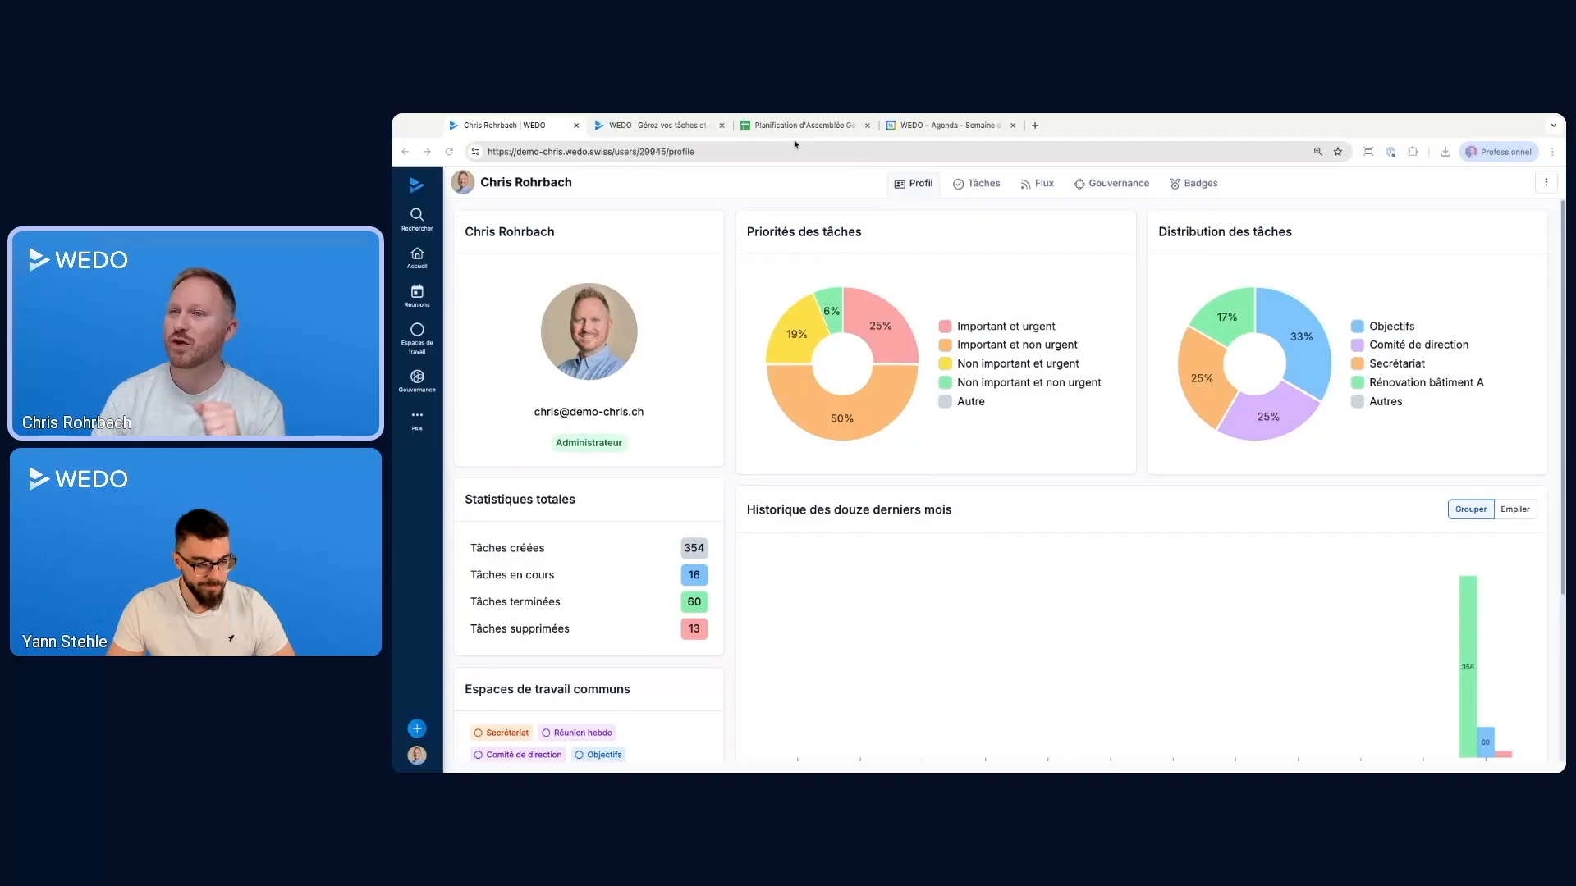
On the WEDO features page, read how checklist templates are created, launched and tracked
{"action": "left_click", "coordinate": [630, 128]}
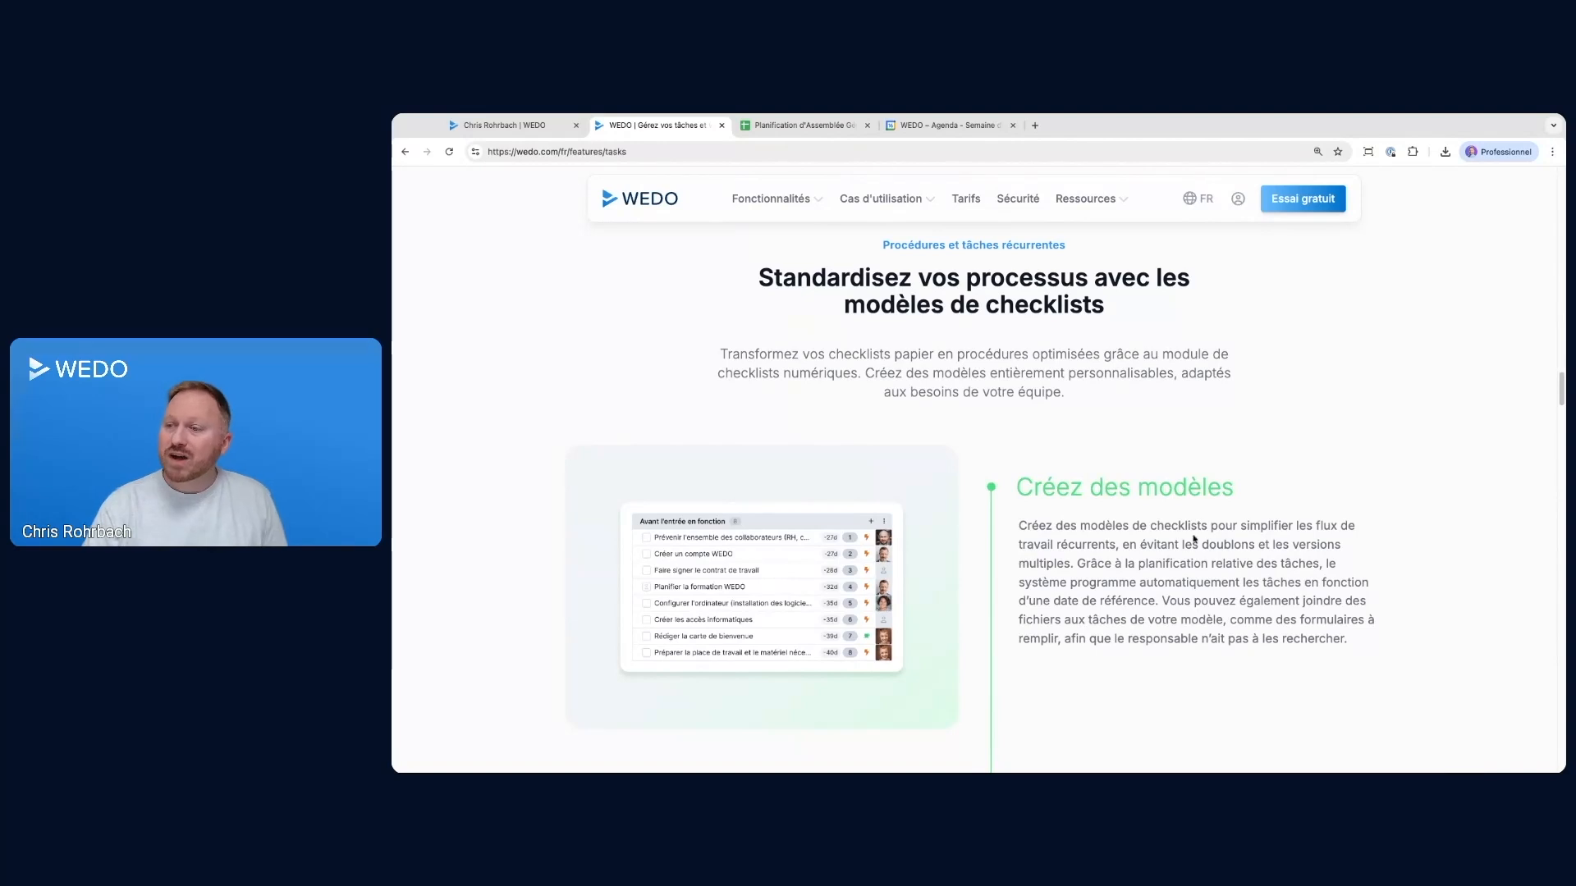
{"action": "scroll", "coordinate": [1169, 476], "scroll_direction": "down", "scroll_amount": 2}
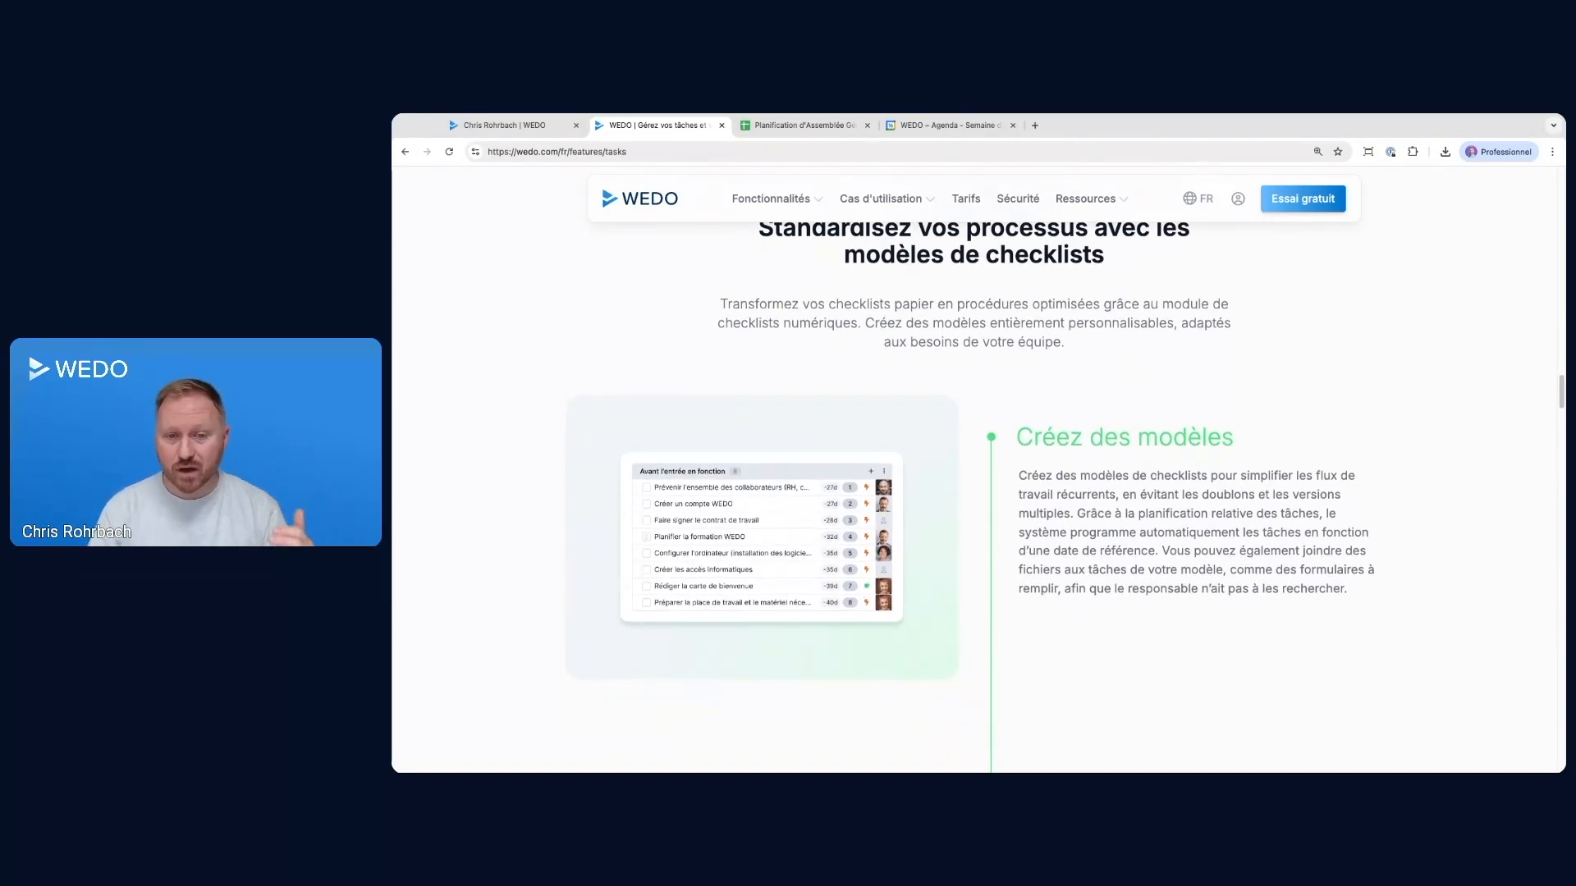
{"action": "scroll", "coordinate": [1153, 476], "scroll_direction": "down", "scroll_amount": 2}
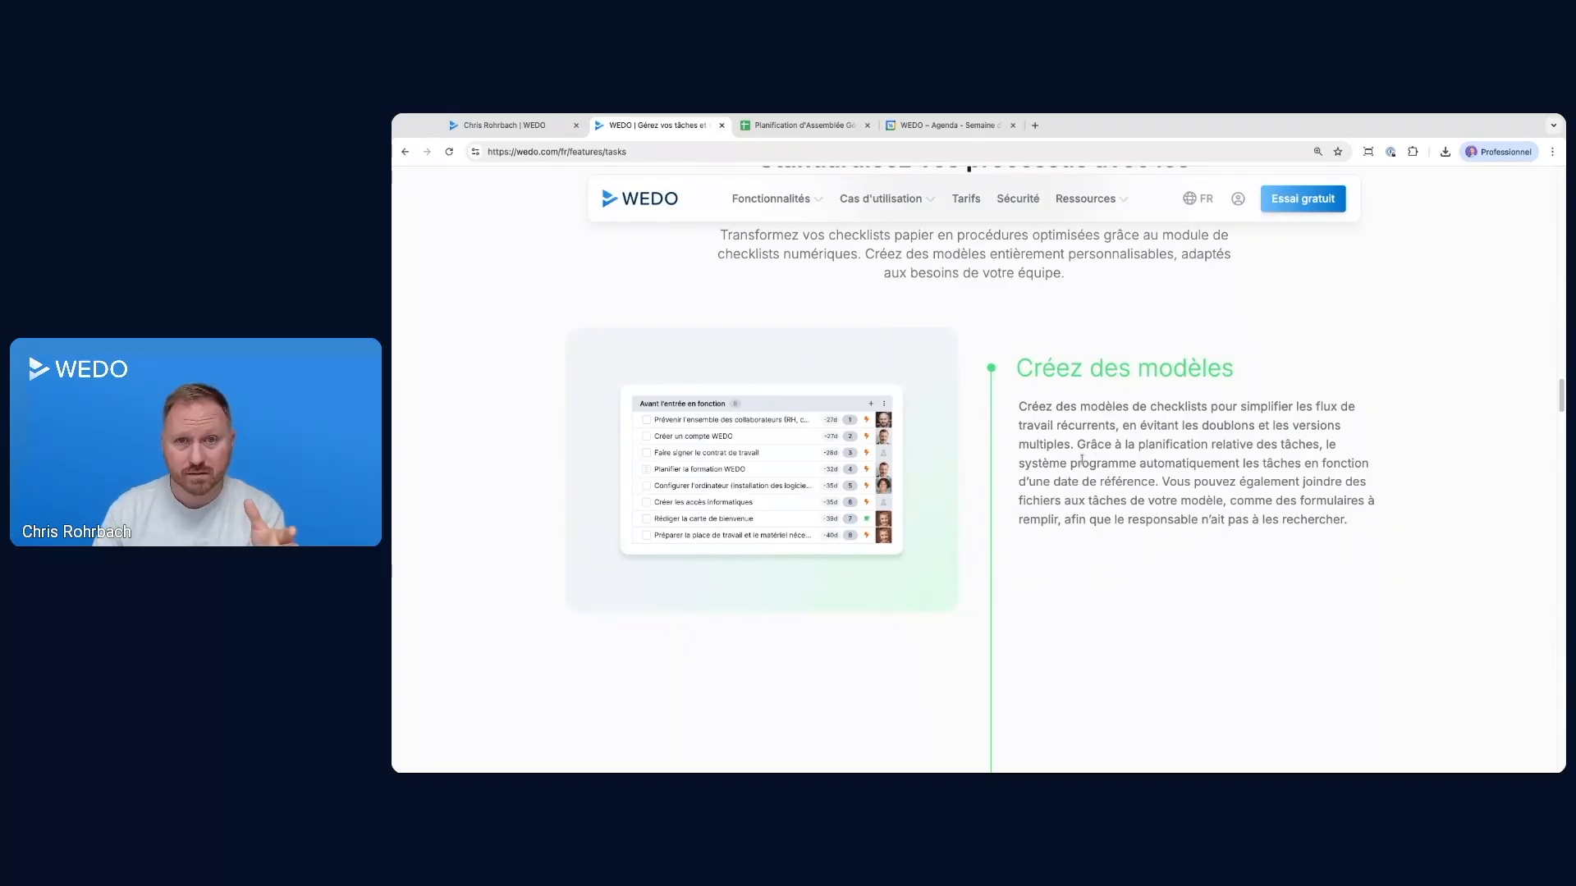
{"action": "scroll", "coordinate": [1100, 467], "scroll_direction": "down", "scroll_amount": 3}
{"action": "scroll", "coordinate": [1109, 452], "scroll_direction": "up", "scroll_amount": 3}
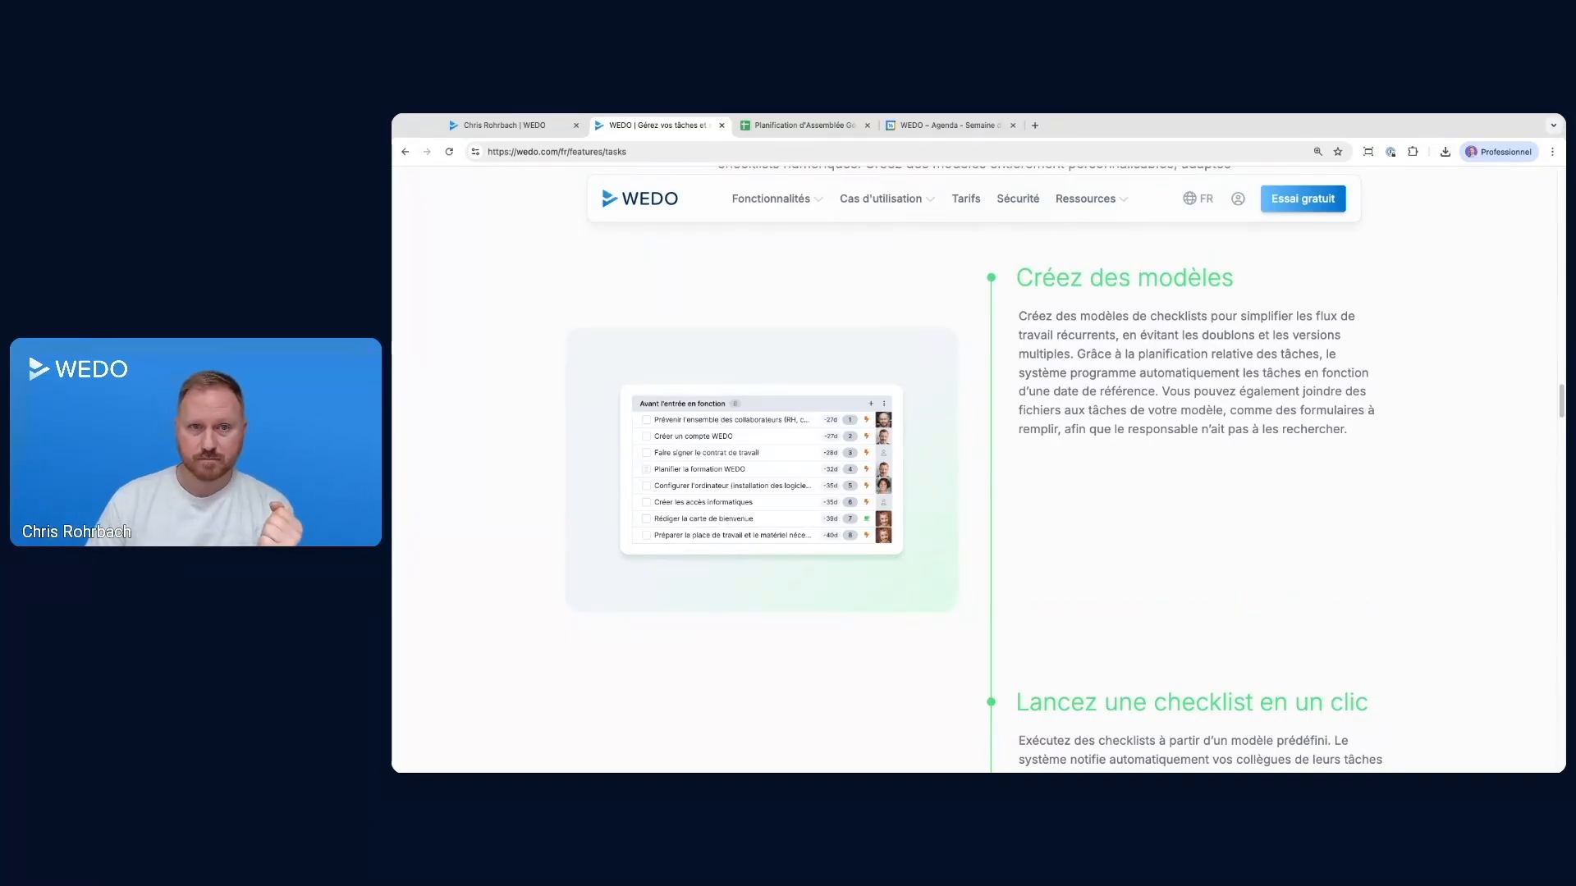
{"action": "scroll", "coordinate": [1125, 502], "scroll_direction": "up", "scroll_amount": 2}
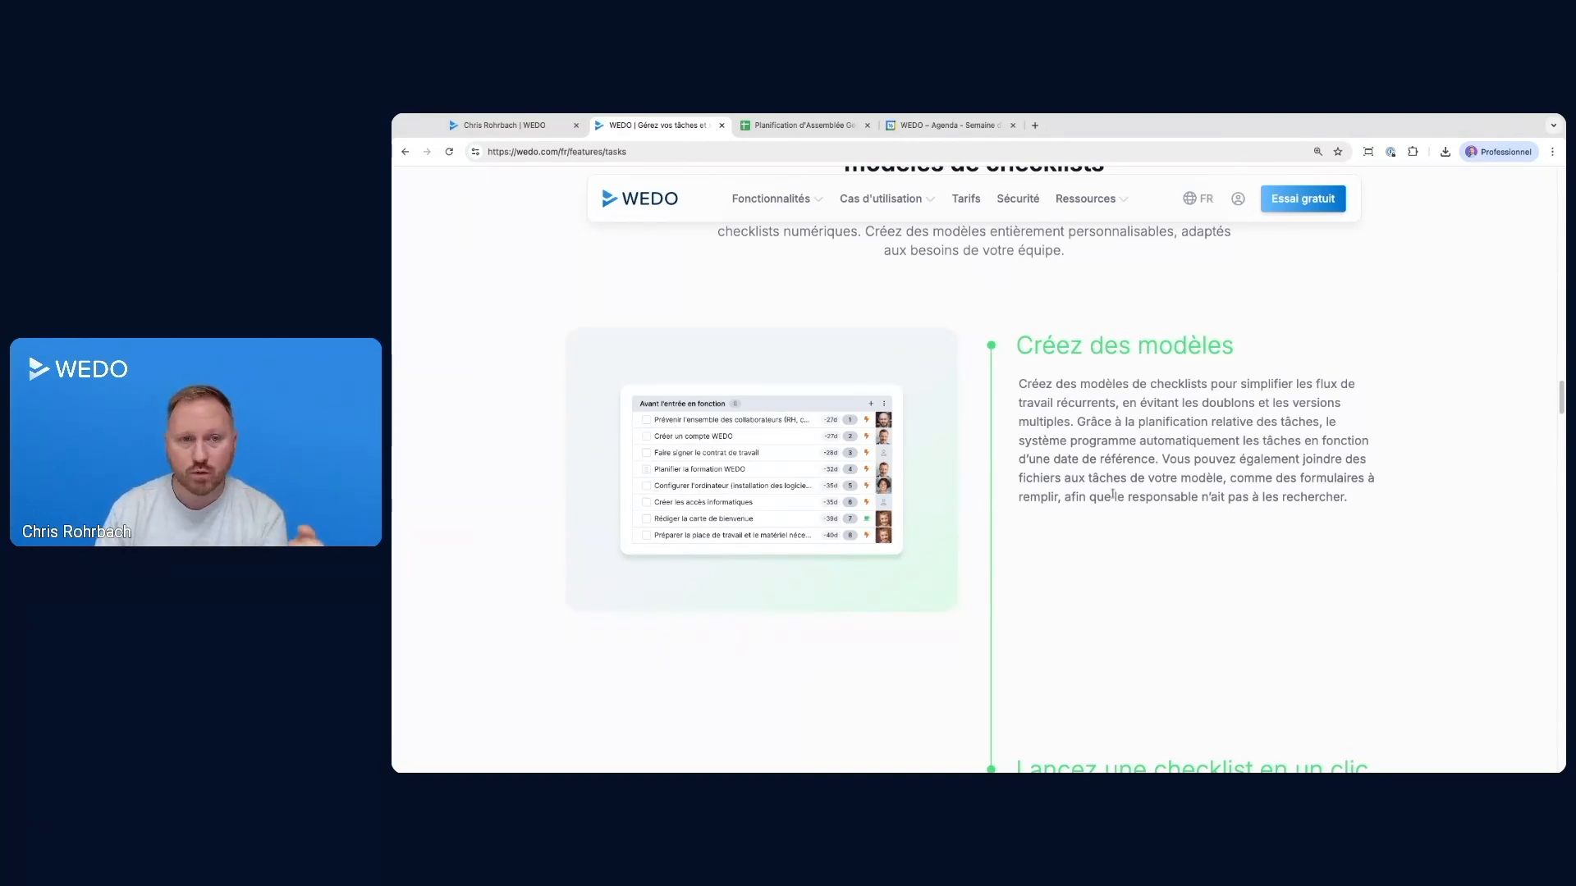
{"action": "scroll", "coordinate": [1292, 468], "scroll_direction": "down", "scroll_amount": 5}
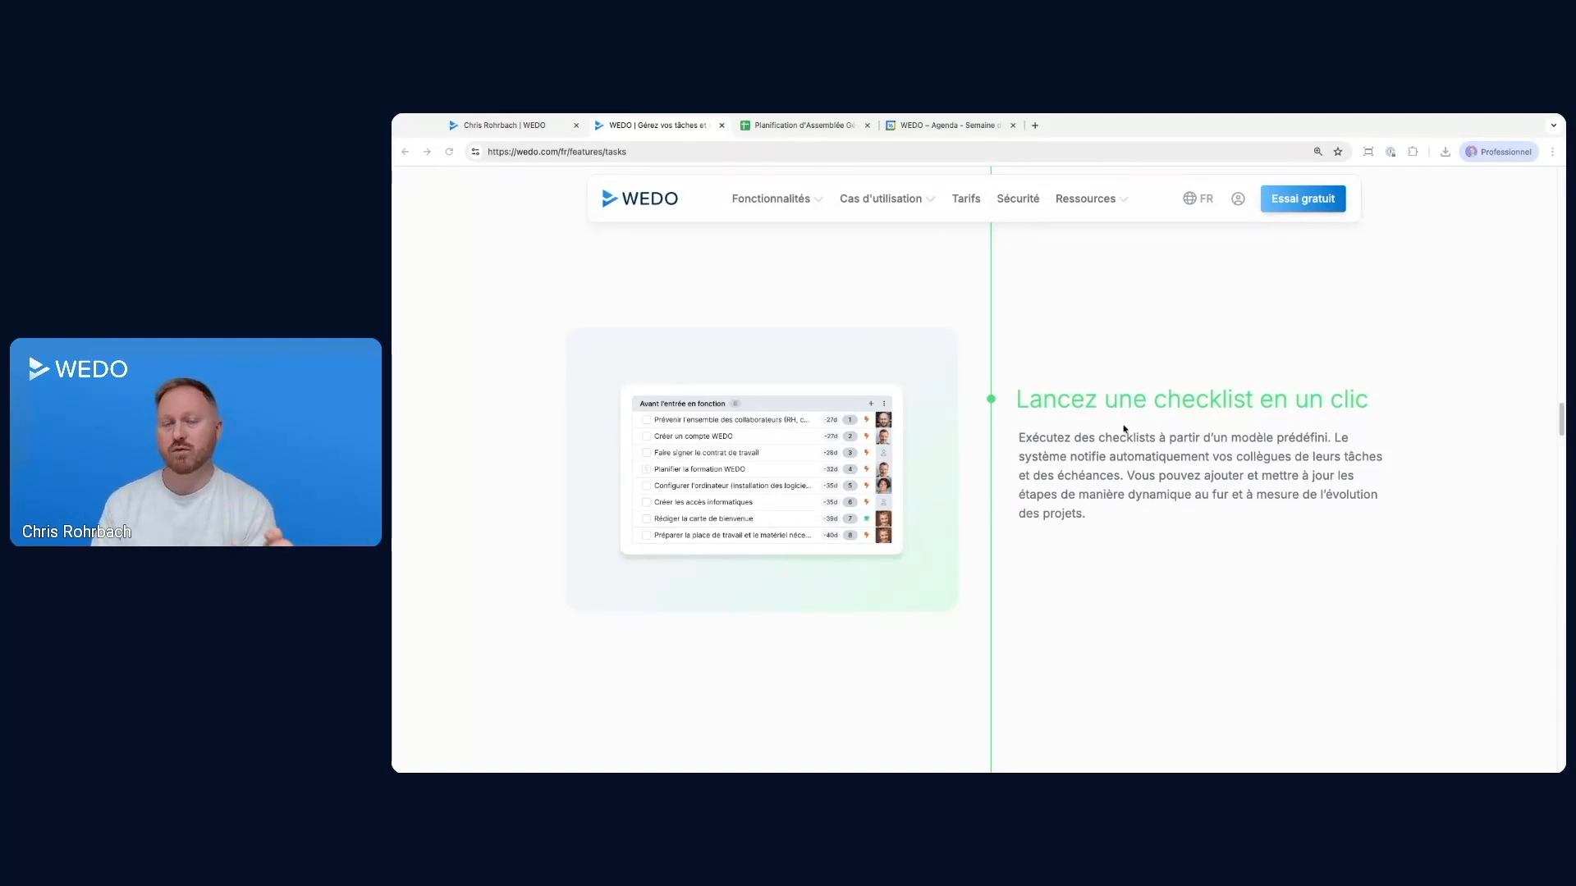
{"action": "scroll", "coordinate": [1147, 439], "scroll_direction": "down", "scroll_amount": 5}
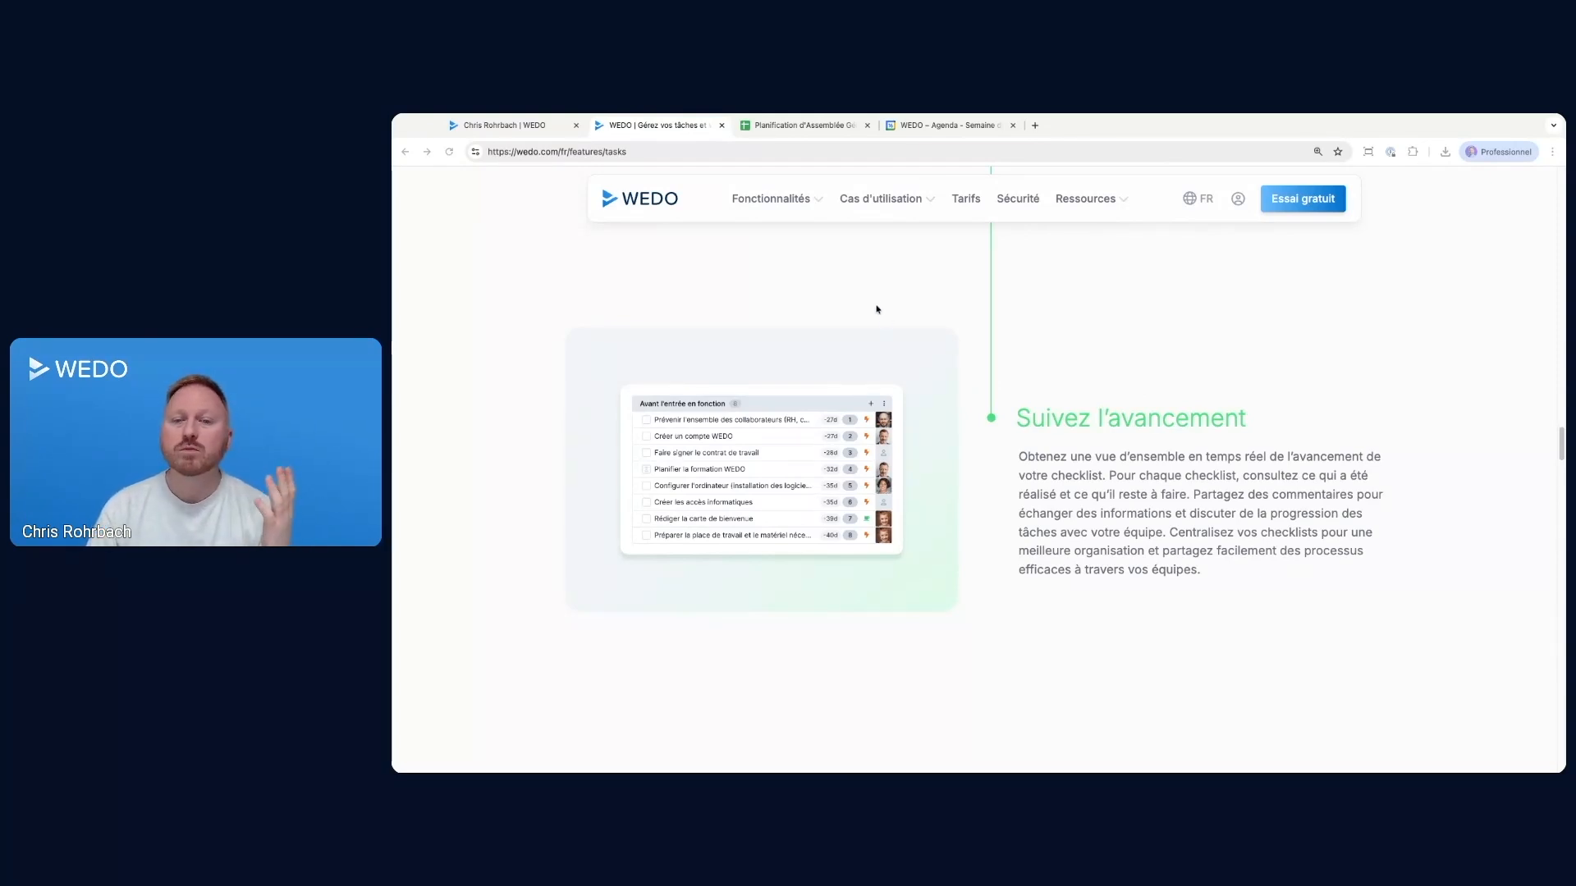
Return to the WEDO application, open the checklist templates, and look over the list of workspaces
{"action": "left_click", "coordinate": [533, 126]}
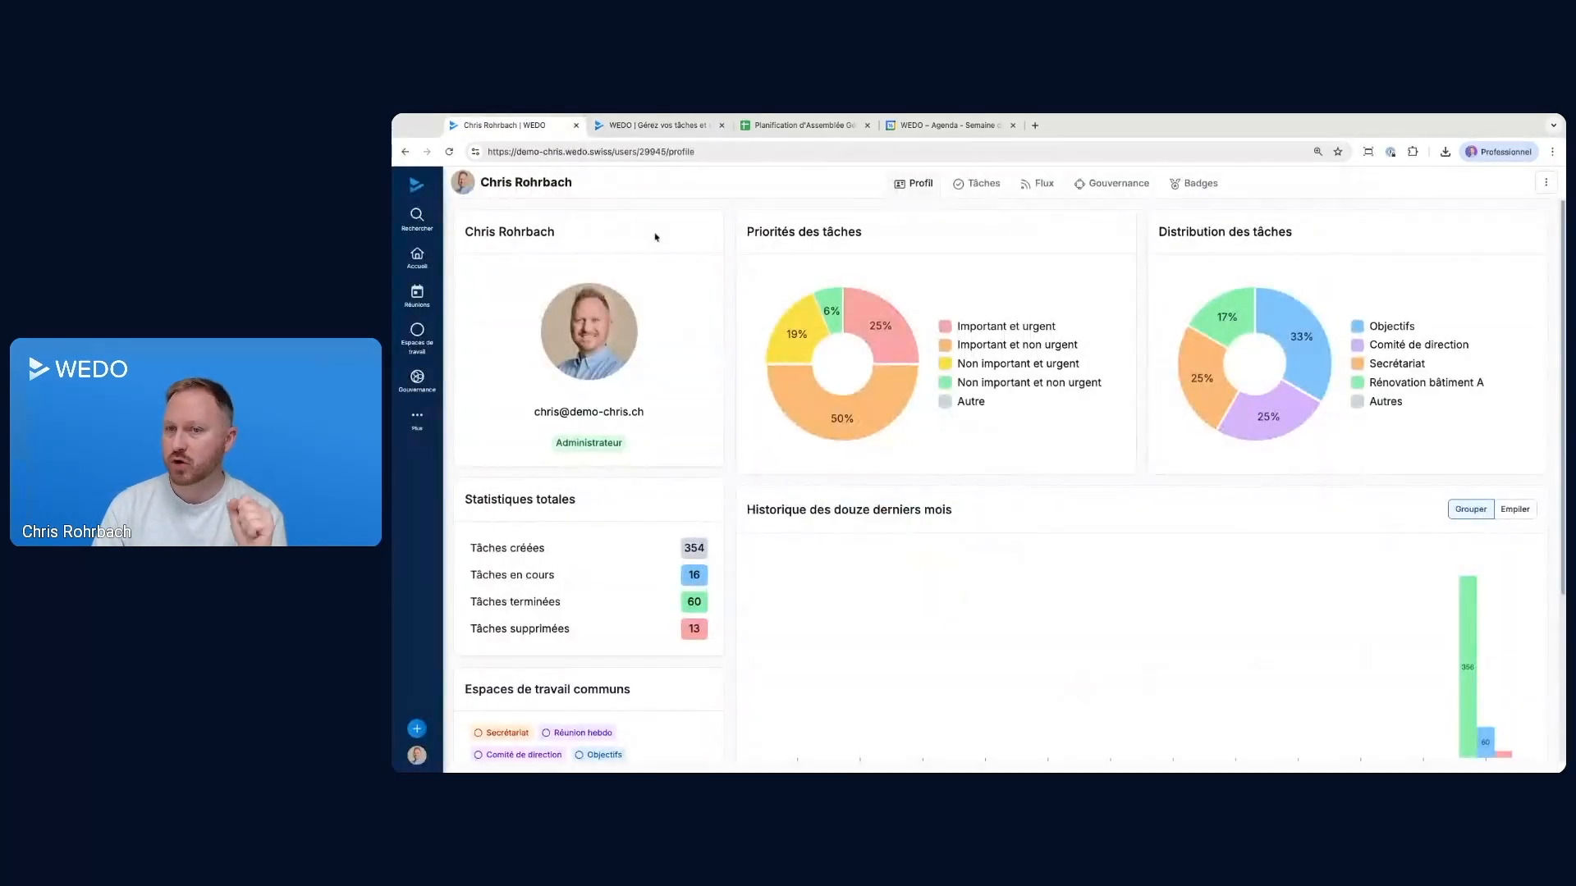
{"action": "left_click", "coordinate": [416, 420]}
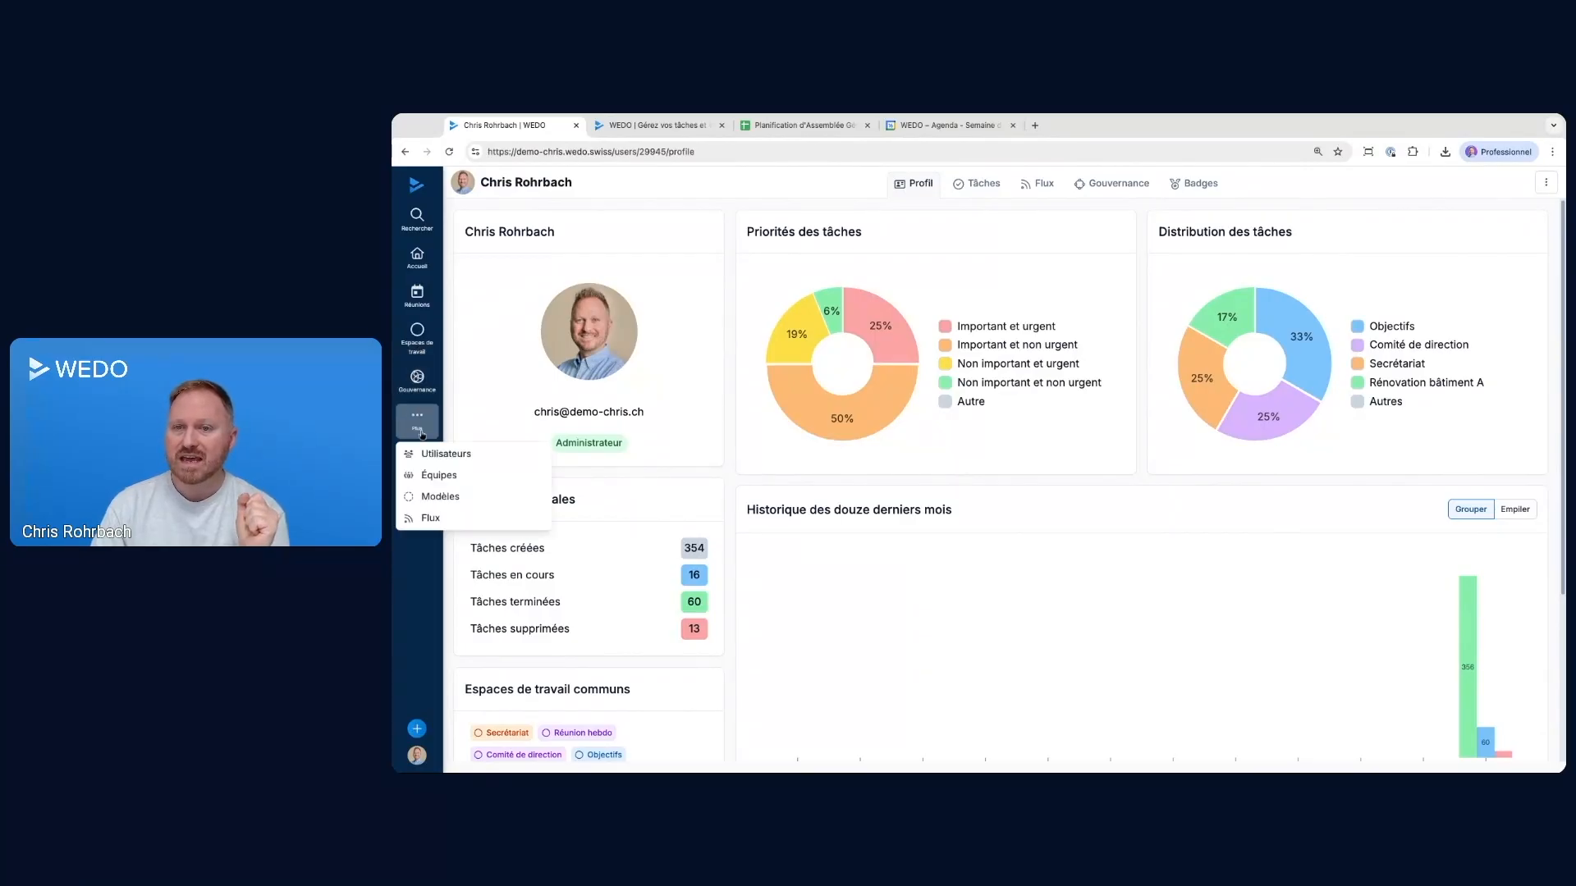
{"action": "left_click", "coordinate": [427, 474]}
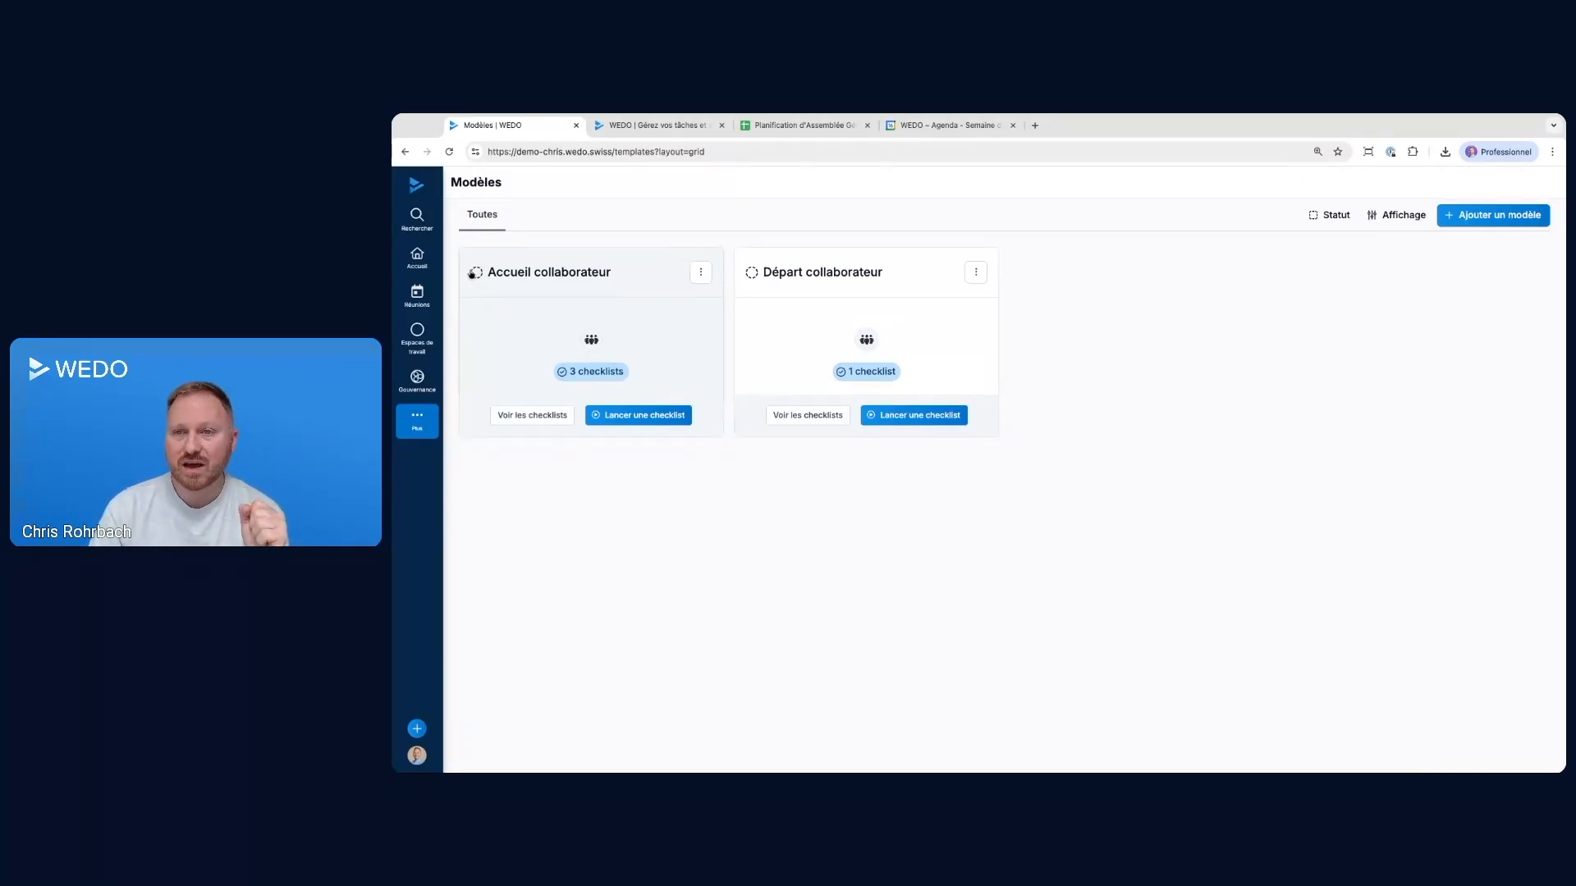
{"action": "left_click", "coordinate": [425, 344]}
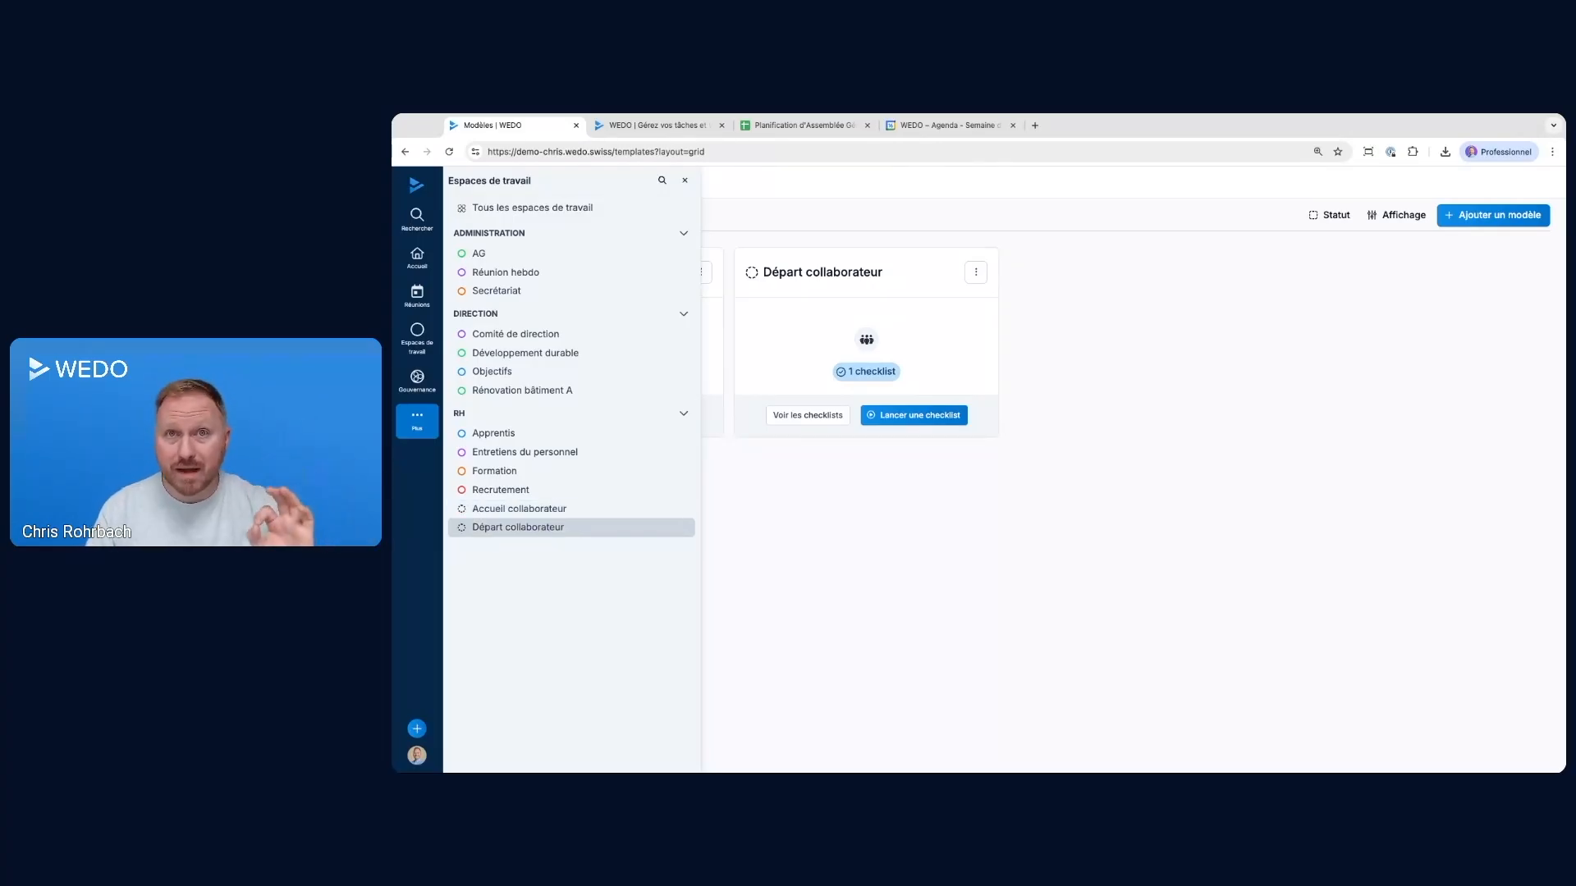
{"action": "left_click", "coordinate": [802, 545]}
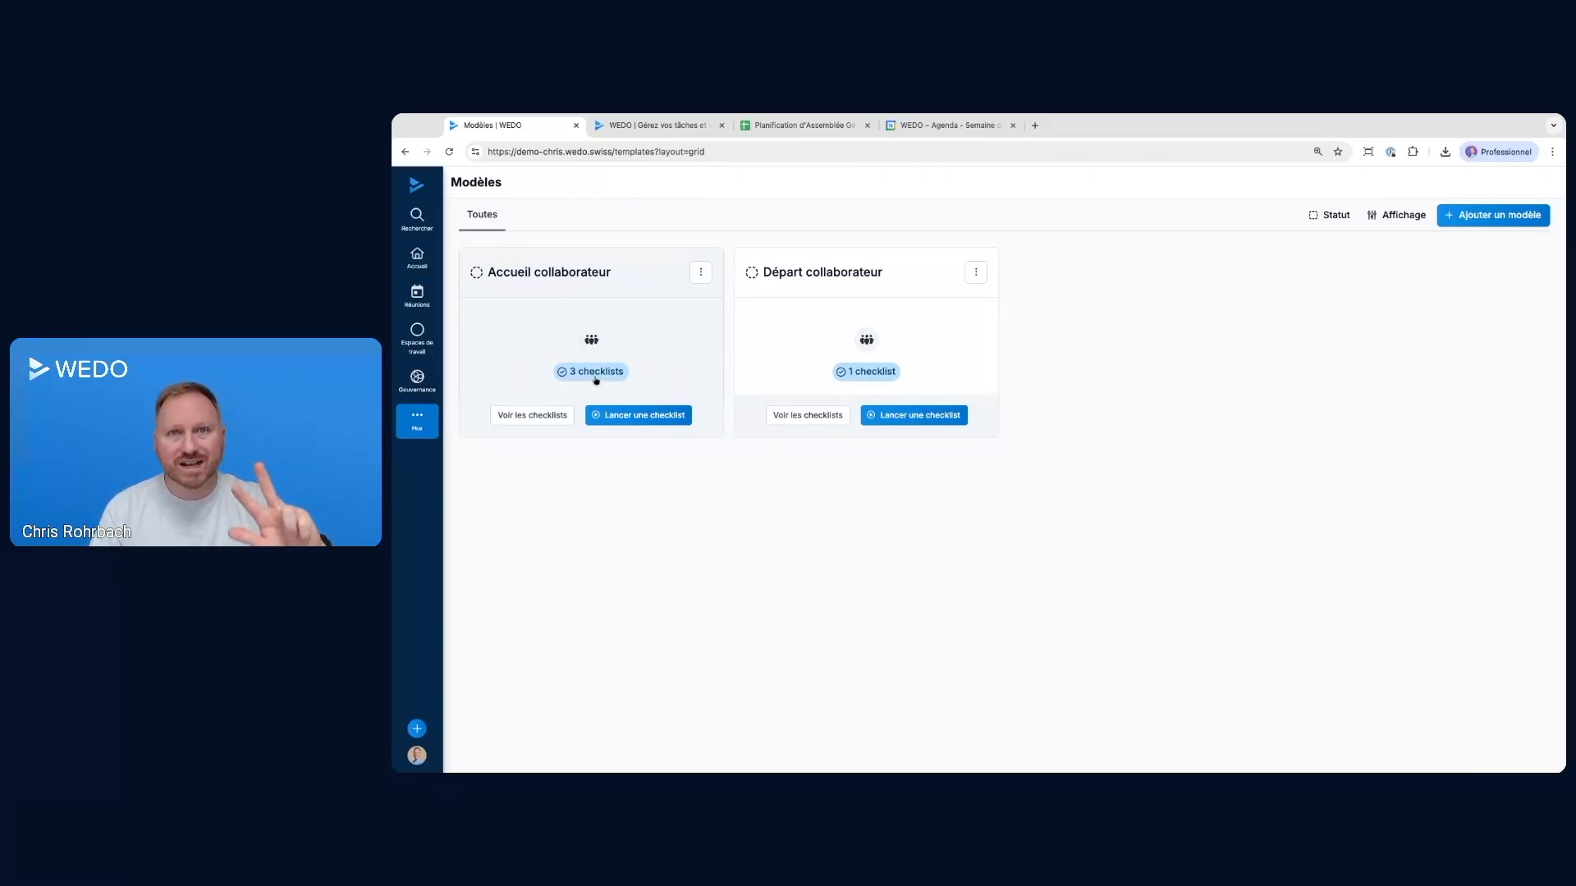
Open the Accueil collaborateur template and review its template tasks by section
{"action": "left_click", "coordinate": [632, 301]}
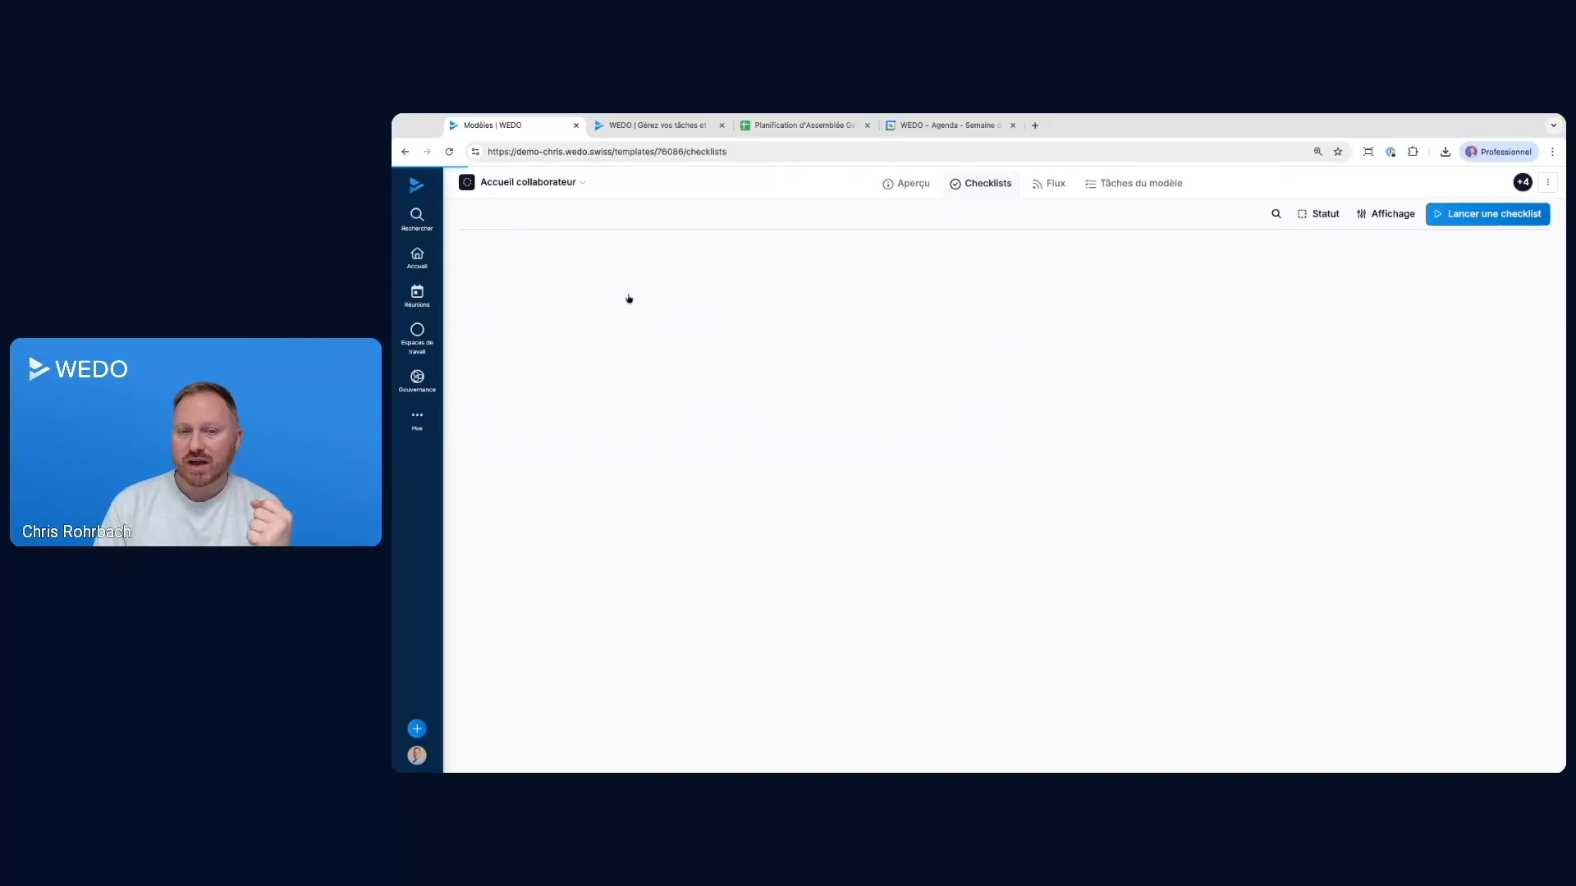
{"action": "left_click", "coordinate": [1144, 185]}
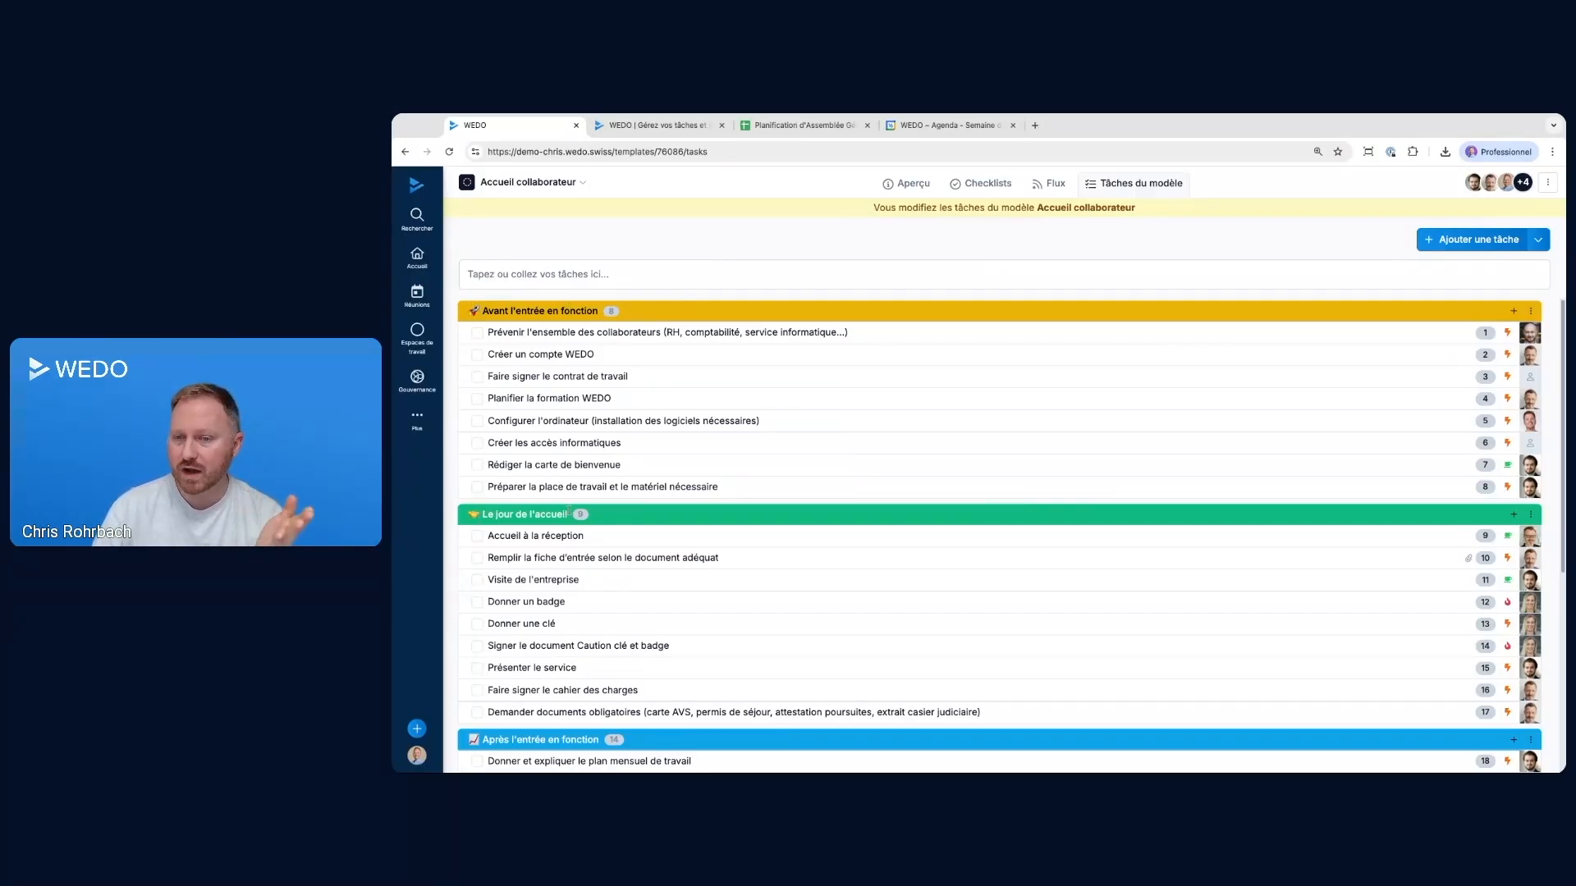
{"action": "scroll", "coordinate": [568, 511], "scroll_direction": "down", "scroll_amount": 1}
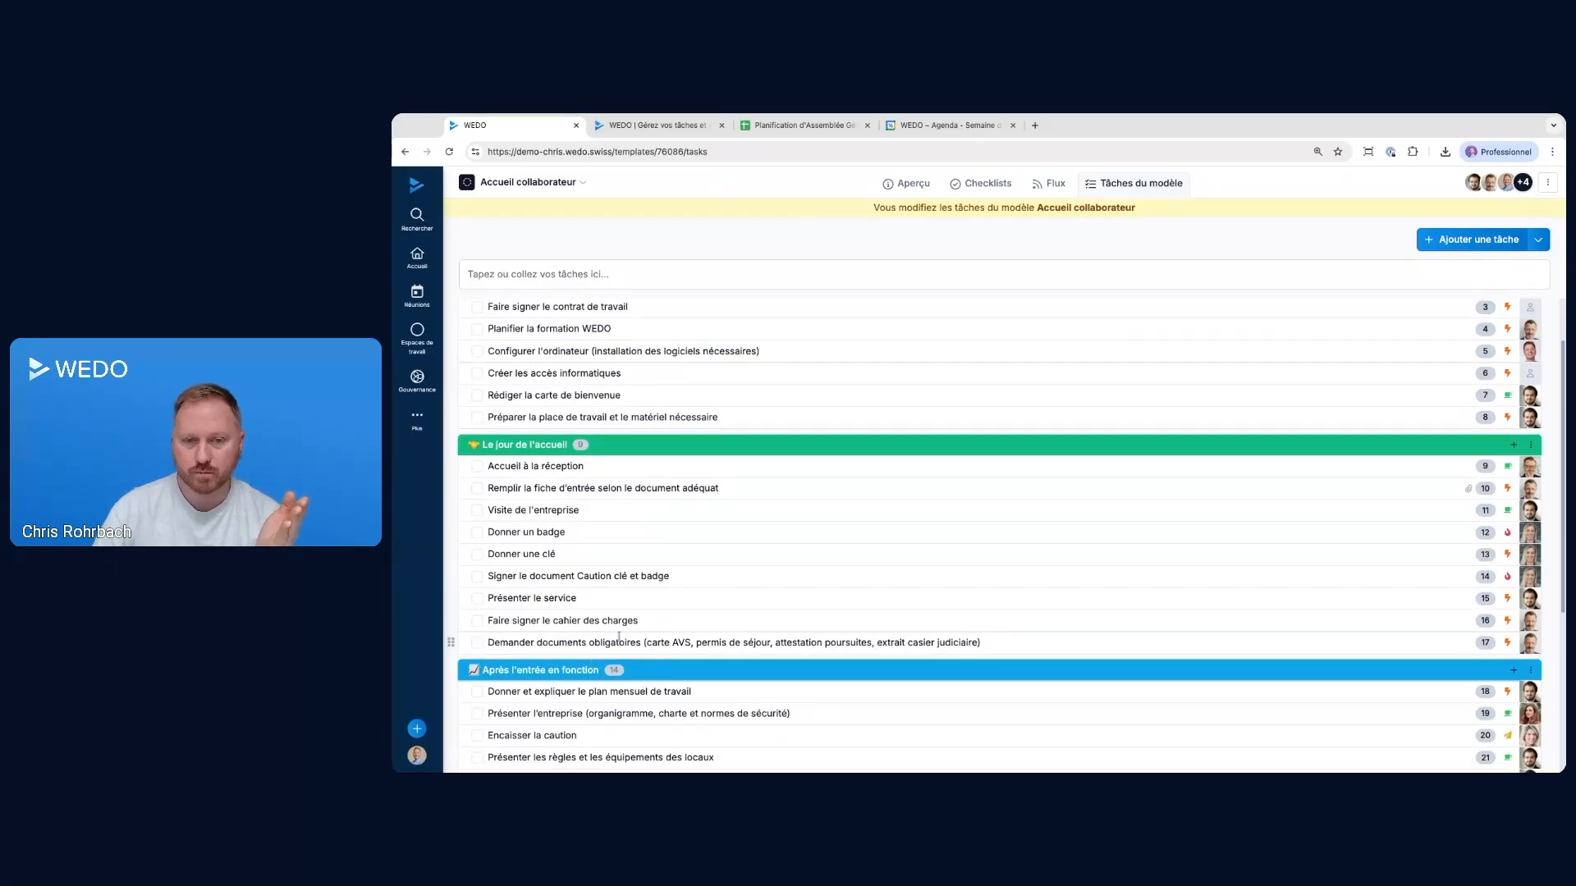
{"action": "scroll", "coordinate": [648, 619], "scroll_direction": "up", "scroll_amount": 1}
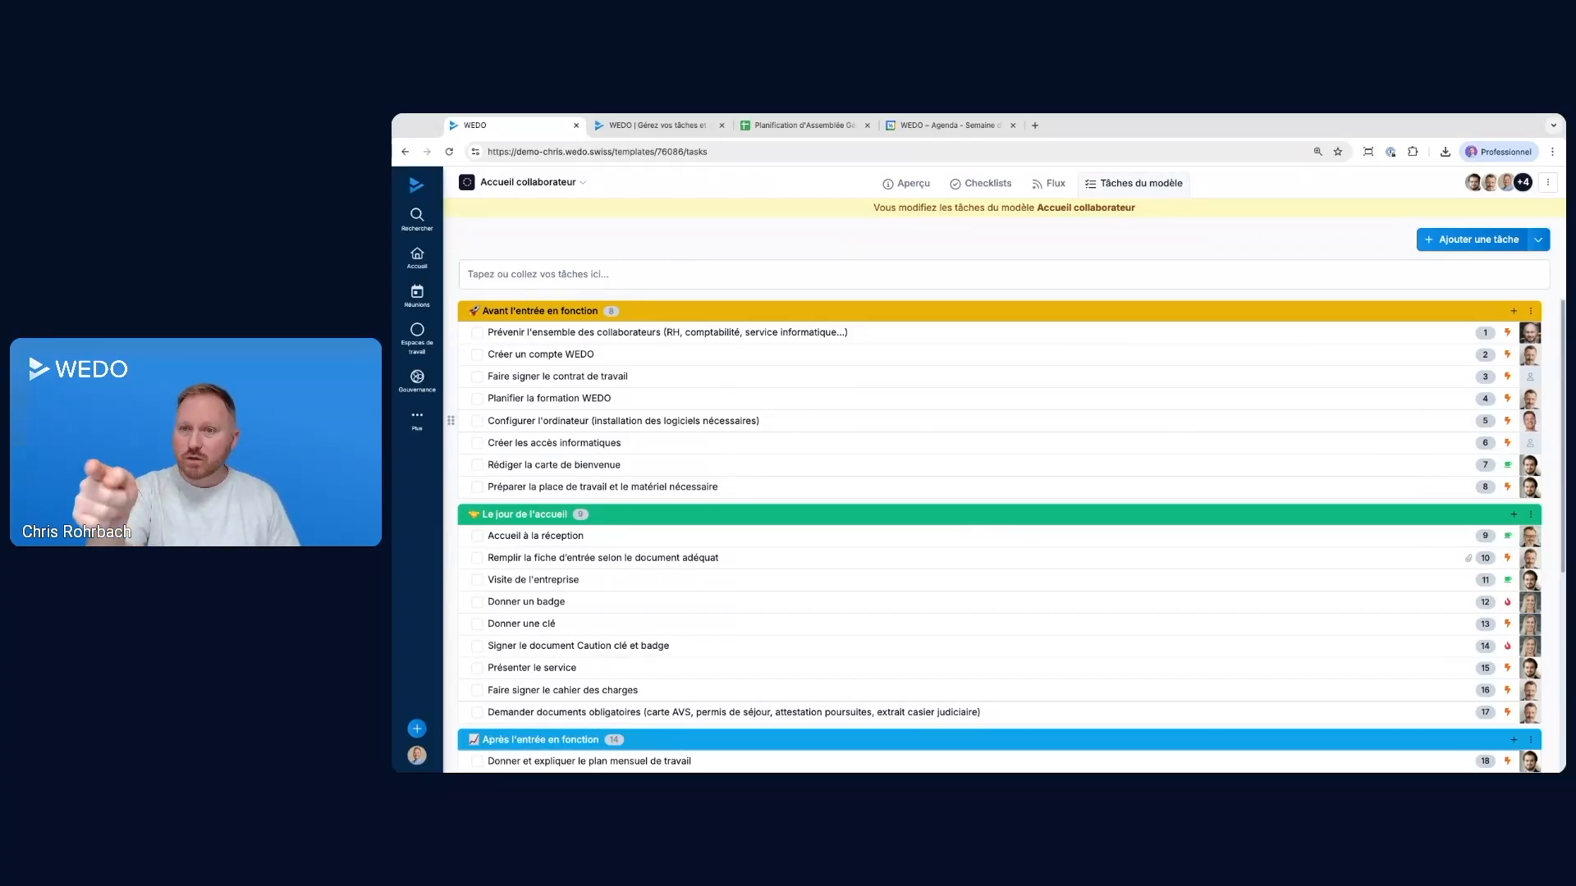
Check the relative due dates of the contract signing, reception welcome and end-of-trial evaluation tasks
{"action": "left_click", "coordinate": [582, 376]}
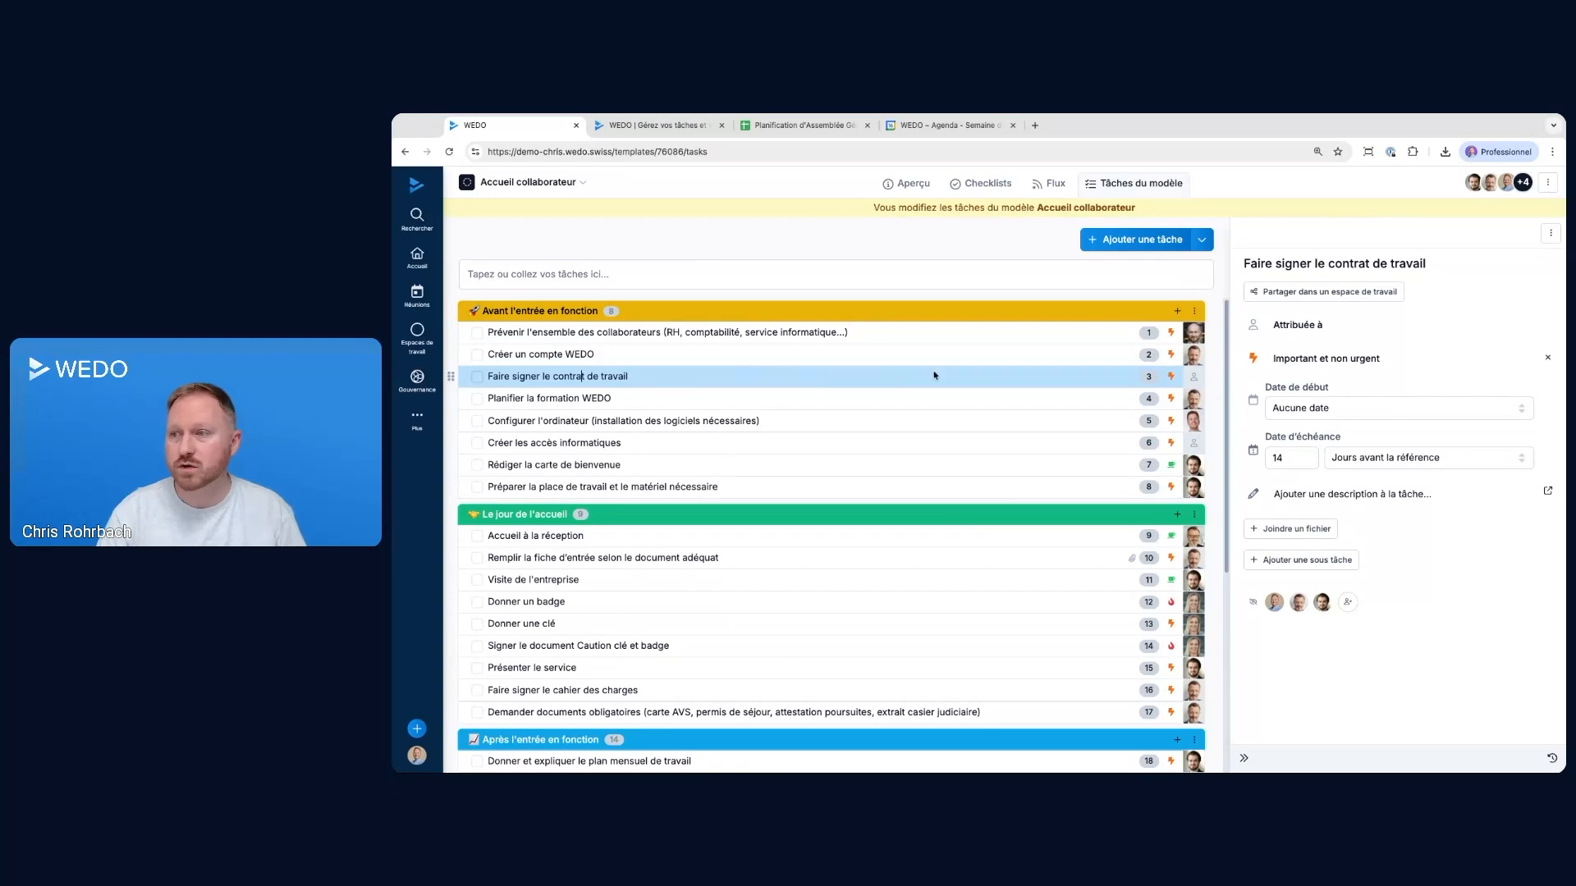
{"action": "left_click", "coordinate": [1304, 458]}
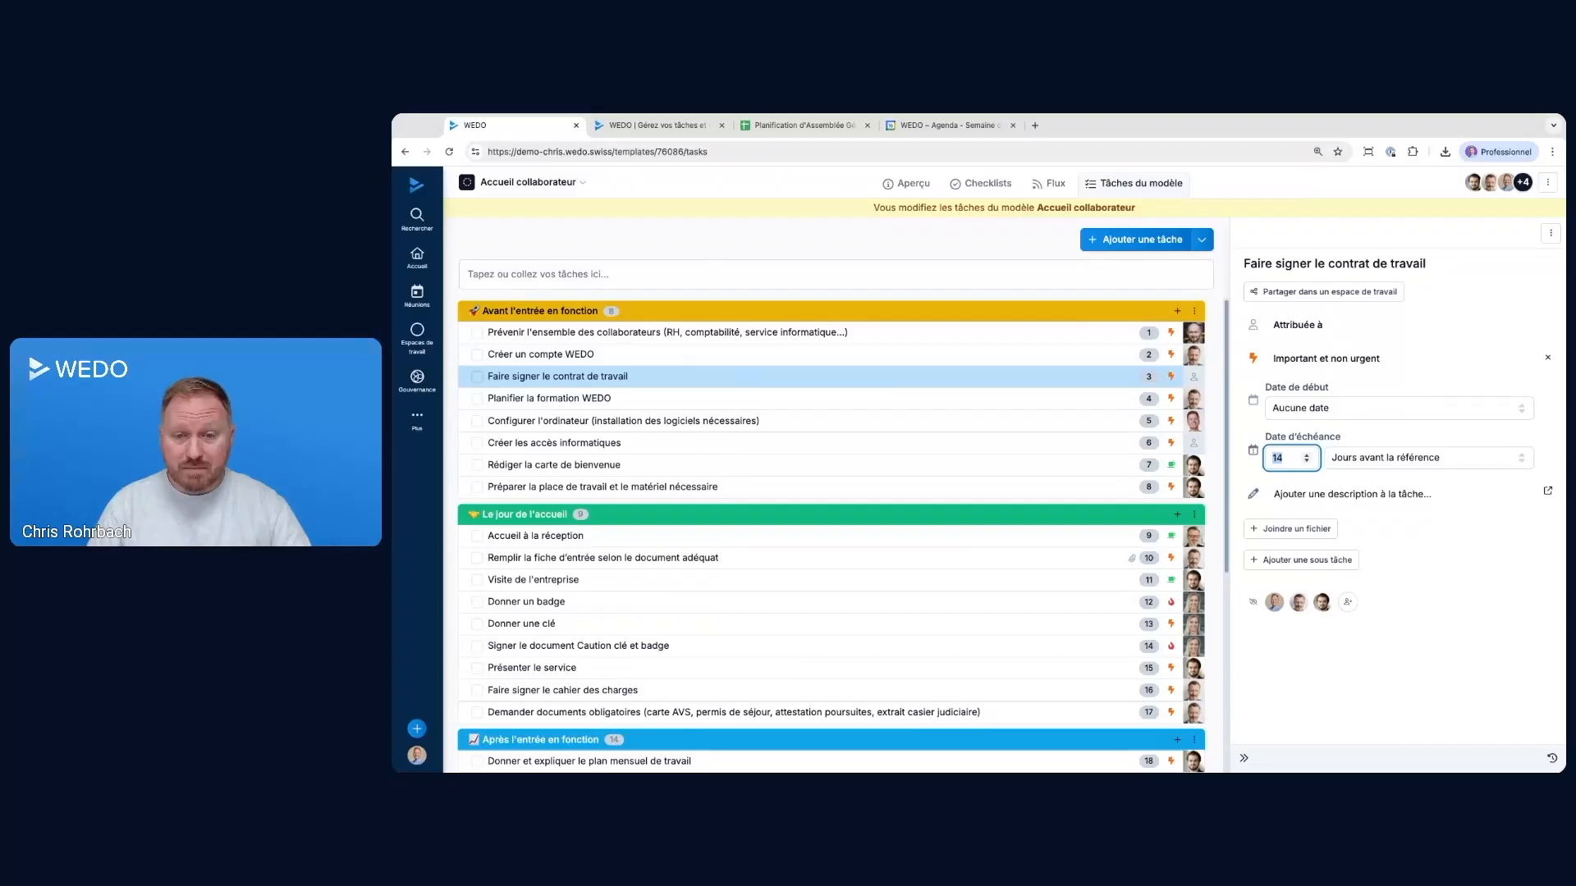
{"action": "left_click", "coordinate": [581, 535]}
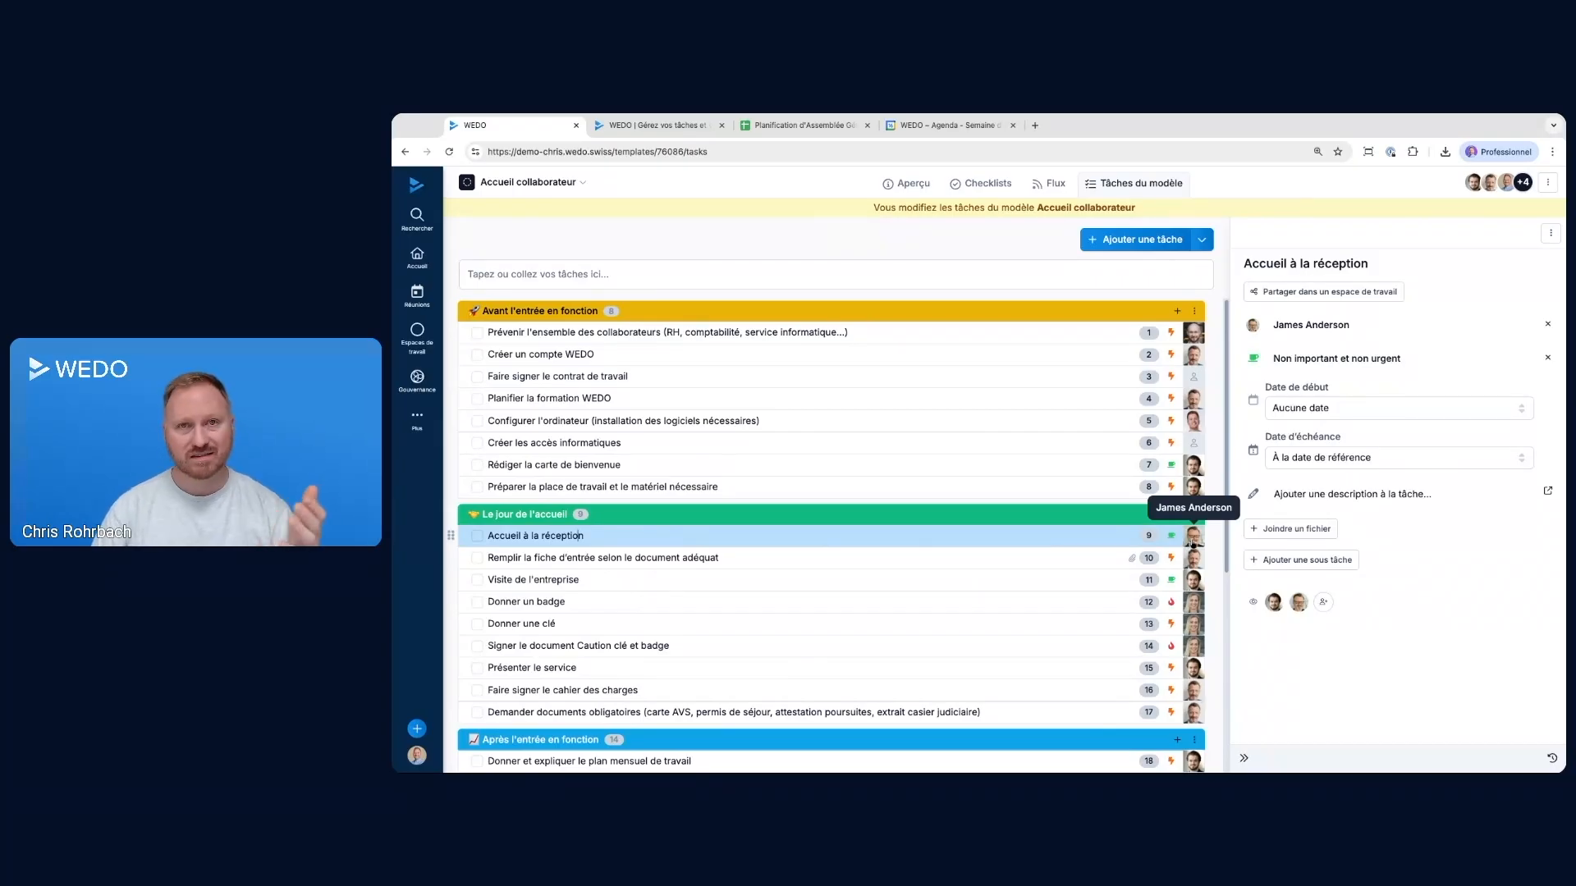
{"action": "left_click_drag", "start_coordinate": [1273, 264], "coordinate": [1340, 264]}
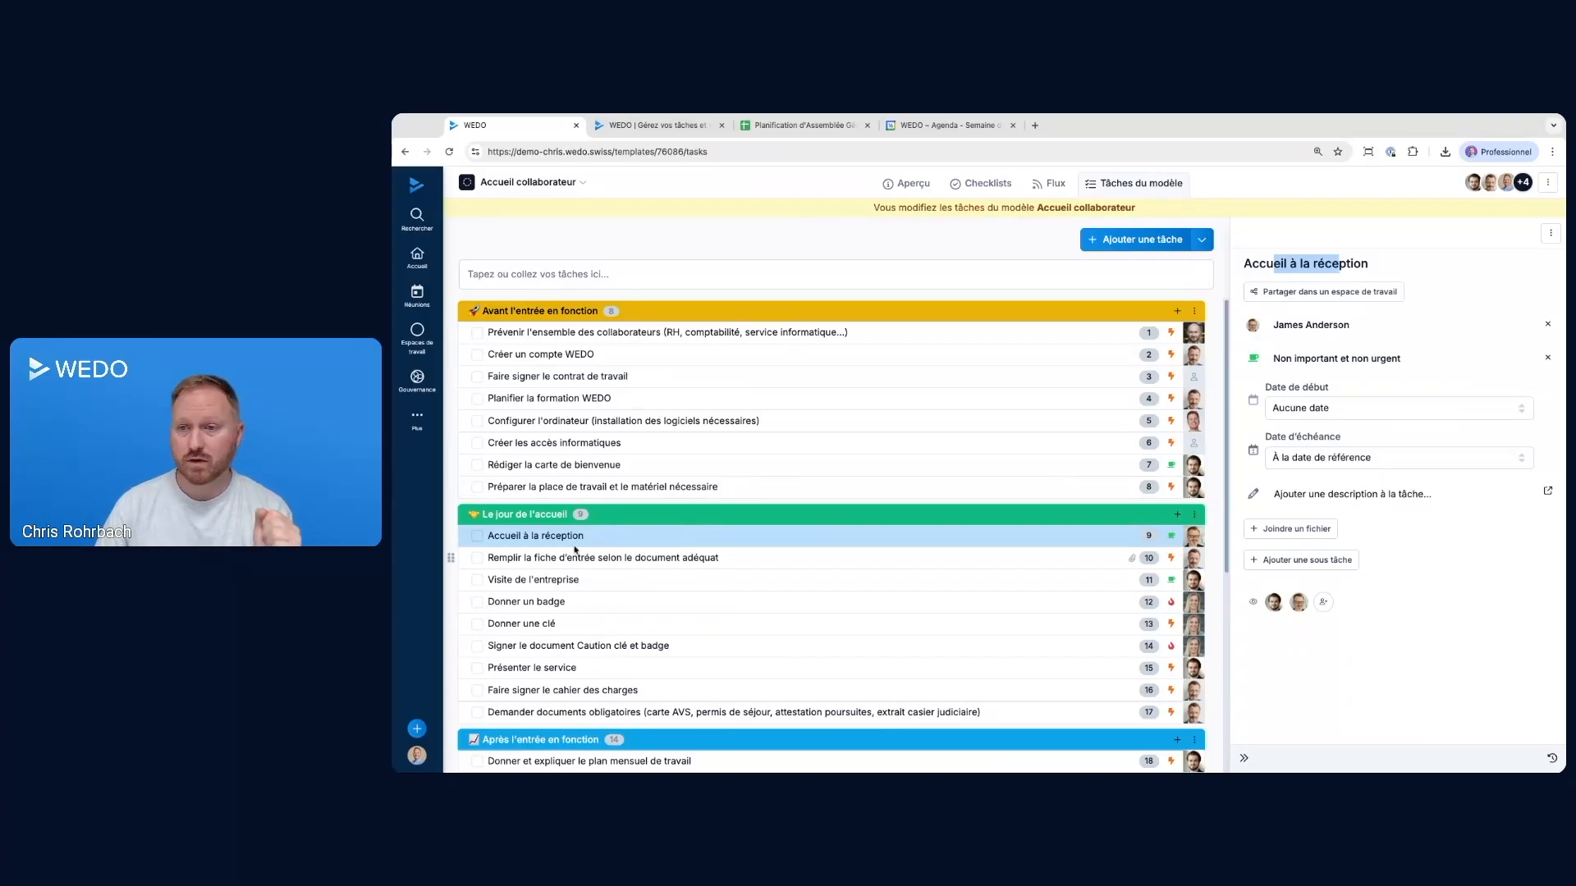
{"action": "scroll", "coordinate": [535, 558], "scroll_direction": "down", "scroll_amount": 5}
{"action": "left_click", "coordinate": [539, 707]}
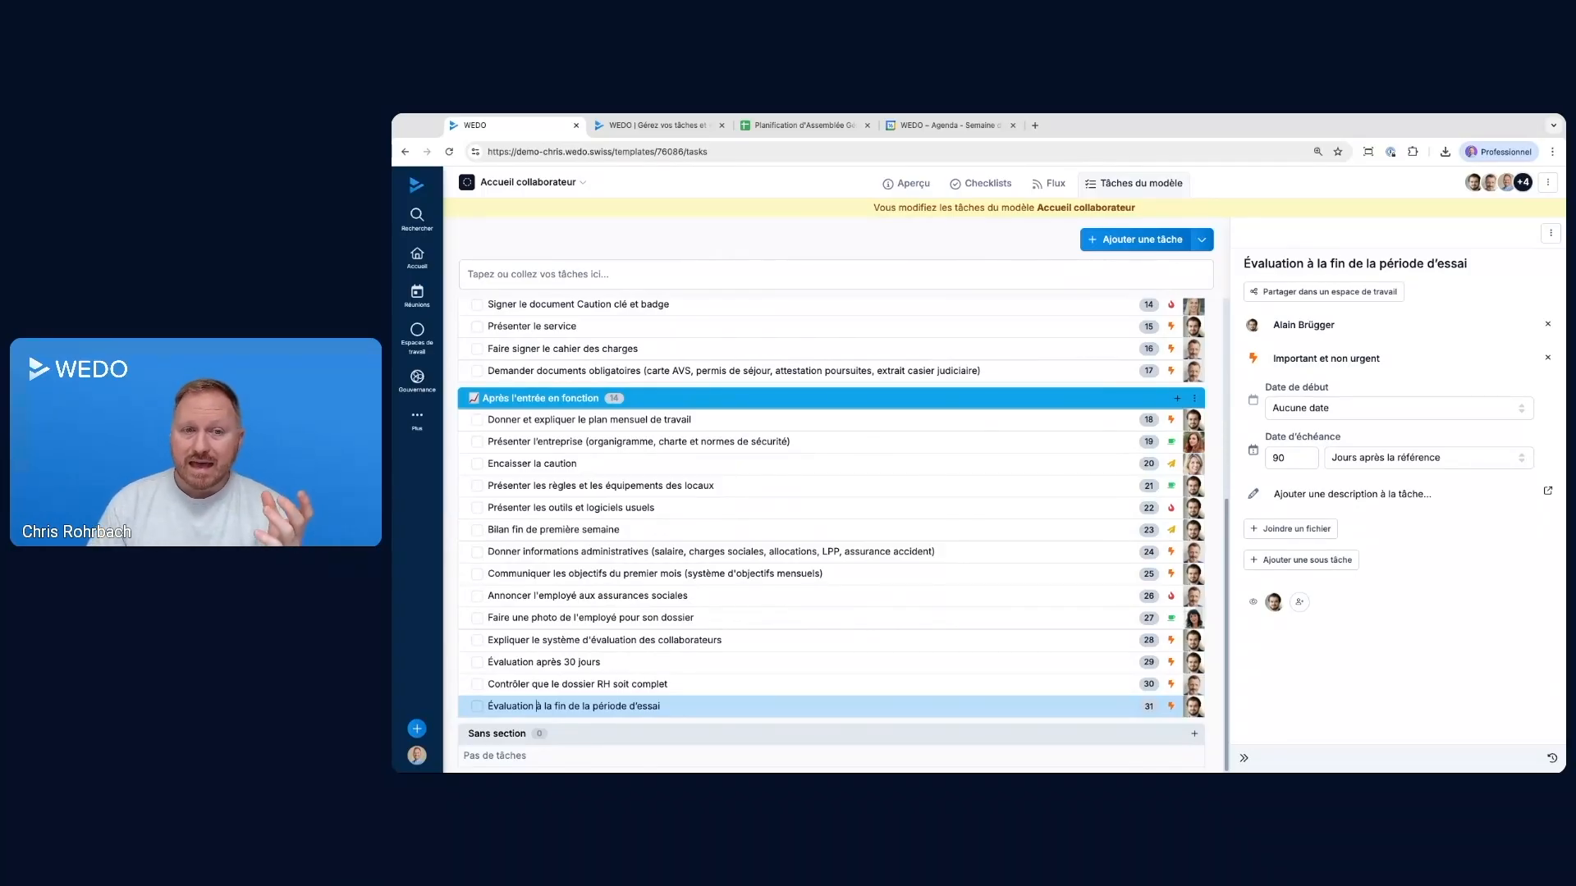
{"action": "scroll", "coordinate": [1147, 507], "scroll_direction": "up", "scroll_amount": 5}
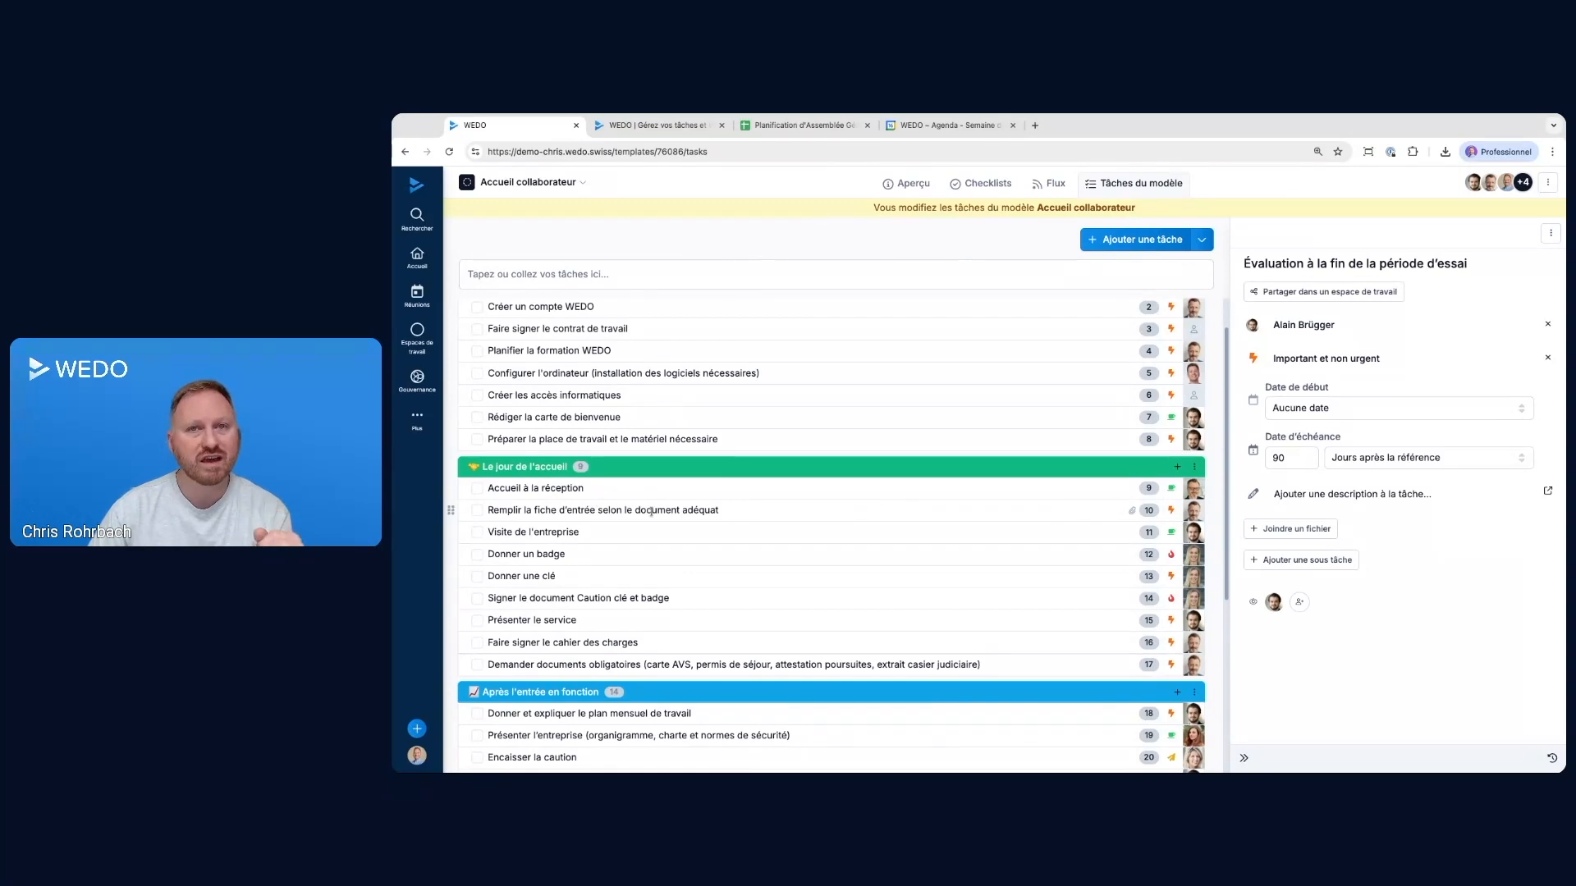
Attach wedo_modele_de_checklists_accueil_collaborateur.xlsx from the computer to the task "Remplir la fiche d'entrée selon le document adéquat" and close its details
{"action": "left_click", "coordinate": [771, 510]}
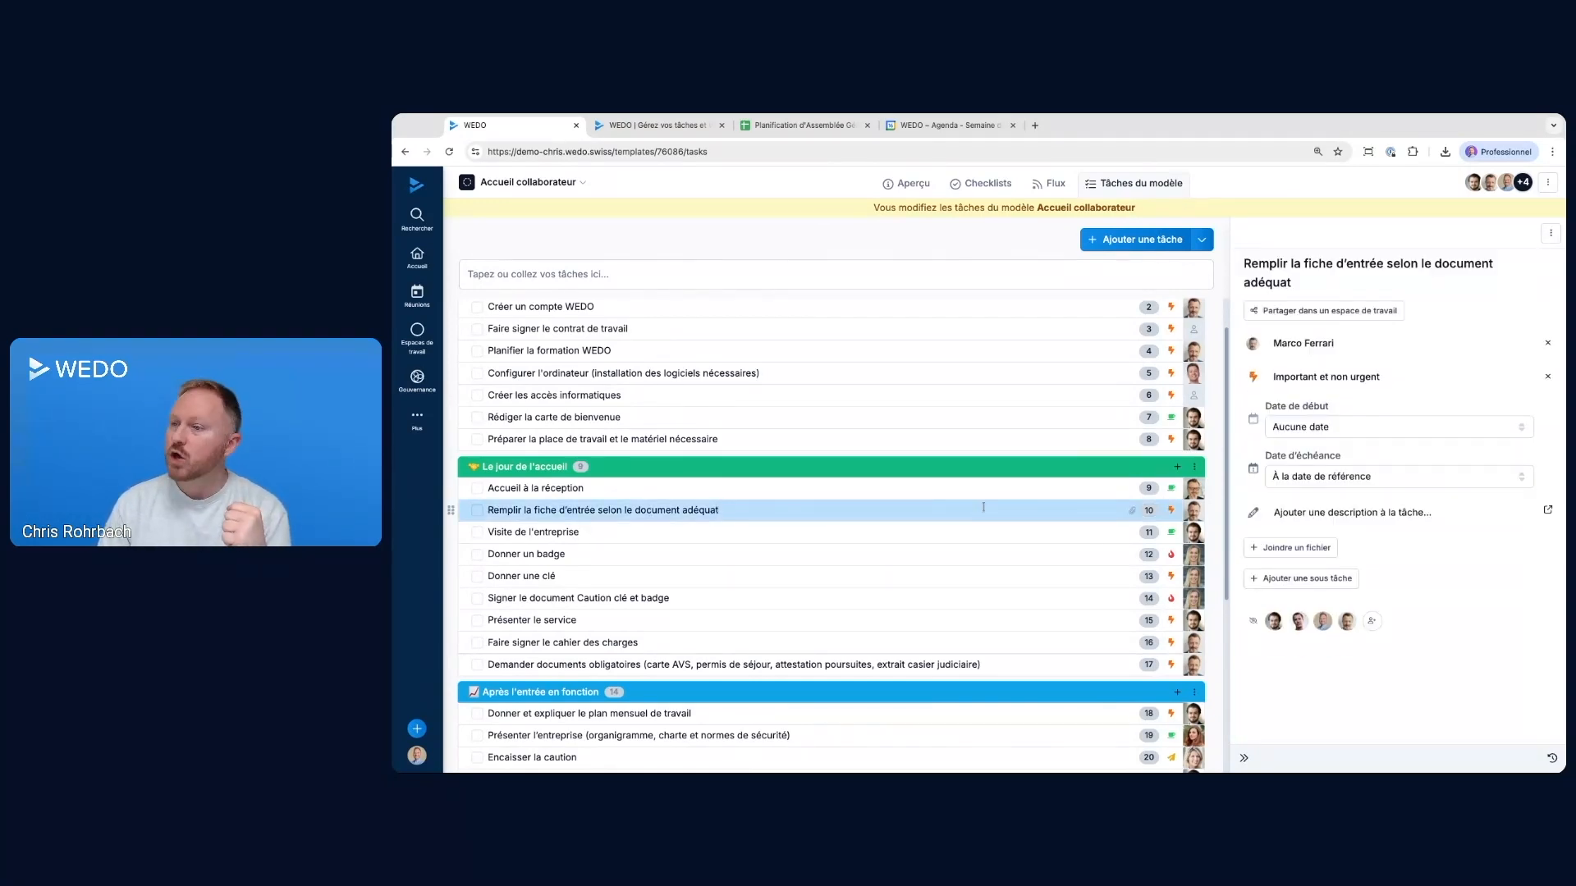
{"action": "left_click", "coordinate": [1296, 548]}
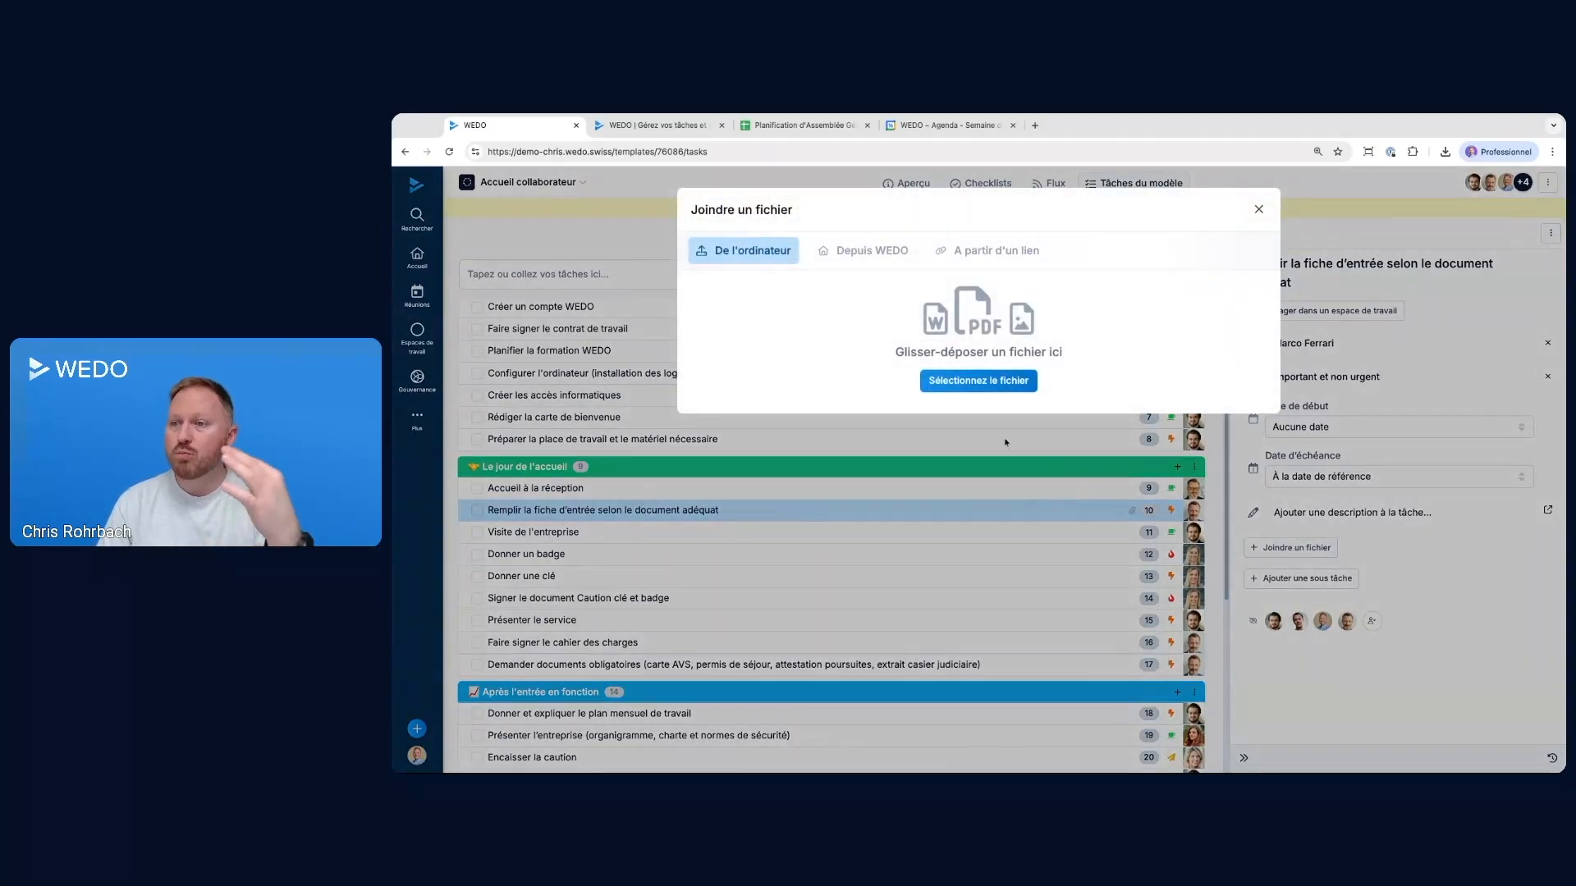
{"action": "left_click", "coordinate": [983, 387]}
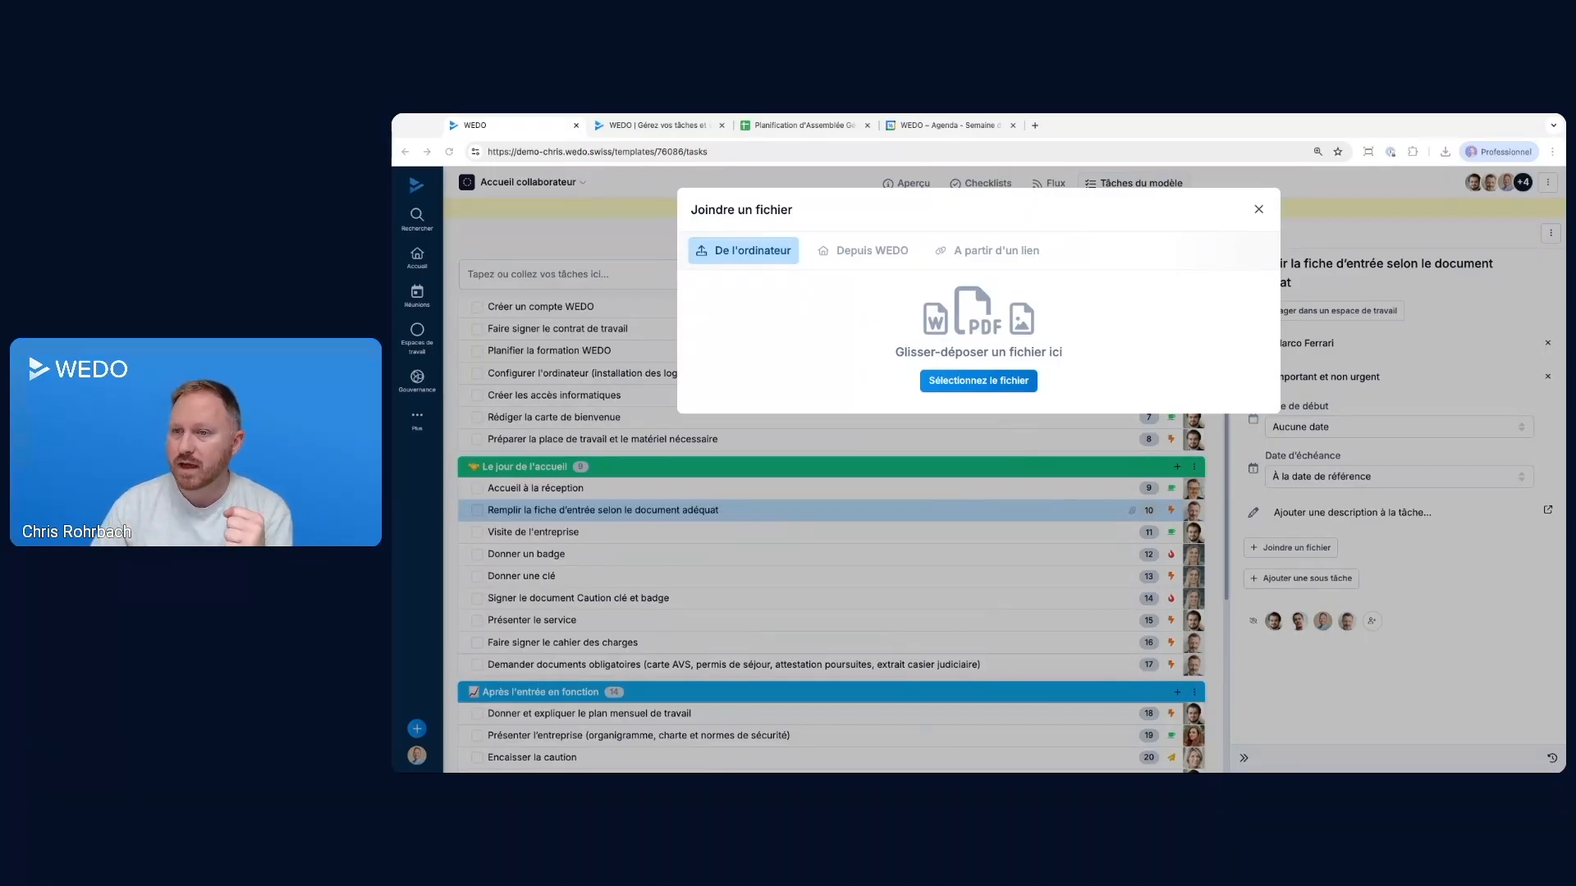
{"action": "left_click", "coordinate": [1160, 410]}
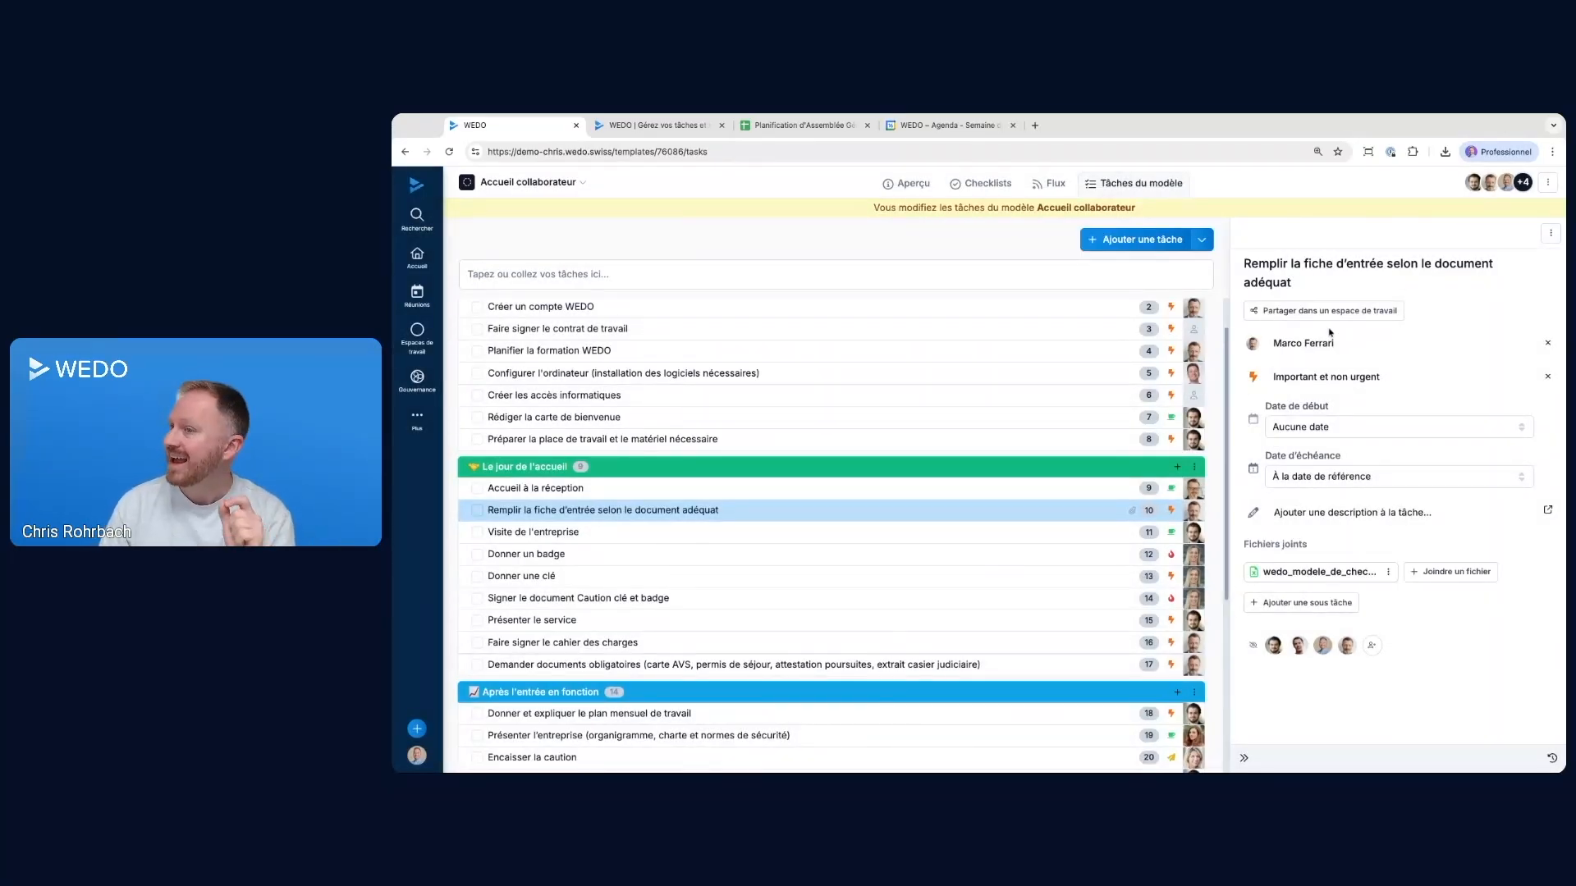
{"action": "triple_click", "coordinate": [1263, 263]}
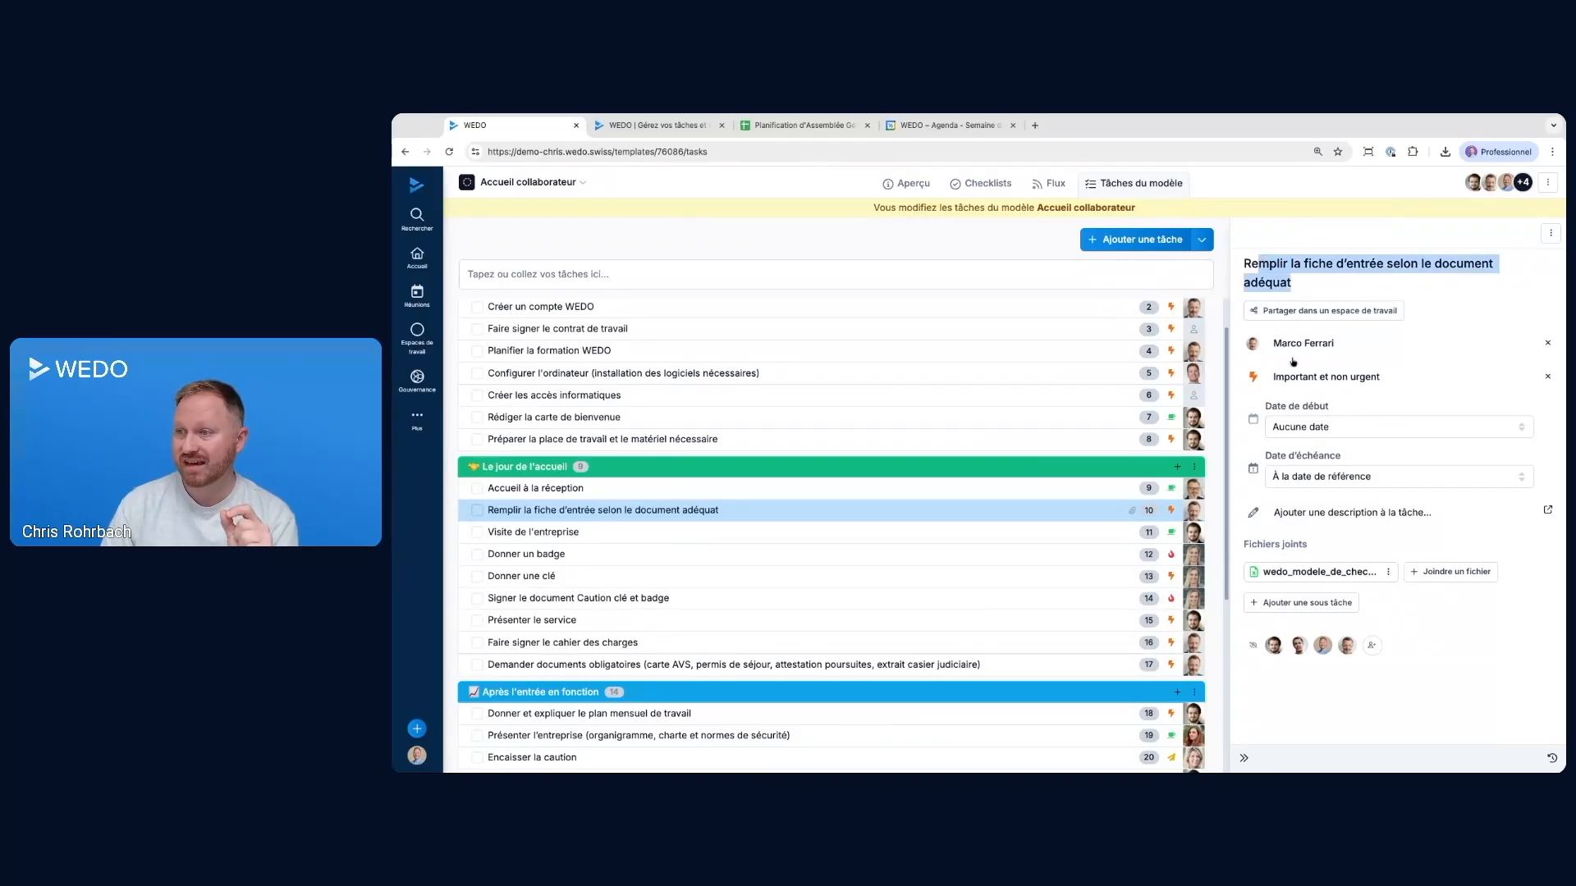
{"action": "left_click_drag", "start_coordinate": [1272, 456], "coordinate": [1282, 478]}
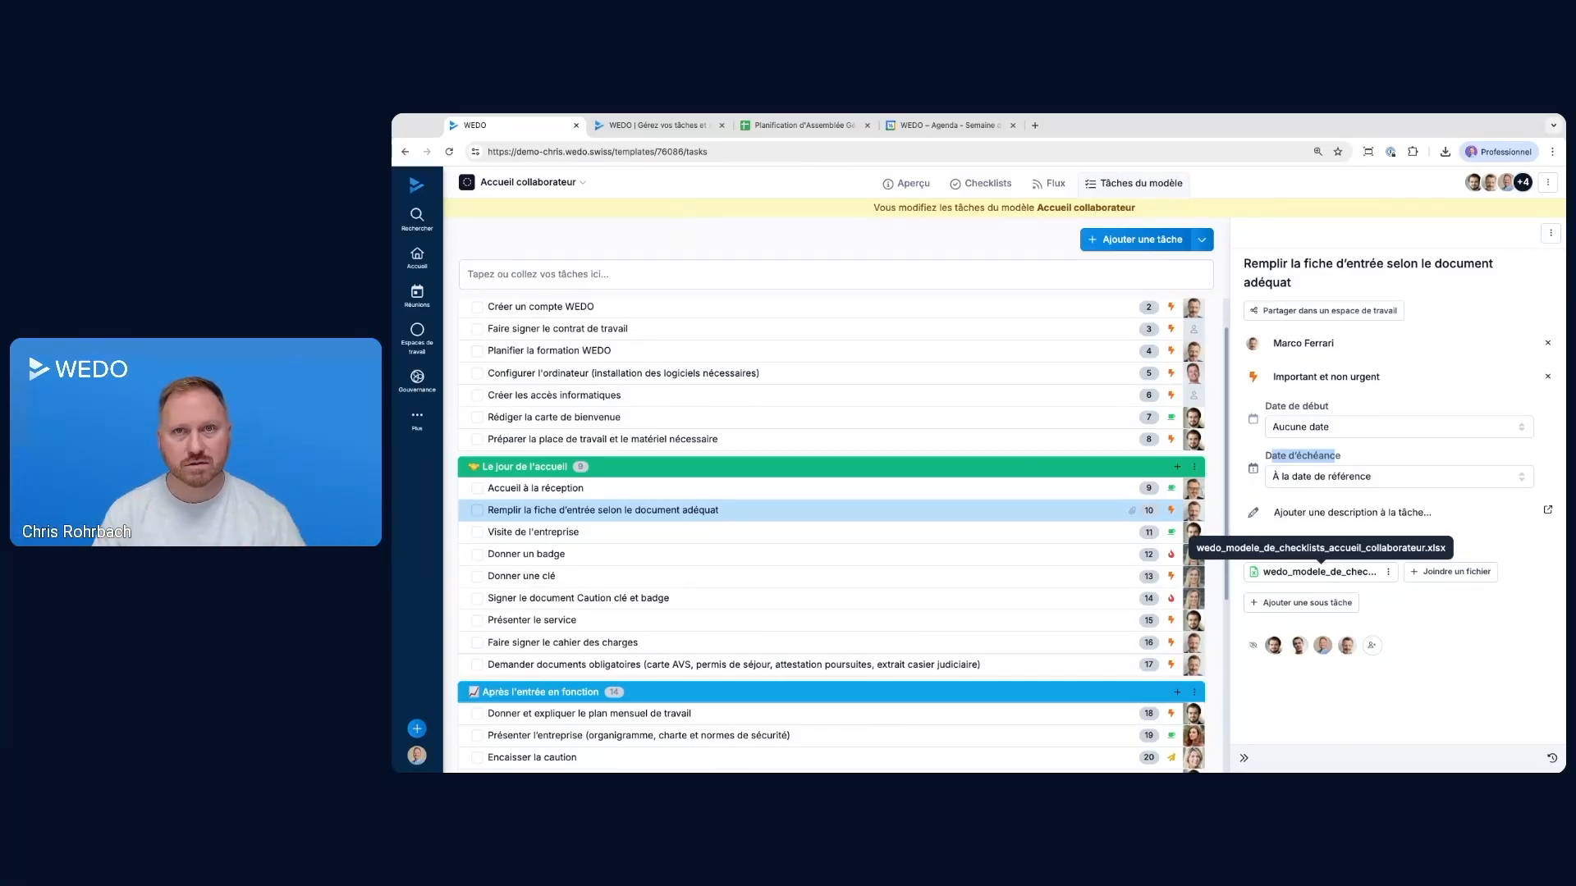
{"action": "left_click", "coordinate": [1244, 759]}
{"action": "scroll", "coordinate": [821, 533], "scroll_direction": "up", "scroll_amount": 1}
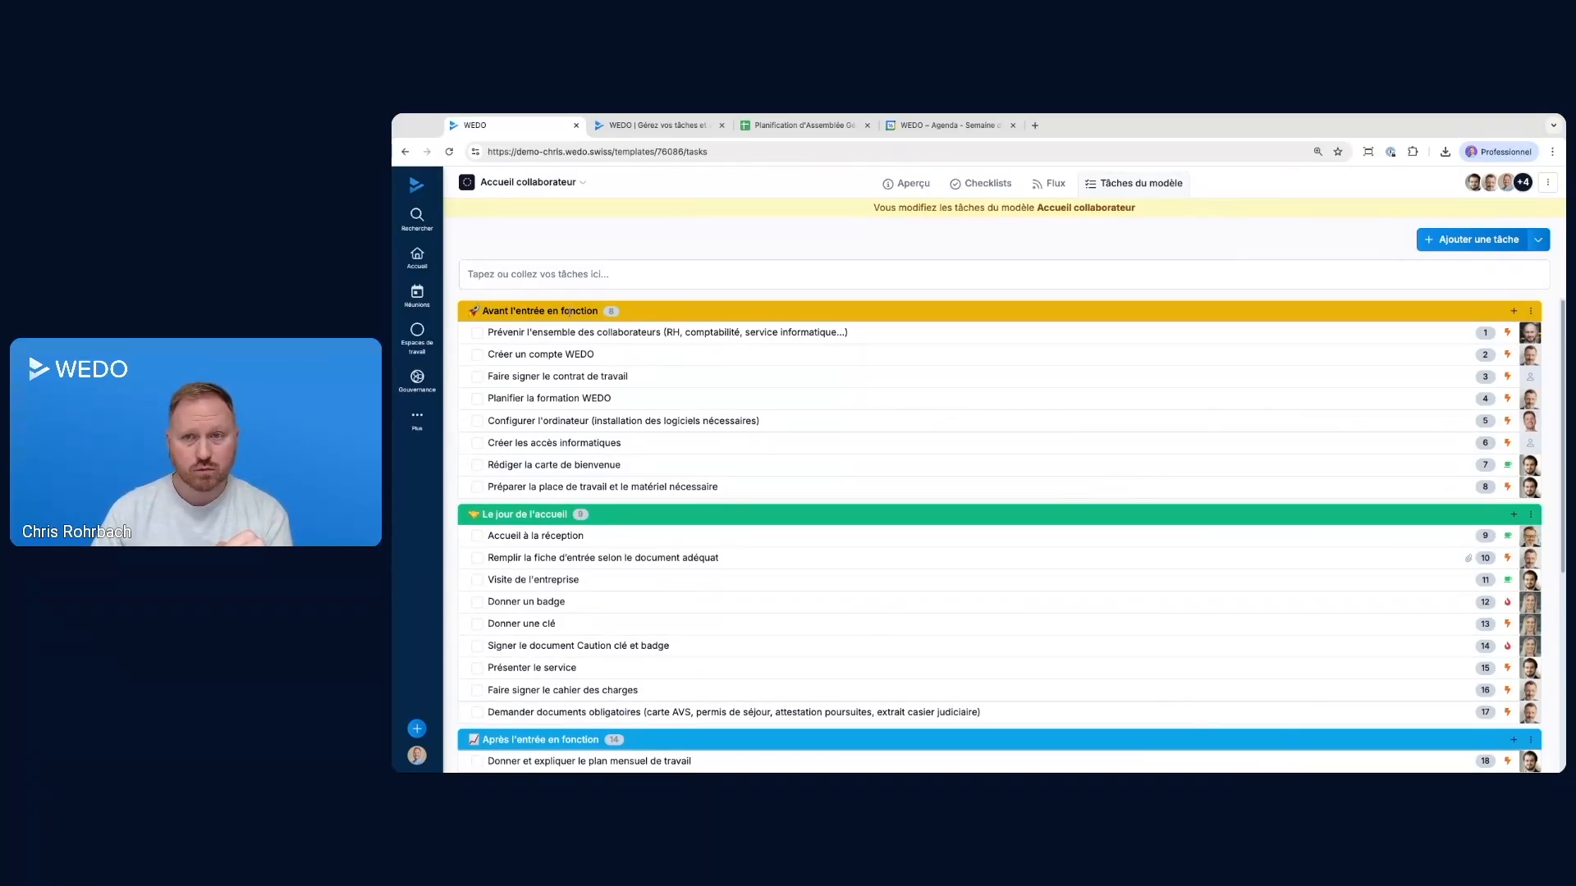
Review the details of the contract signing task and of the entry form task with its attached file
{"action": "left_click", "coordinate": [544, 378]}
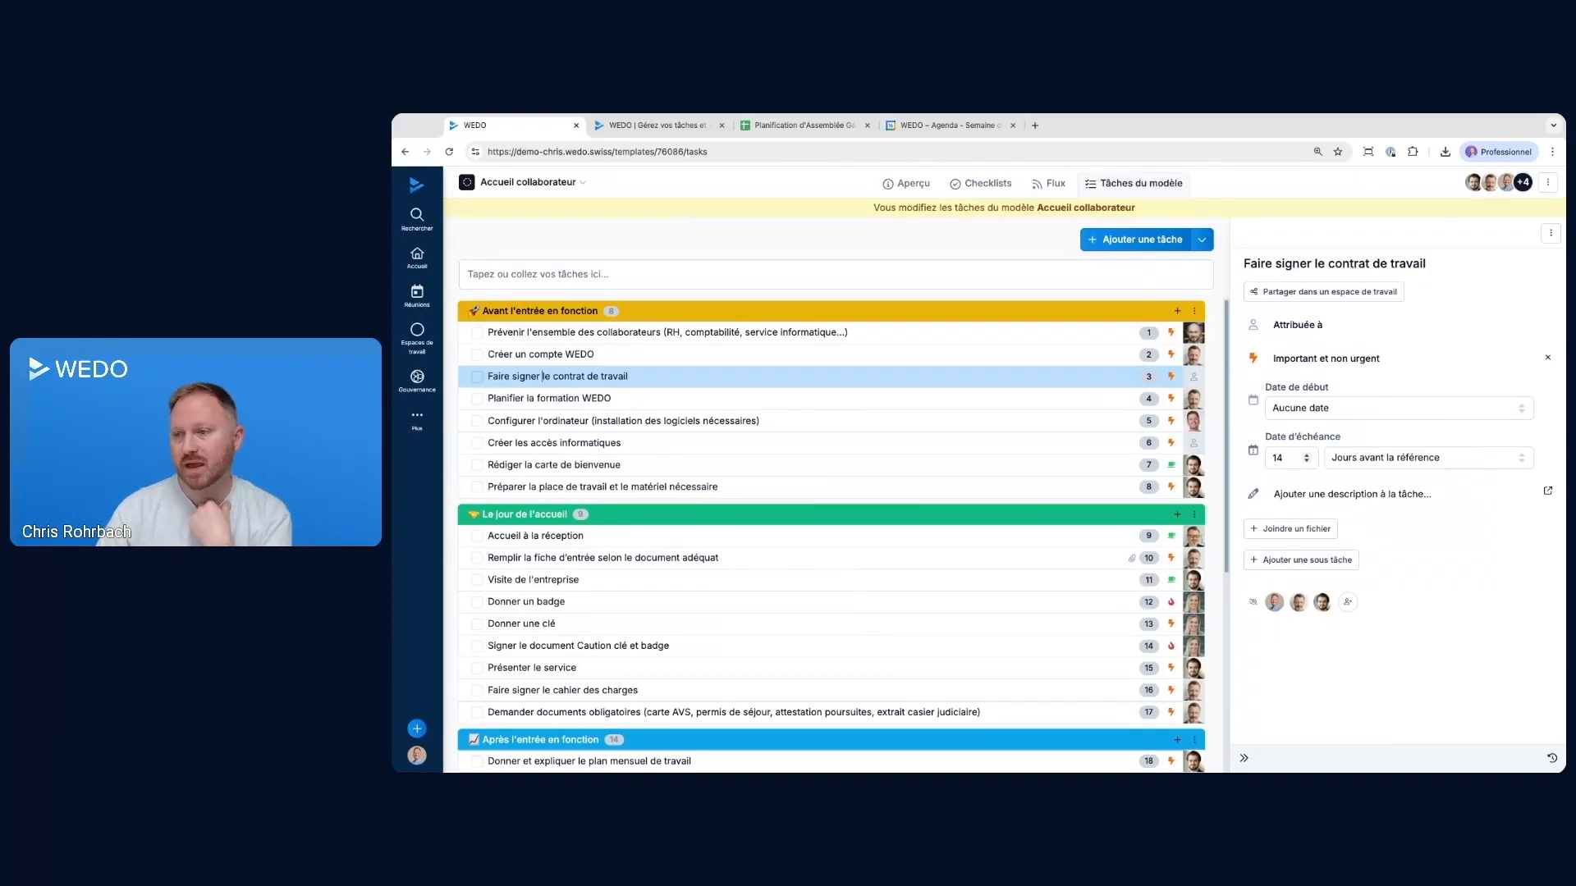
{"action": "left_click", "coordinate": [1122, 562]}
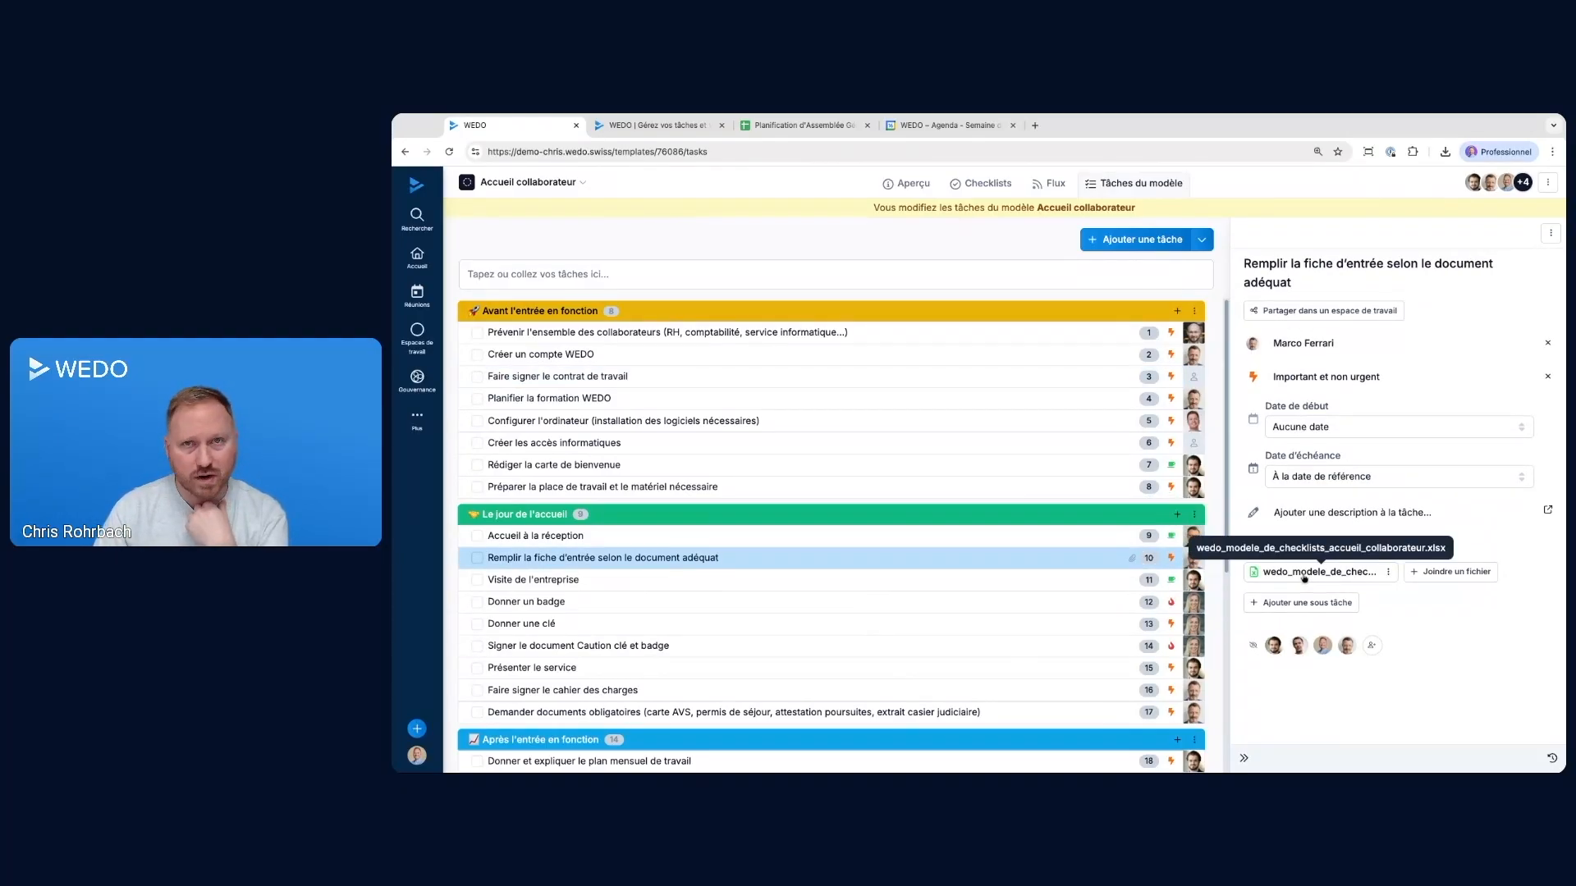
{"action": "left_click", "coordinate": [1243, 757]}
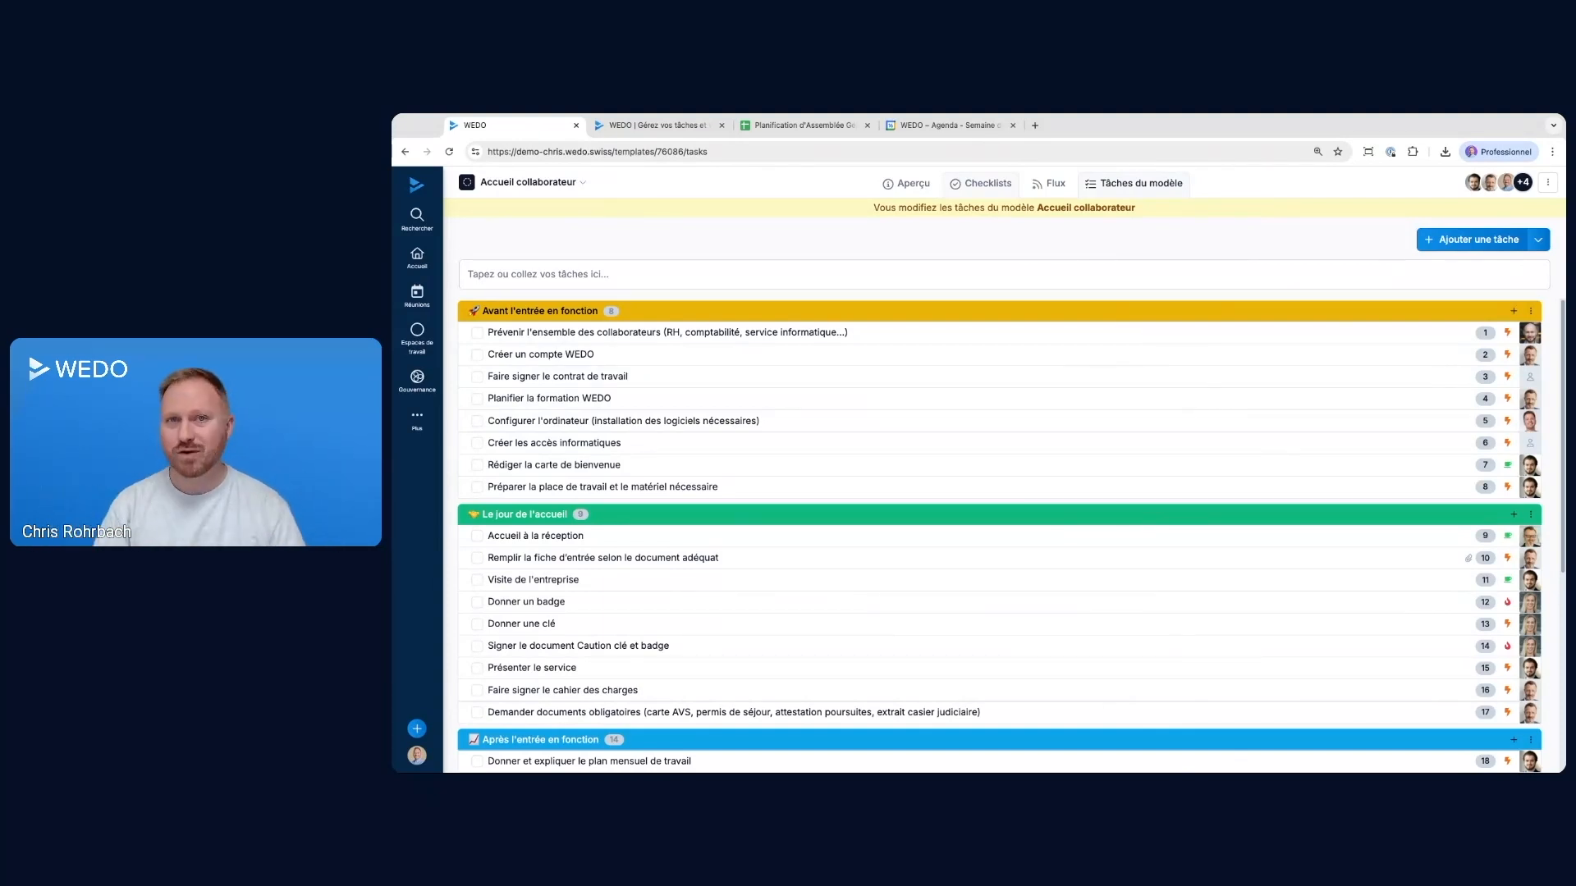
Start a new checklist from the Accueil collaborateur template and enter the new employee's full name as its name
{"action": "left_click", "coordinate": [987, 184]}
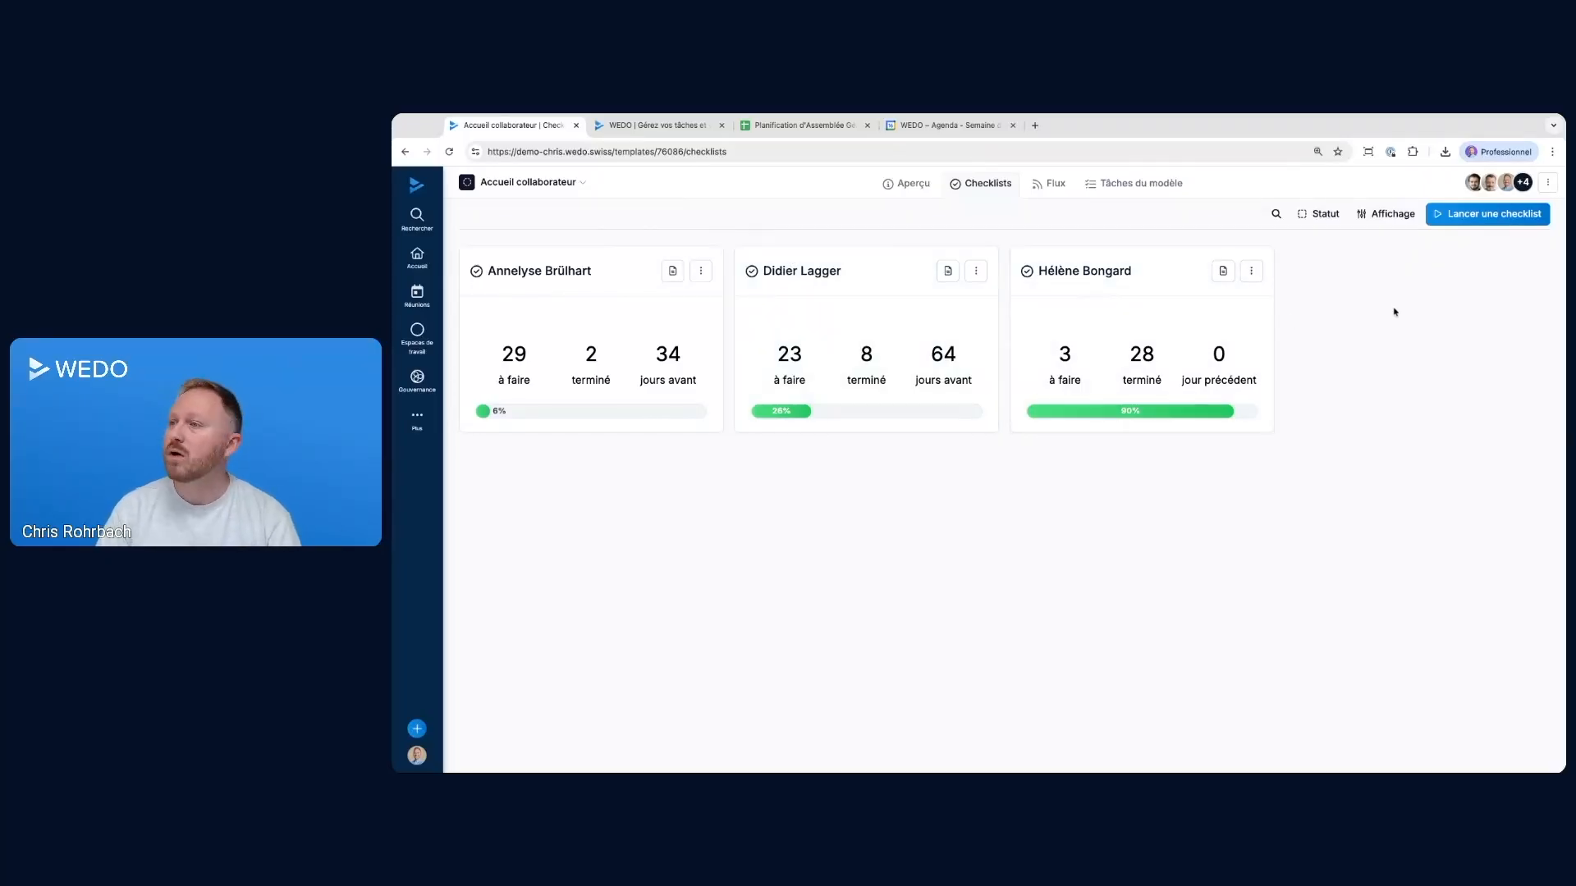
{"action": "left_click", "coordinate": [1492, 215]}
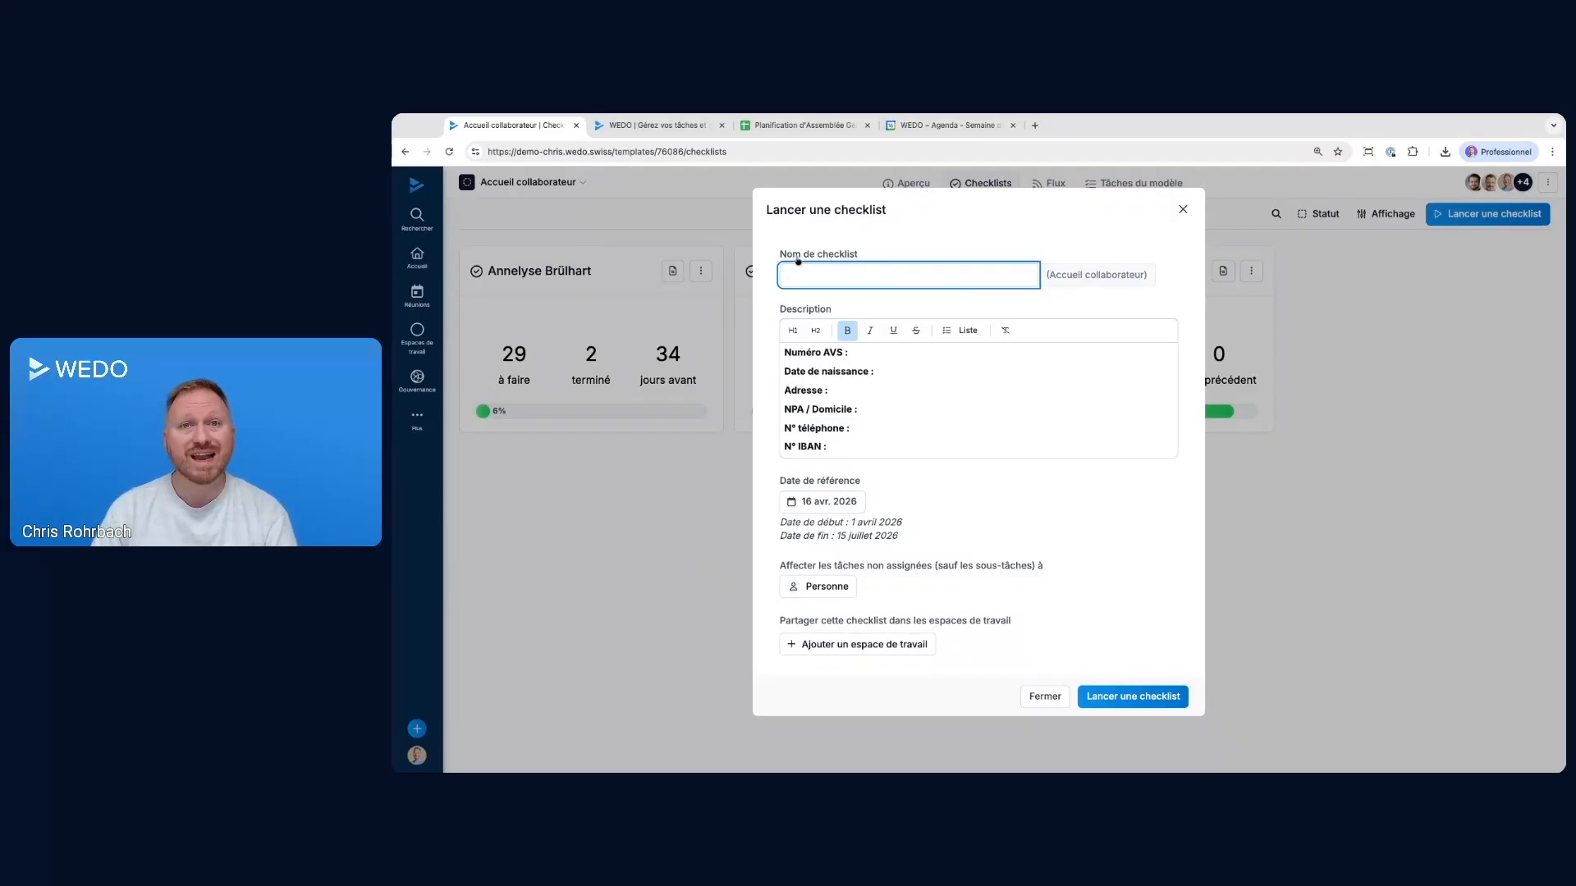
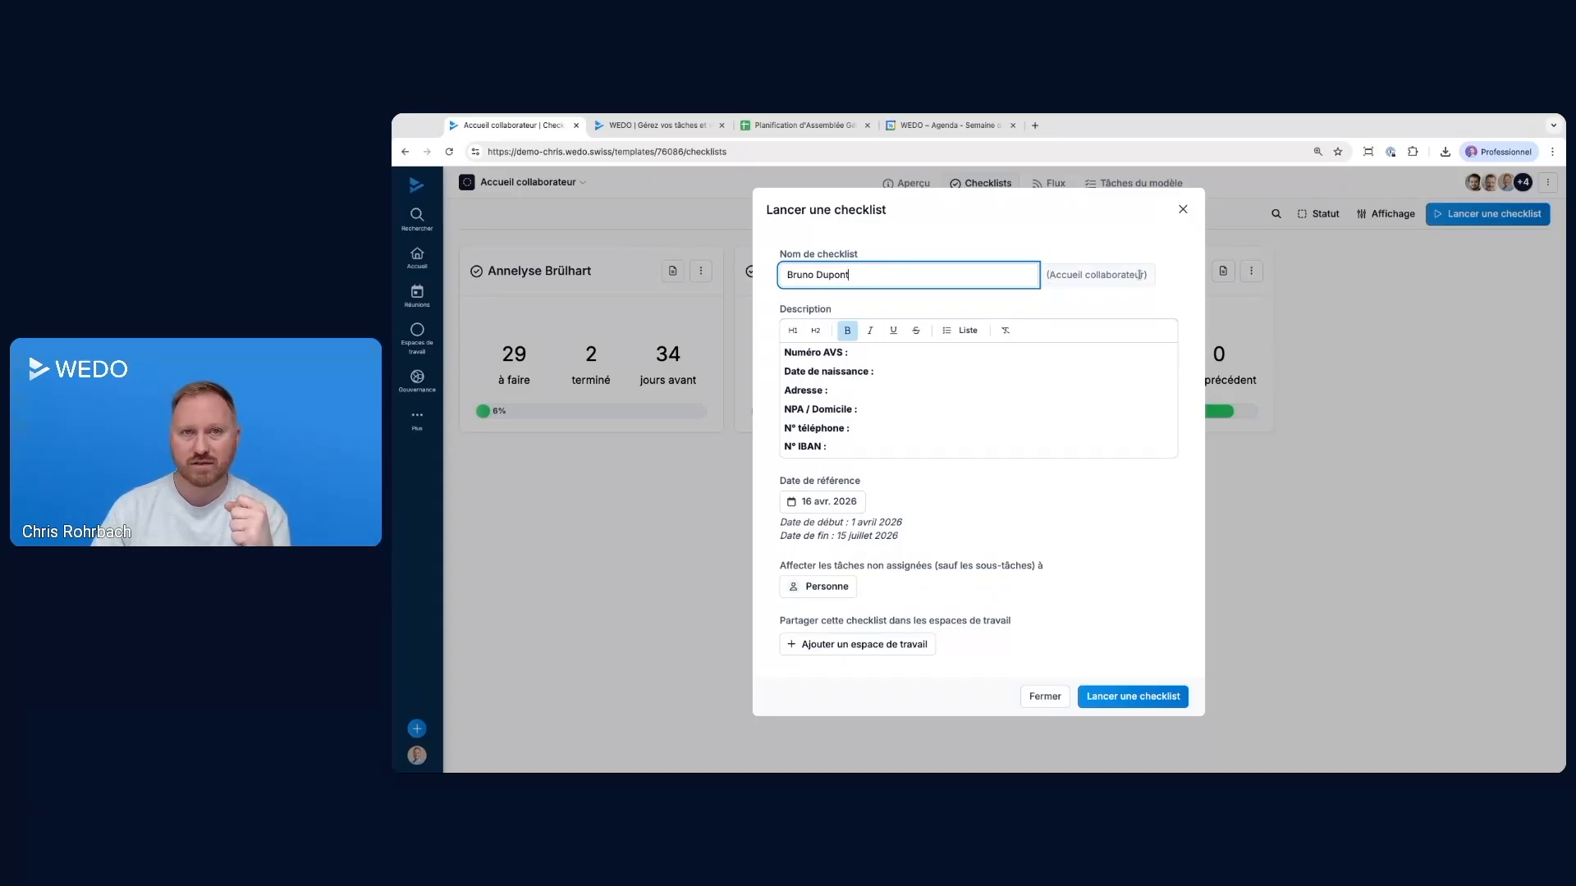
{"action": "left_click", "coordinate": [875, 351]}
{"action": "left_click", "coordinate": [872, 411]}
{"action": "left_click", "coordinate": [865, 449]}
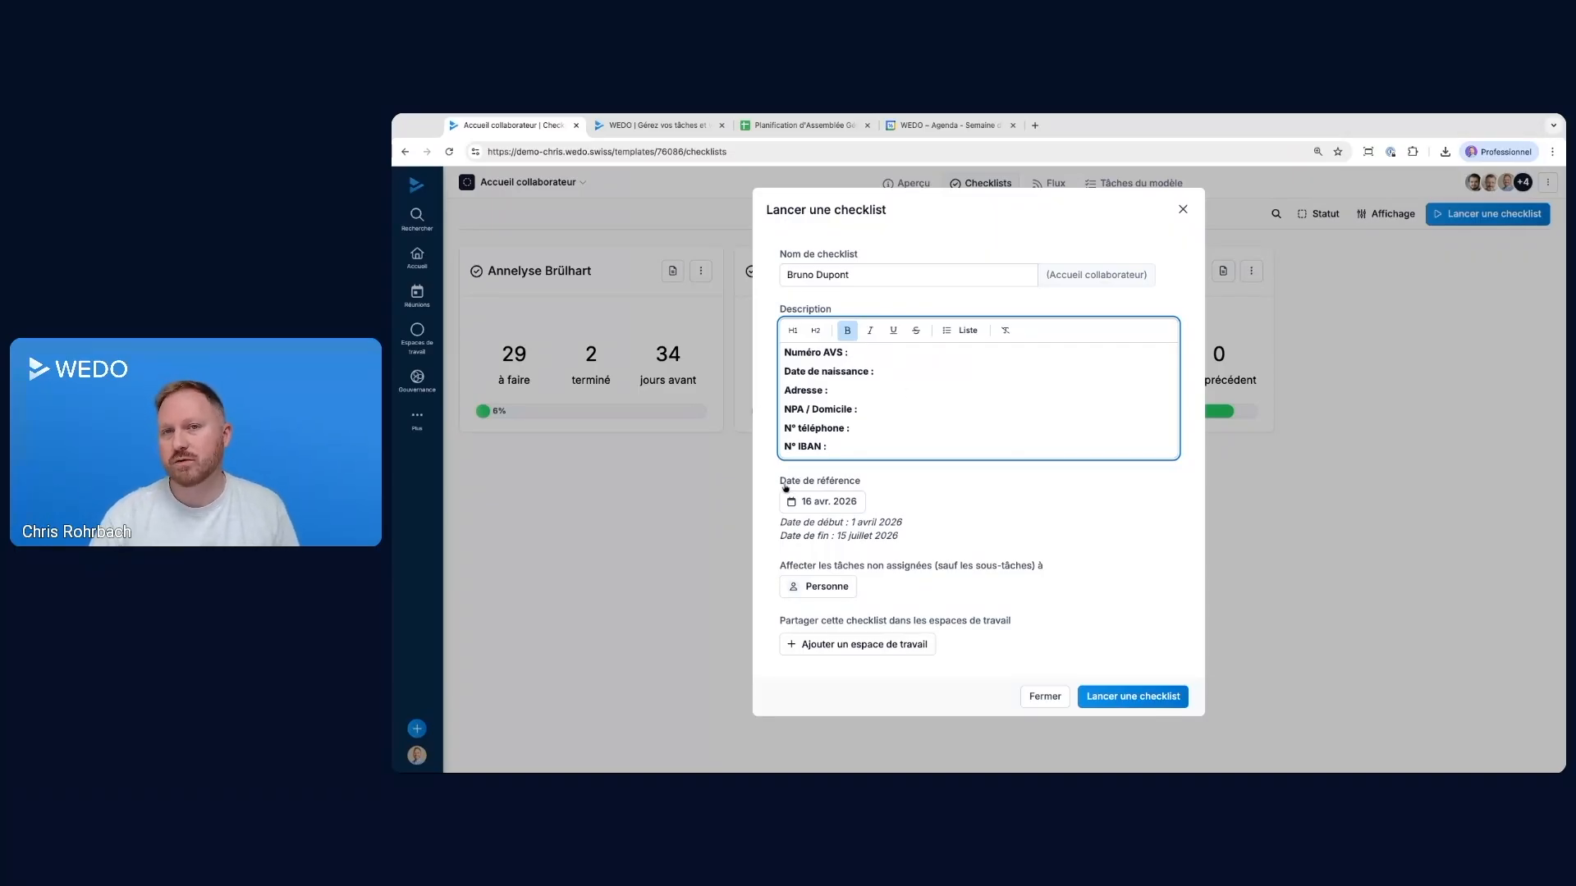
Set the checklist's reference date to 1 juin 2026 and check the resulting start and end dates
{"action": "left_click", "coordinate": [818, 509]}
{"action": "left_click", "coordinate": [876, 537]}
{"action": "left_click", "coordinate": [876, 537]}
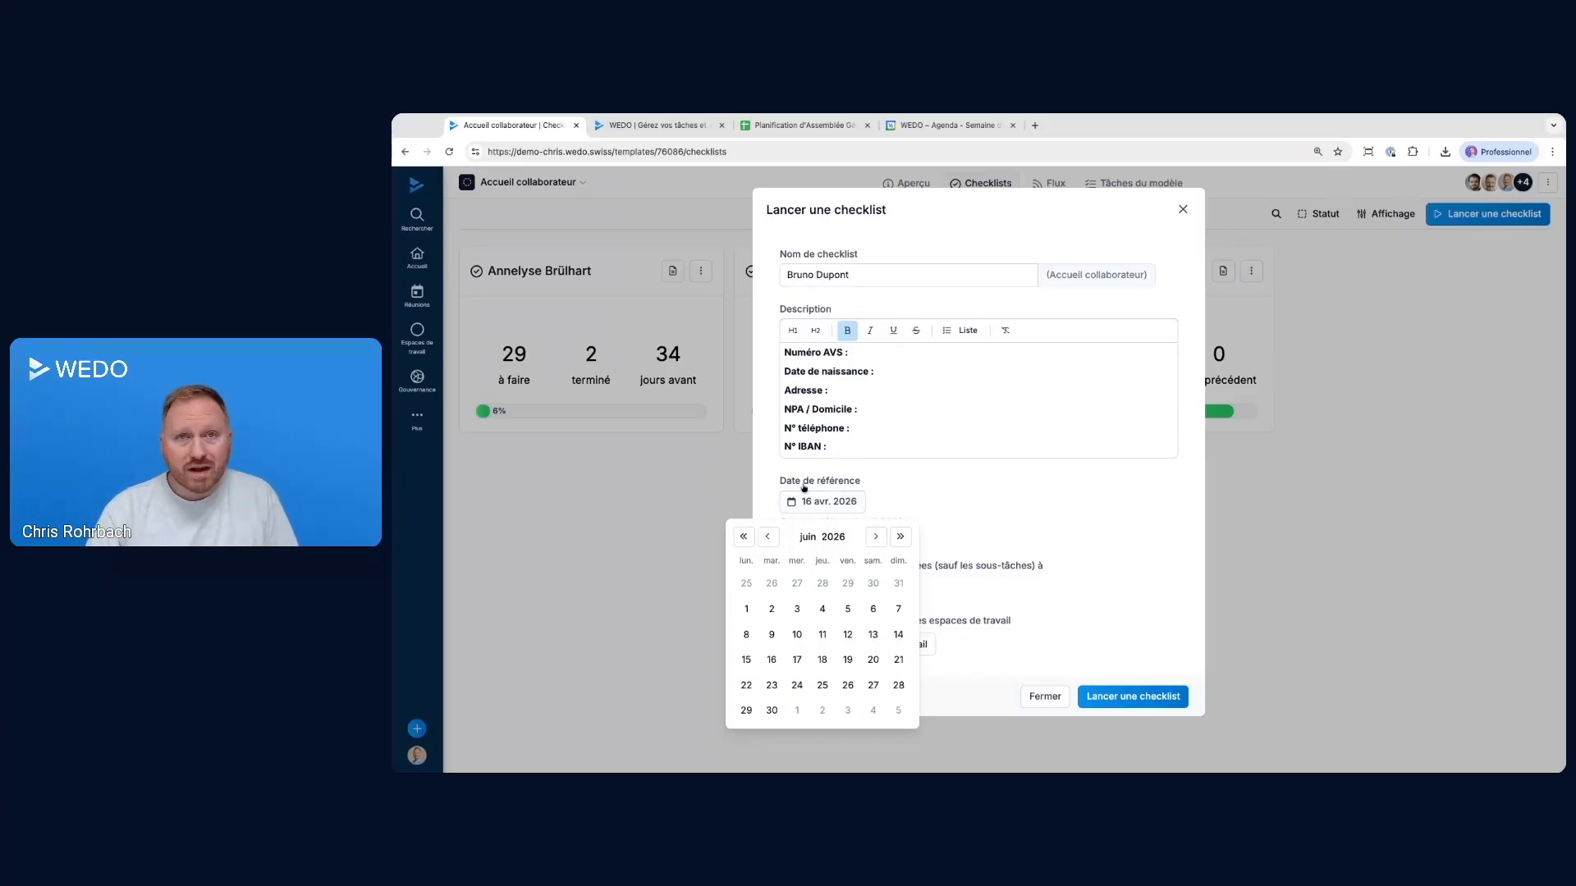
{"action": "left_click", "coordinate": [746, 608]}
{"action": "double_click", "coordinate": [788, 522]}
{"action": "triple_click", "coordinate": [784, 521]}
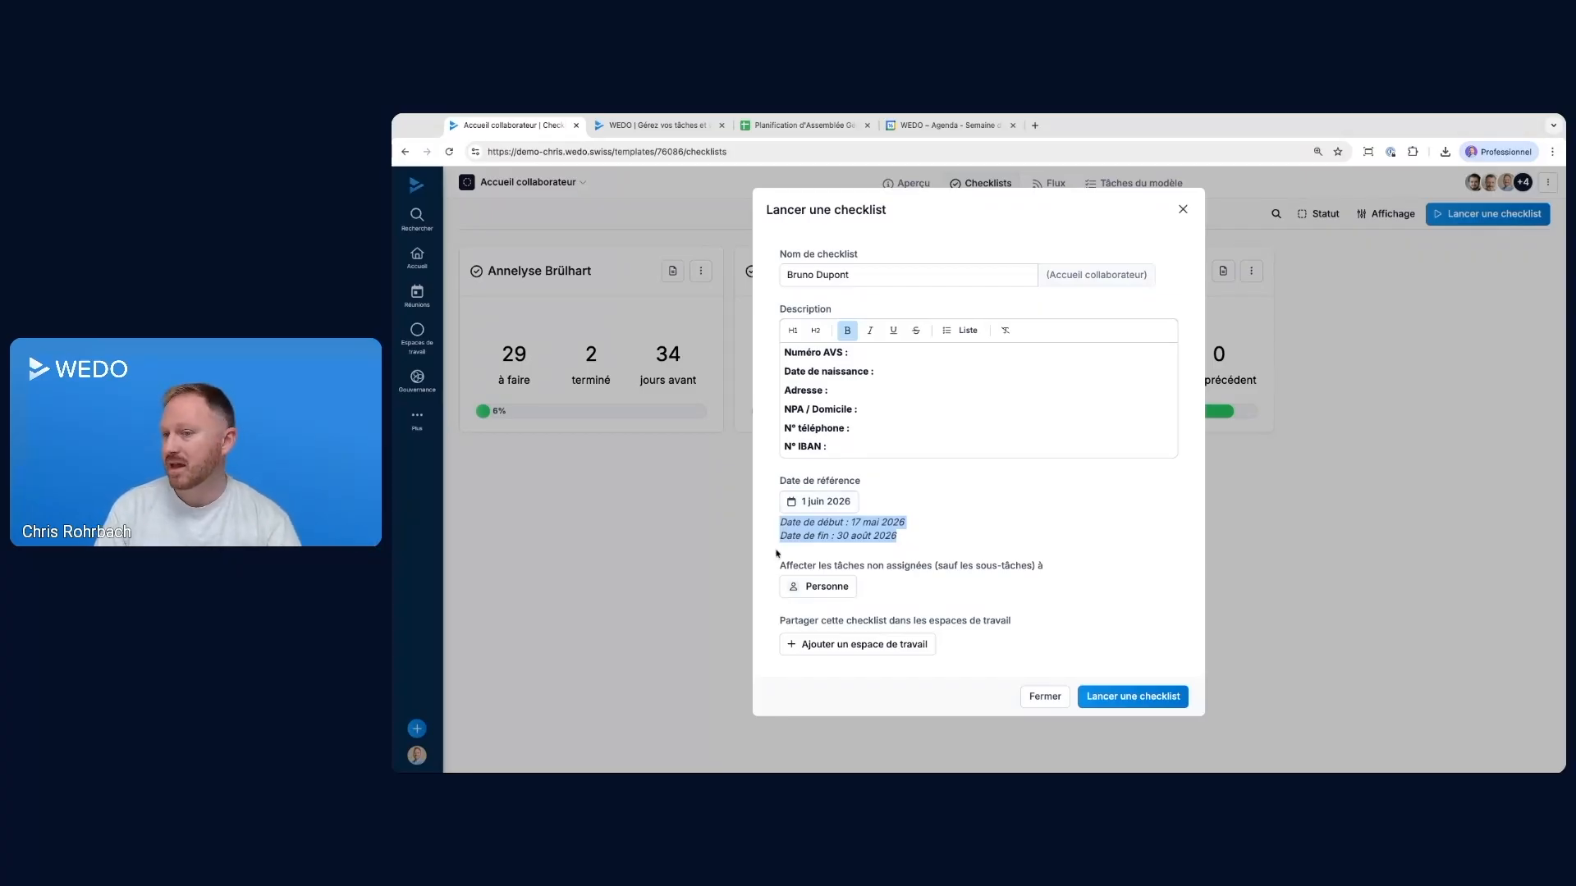
Assign the checklist's unassigned tasks to your own user account and launch the checklist
{"action": "left_click_drag", "start_coordinate": [780, 567], "coordinate": [1046, 566]}
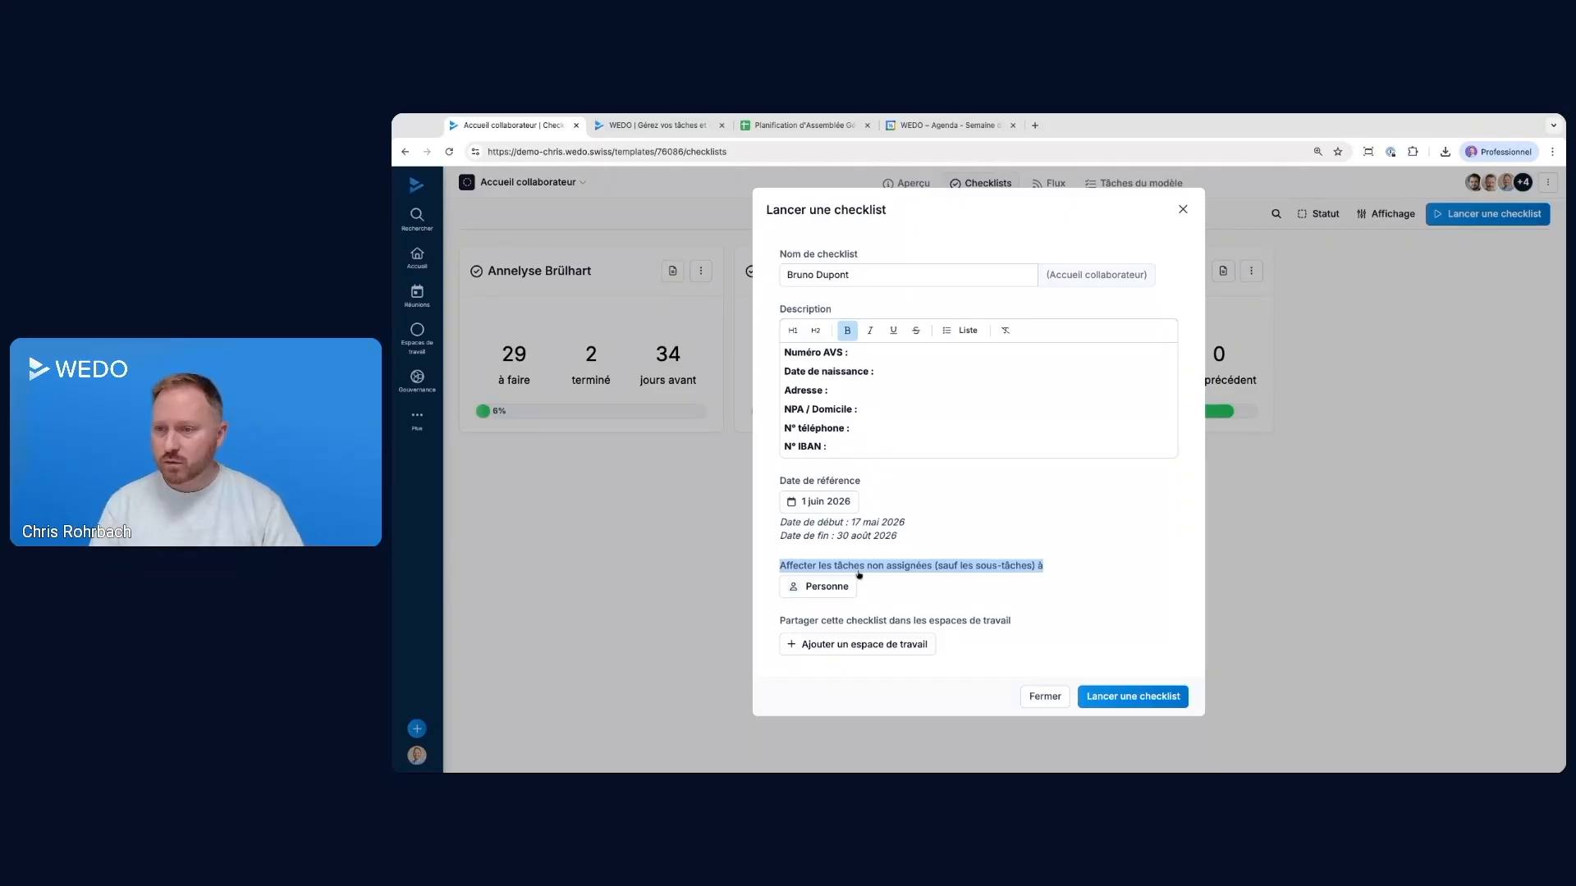
{"action": "left_click", "coordinate": [819, 586]}
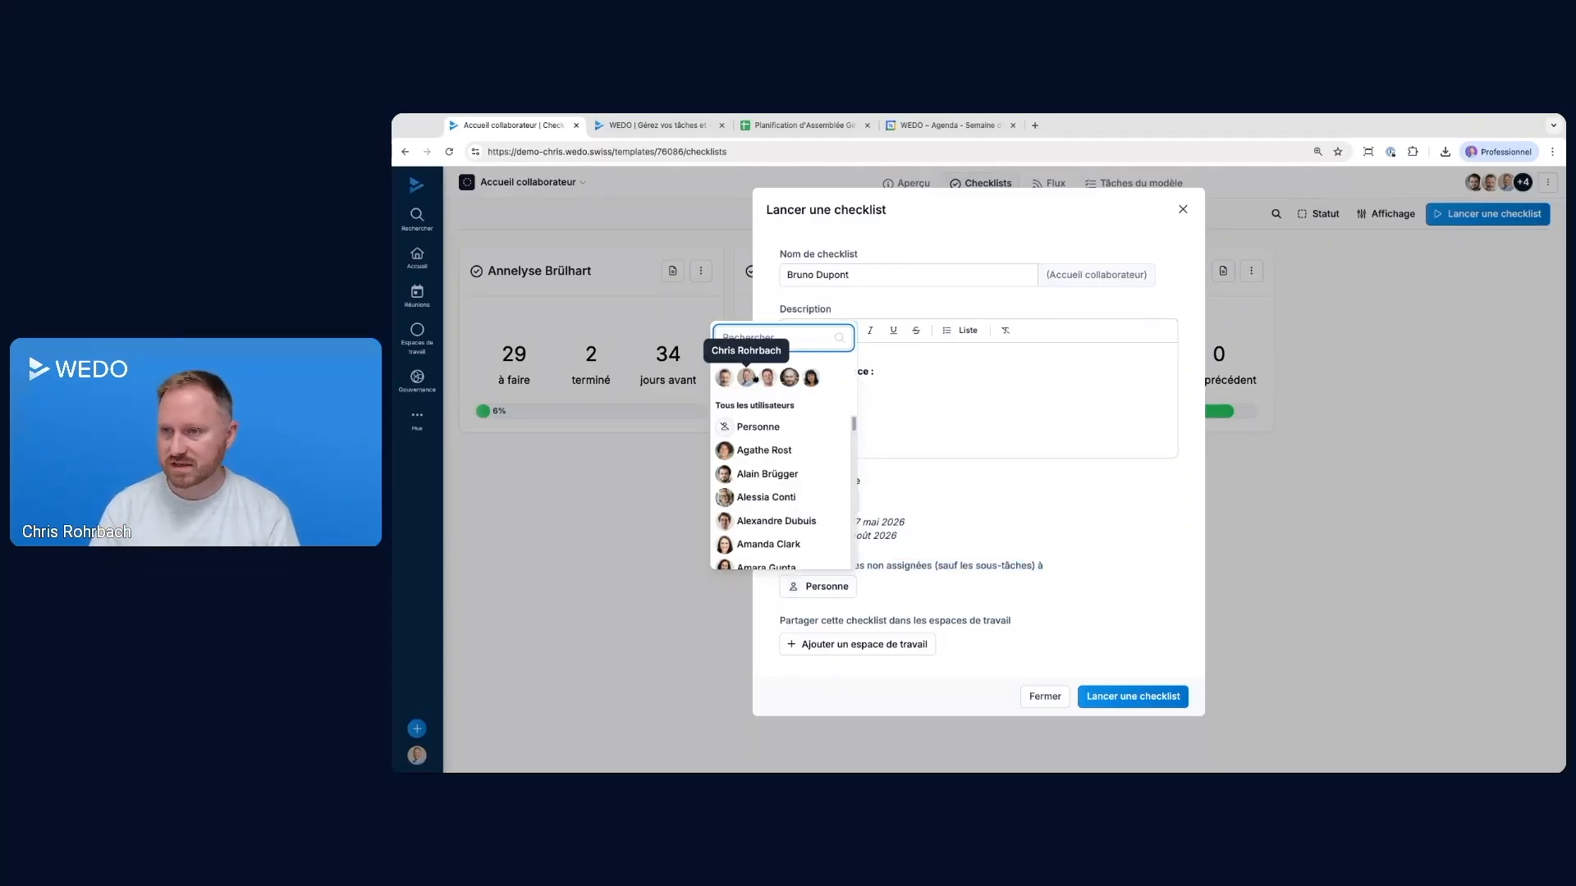
{"action": "left_click", "coordinate": [746, 378]}
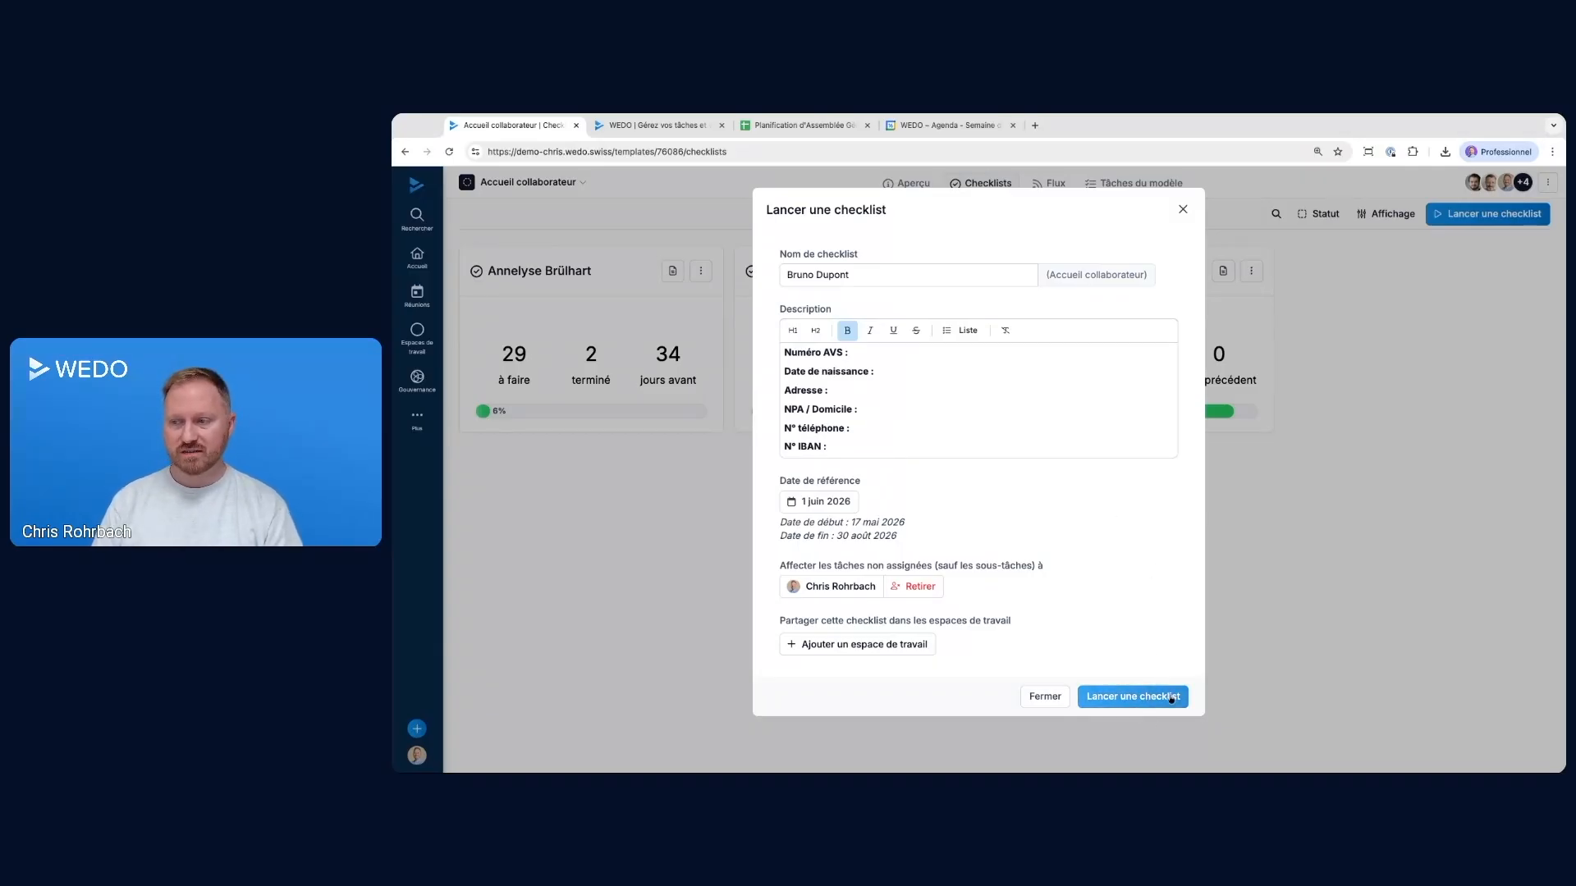
{"action": "left_click", "coordinate": [1169, 697]}
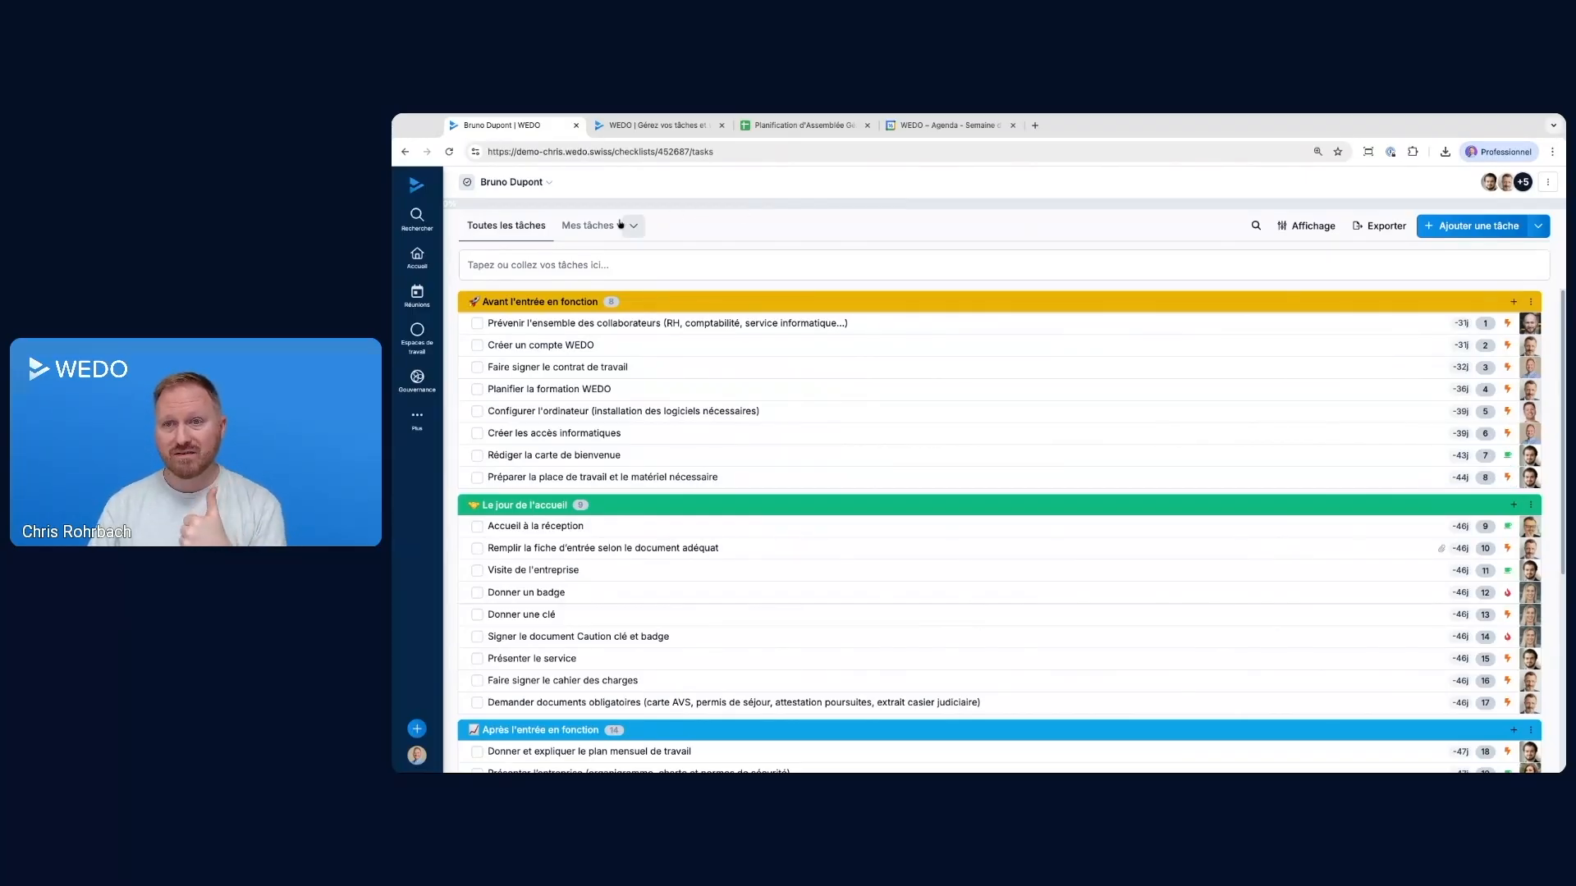
{"action": "left_click", "coordinate": [417, 257]}
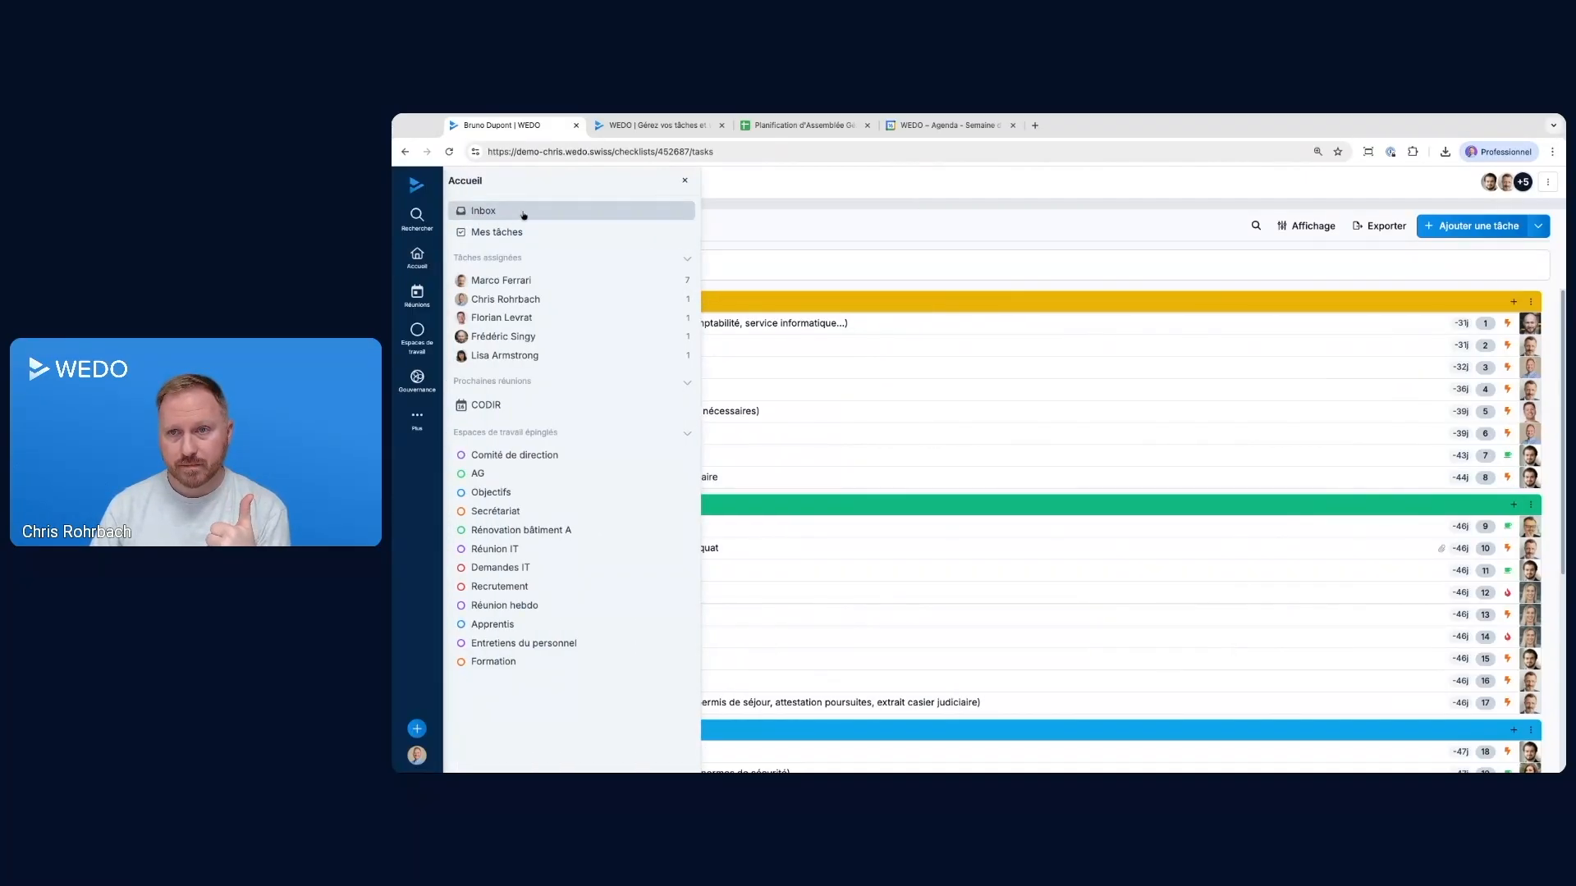
{"action": "left_click", "coordinate": [759, 230]}
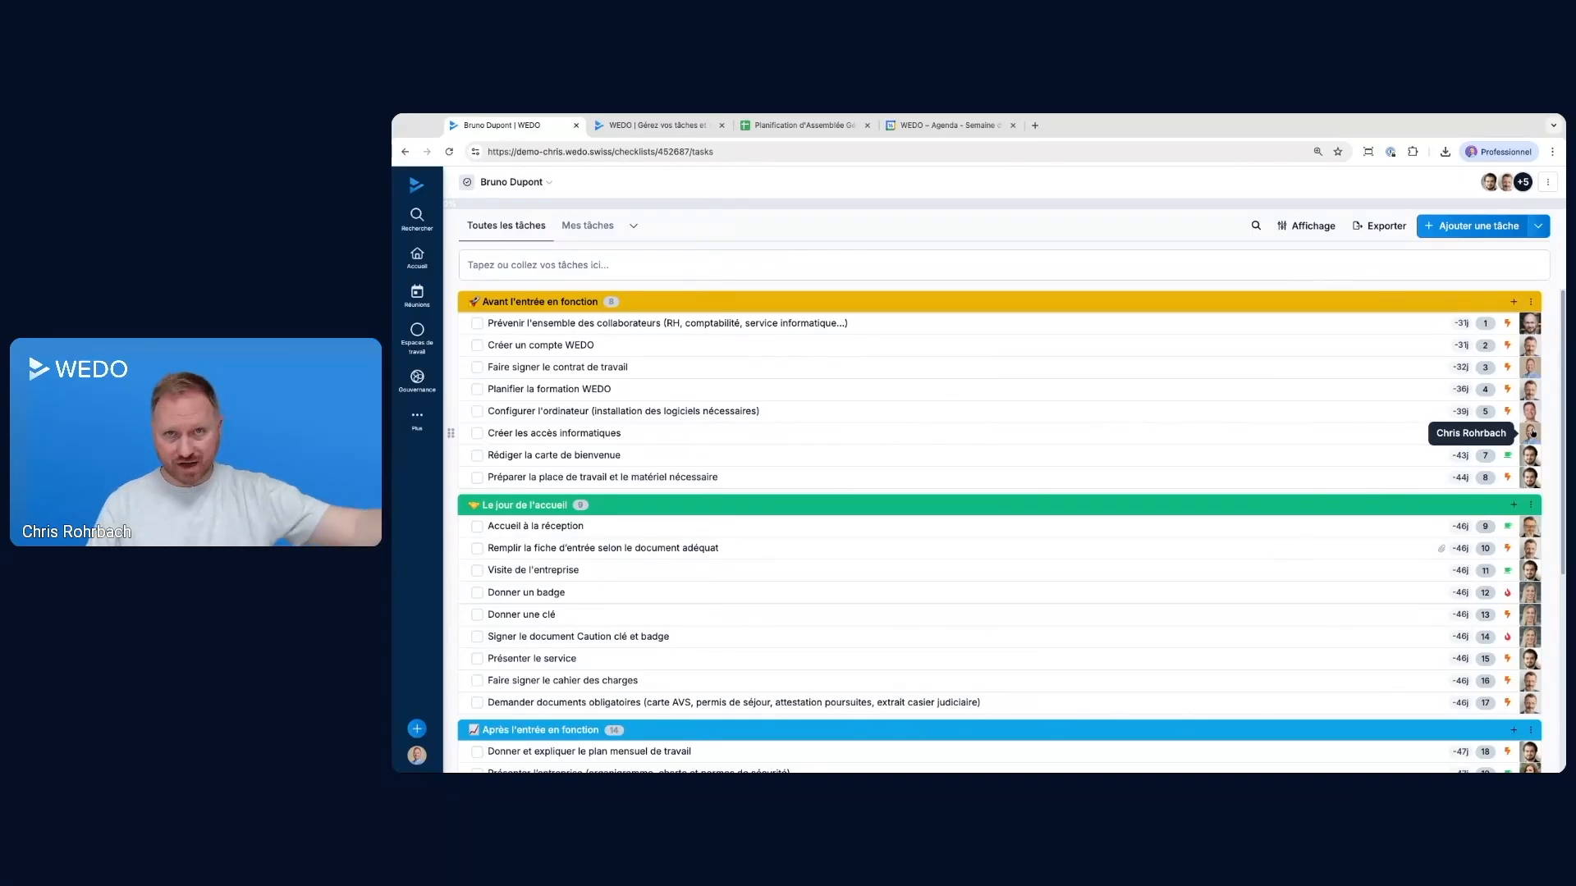
{"action": "left_click", "coordinate": [417, 256]}
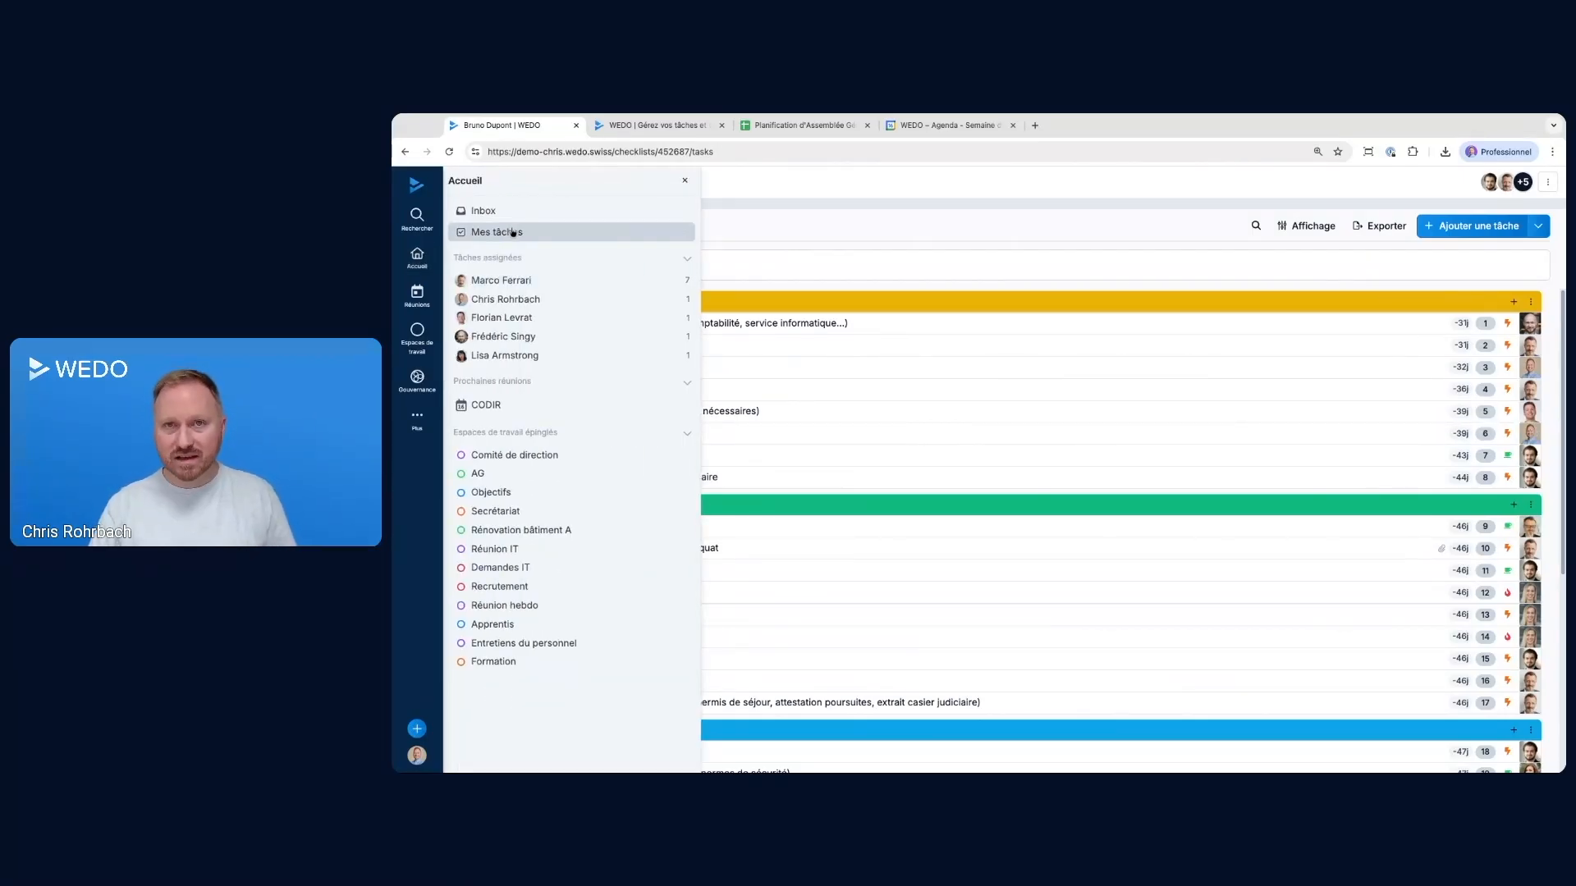
{"action": "left_click", "coordinate": [743, 228]}
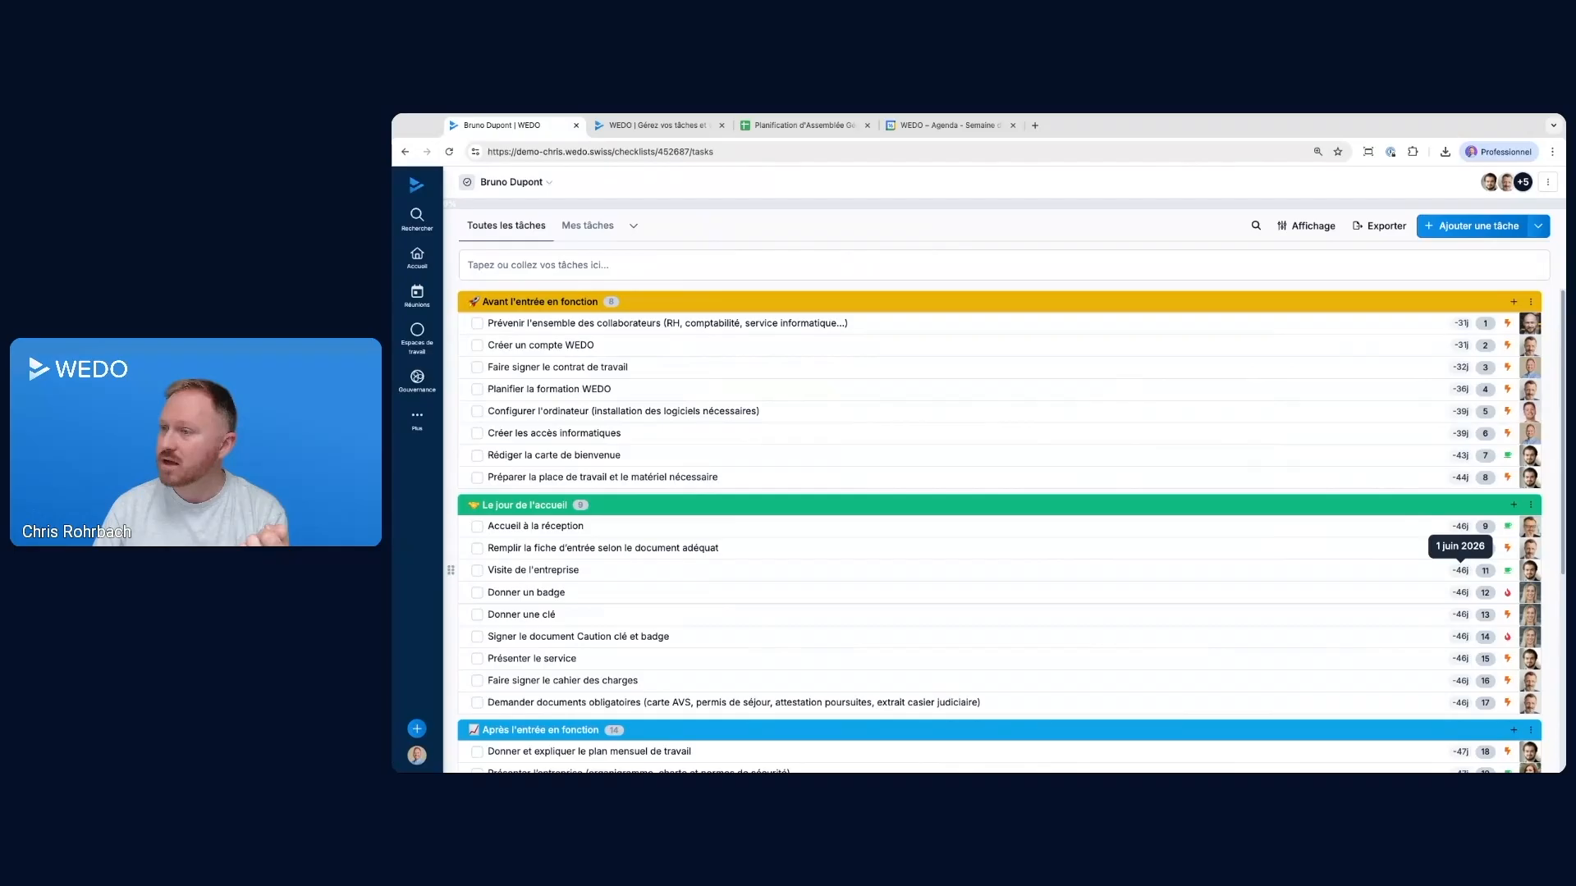
Review the due dates of the new checklist's tasks on and after the arrival day
{"action": "scroll", "coordinate": [1461, 571], "scroll_direction": "down", "scroll_amount": 1}
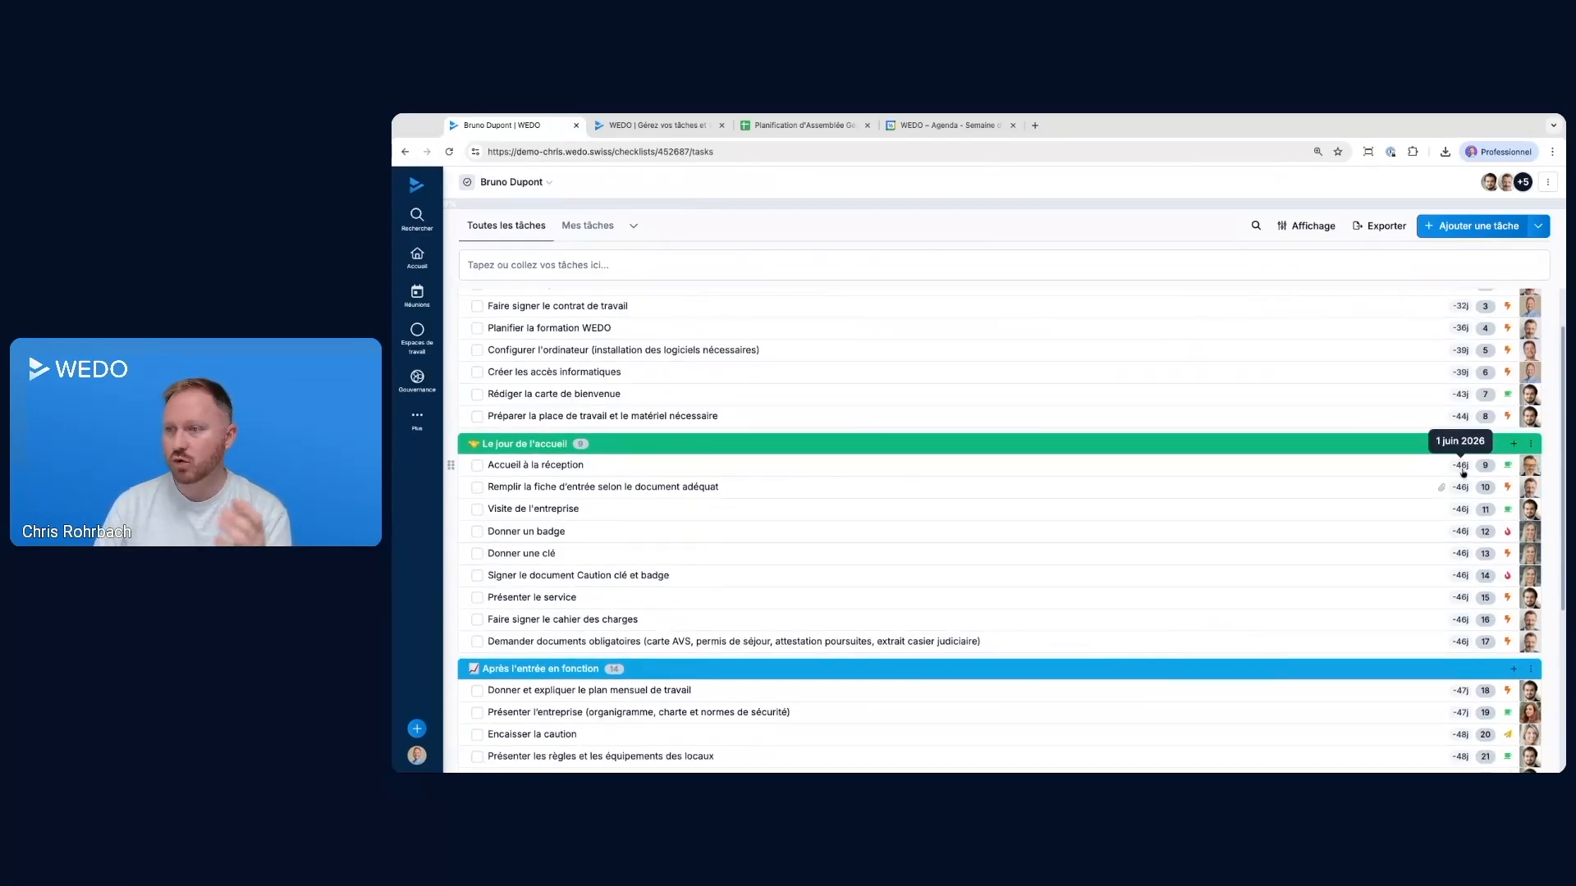
{"action": "scroll", "coordinate": [1463, 632], "scroll_direction": "down", "scroll_amount": 3}
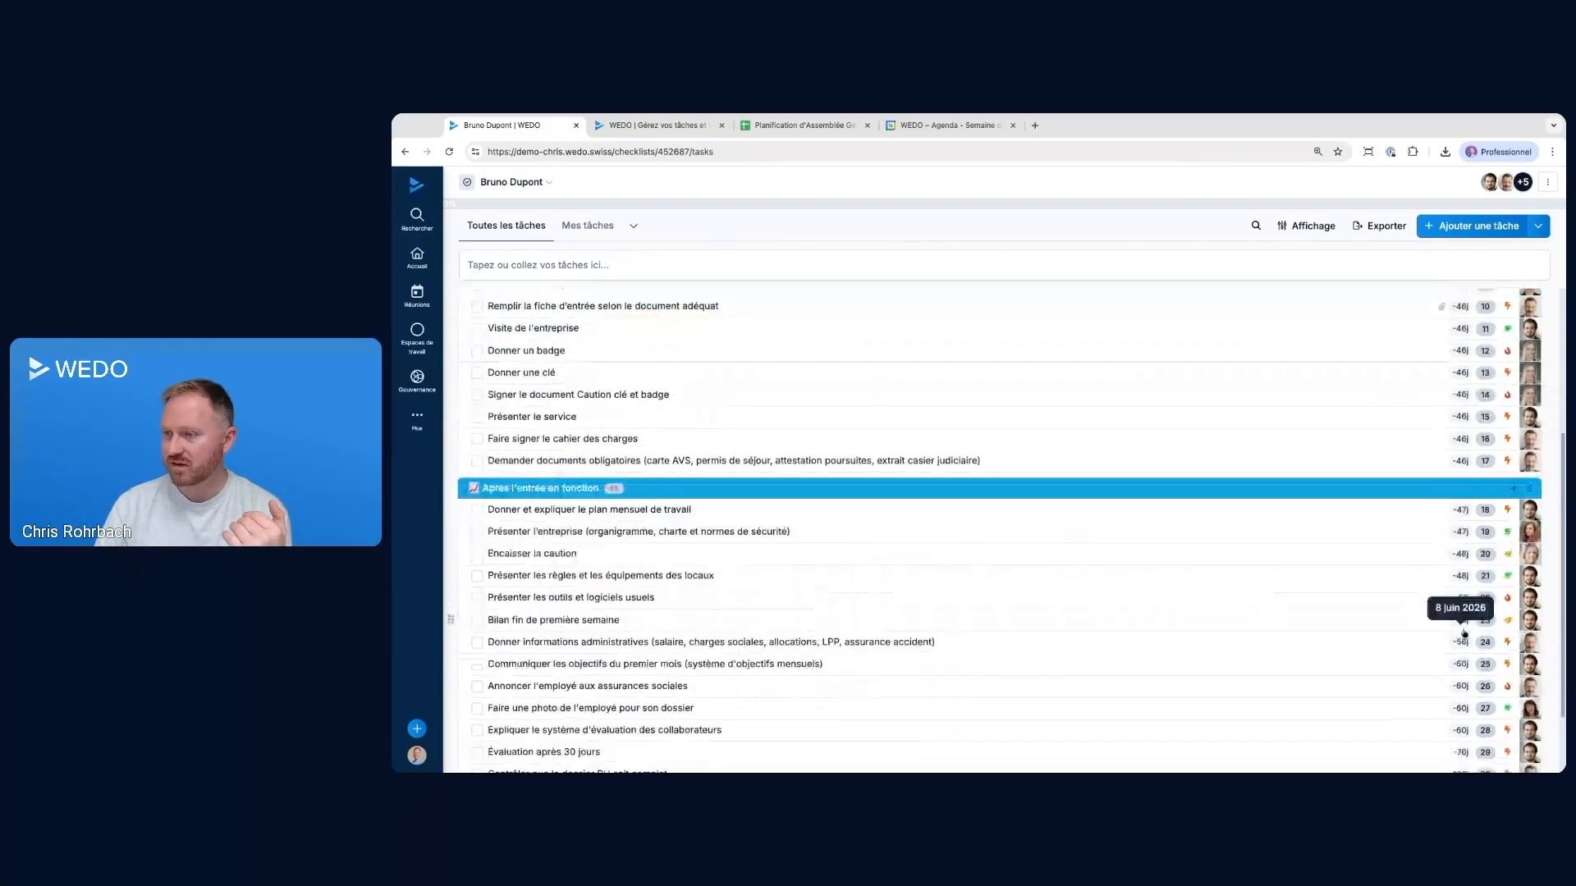
{"action": "scroll", "coordinate": [1467, 591], "scroll_direction": "down", "scroll_amount": 1}
{"action": "scroll", "coordinate": [1403, 402], "scroll_direction": "up", "scroll_amount": 2}
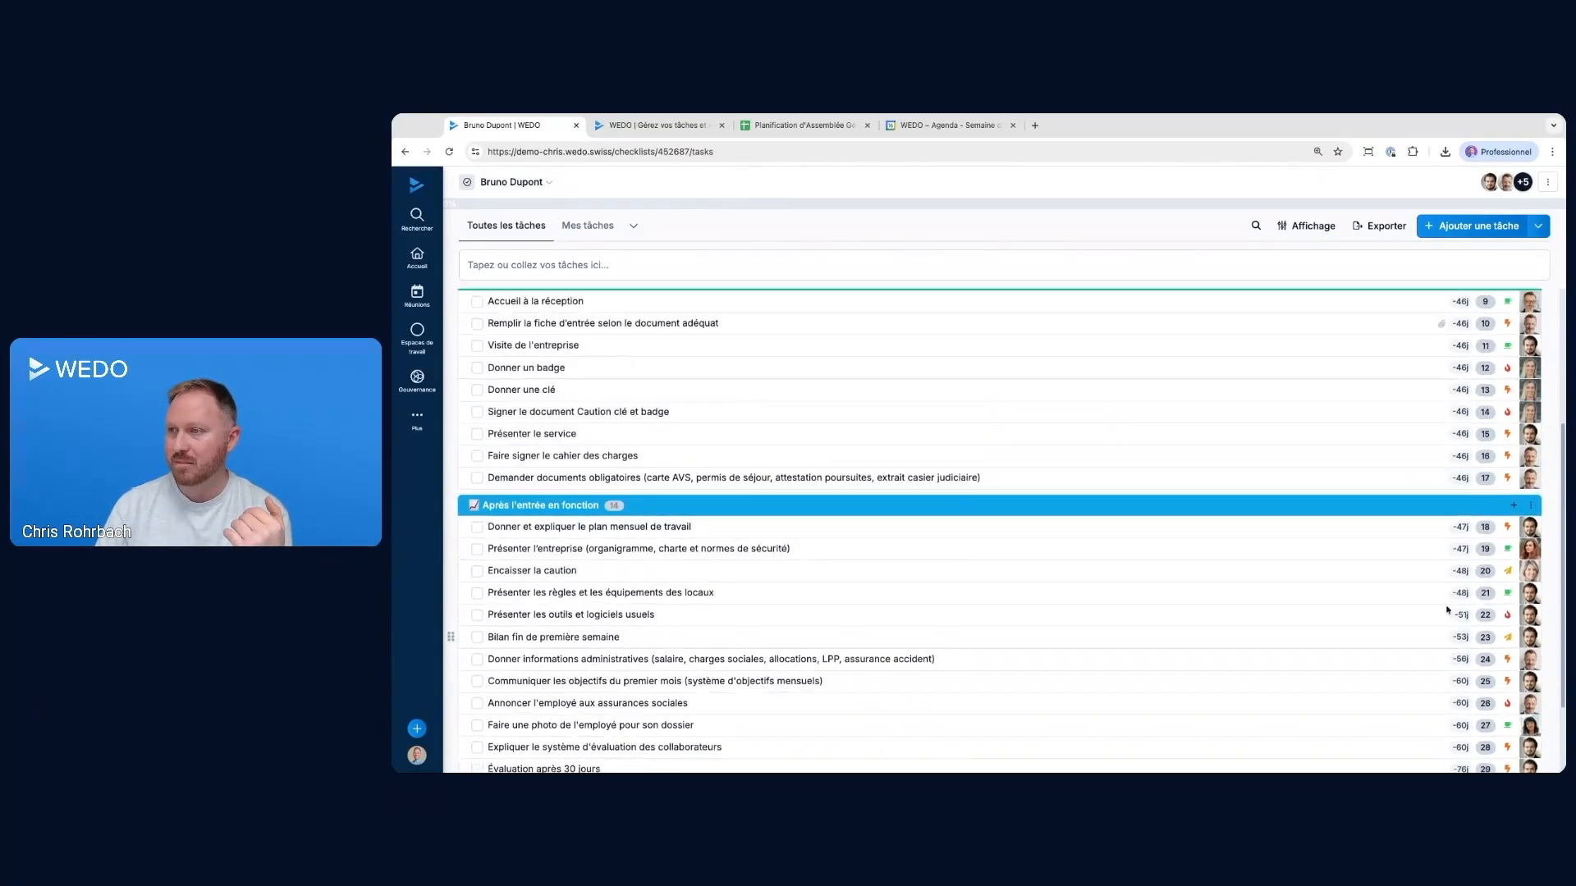
{"action": "scroll", "coordinate": [1428, 345], "scroll_direction": "up", "scroll_amount": 2}
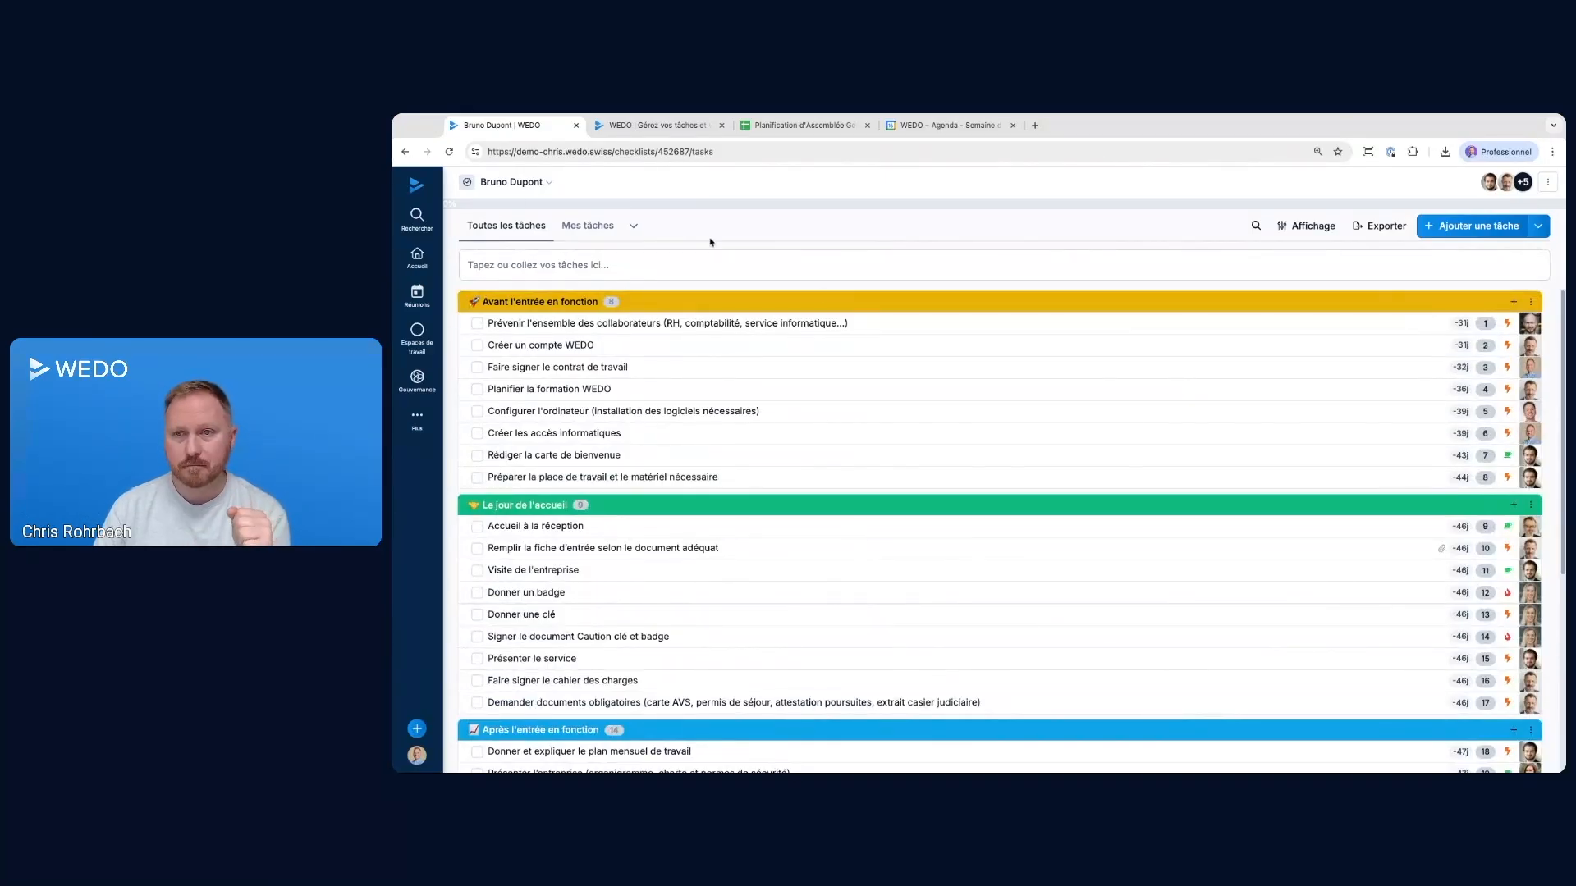
Open your own task list and mark "Créer les accès informatiques" and "Faire signer le contrat de travail" as completed
{"action": "left_click", "coordinate": [418, 257]}
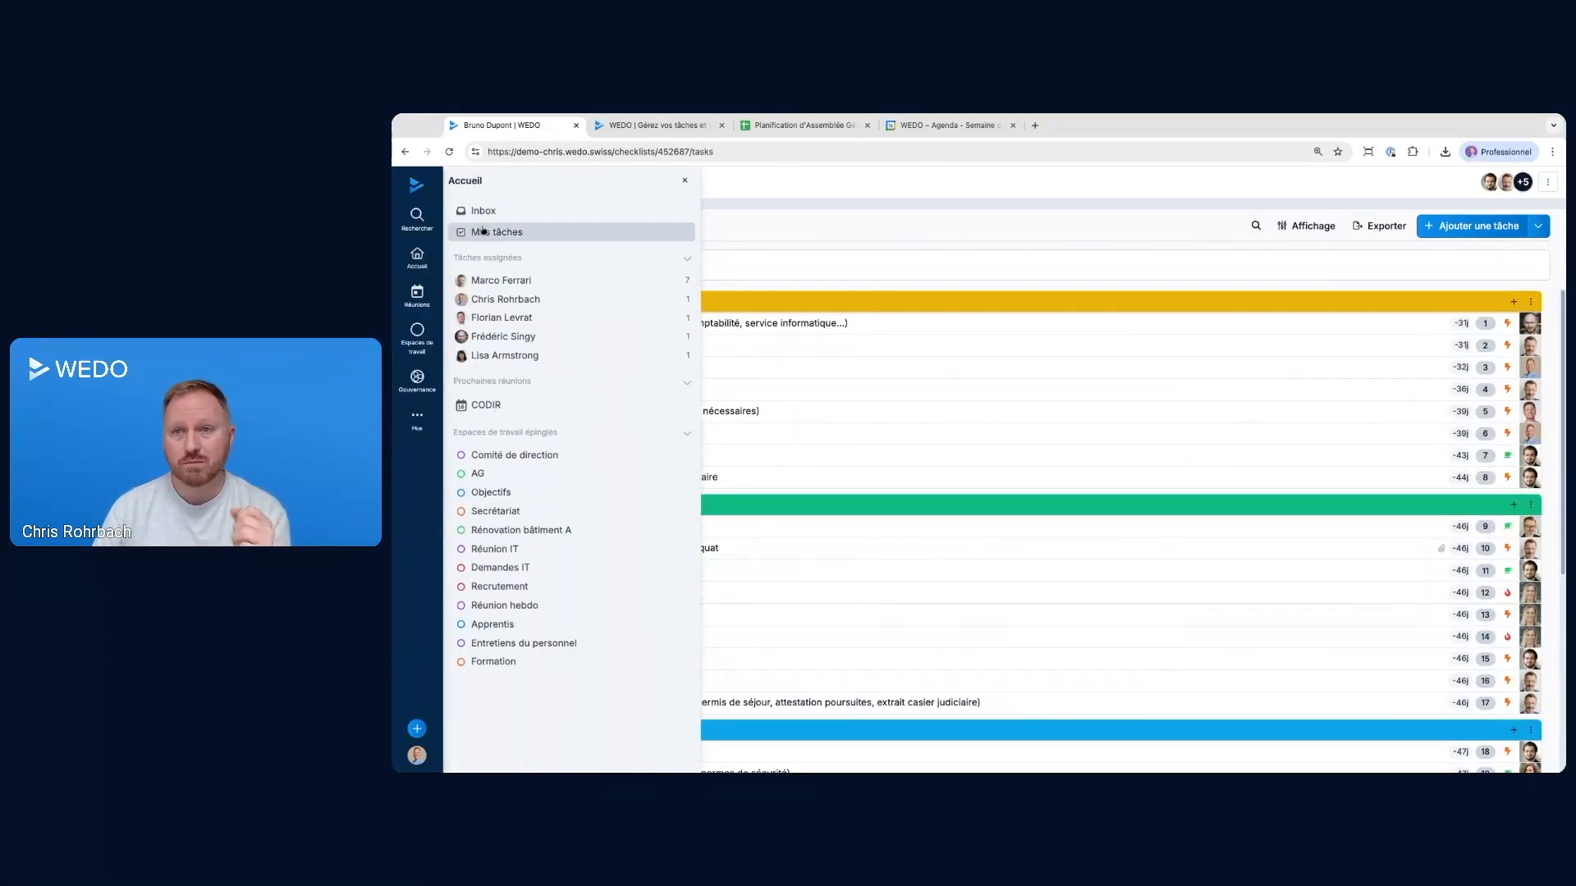
{"action": "left_click", "coordinate": [520, 233]}
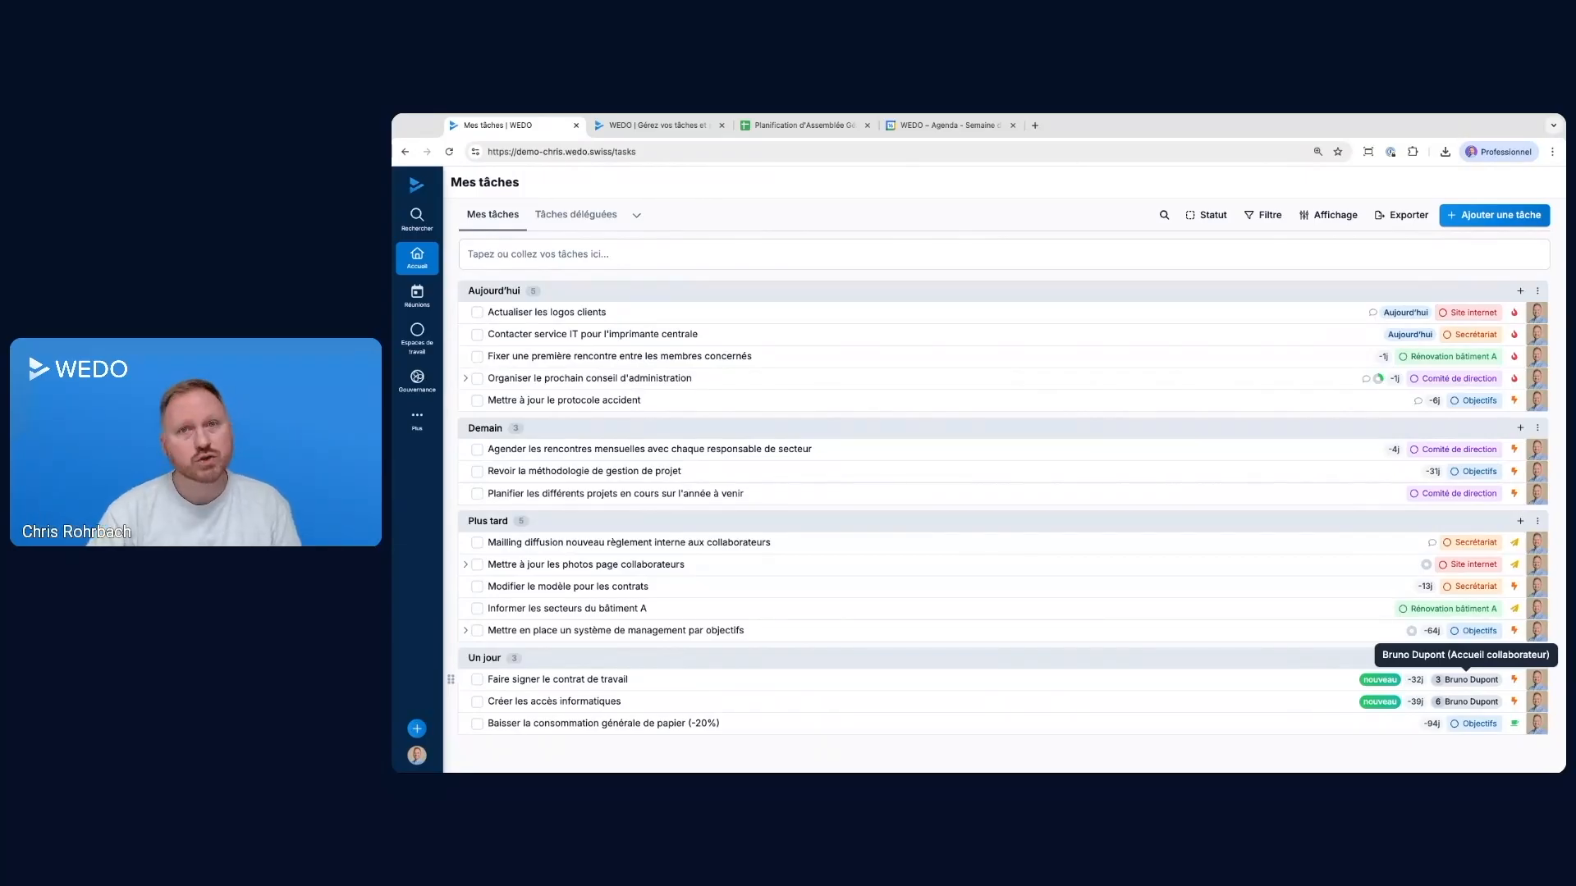
{"action": "left_click", "coordinate": [1415, 682]}
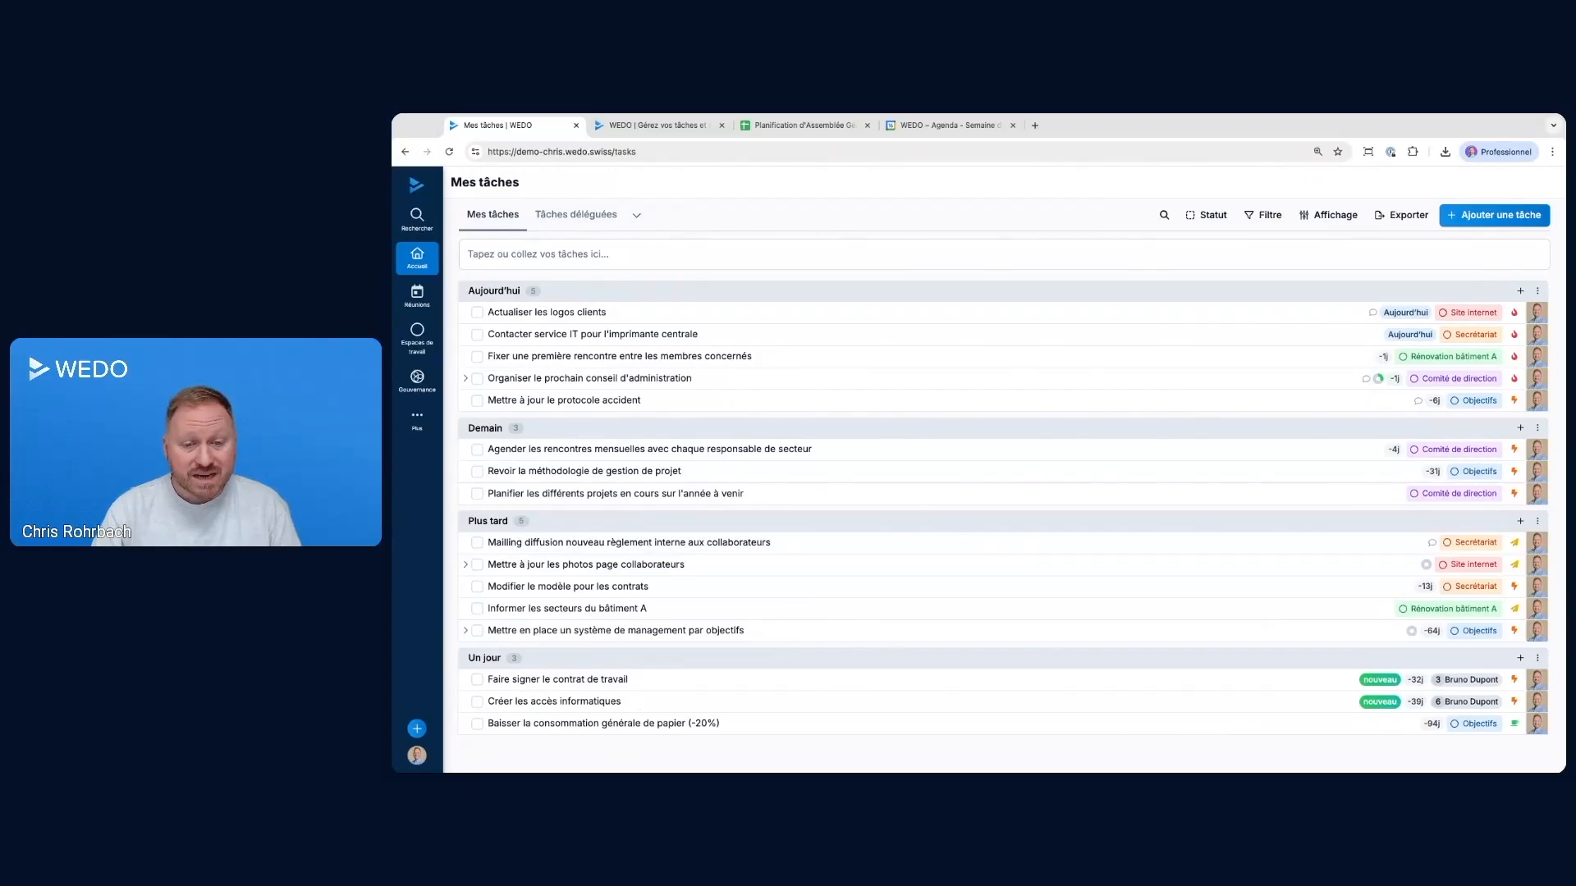
{"action": "left_click", "coordinate": [478, 704]}
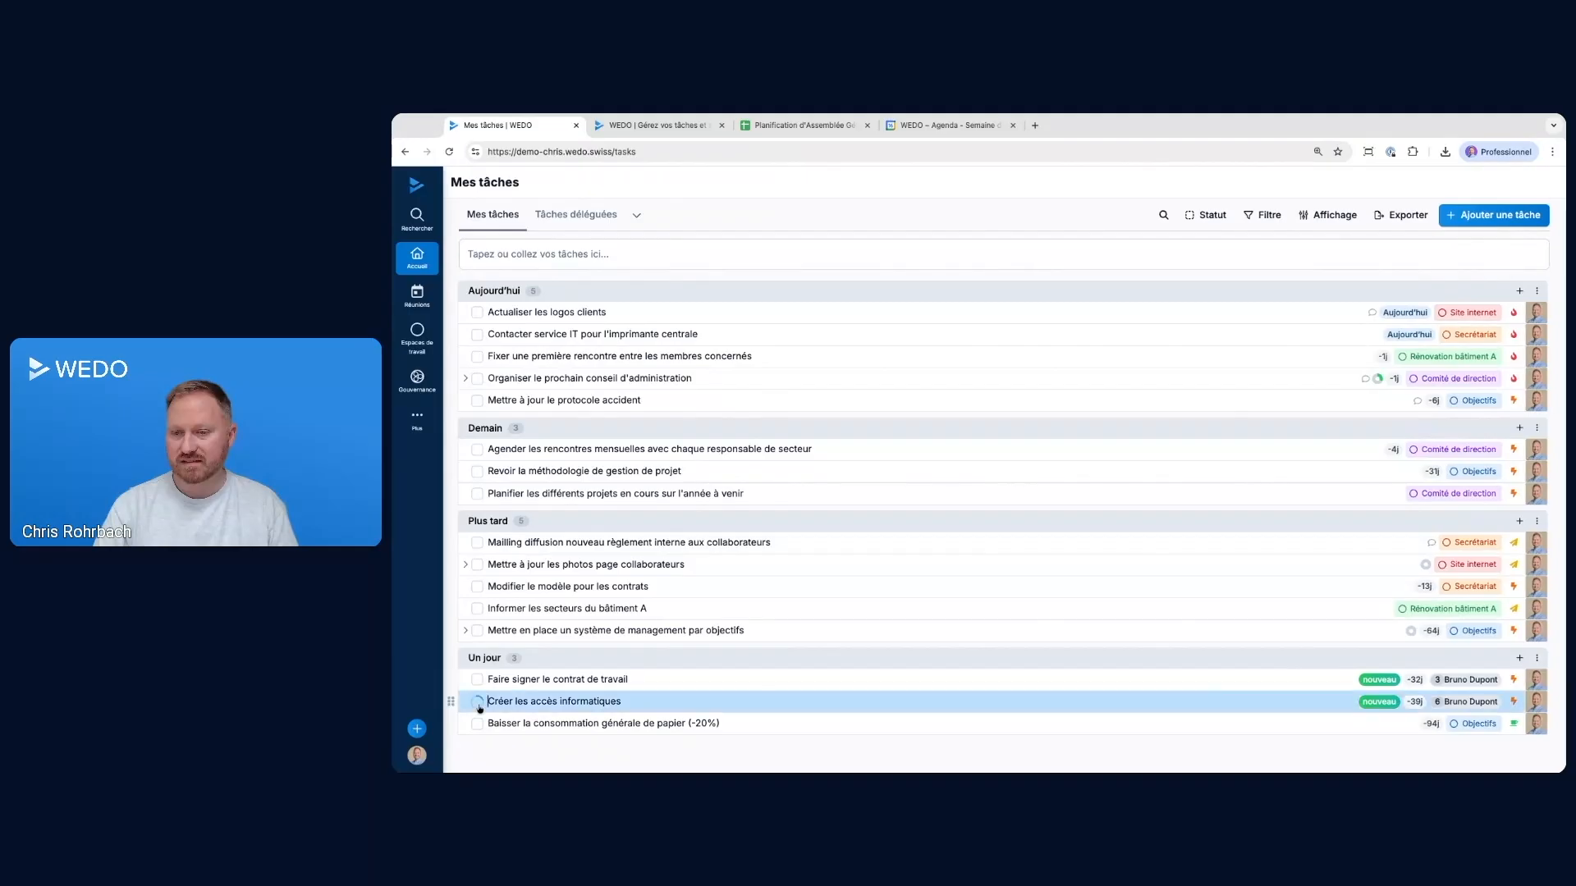
{"action": "left_click", "coordinate": [478, 704]}
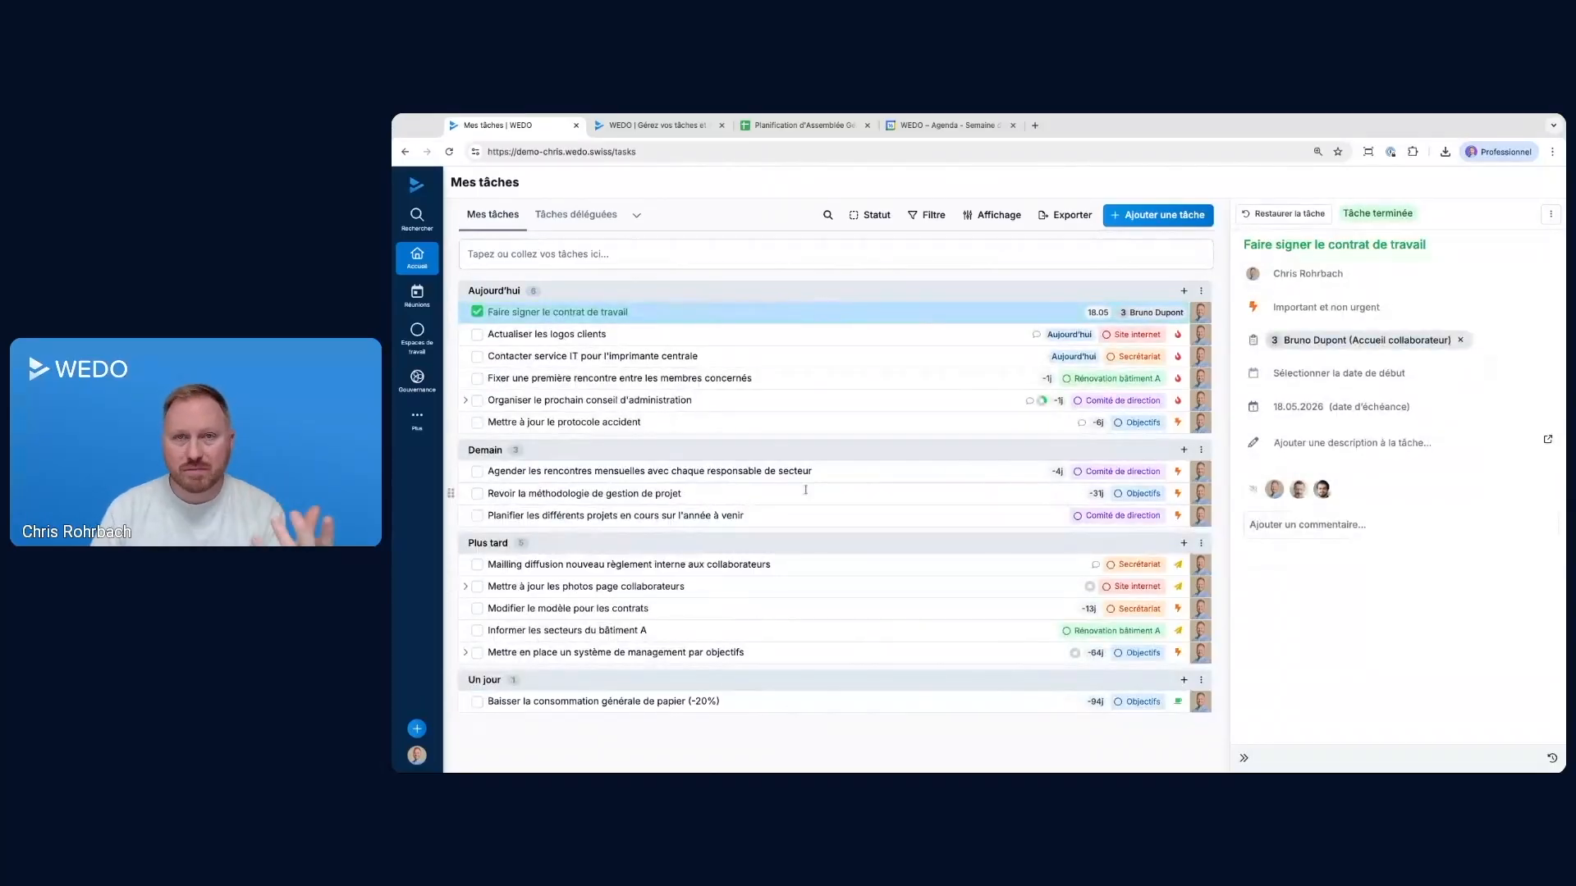
Return to the Accueil collaborateur template's checklists and open the newly launched employee checklist
{"action": "left_click", "coordinate": [423, 413]}
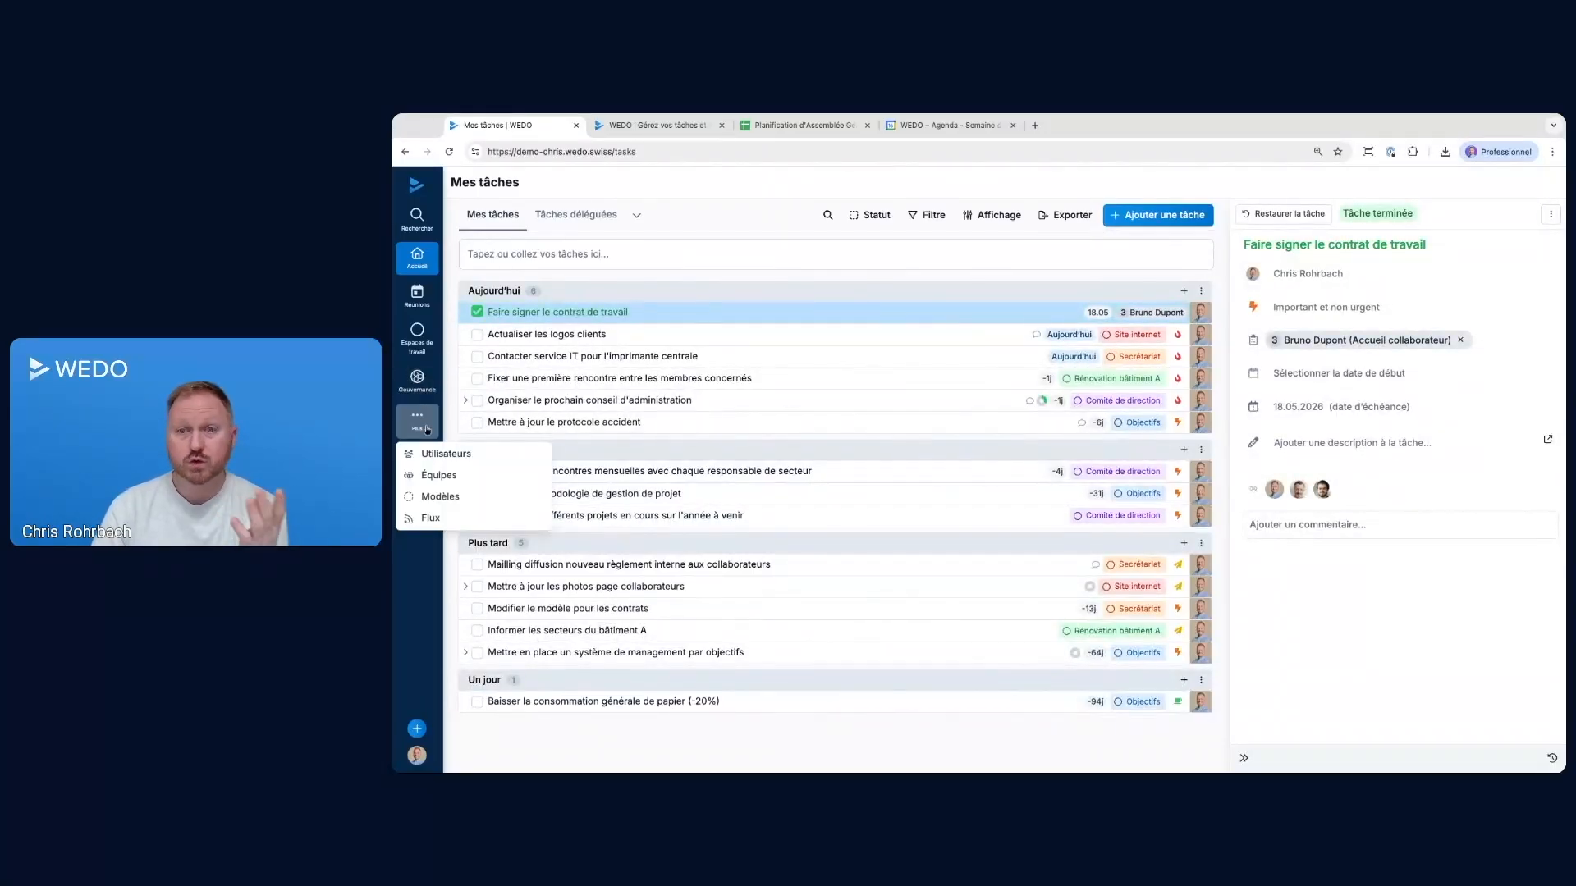
{"action": "left_click", "coordinate": [440, 497]}
{"action": "left_click", "coordinate": [546, 282]}
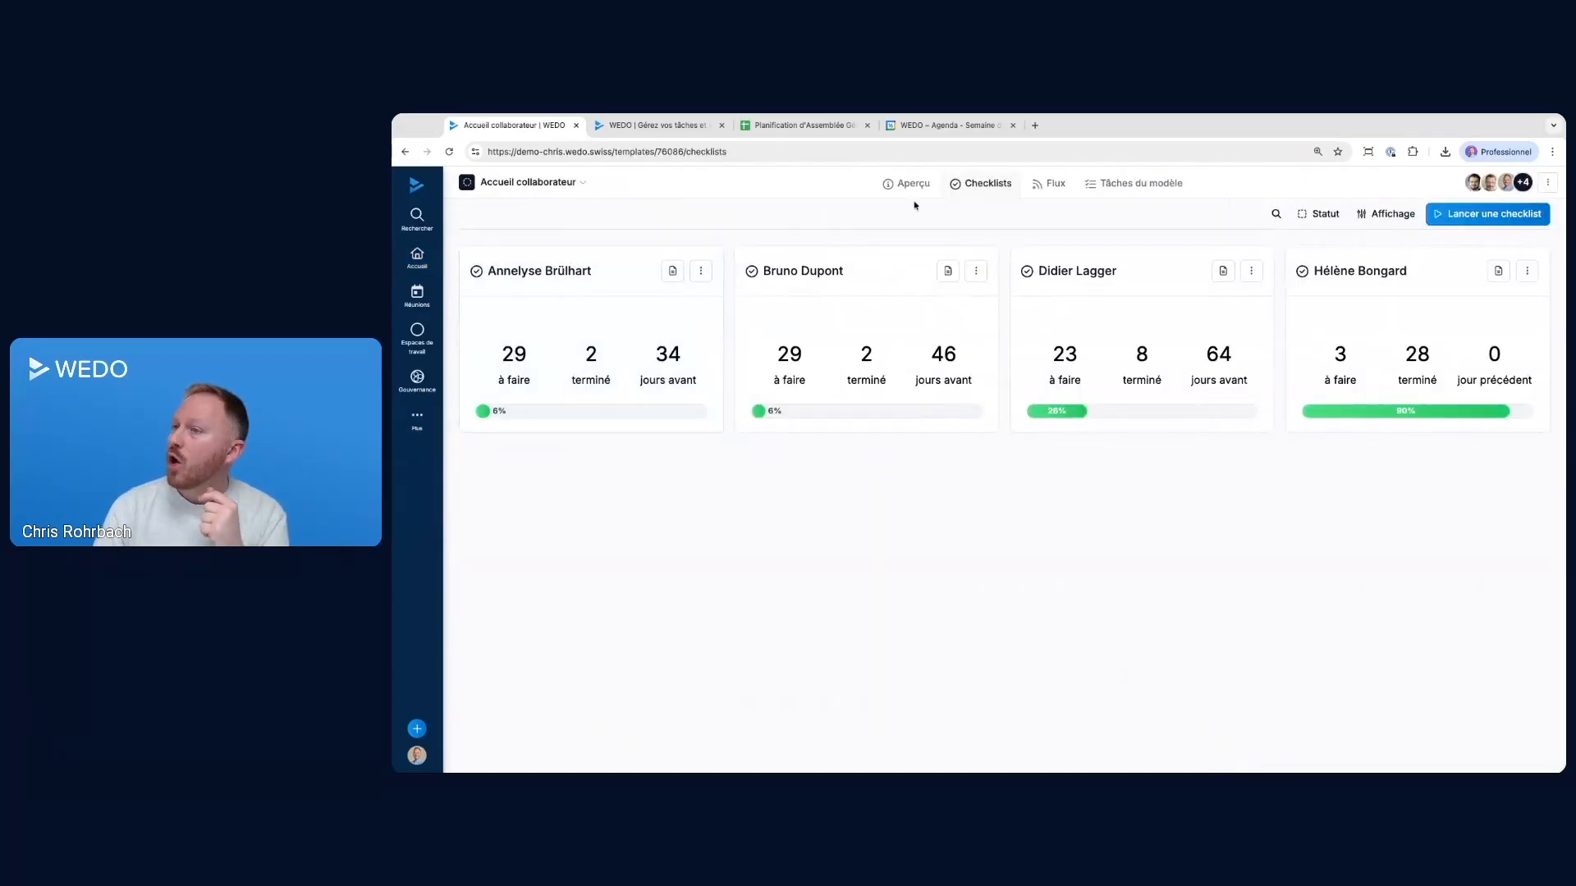
{"action": "left_click", "coordinate": [802, 287]}
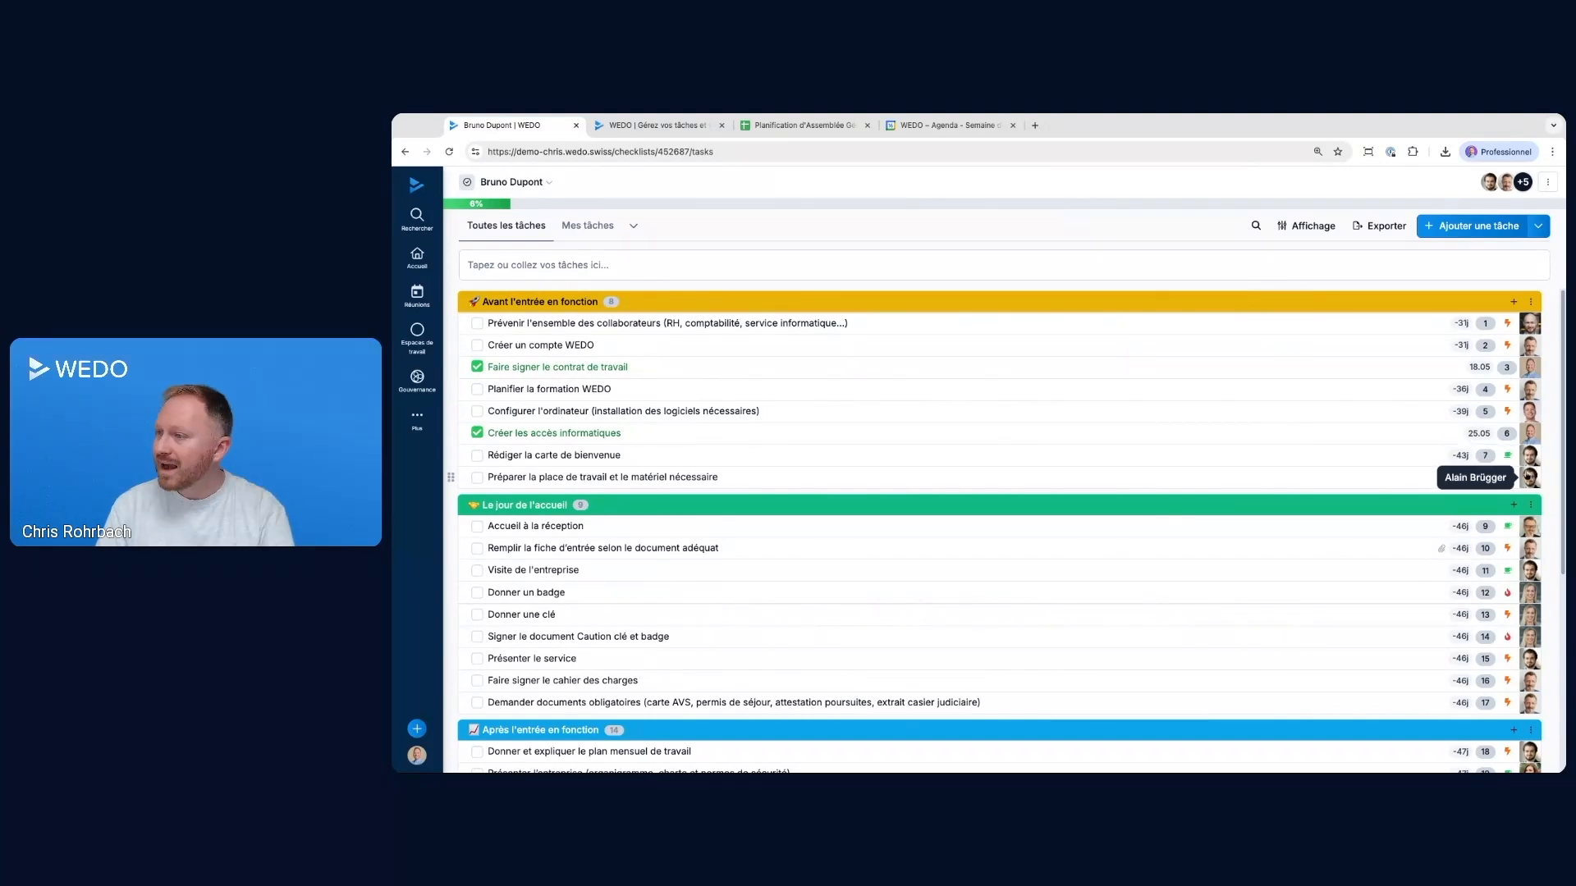
Complete the tasks for notifying all staff, creating the WEDO account, planning the WEDO training and configuring the computer
{"action": "left_click", "coordinate": [479, 324]}
{"action": "left_click", "coordinate": [478, 345]}
{"action": "left_click", "coordinate": [478, 390]}
{"action": "left_click", "coordinate": [477, 411]}
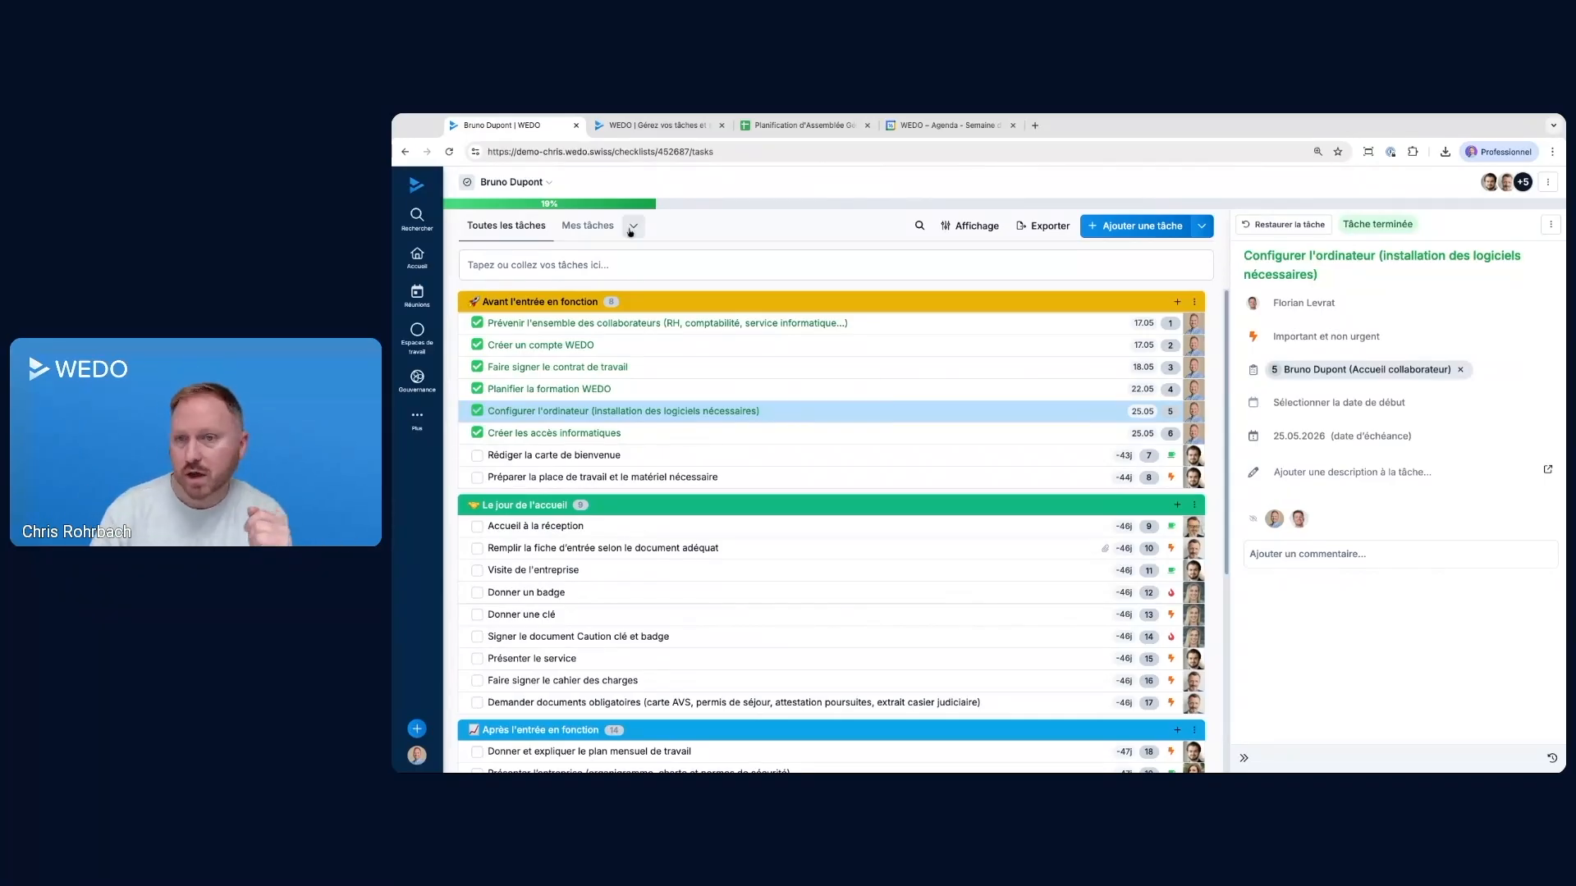
Go back to the Accueil collaborateur checklists and review the tasks of the 90% complete checklist, down to its last section
{"action": "left_click", "coordinate": [424, 345]}
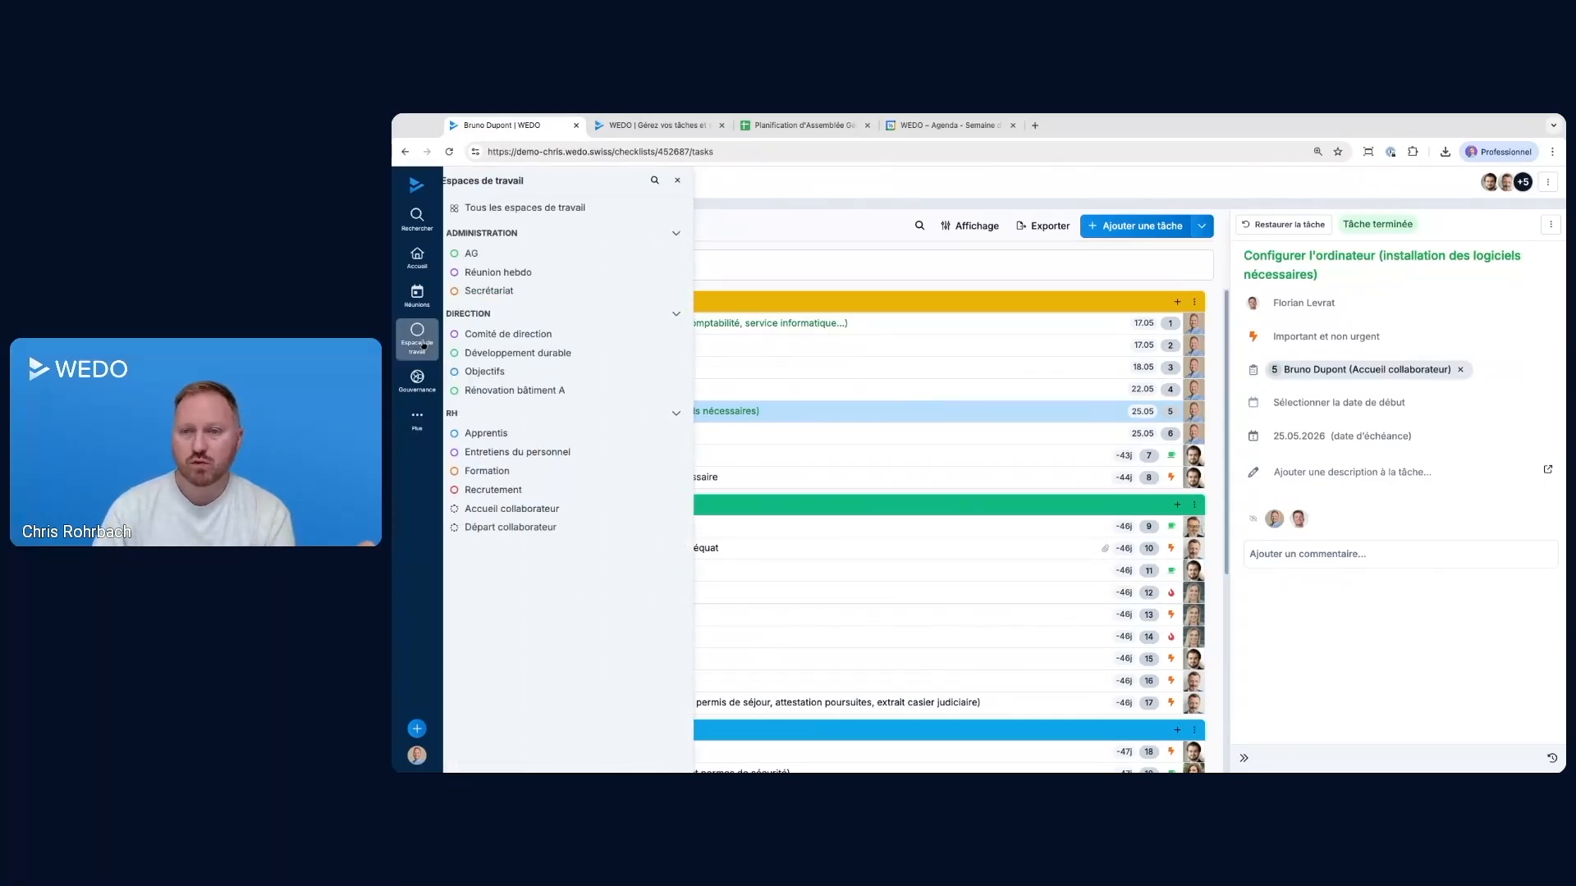
{"action": "left_click", "coordinate": [536, 510]}
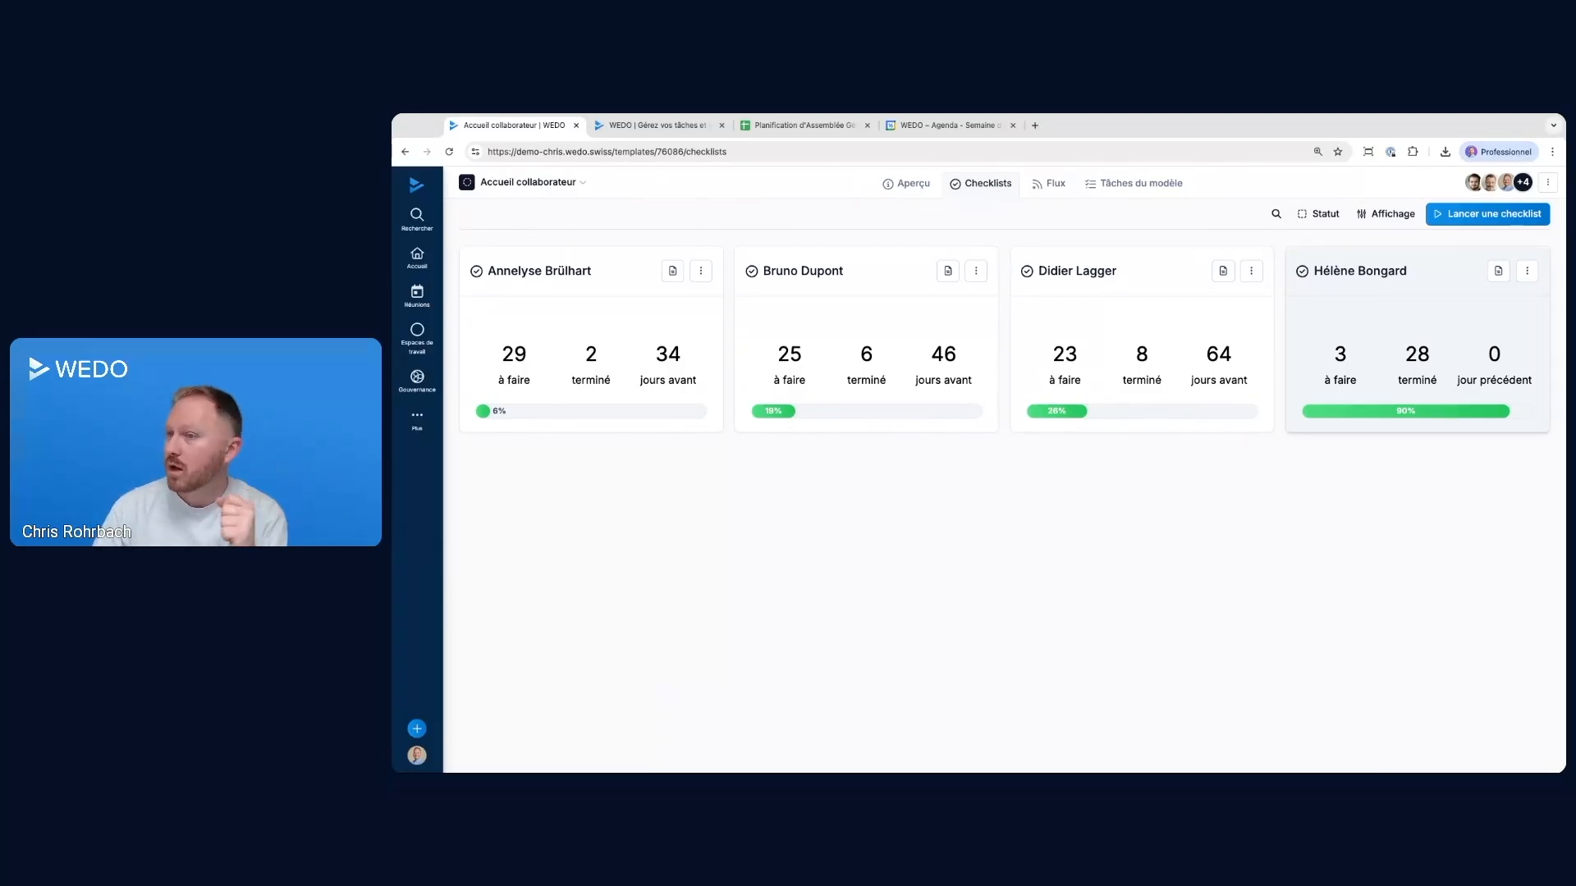
{"action": "mouse_move", "coordinate": [1494, 352]}
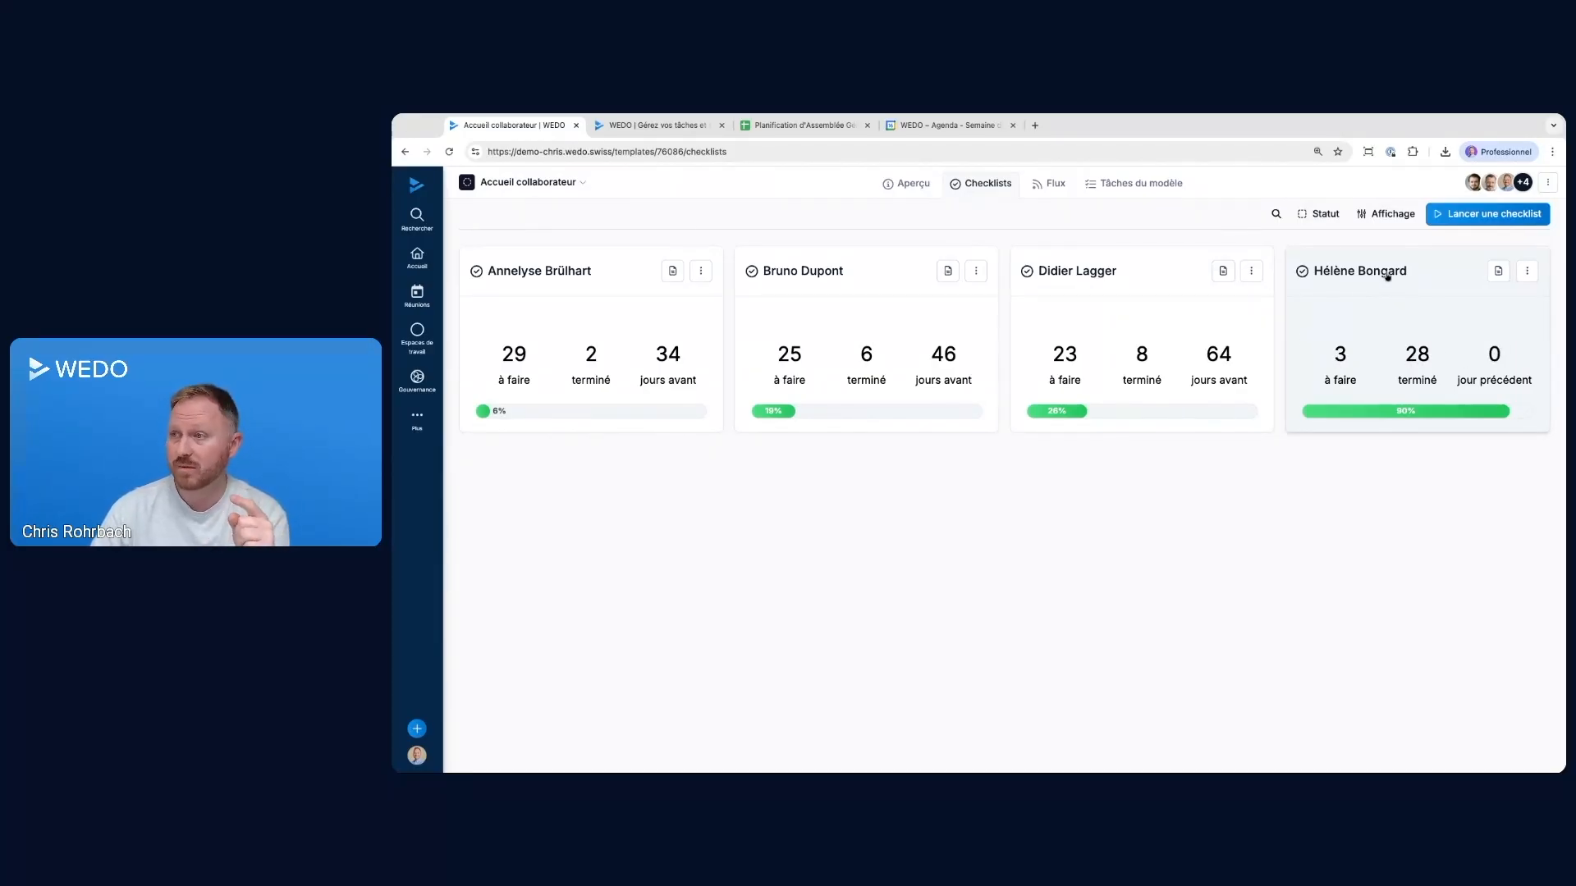
{"action": "left_click", "coordinate": [1405, 324]}
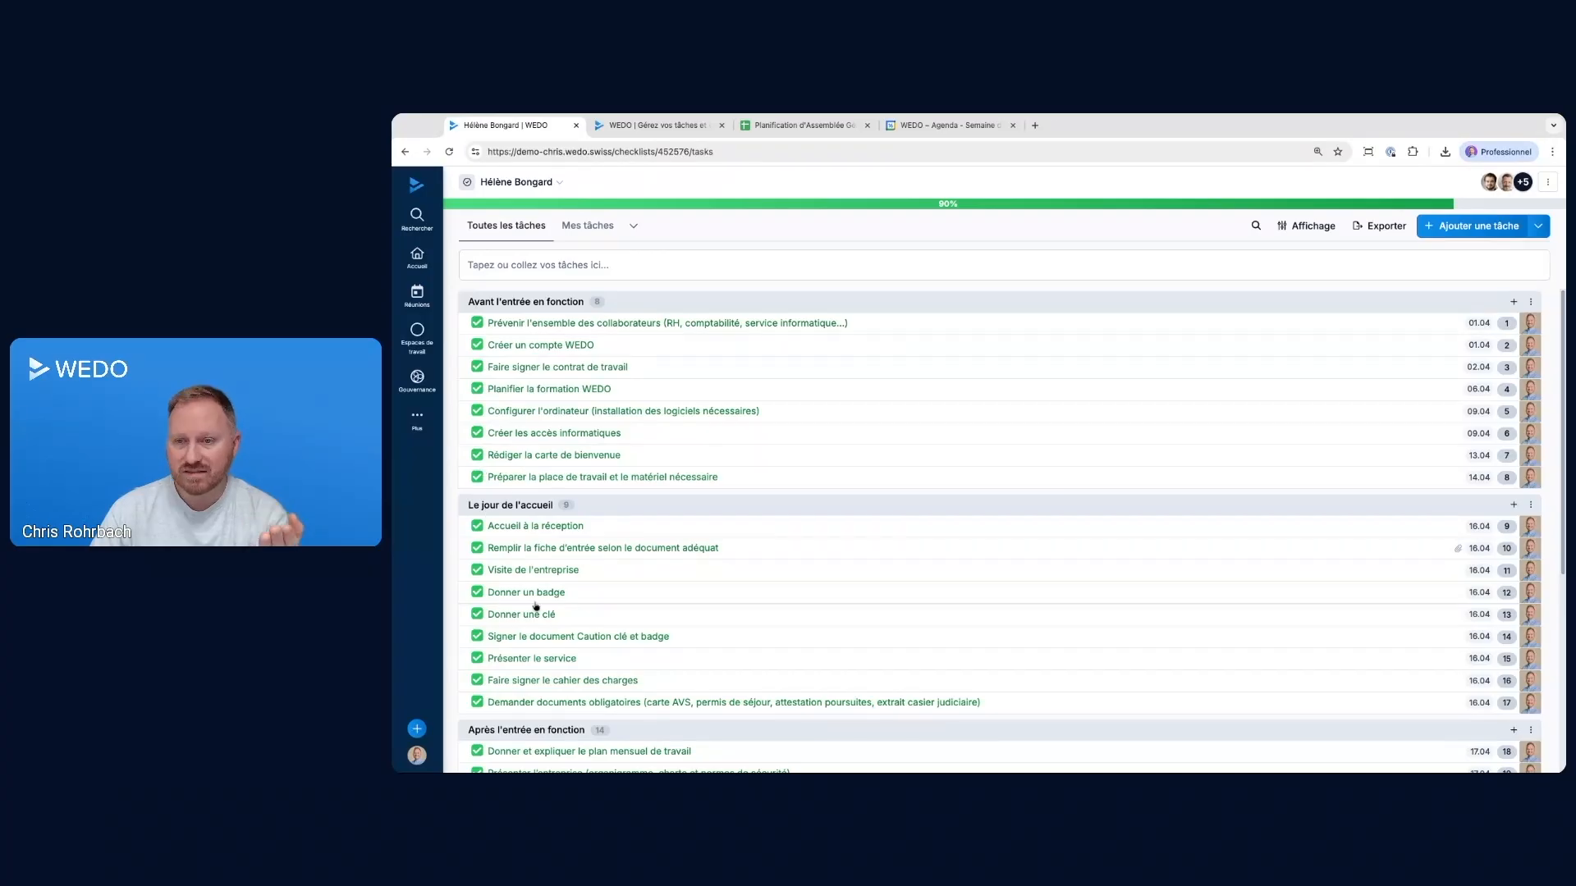
{"action": "scroll", "coordinate": [1507, 322], "scroll_direction": "down", "scroll_amount": 5}
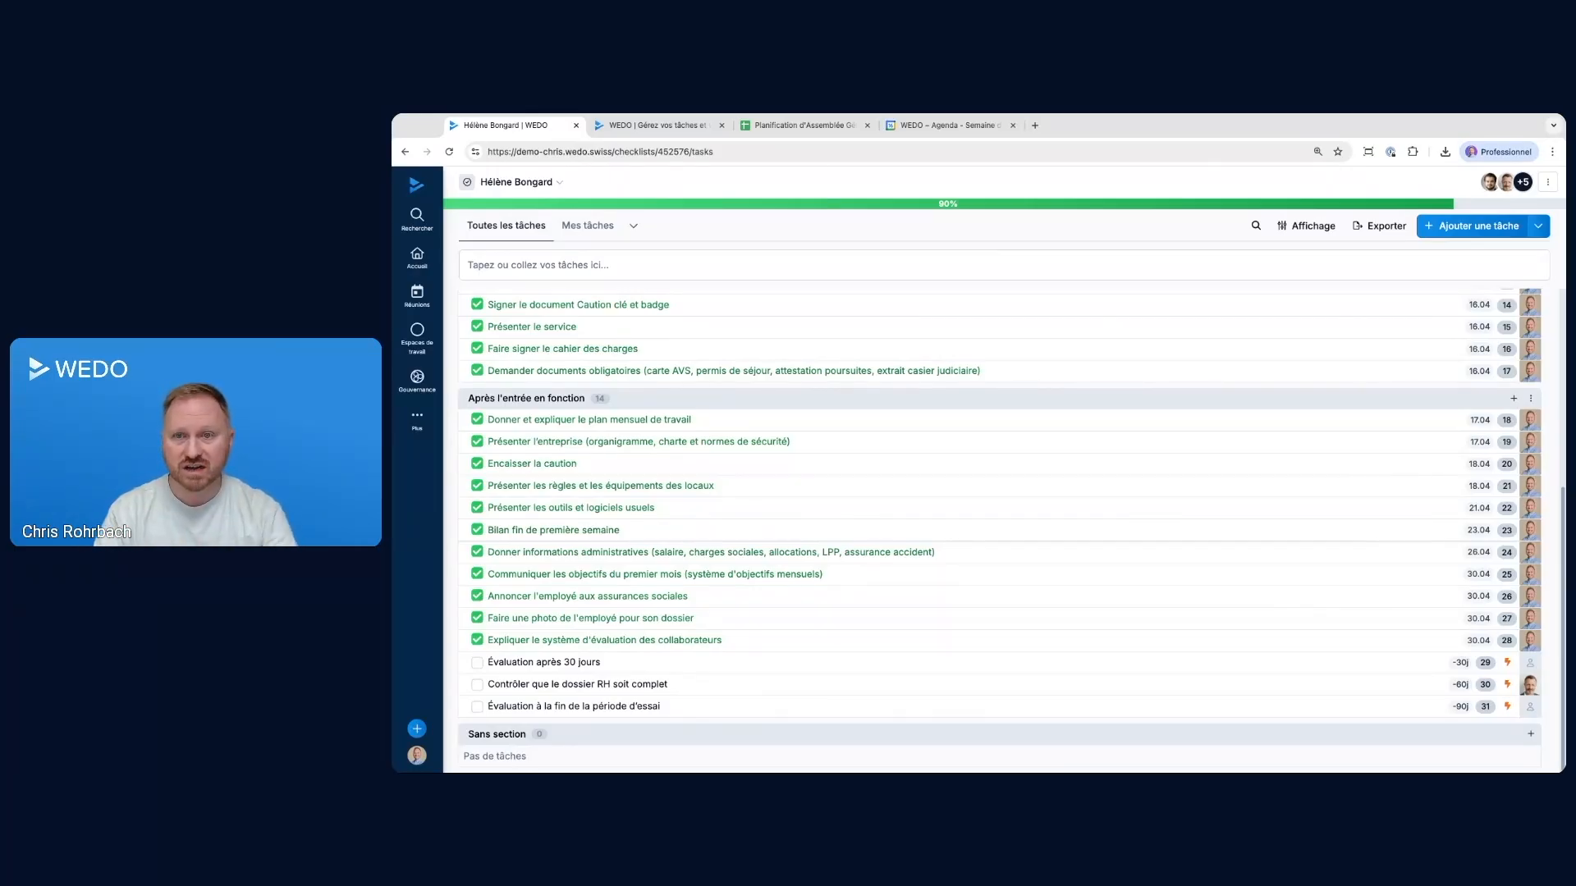
Open the overview of all checklist templates
{"action": "left_click", "coordinate": [417, 419]}
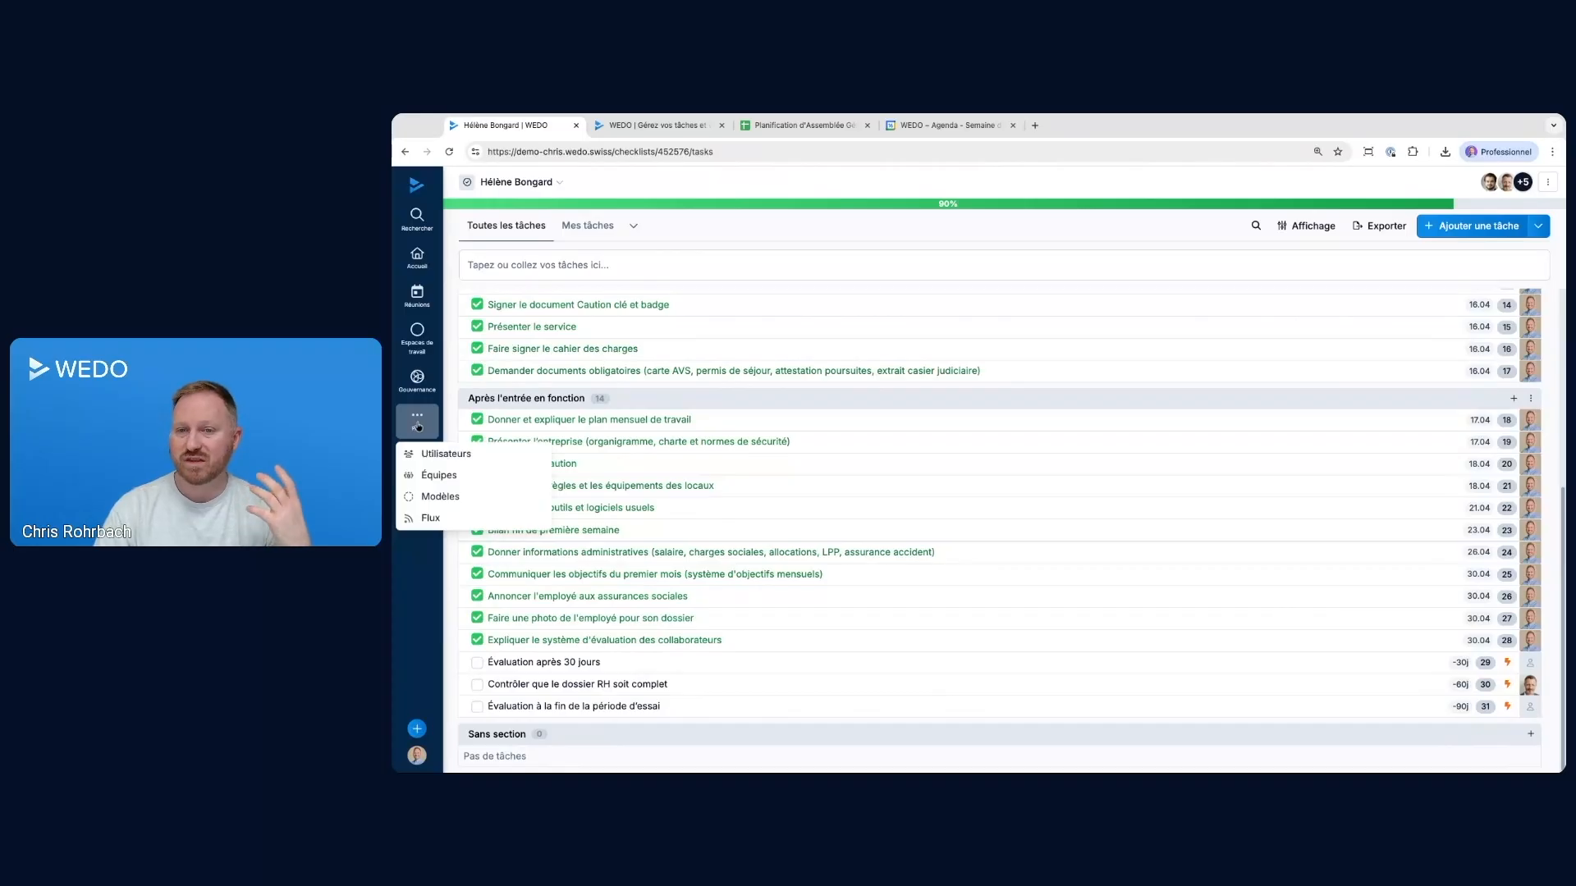
{"action": "left_click", "coordinate": [440, 498]}
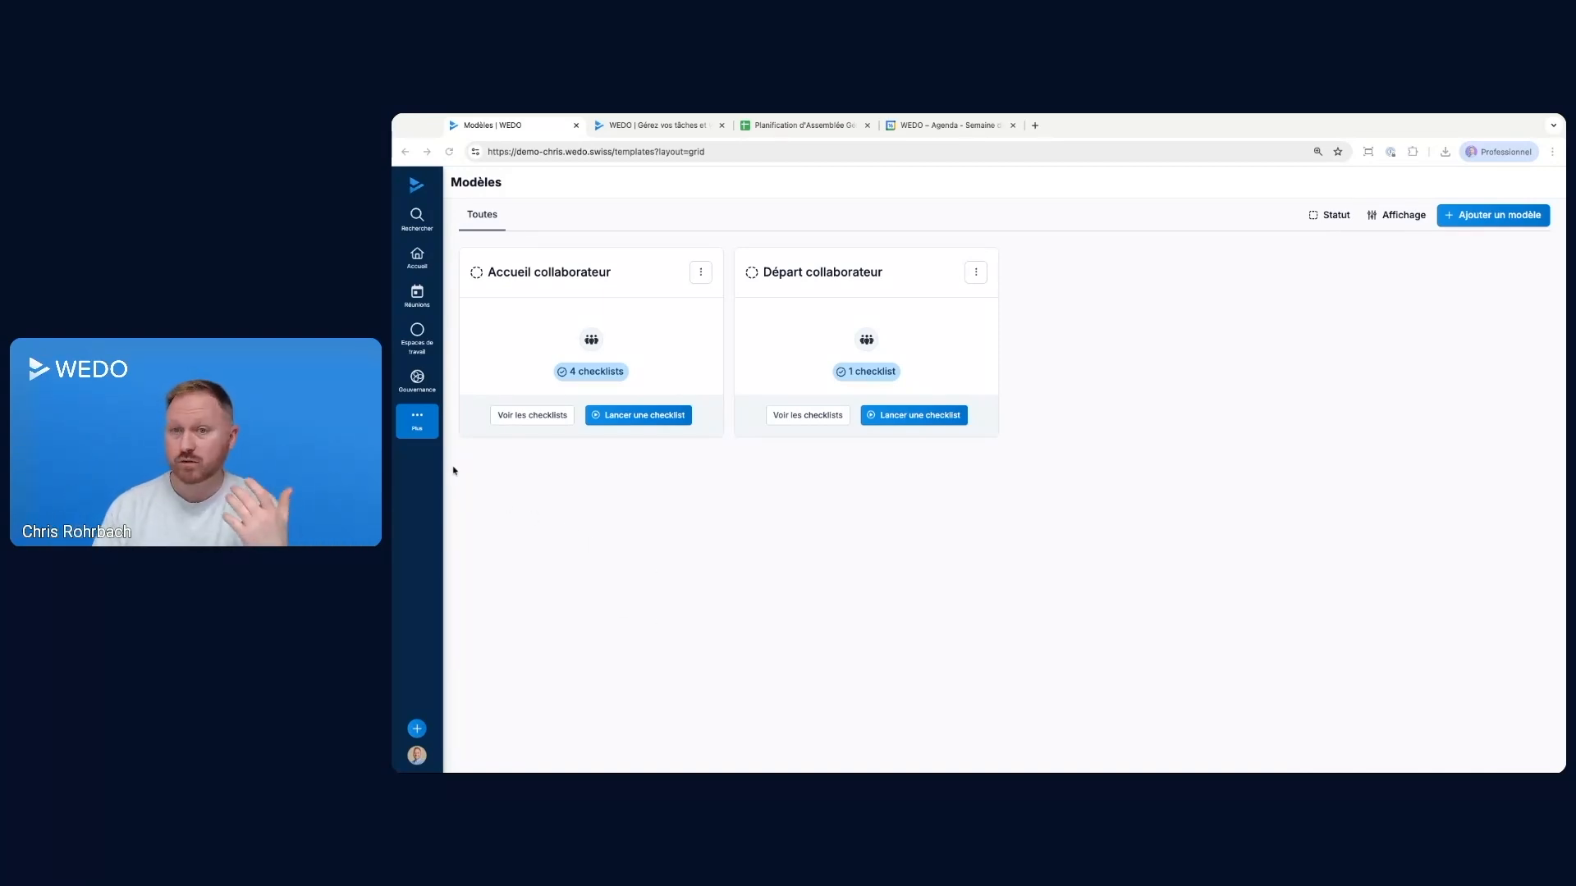
Reopen the Modèles overview and look over the options for creating new items and the quick actions in the search dialog
{"action": "left_click", "coordinate": [424, 427]}
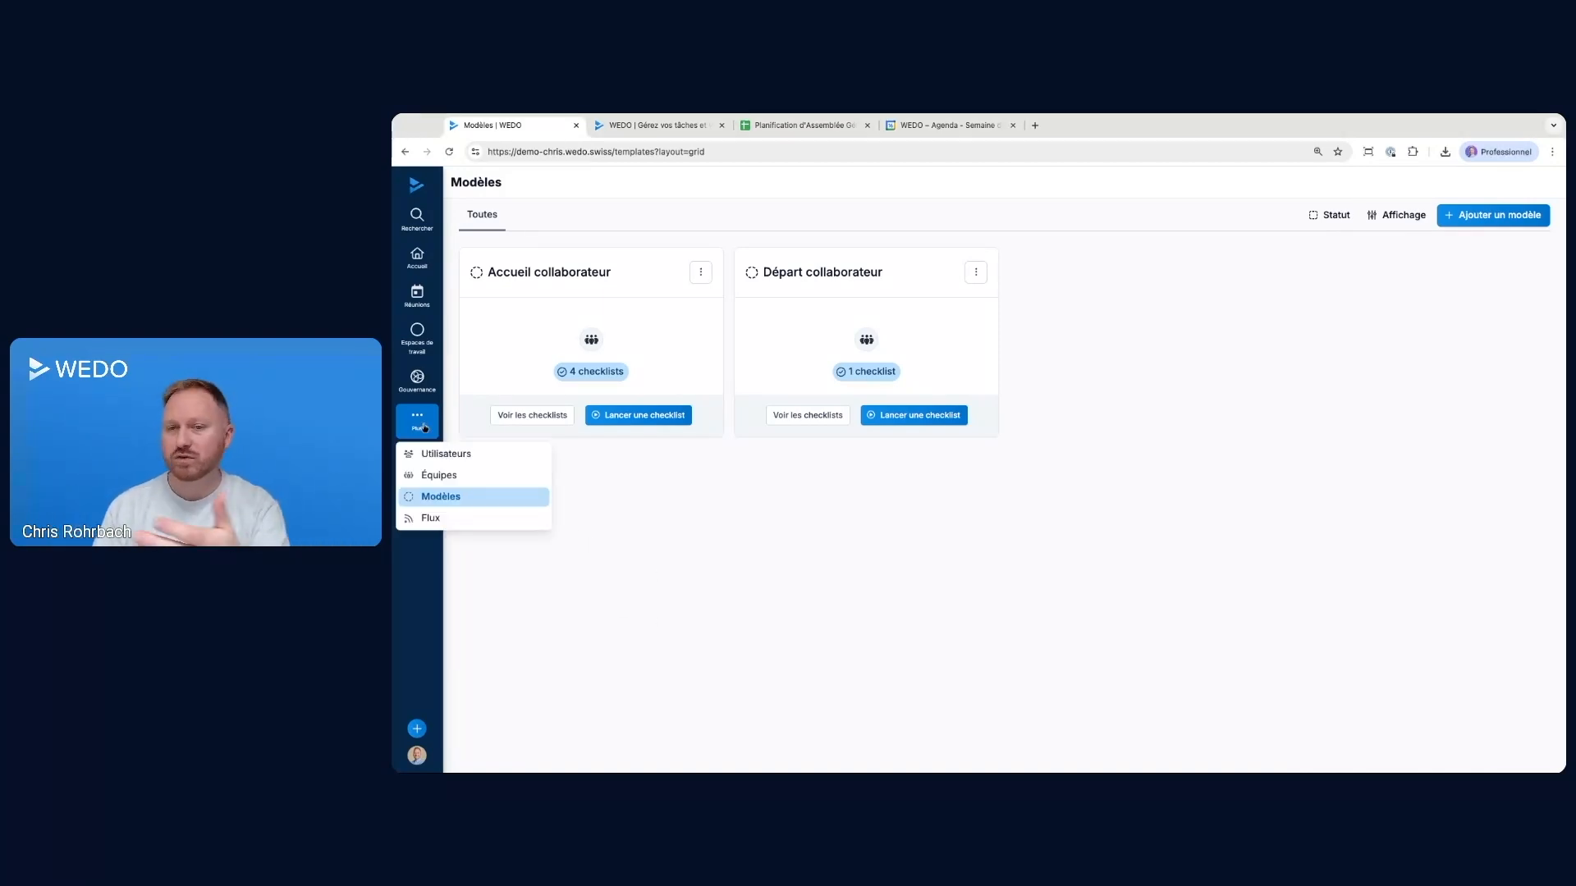
{"action": "left_click", "coordinate": [440, 499]}
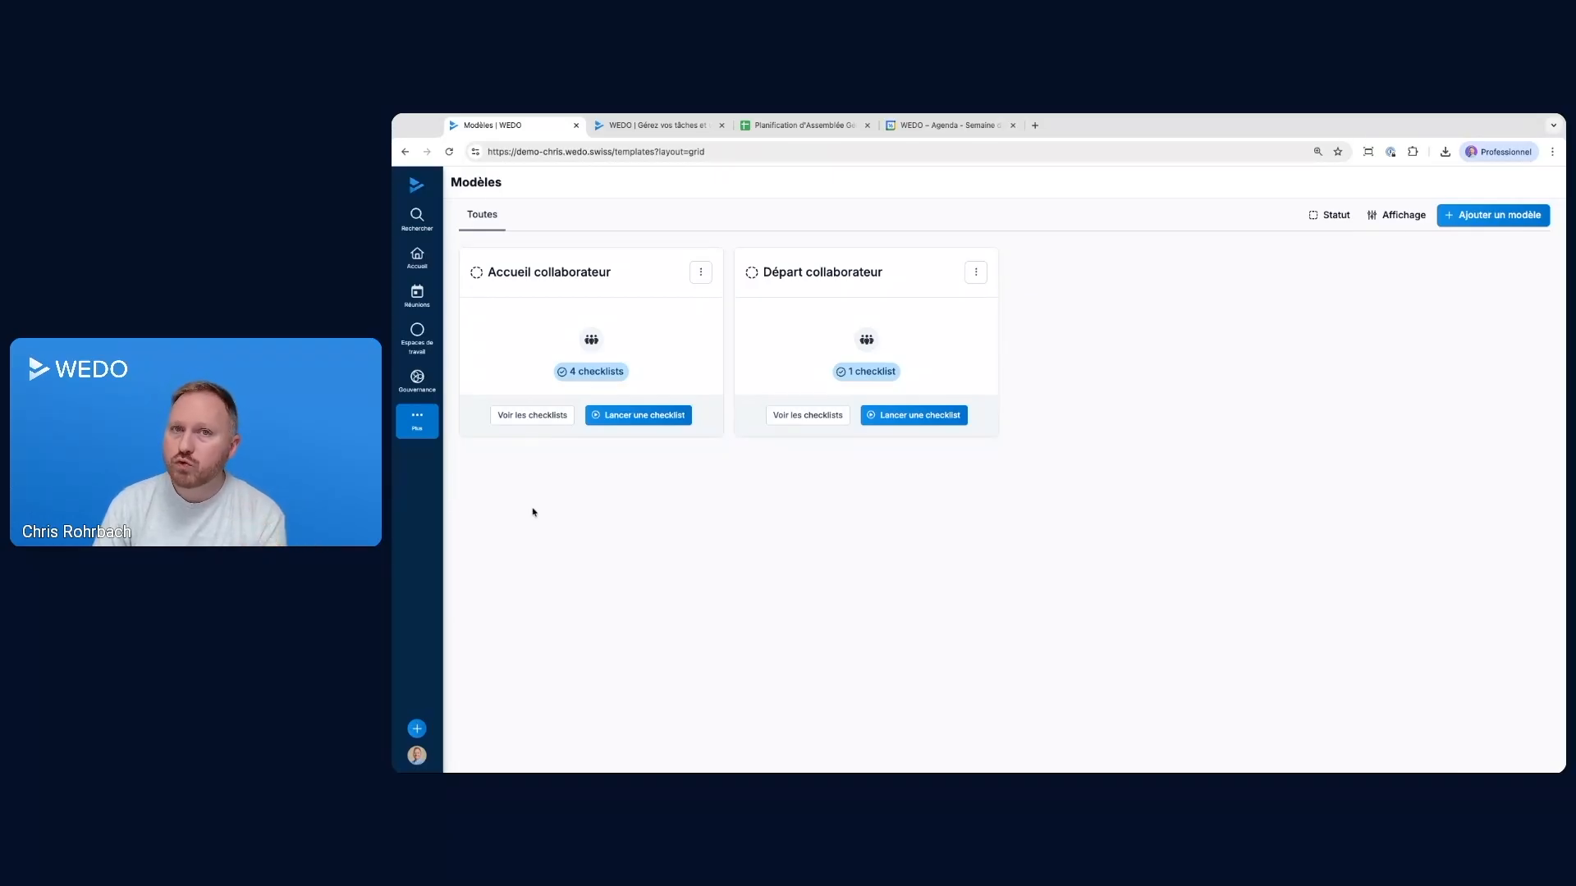
{"action": "left_click", "coordinate": [418, 730]}
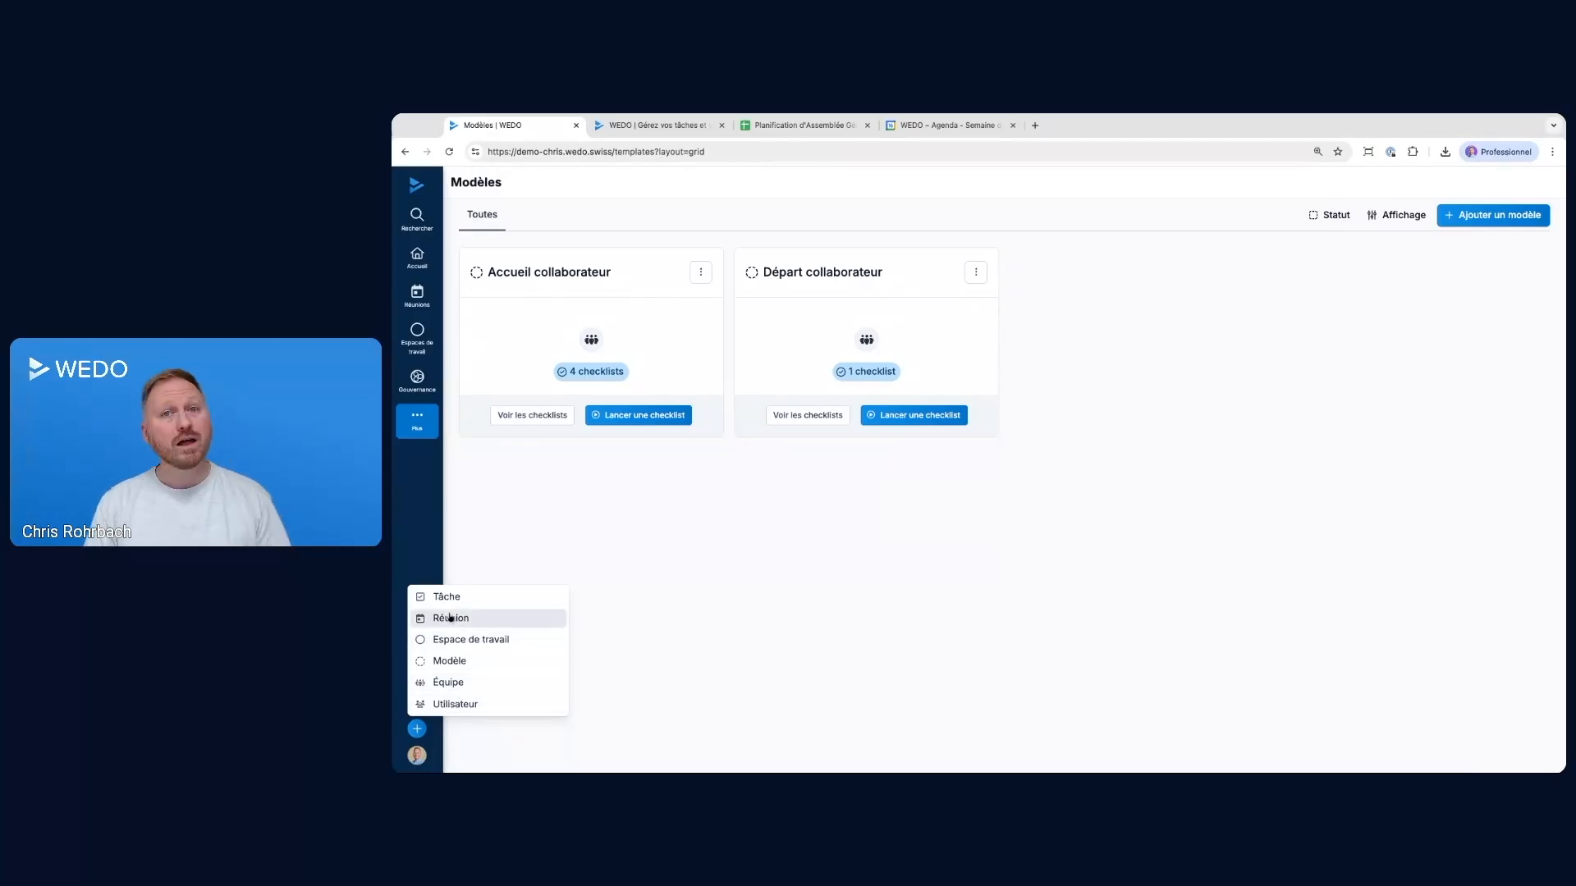
{"action": "left_click", "coordinate": [662, 601]}
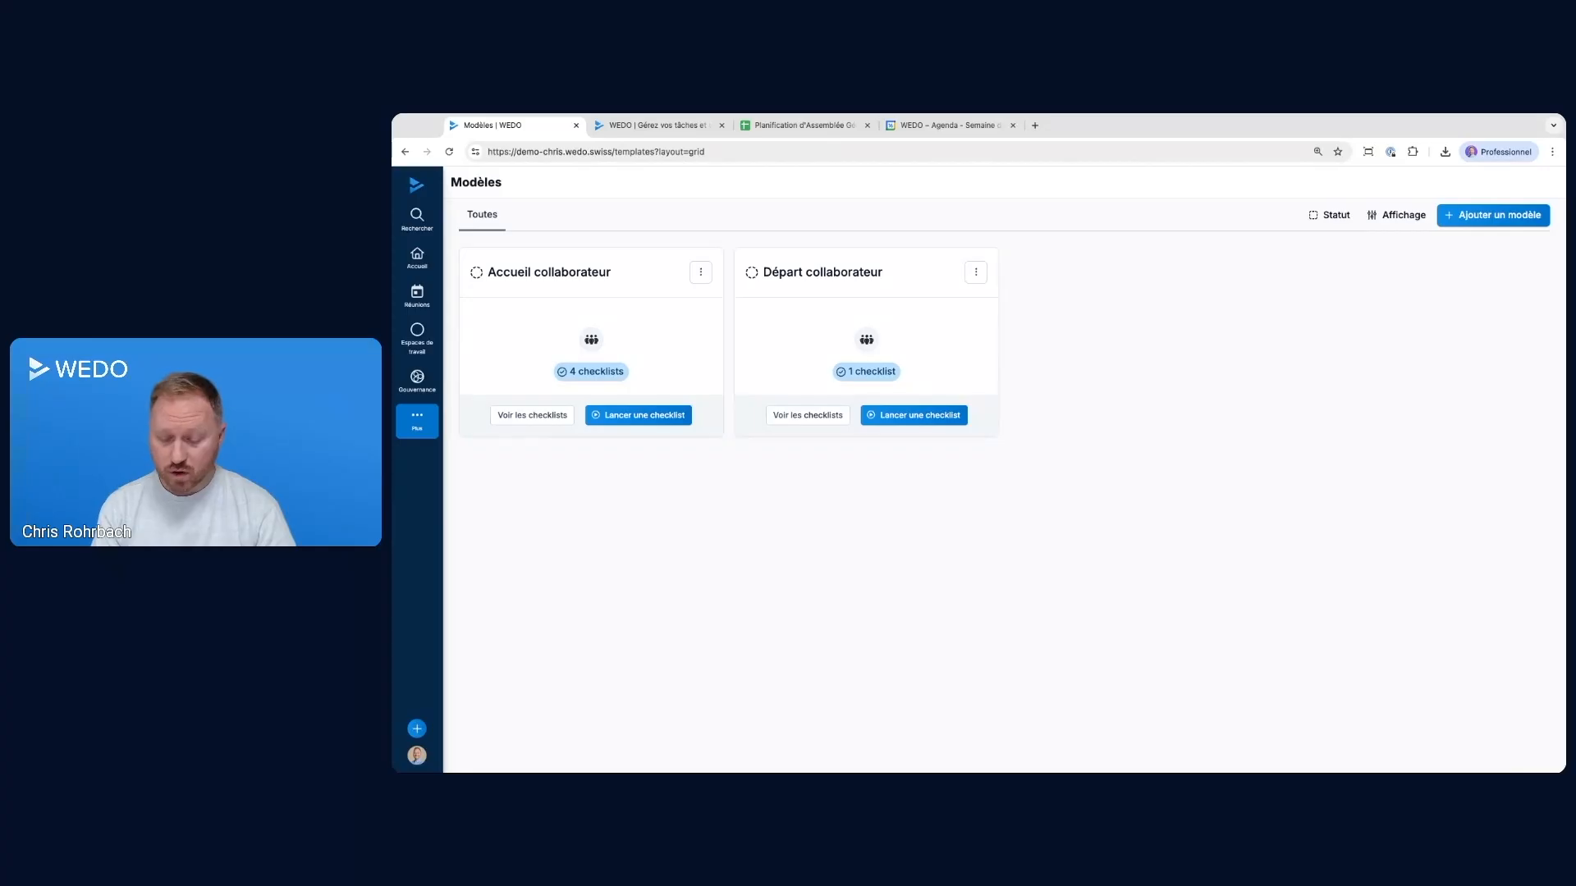
{"action": "key", "text": "super+k"}
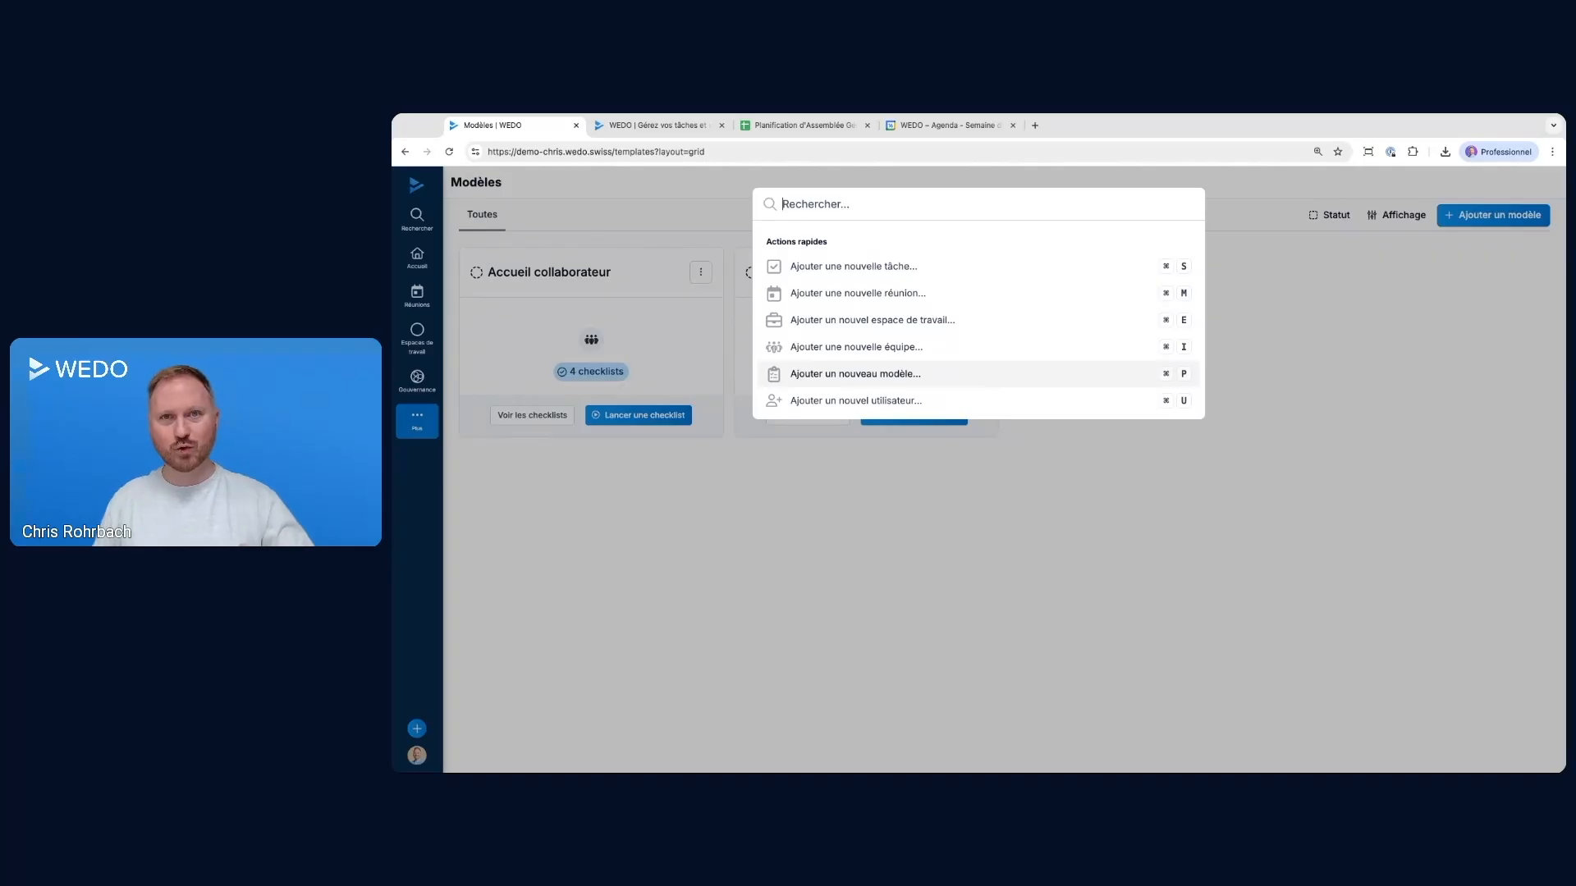
{"action": "left_click", "coordinate": [602, 554]}
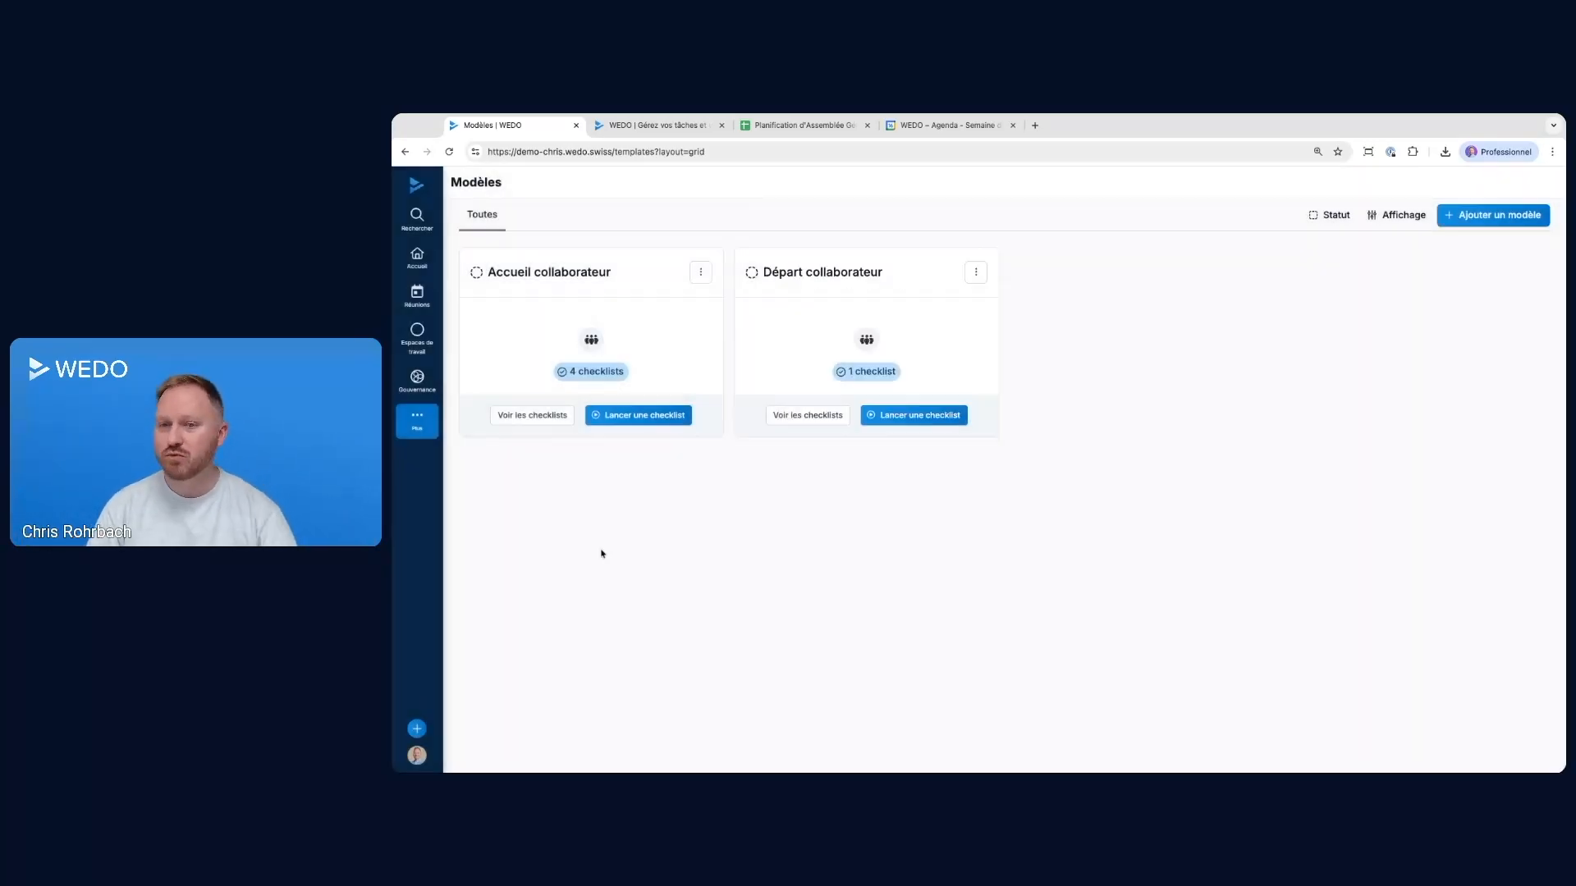
Start a new checklist template named Organisation AG and assign it to the Administration team
{"action": "left_click", "coordinate": [417, 729]}
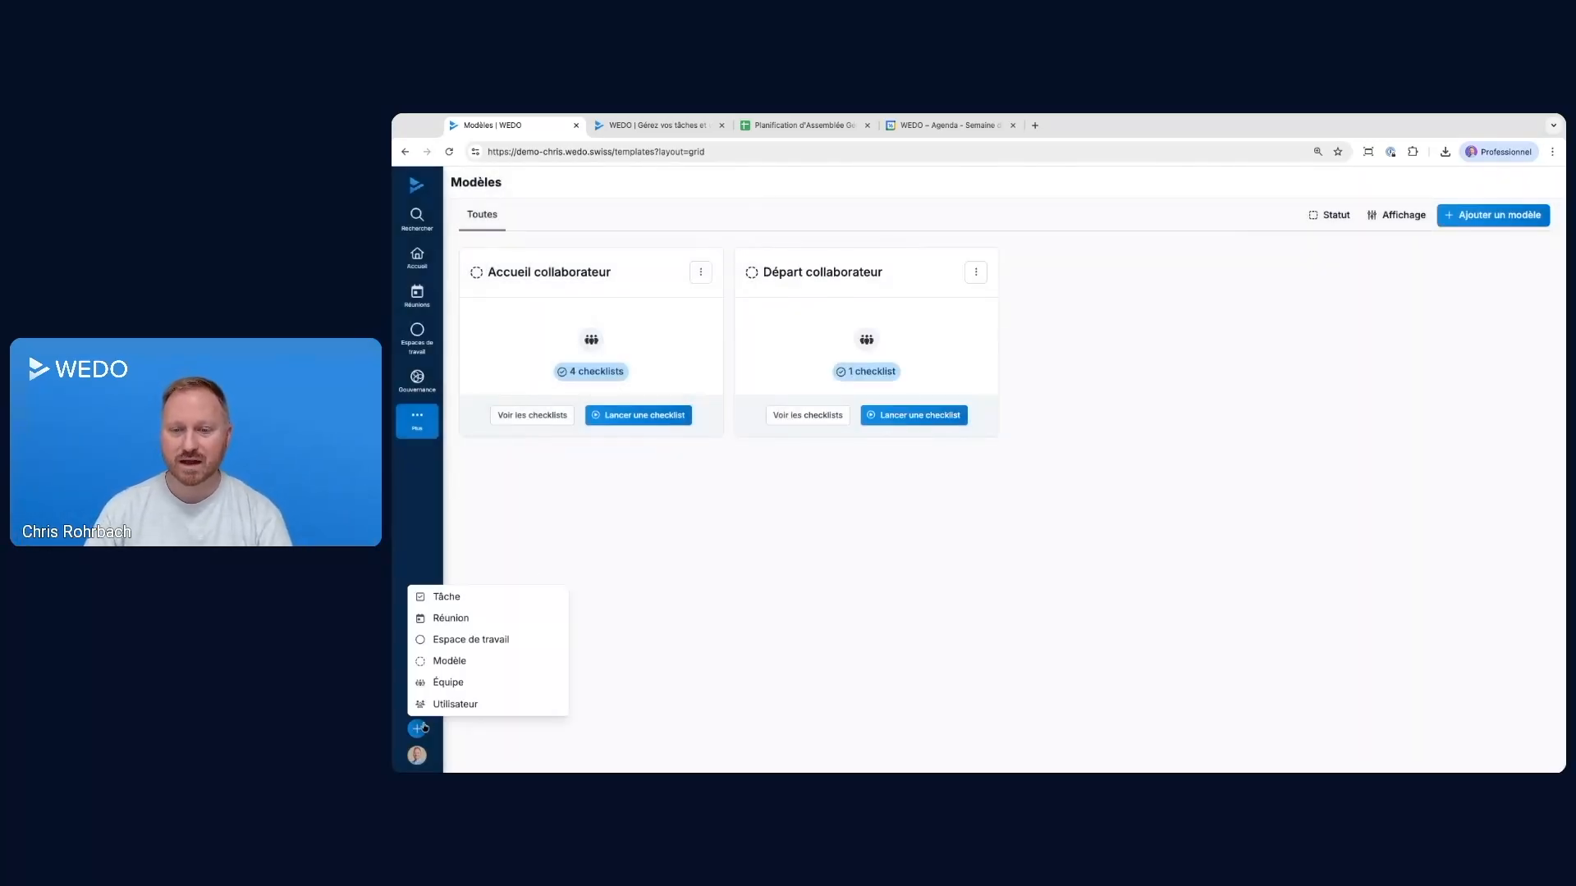
{"action": "left_click", "coordinate": [447, 661]}
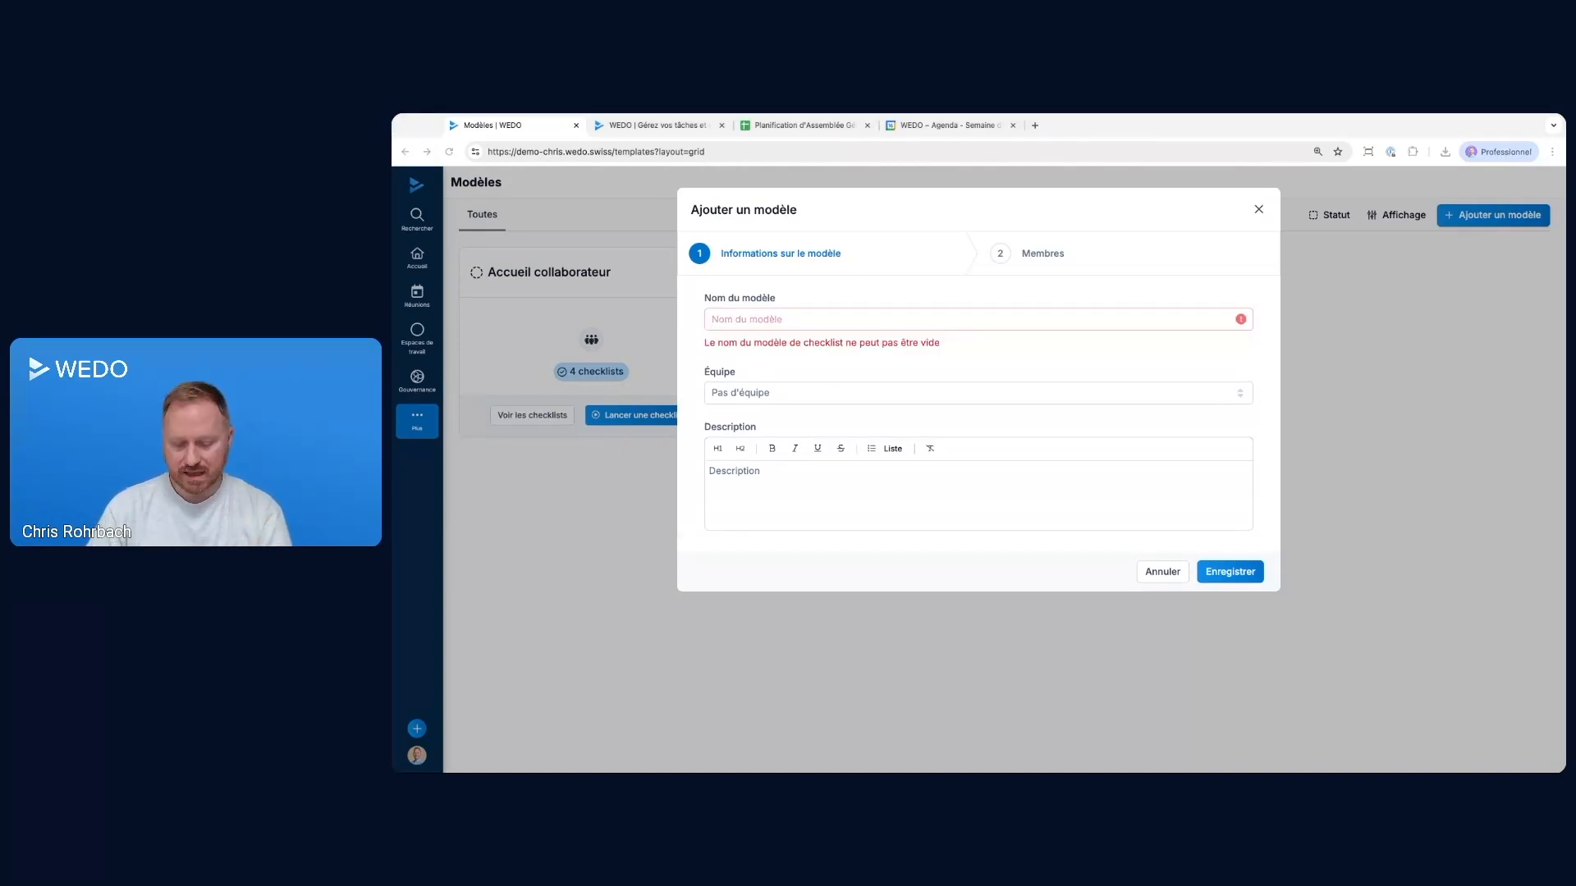
{"action": "left_click", "coordinate": [767, 325]}
{"action": "type", "text": "Organisation AG"}
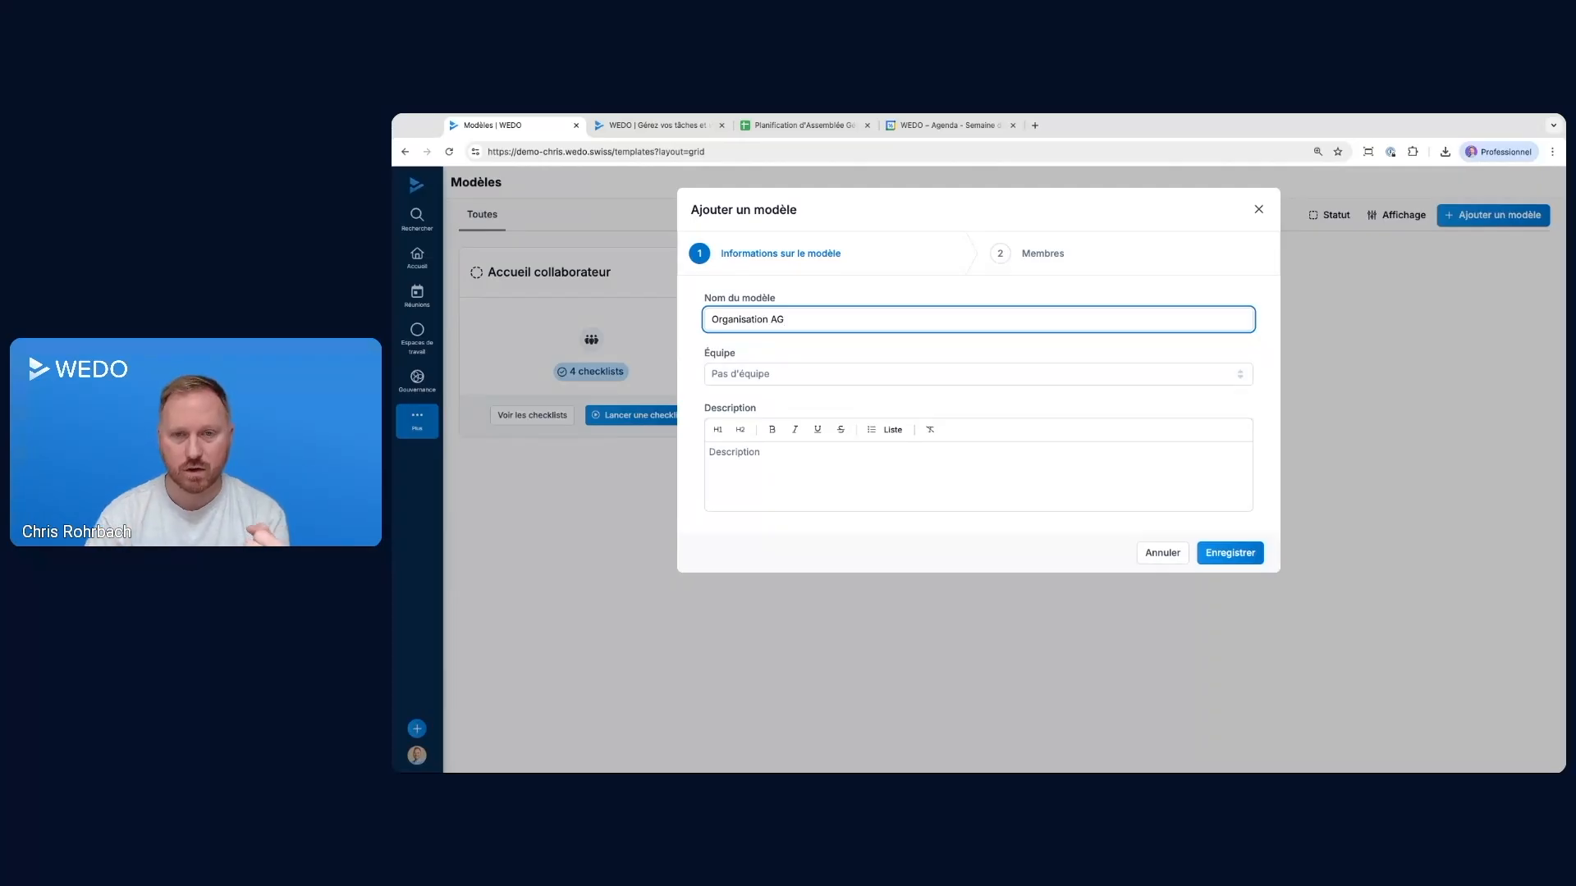
{"action": "left_click", "coordinate": [739, 375]}
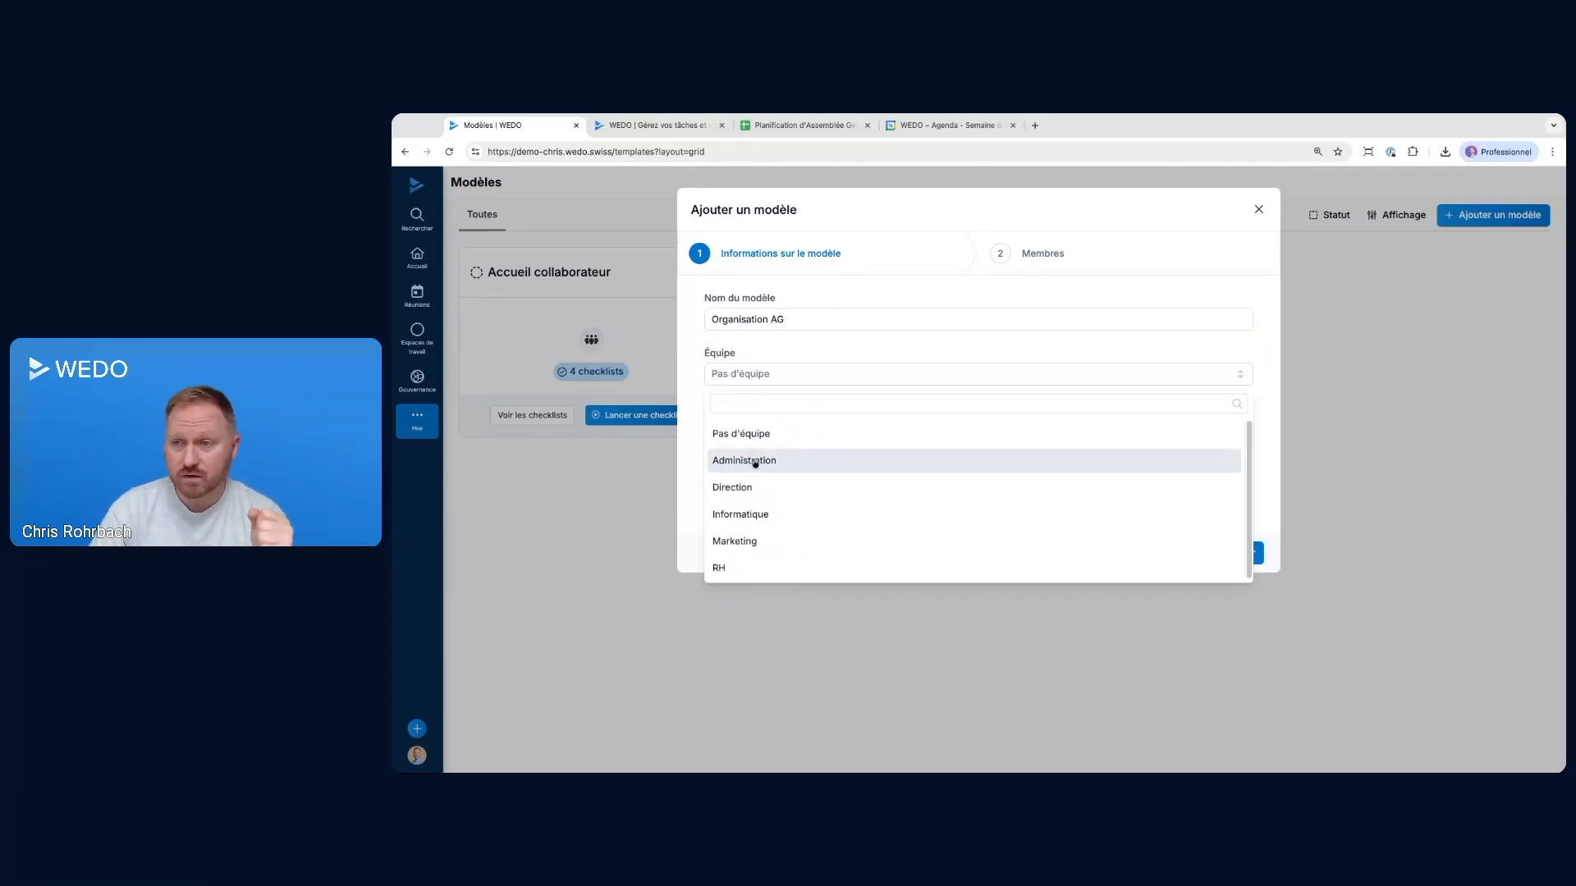
{"action": "left_click", "coordinate": [755, 462]}
{"action": "left_click", "coordinate": [763, 457]}
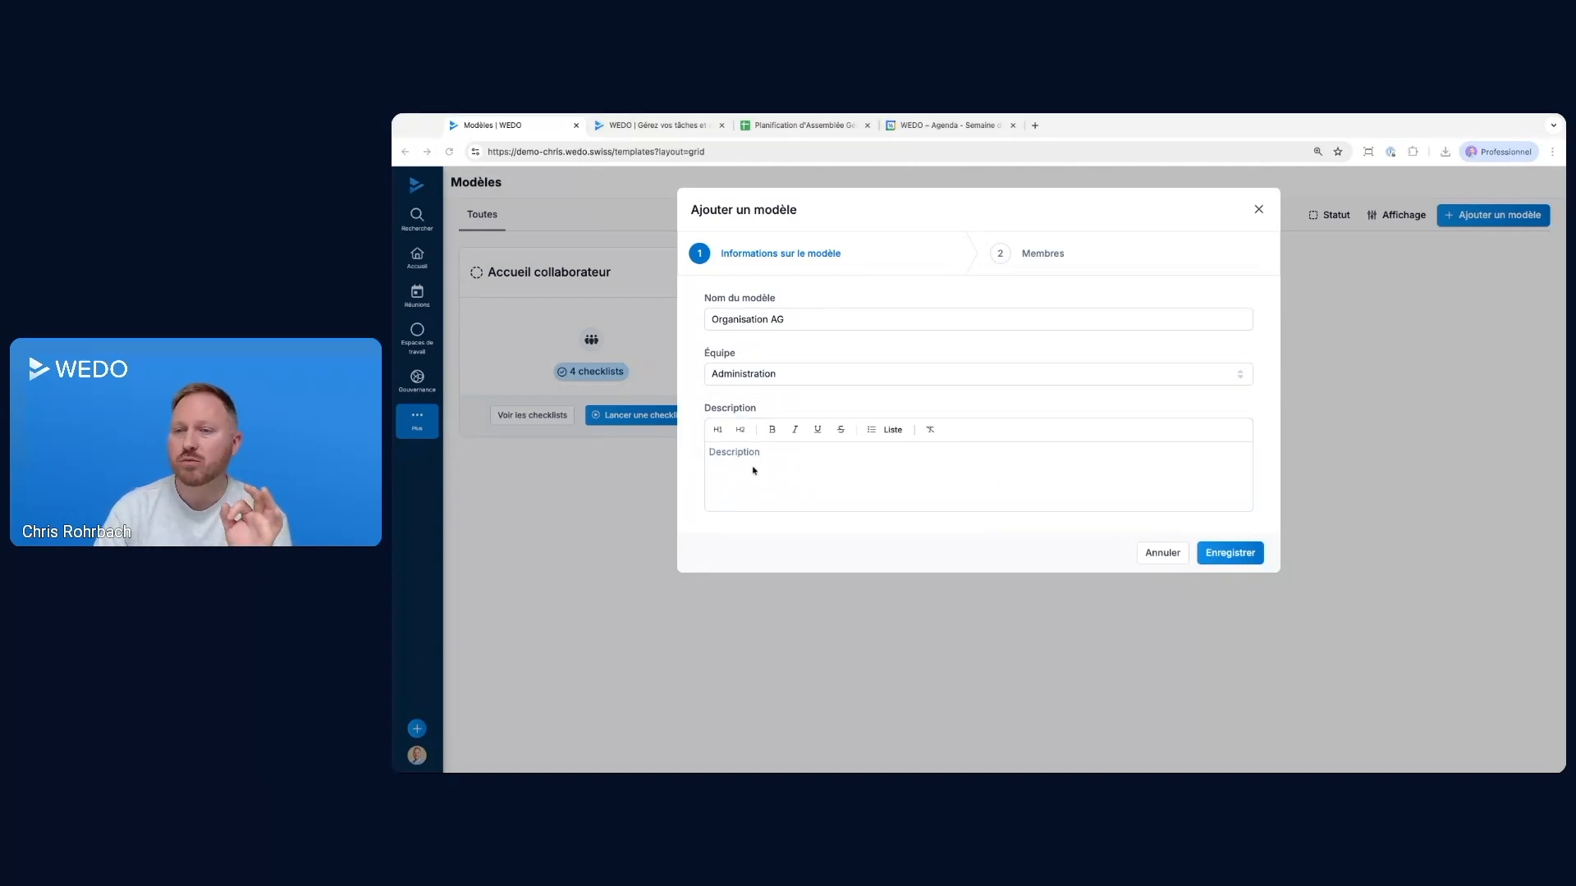
Paste the prepared general meeting details into the template's description, from Date de référence = Date de l'AG to Présidence de séance (Nom)
{"action": "left_click", "coordinate": [766, 467]}
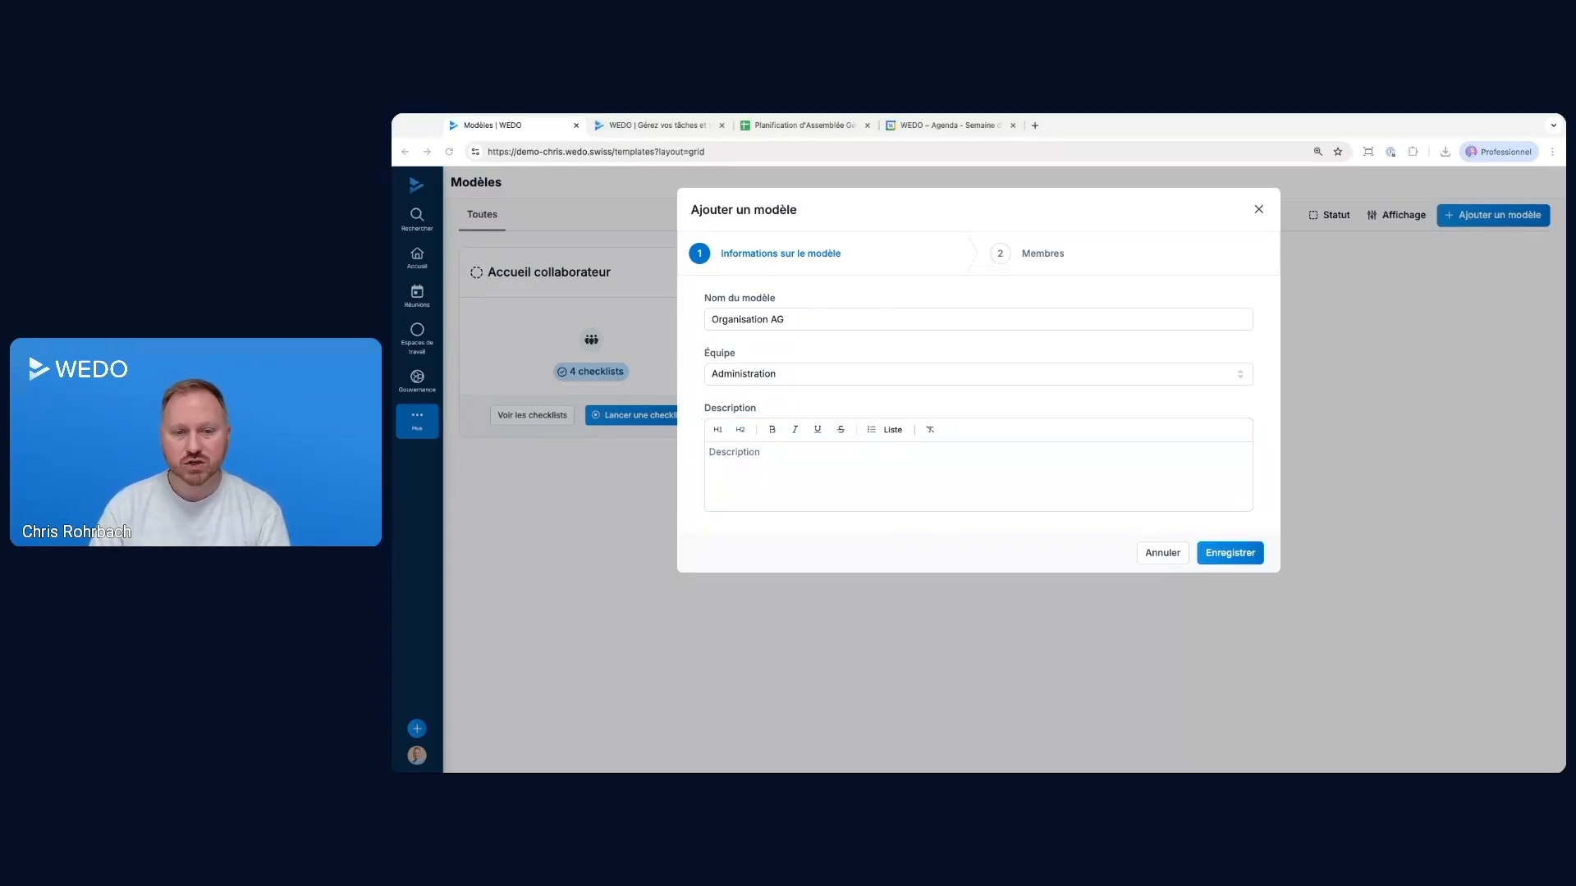
{"action": "left_click", "coordinate": [759, 467]}
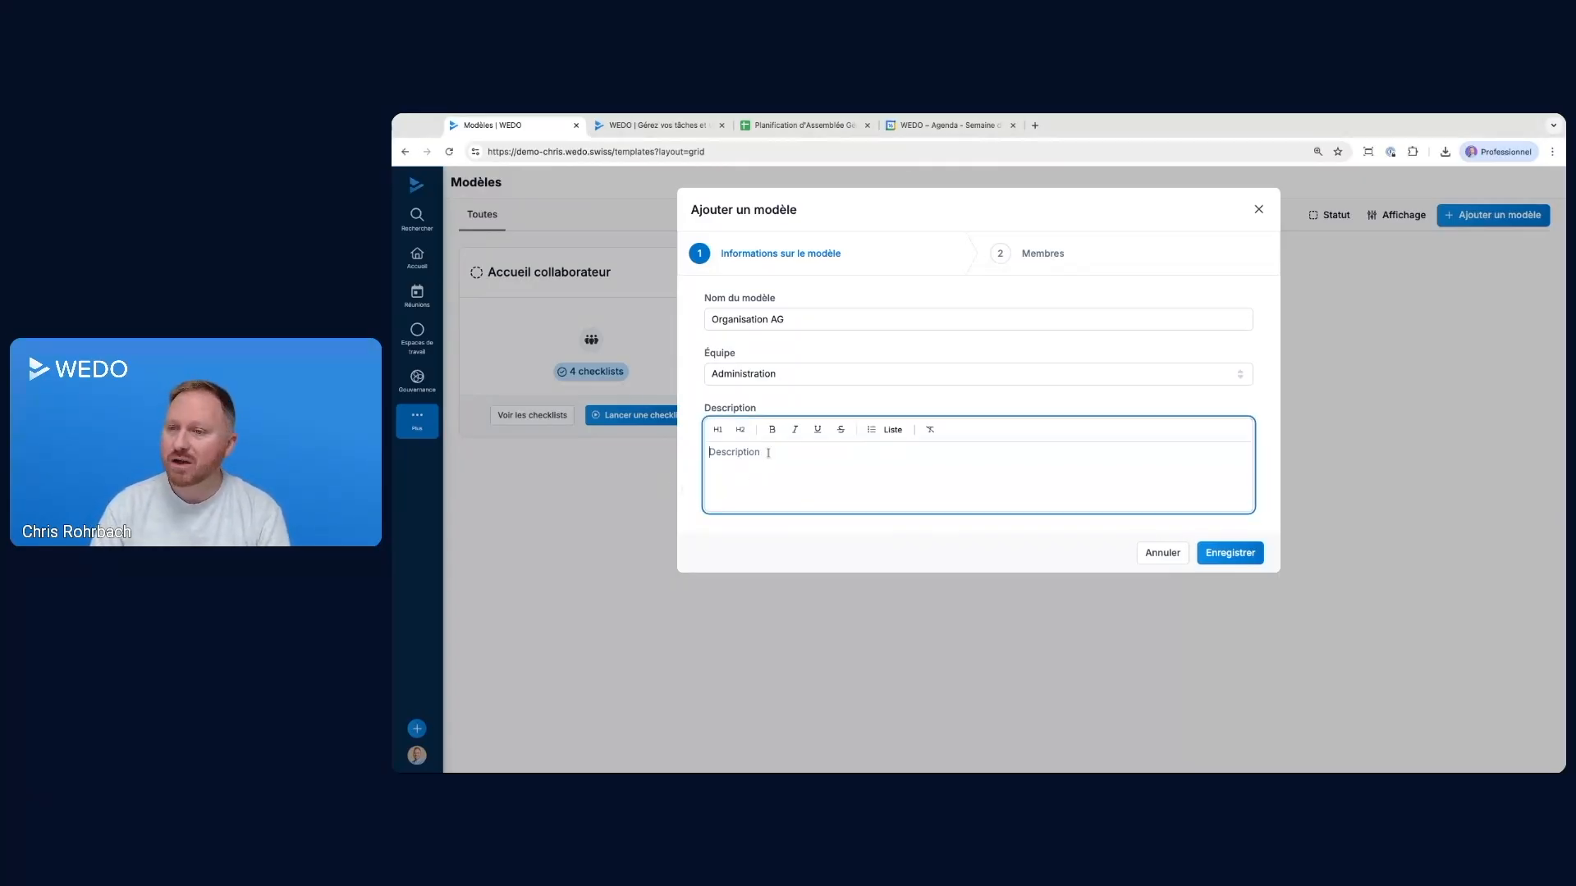
{"action": "type", "text": "⚠ Date de référence = Date de l’AG  📅 Date de l’AG : 📍 Lieu (adresse ou virtuel) : ⏰ Créneau horaire (Matin/Midi/A-M/Soir) : 👥 Nombre de membres attendus : ⚖ Présidence de séance (Nom) :"}
{"action": "key", "text": "BackSpace"}
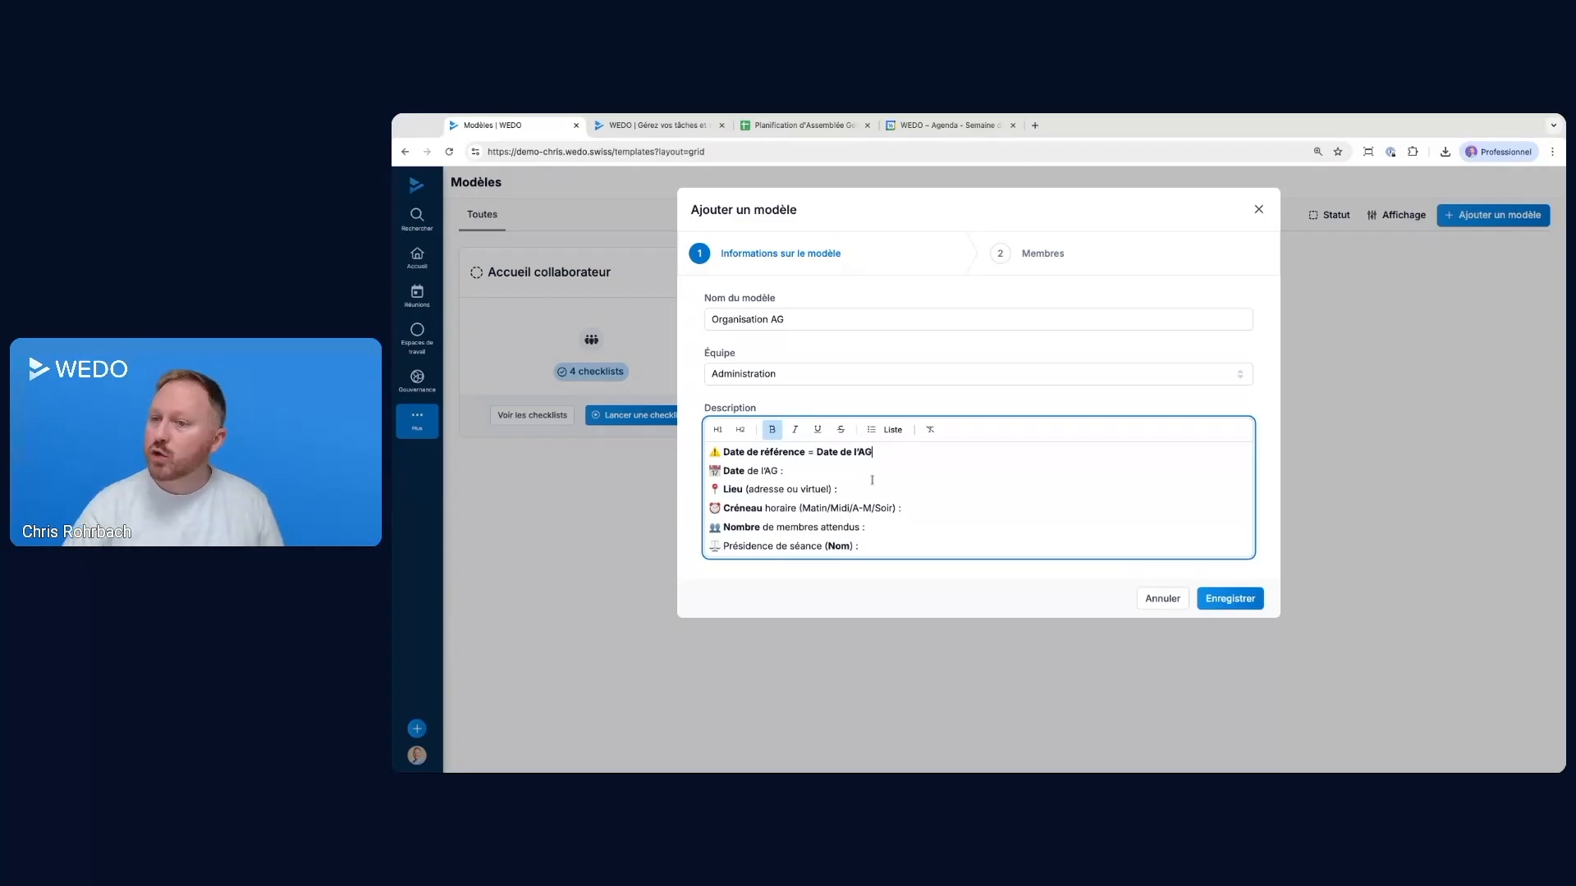
Examine the template description, especially the line equating the reference date with the general meeting date
{"action": "left_click", "coordinate": [793, 472]}
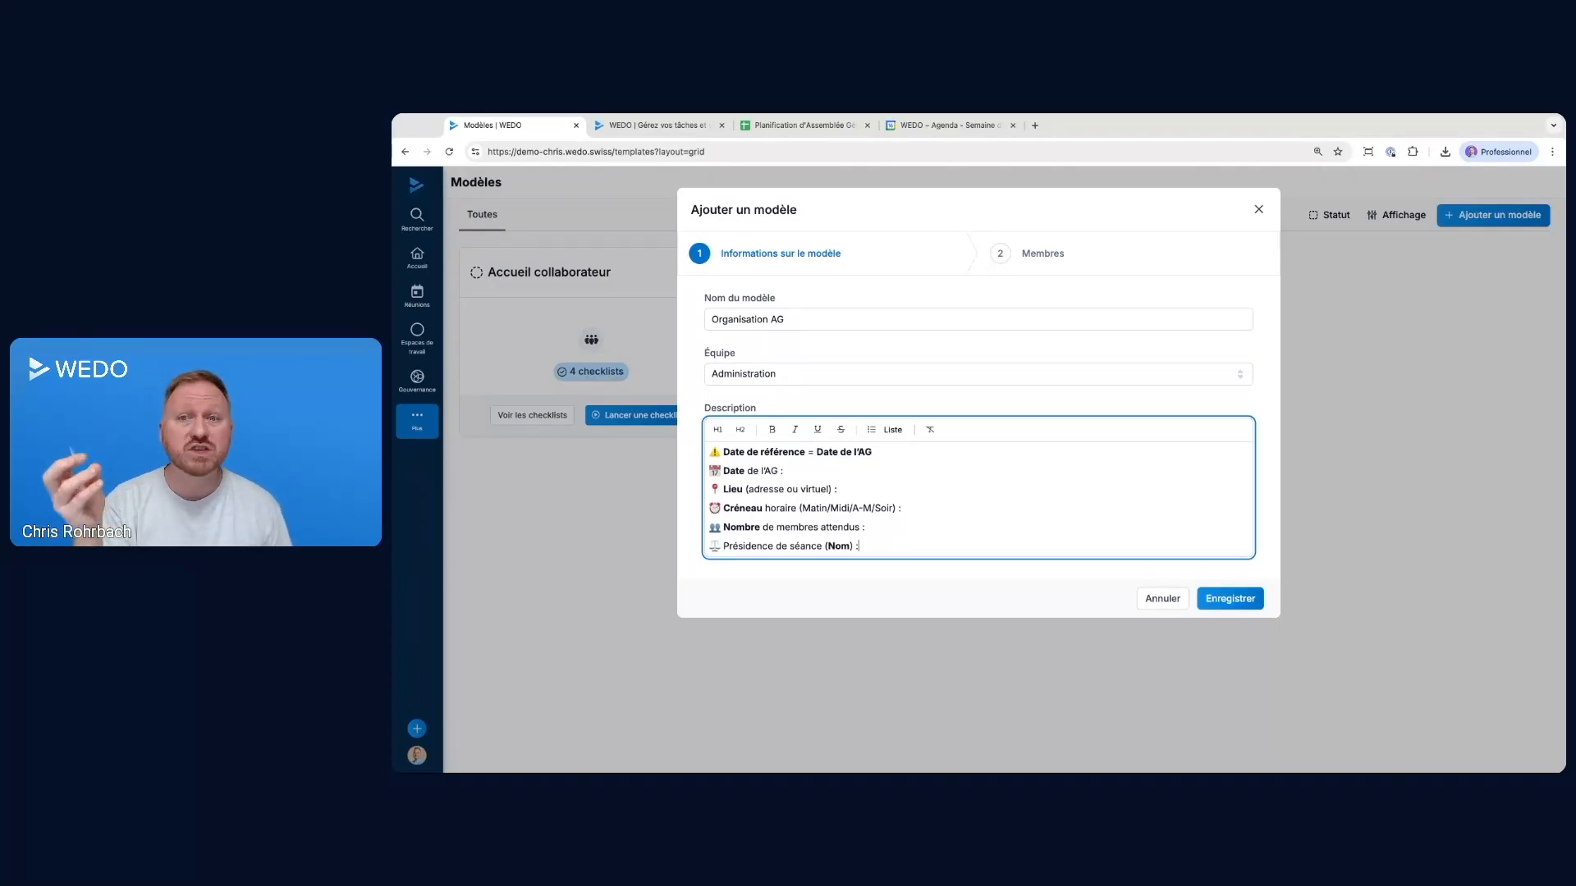
{"action": "triple_click", "coordinate": [888, 452]}
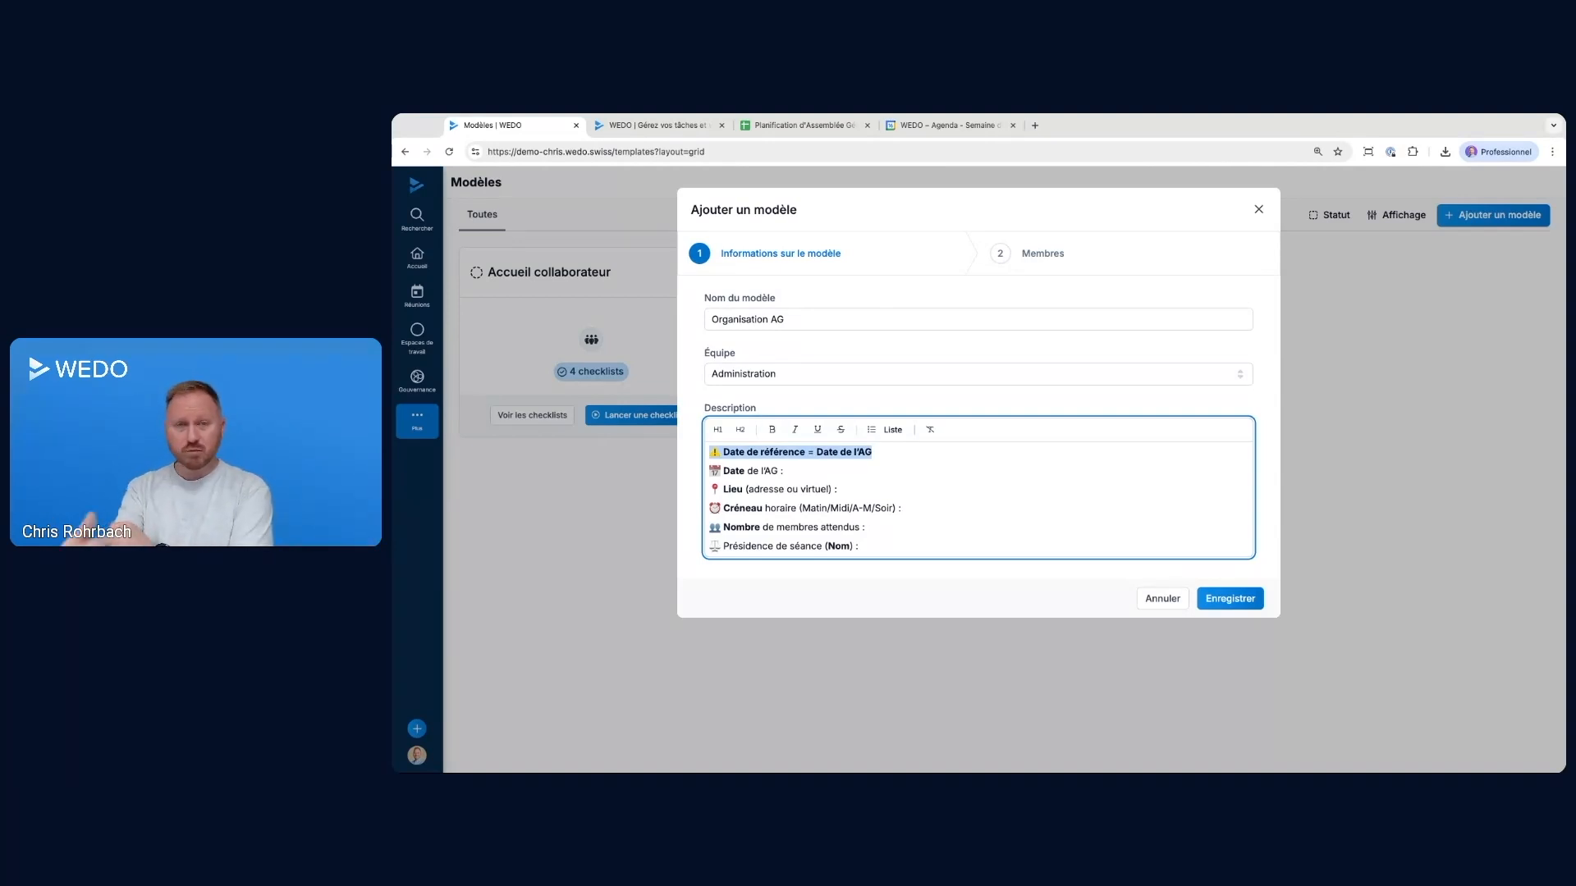
{"action": "left_click", "coordinate": [888, 453]}
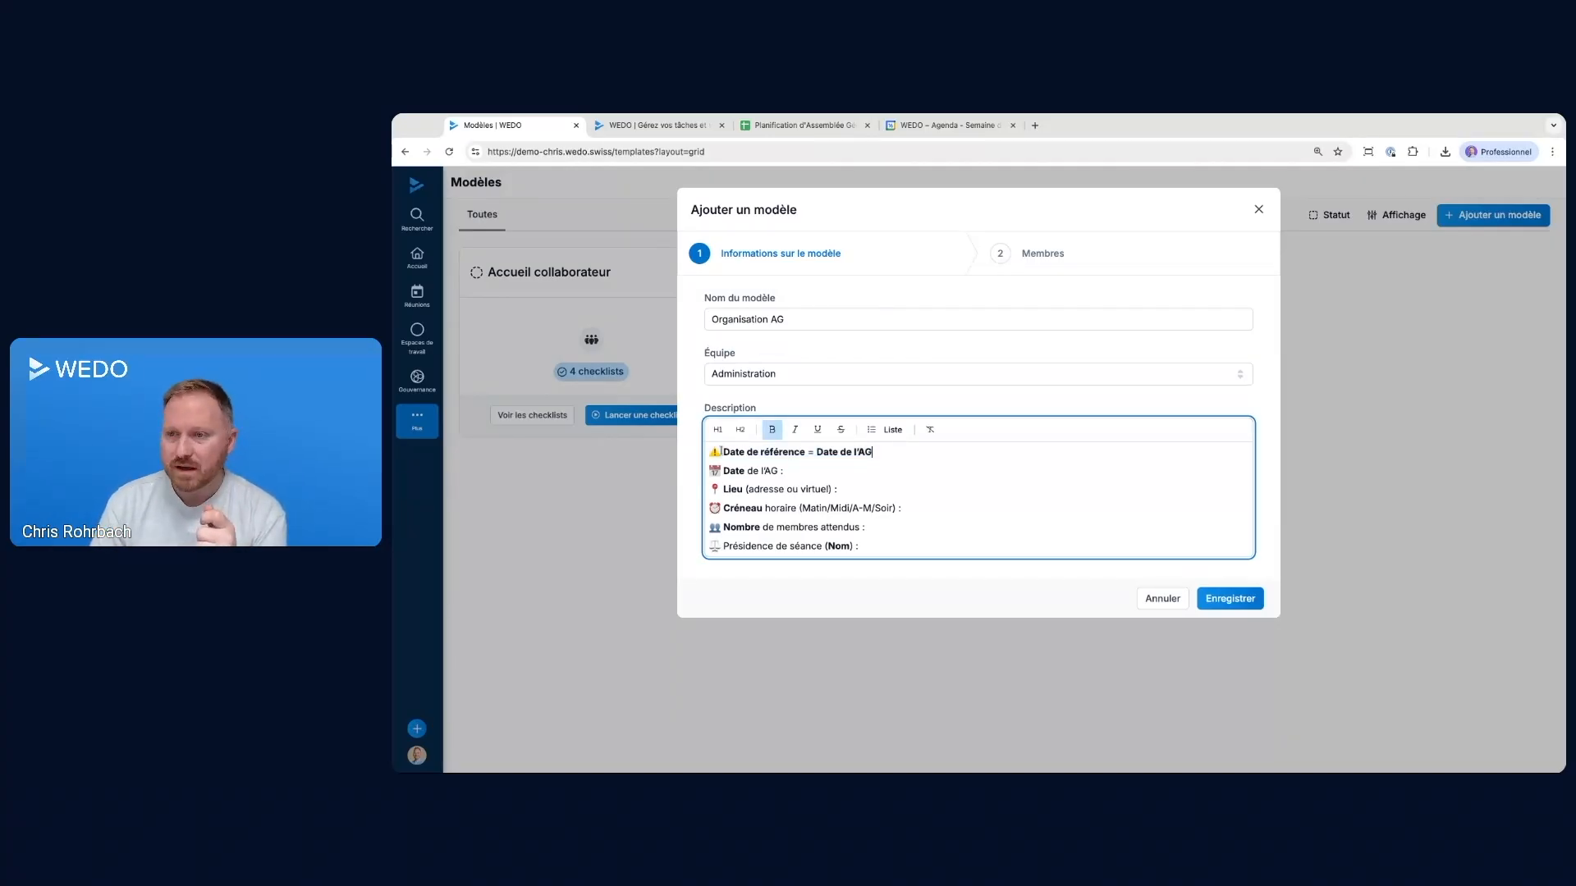
{"action": "left_click_drag", "start_coordinate": [725, 452], "coordinate": [806, 452]}
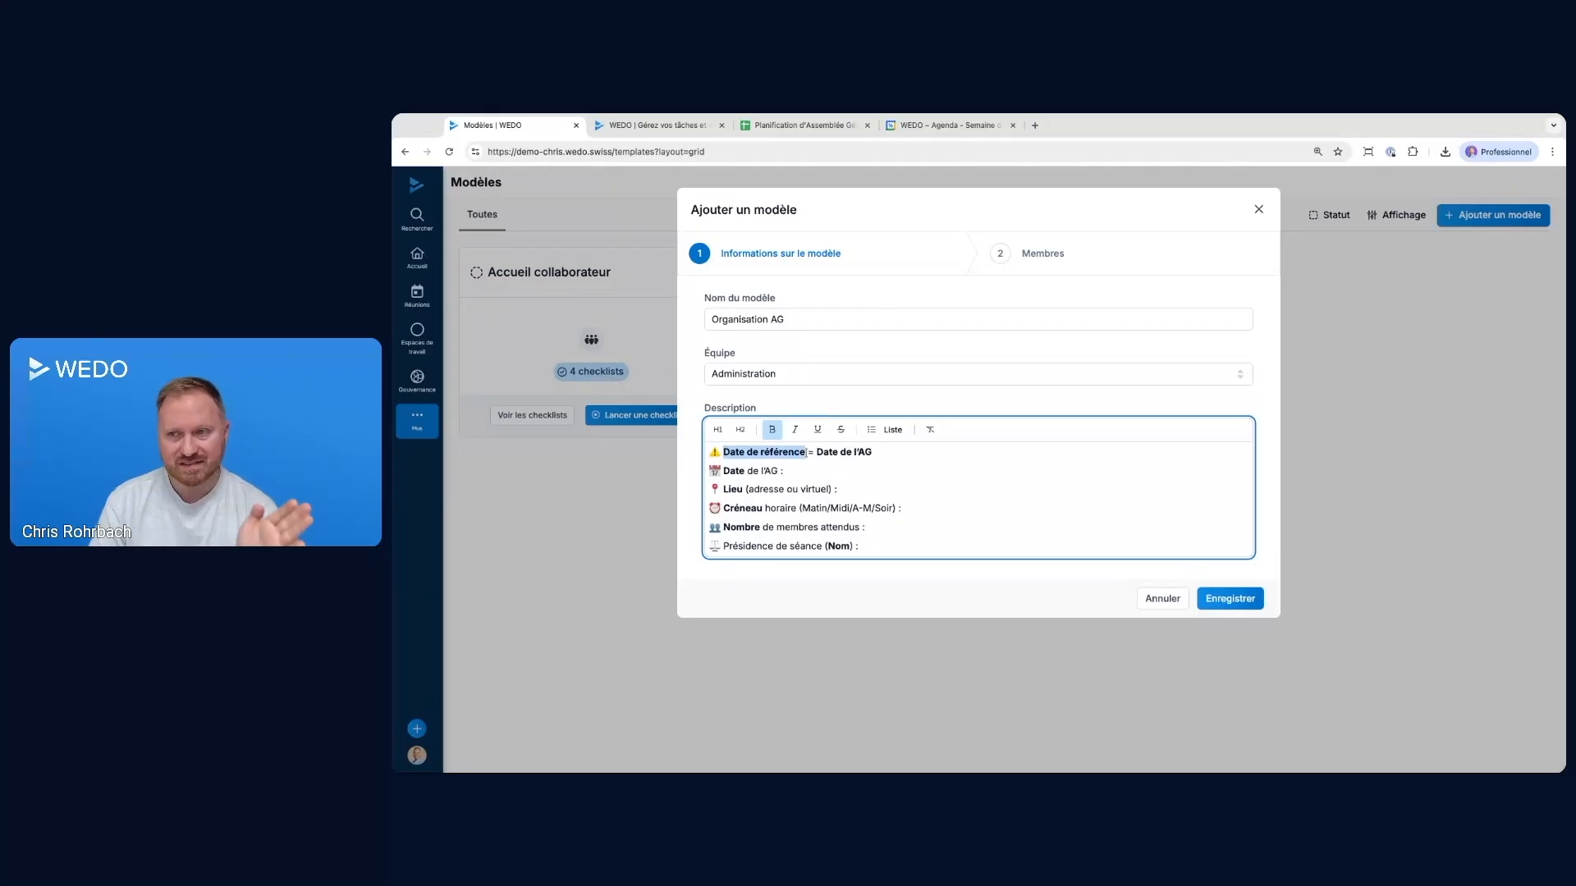
{"action": "left_click", "coordinate": [893, 450]}
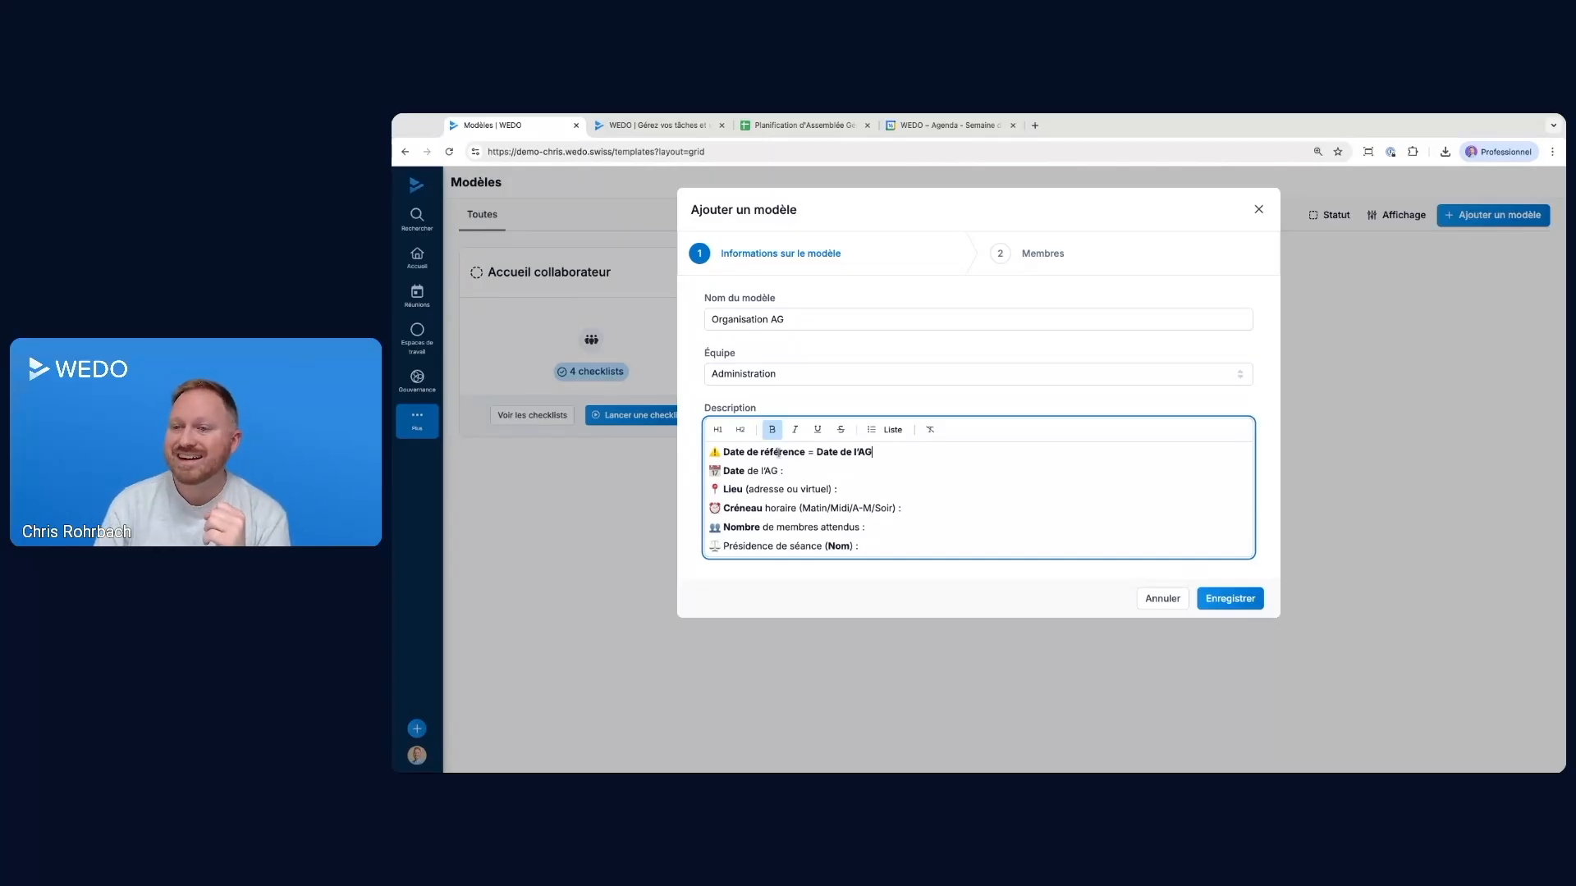
{"action": "left_click", "coordinate": [817, 451], "text": "shift"}
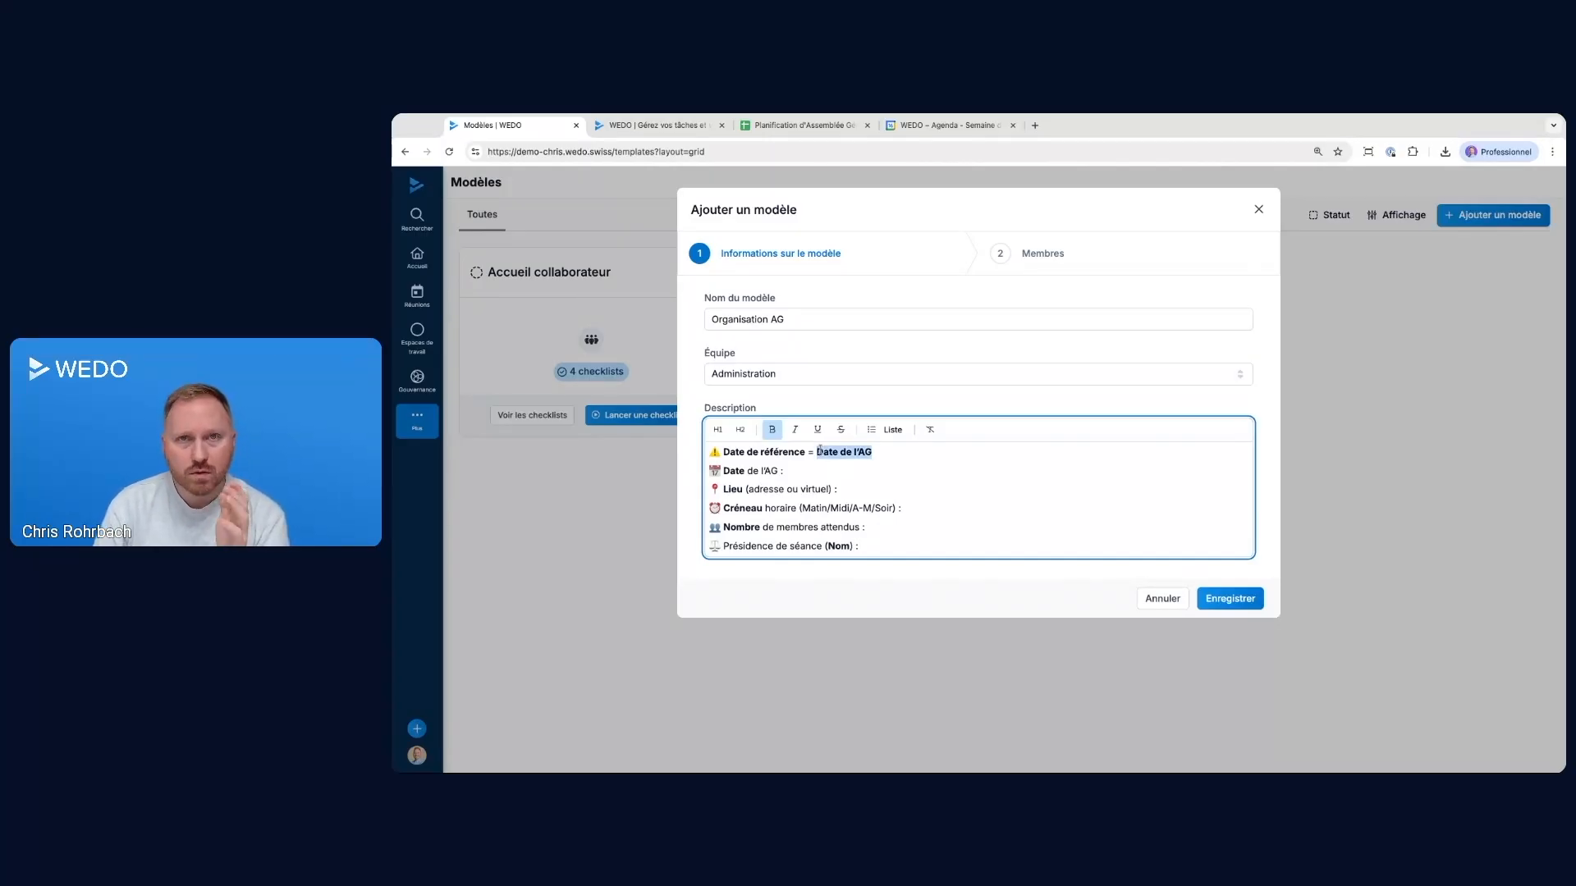
{"action": "triple_click", "coordinate": [787, 452]}
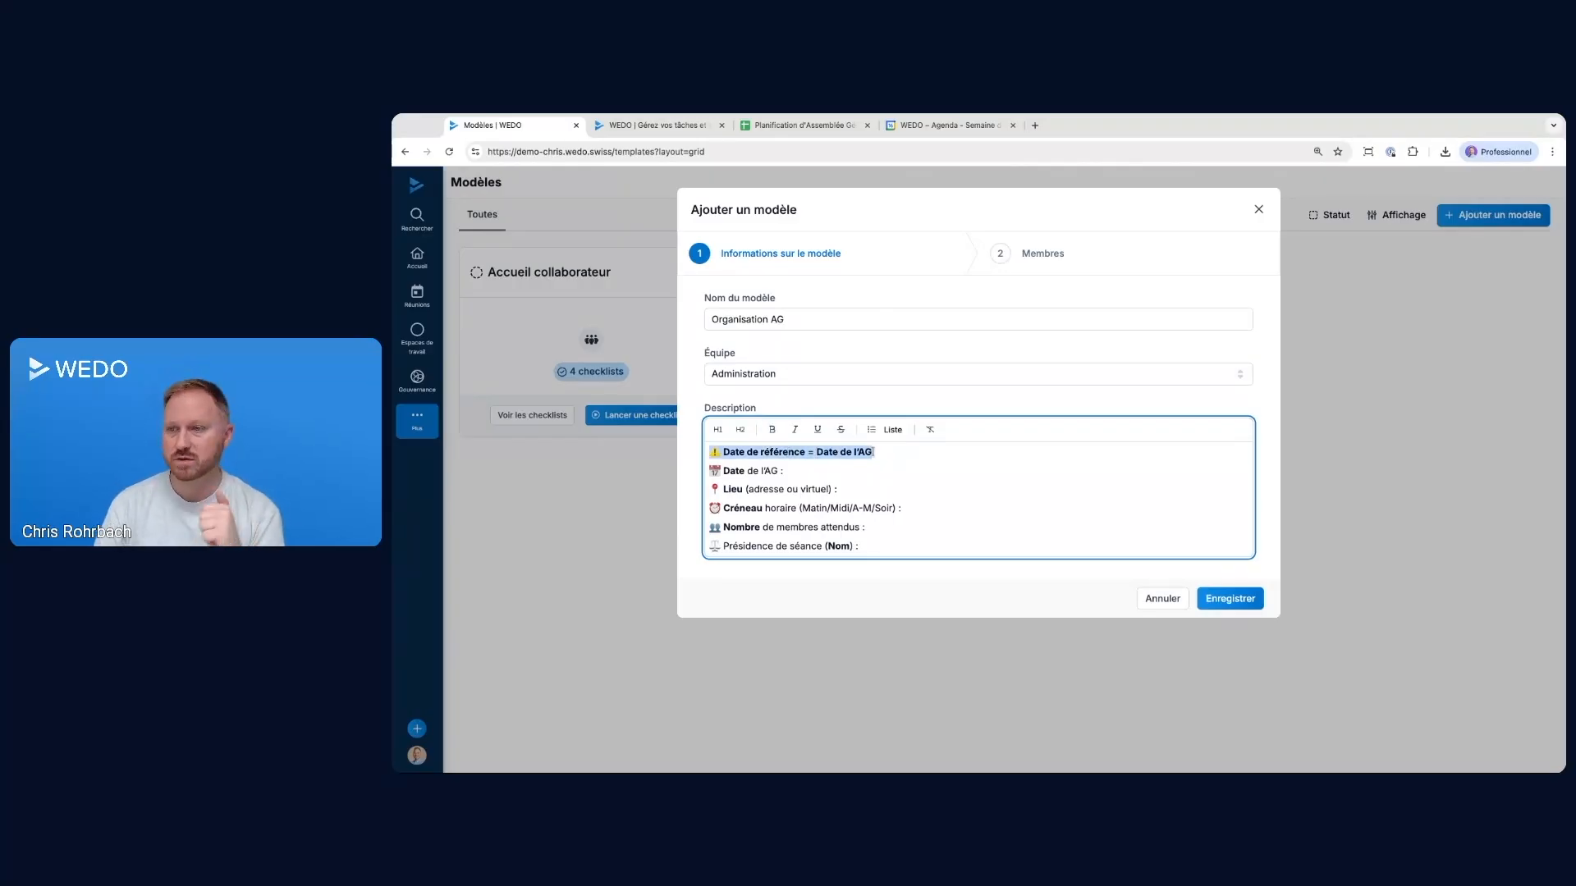
{"action": "left_click", "coordinate": [873, 452]}
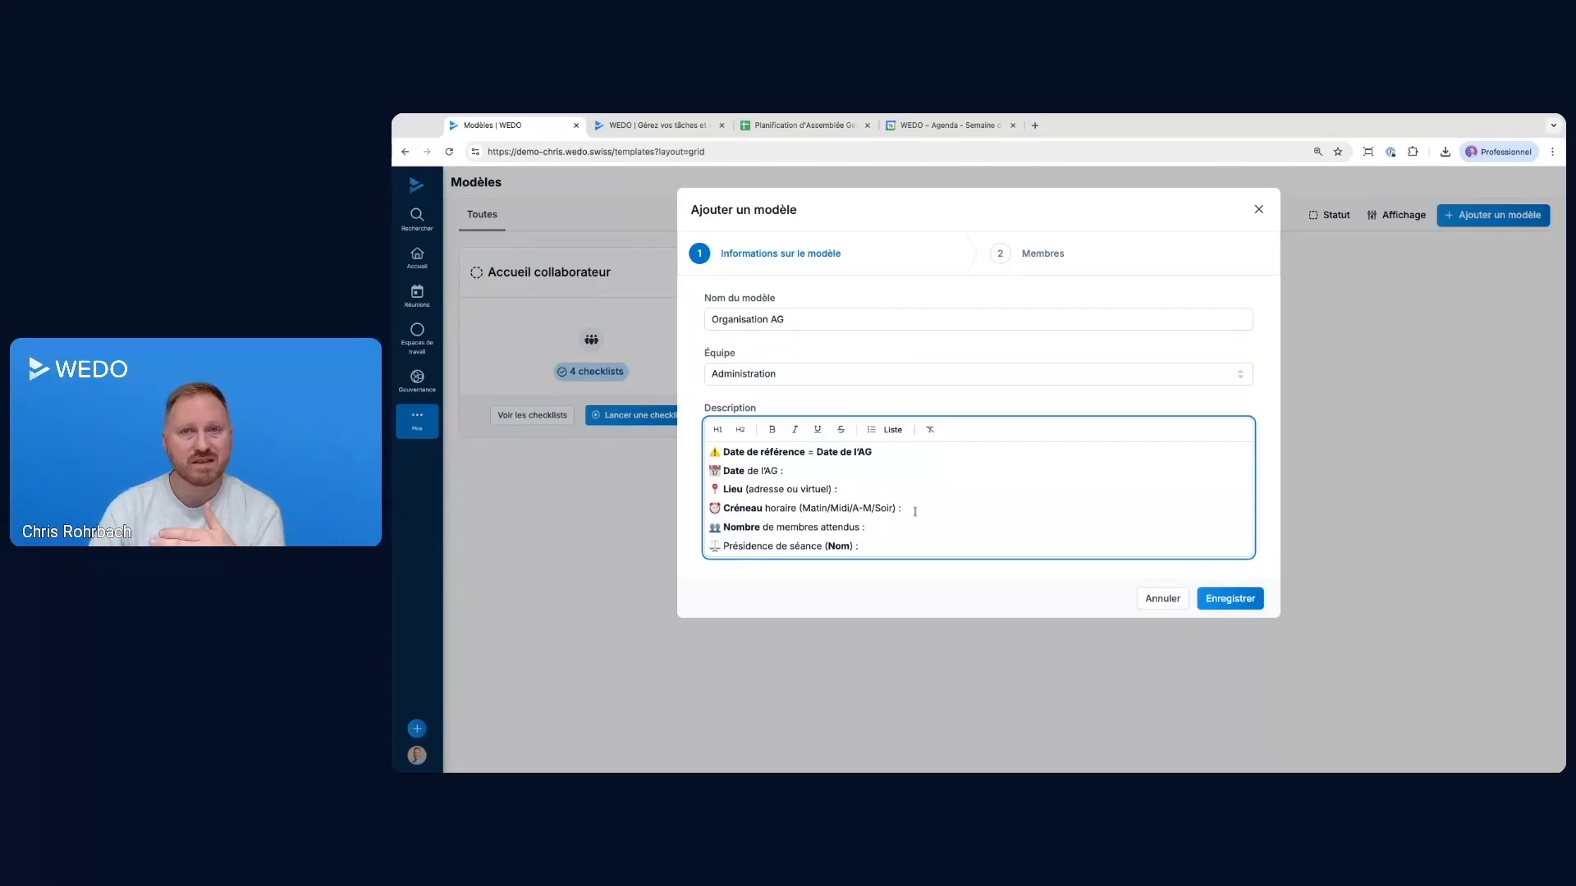
{"action": "left_click", "coordinate": [875, 546]}
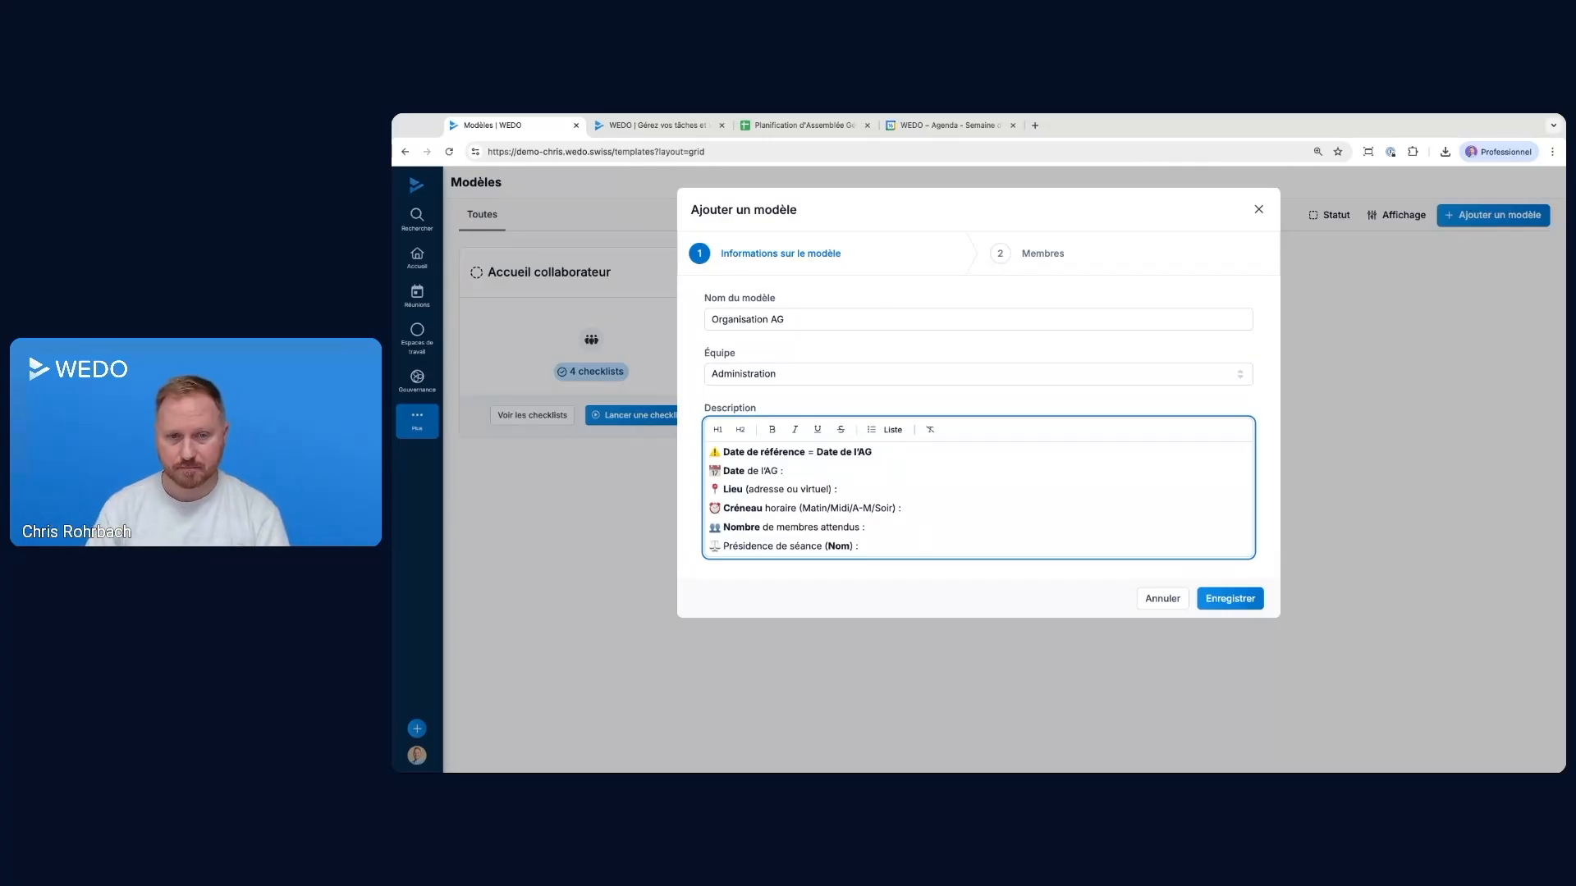
Save the template information, change the second listed member's access right to Membre, and finish creating the template
{"action": "key", "text": "super+Tab"}
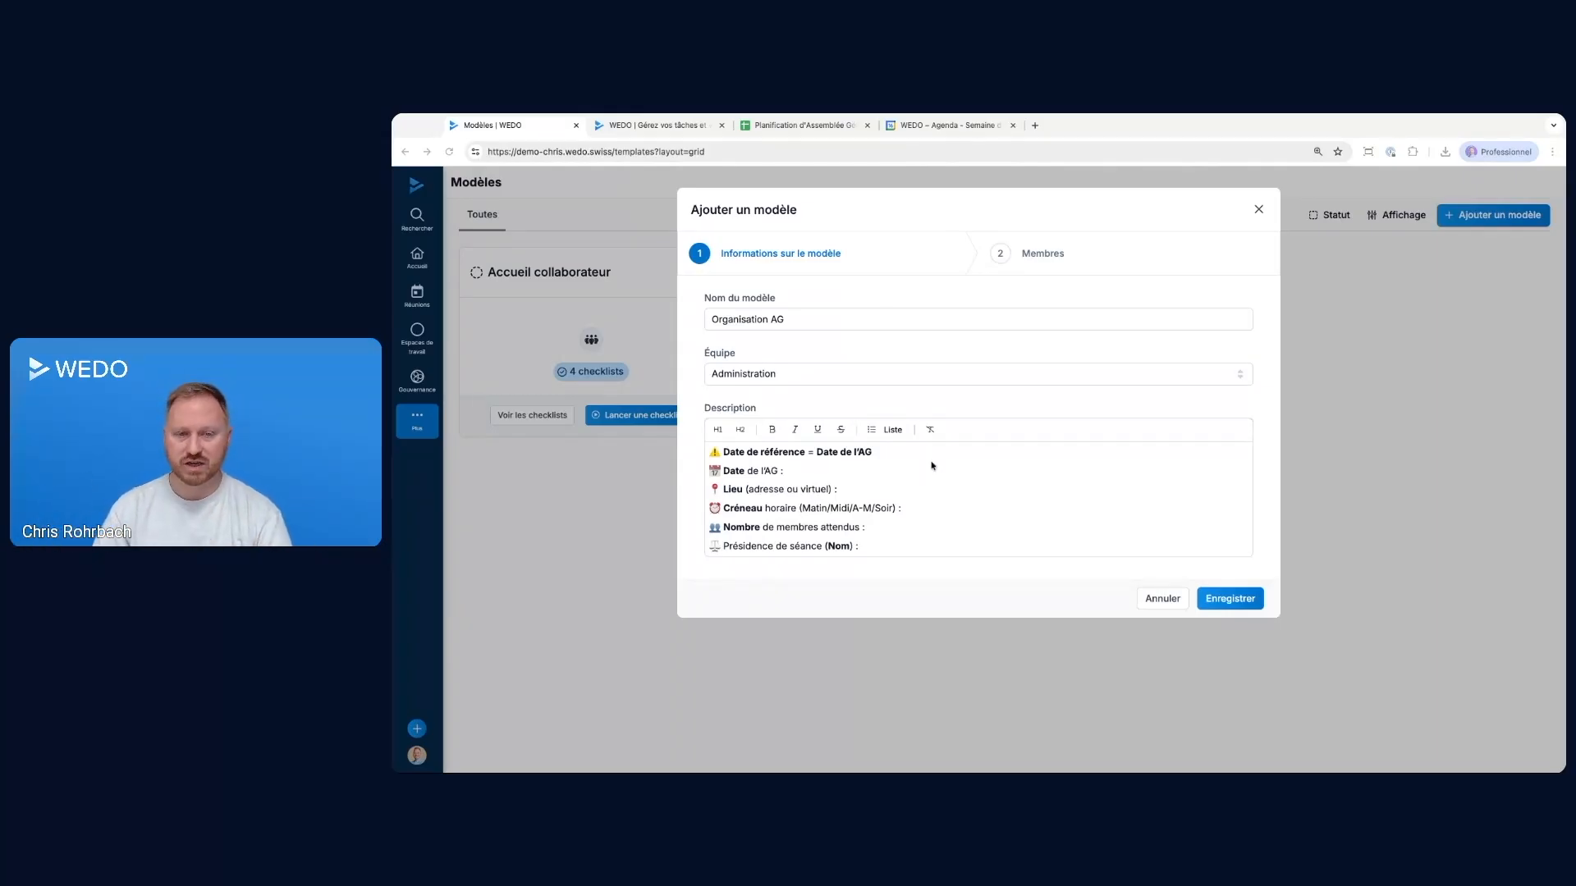
{"action": "left_click", "coordinate": [1213, 598]}
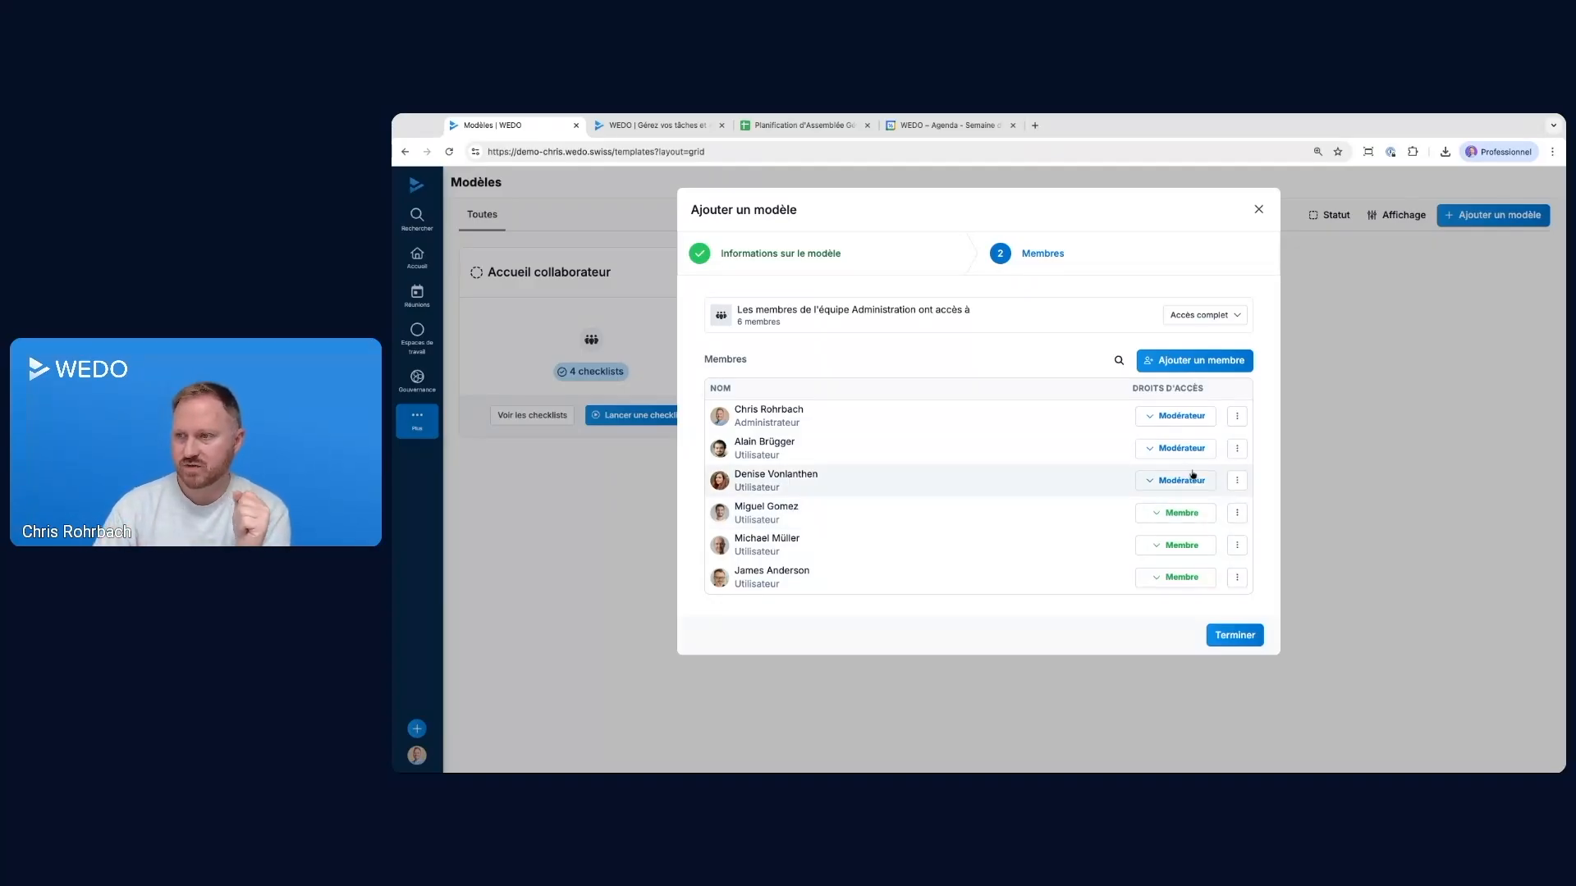
{"action": "left_click", "coordinate": [1178, 448]}
{"action": "left_click", "coordinate": [1187, 520]}
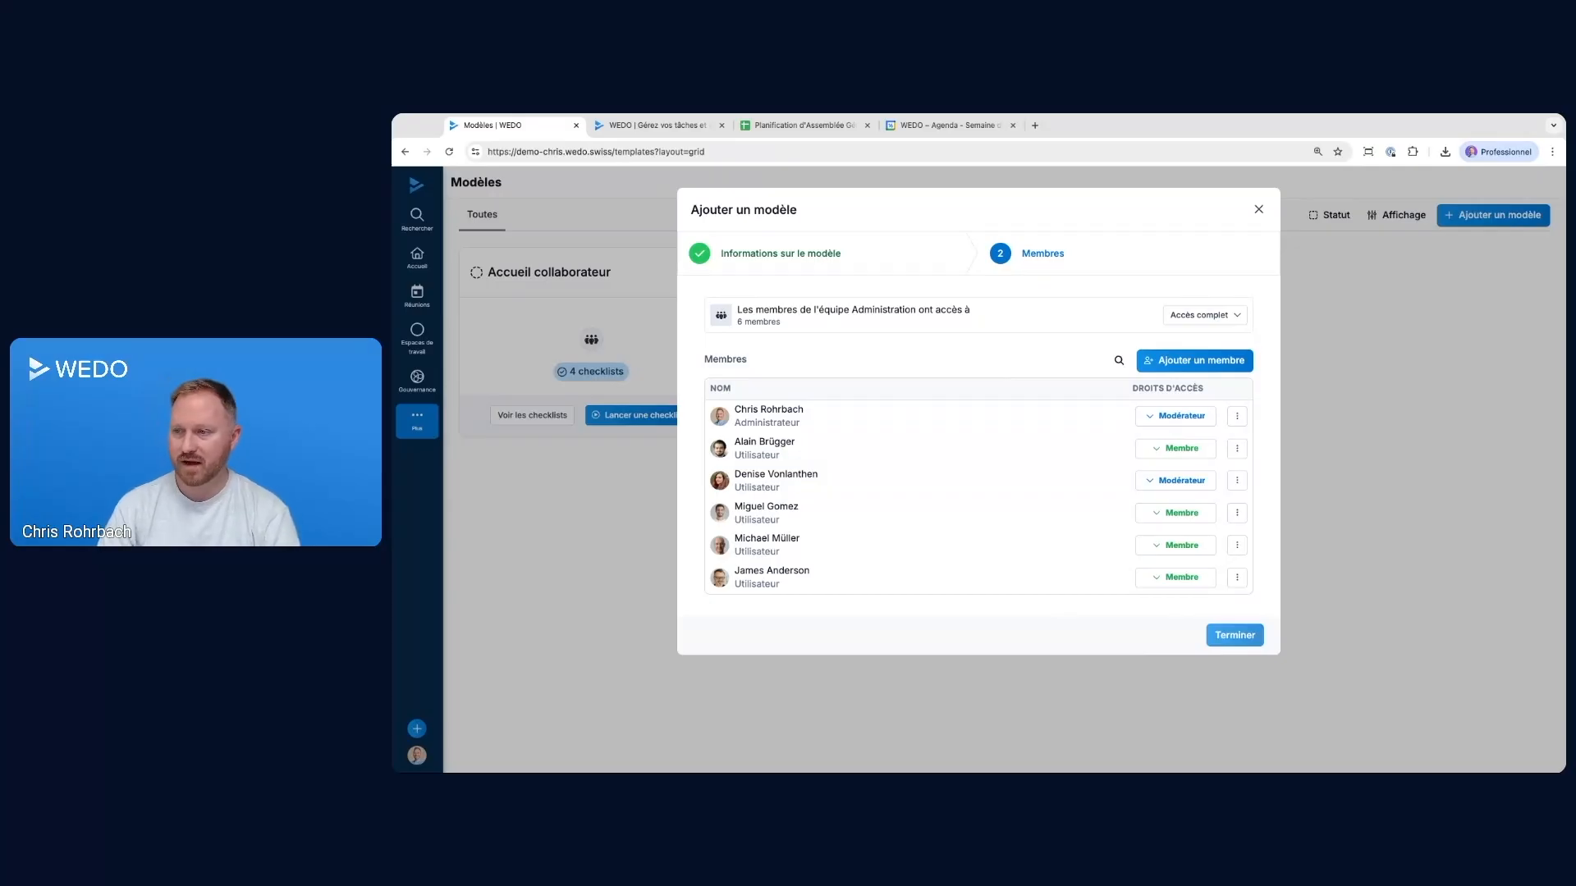
{"action": "left_click", "coordinate": [1234, 635]}
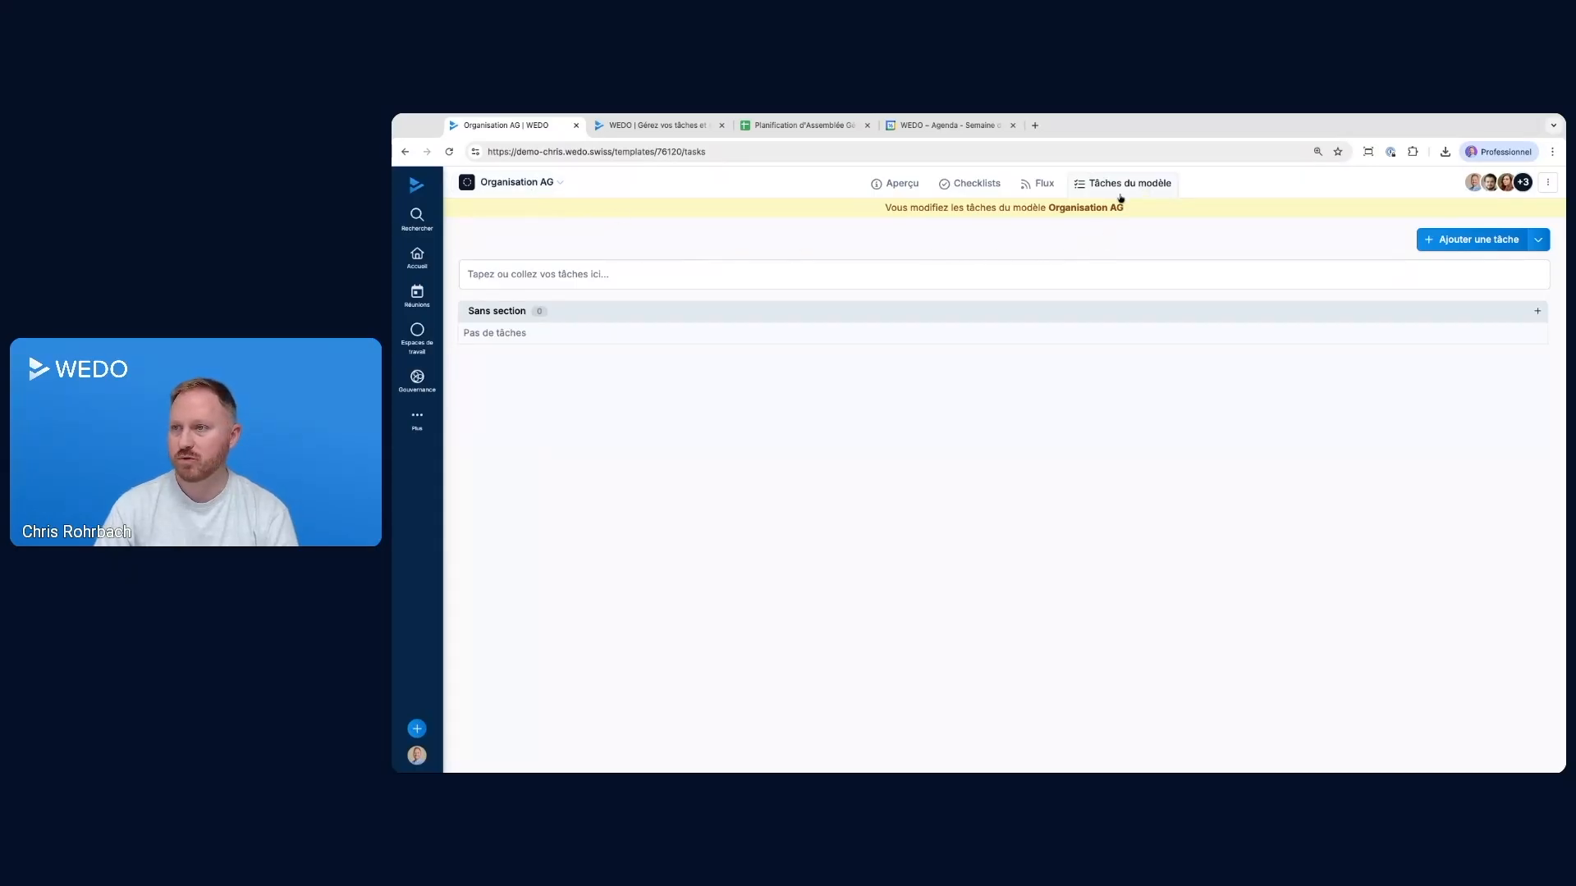
{"action": "left_click_drag", "start_coordinate": [893, 205], "coordinate": [1111, 211]}
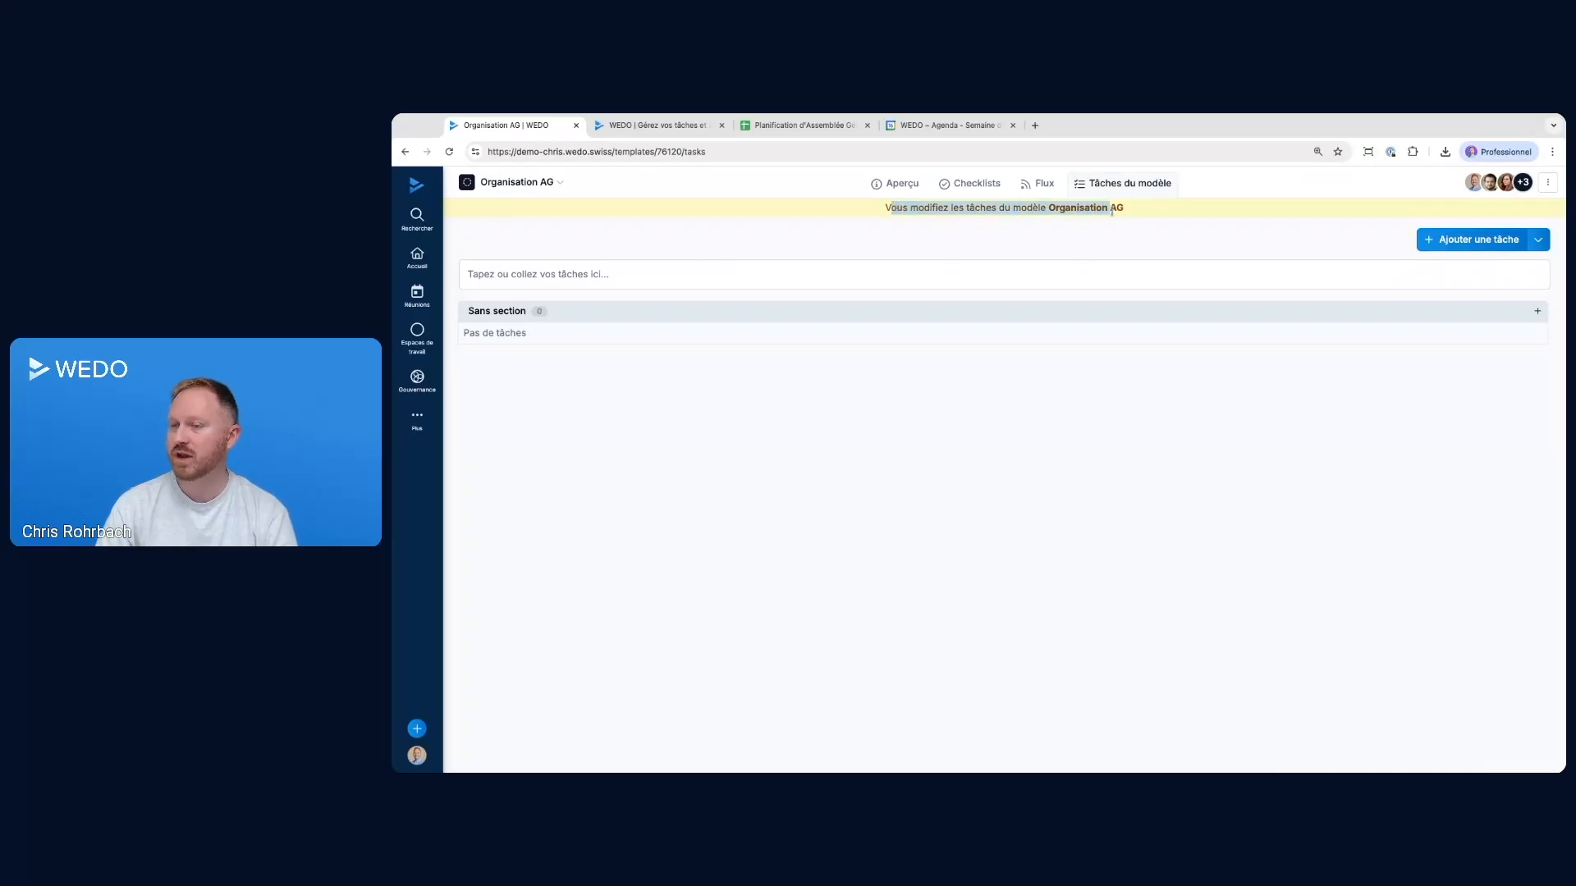
{"action": "left_click", "coordinate": [491, 273]}
{"action": "type", "text": "ksjdnkjahdskjfhsd"}
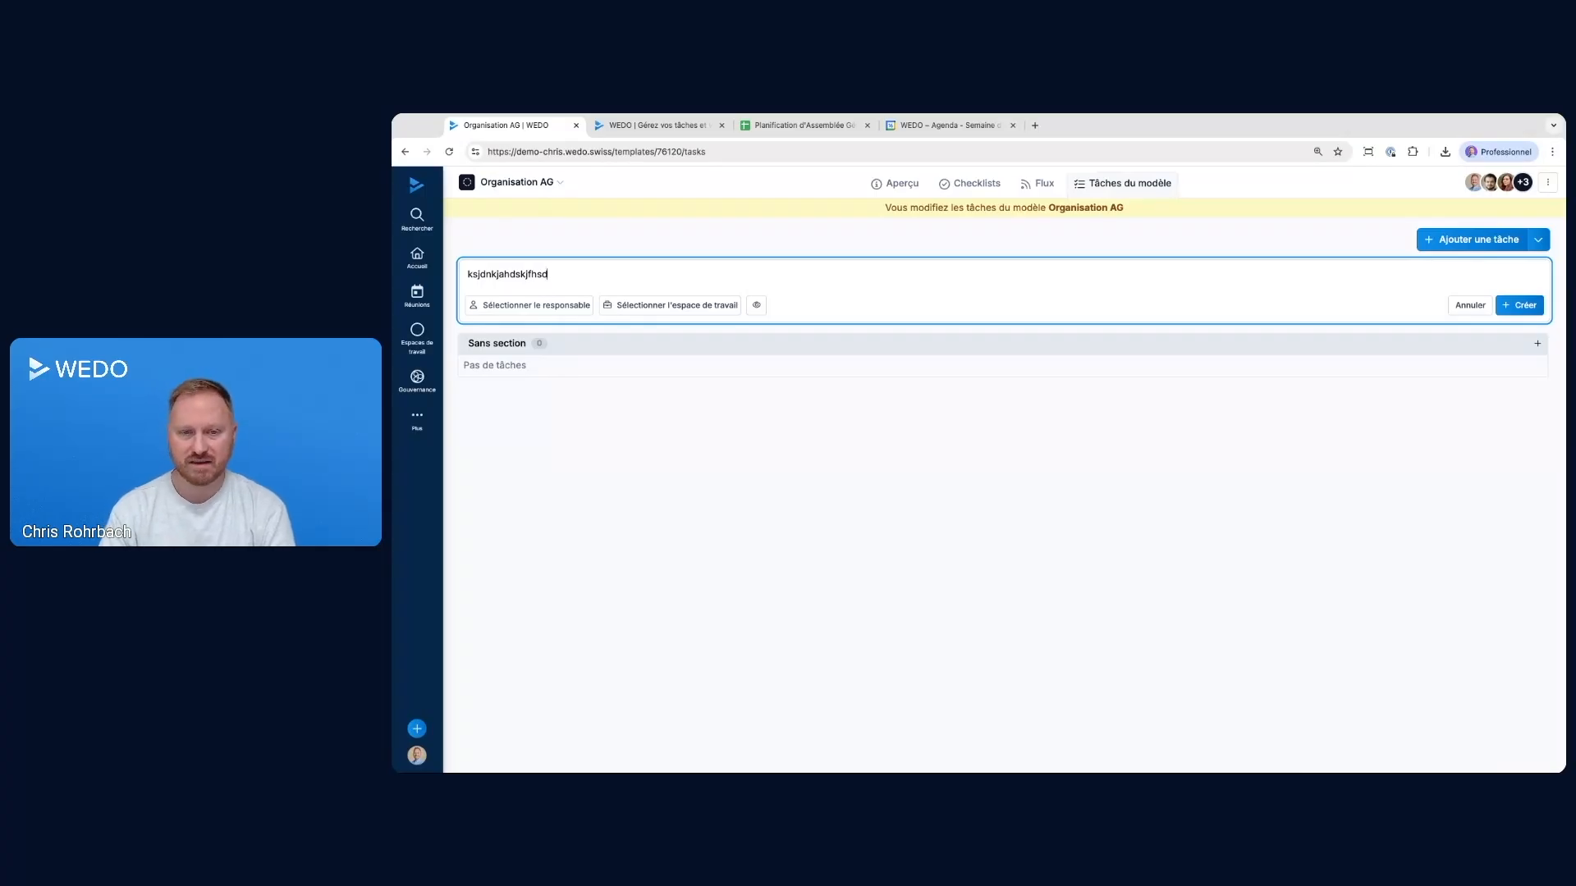
{"action": "key", "text": "ctrl+a"}
{"action": "key", "text": "BackSpace"}
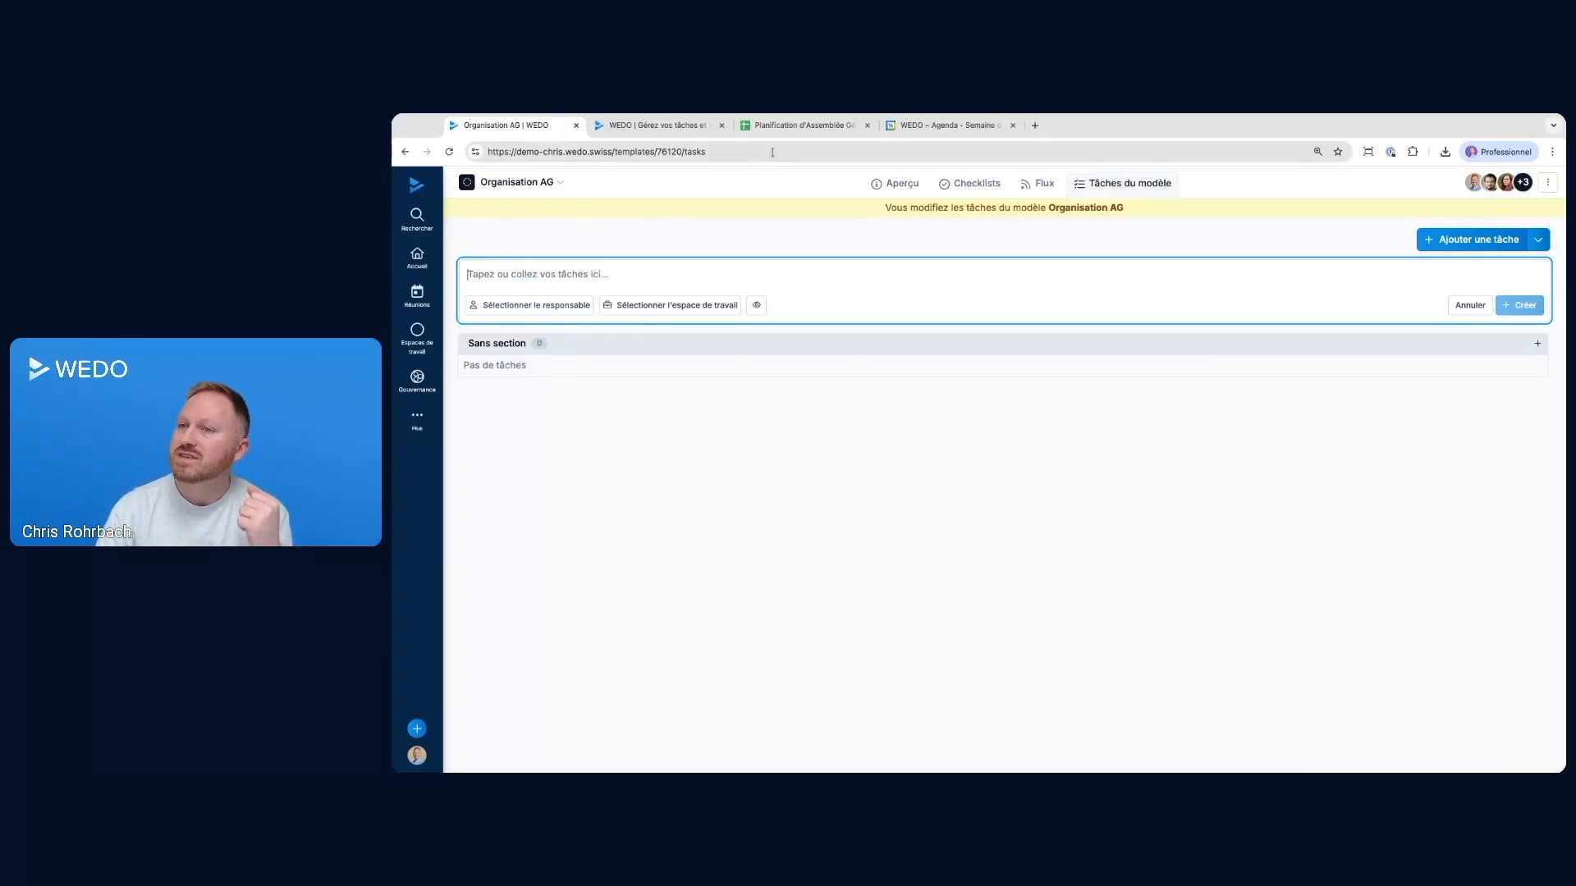
Switch to the Planification d'Assemblée Générale avec WEDO spreadsheet and examine its task sections and the beginning of the section title in cell A3
{"action": "left_click", "coordinate": [801, 125]}
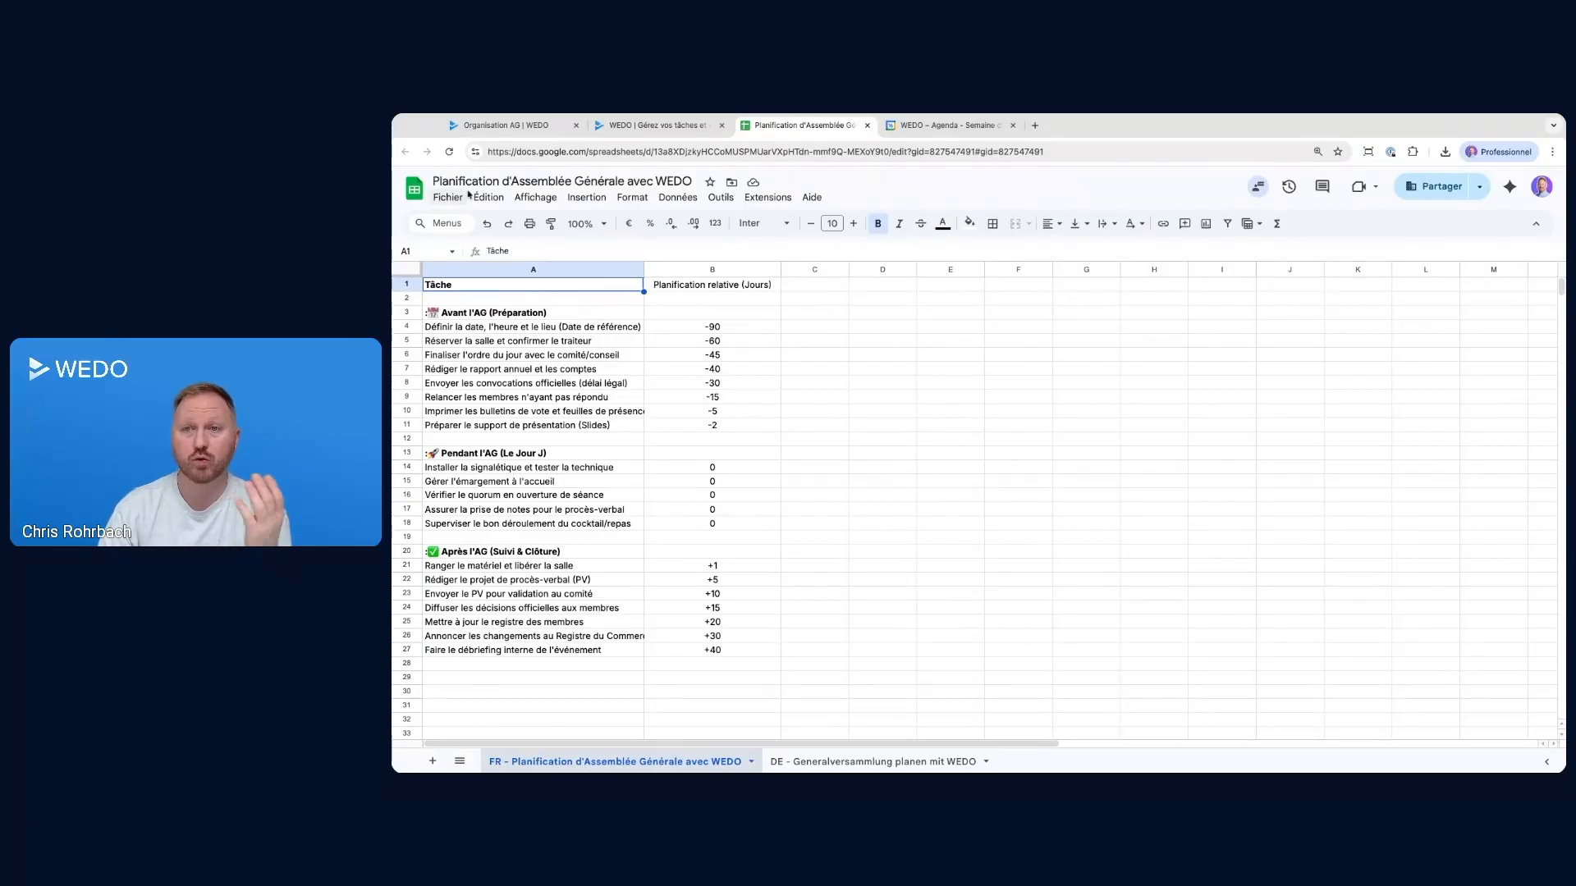
{"action": "left_click", "coordinate": [544, 313]}
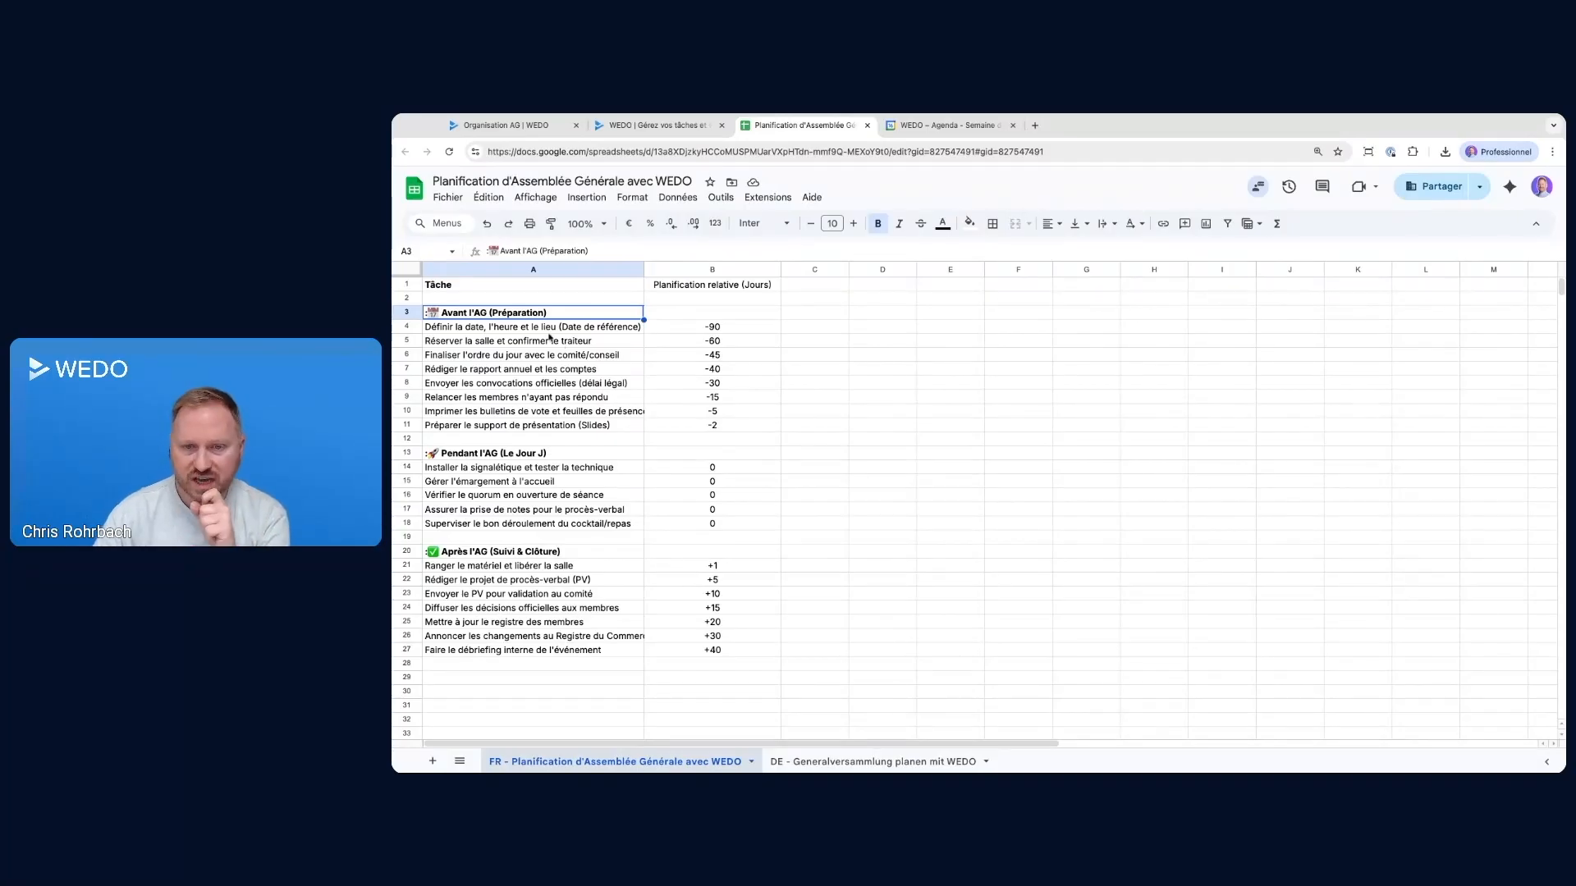
{"action": "left_click_drag", "start_coordinate": [484, 332], "coordinate": [491, 412]}
{"action": "left_click", "coordinate": [484, 457]}
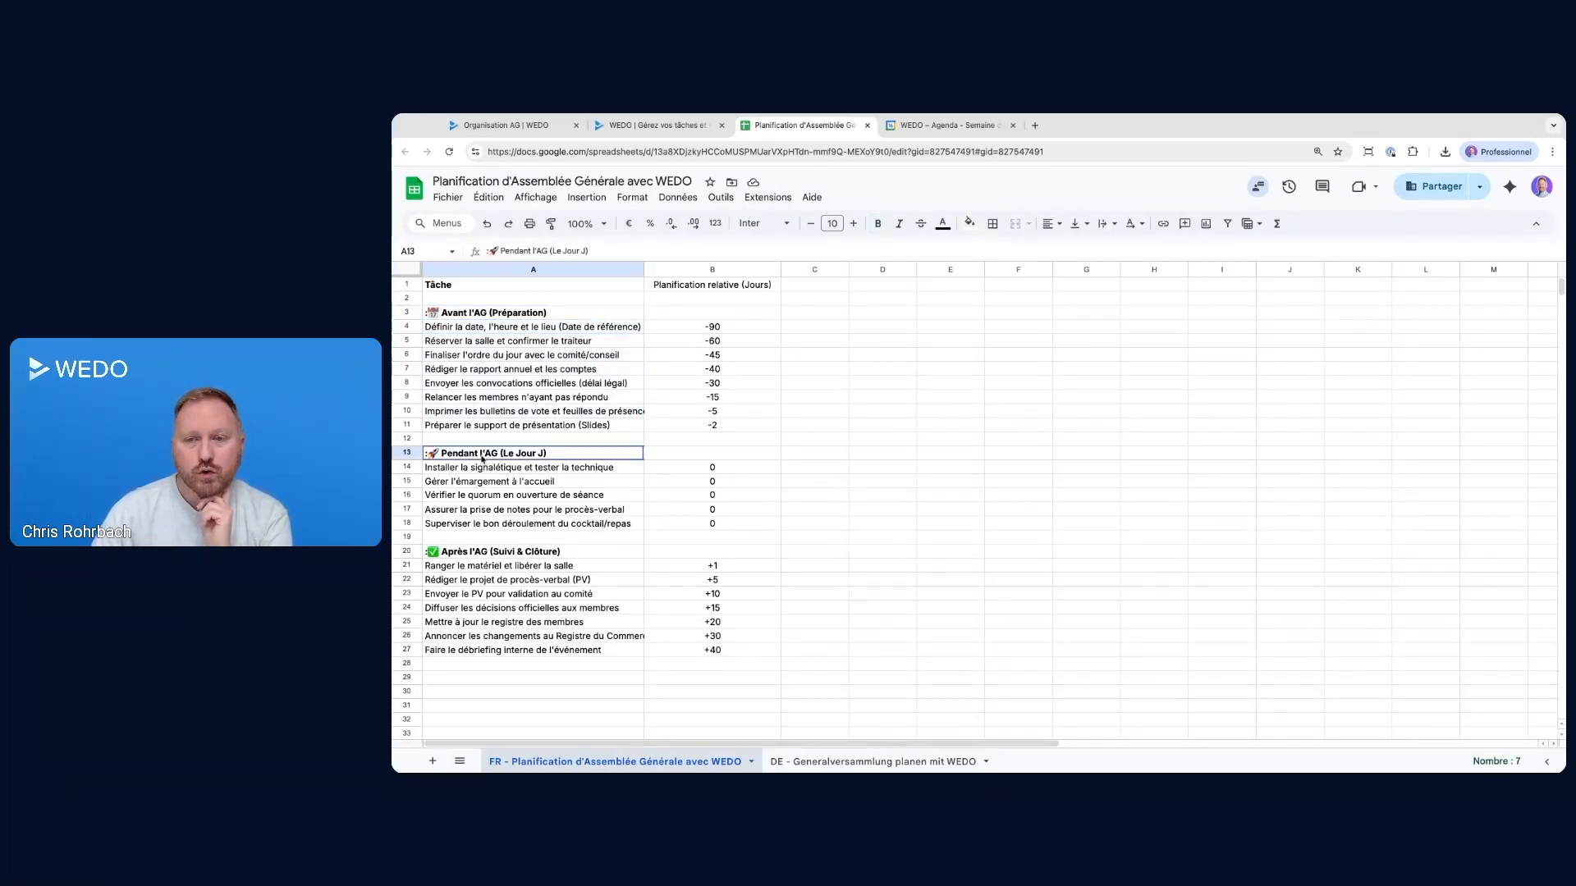
{"action": "left_click", "coordinate": [477, 317]}
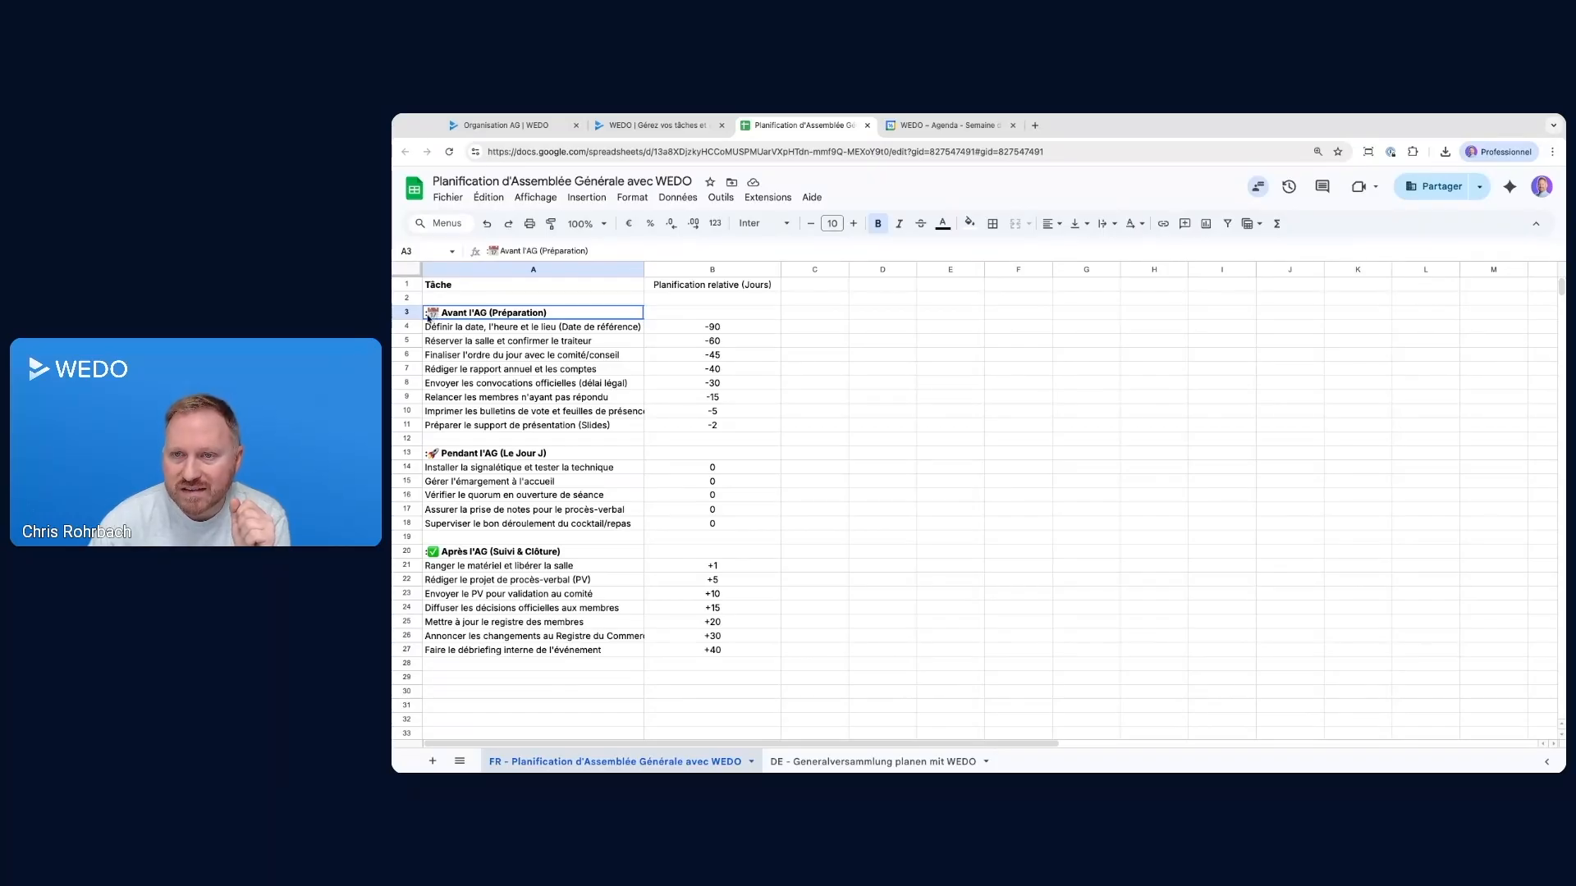
{"action": "left_click", "coordinate": [491, 252]}
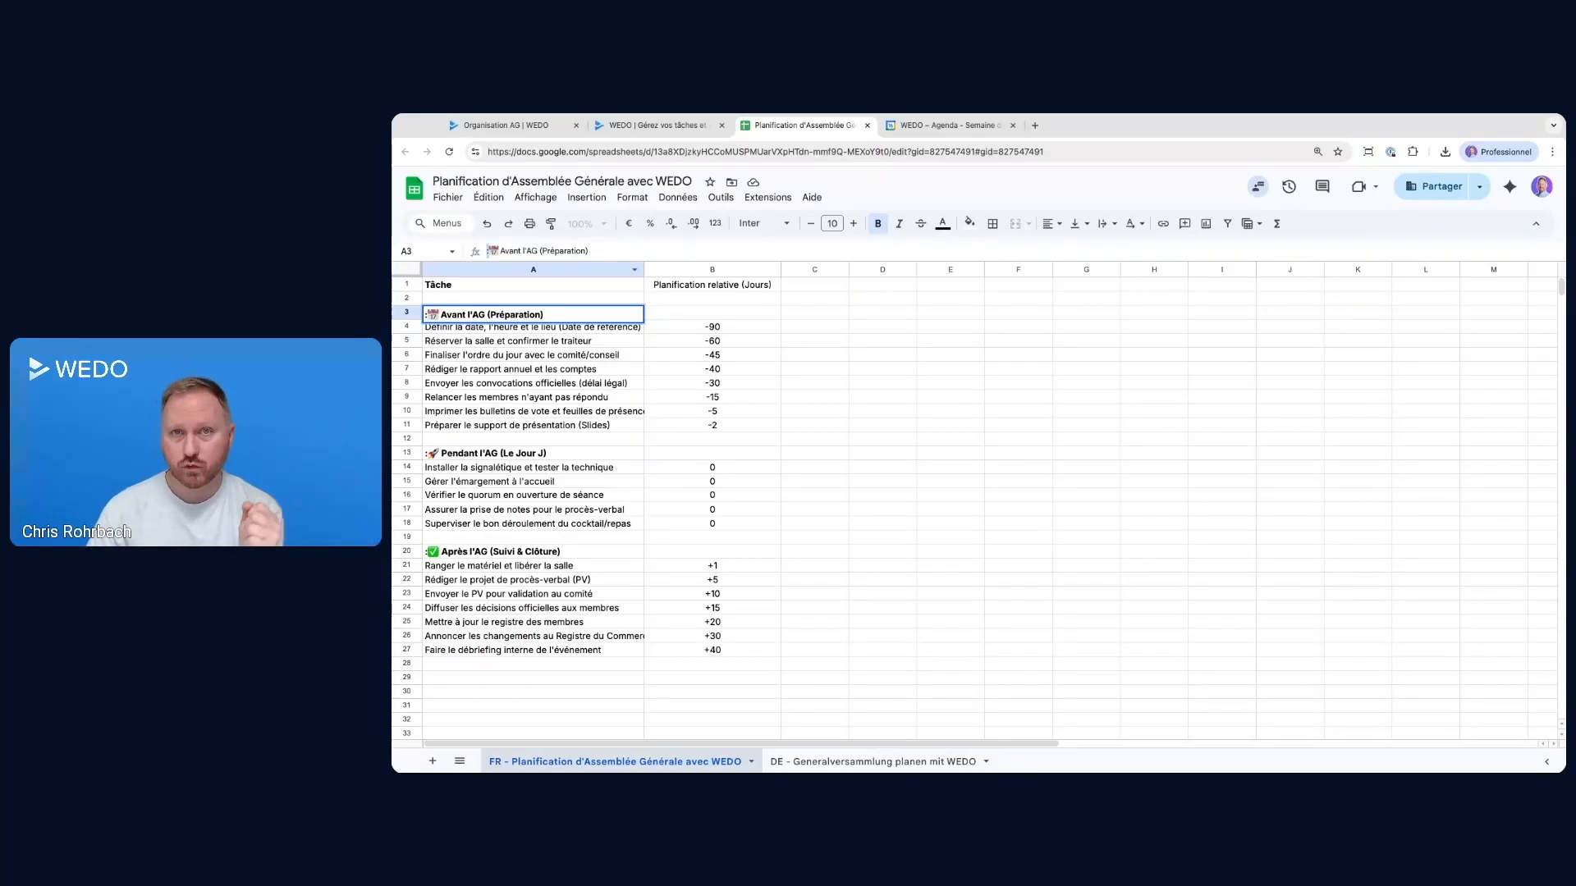
Copy the section titles and tasks in cells A3 to A27 of the planning spreadsheet, from Avant l'AG to Après l'AG
{"action": "left_click", "coordinate": [470, 354]}
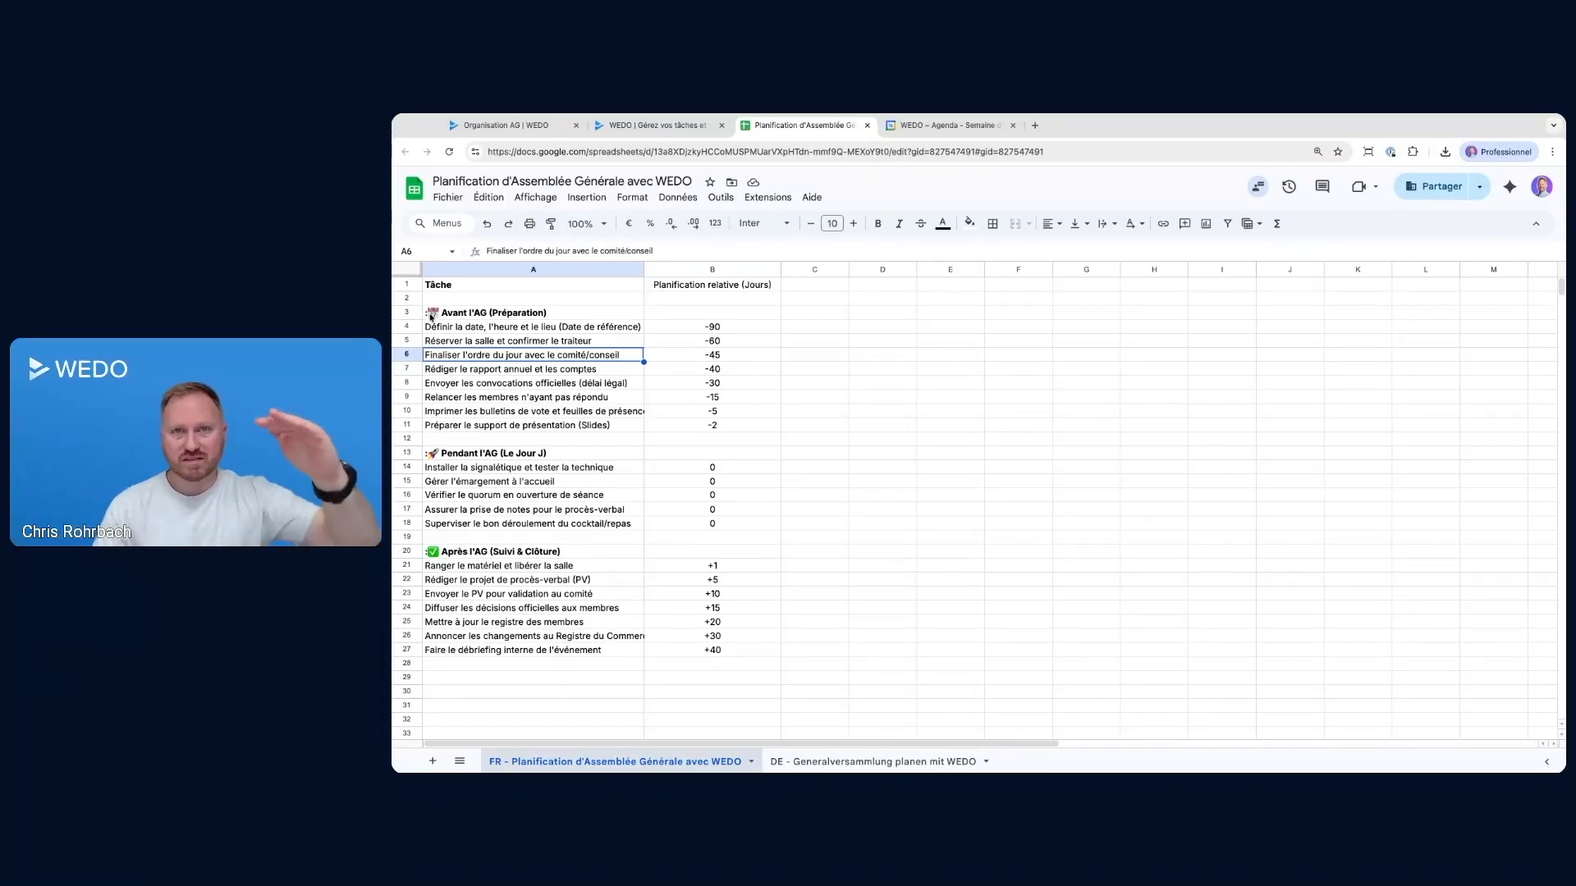
{"action": "left_click_drag", "start_coordinate": [450, 331], "coordinate": [466, 432]}
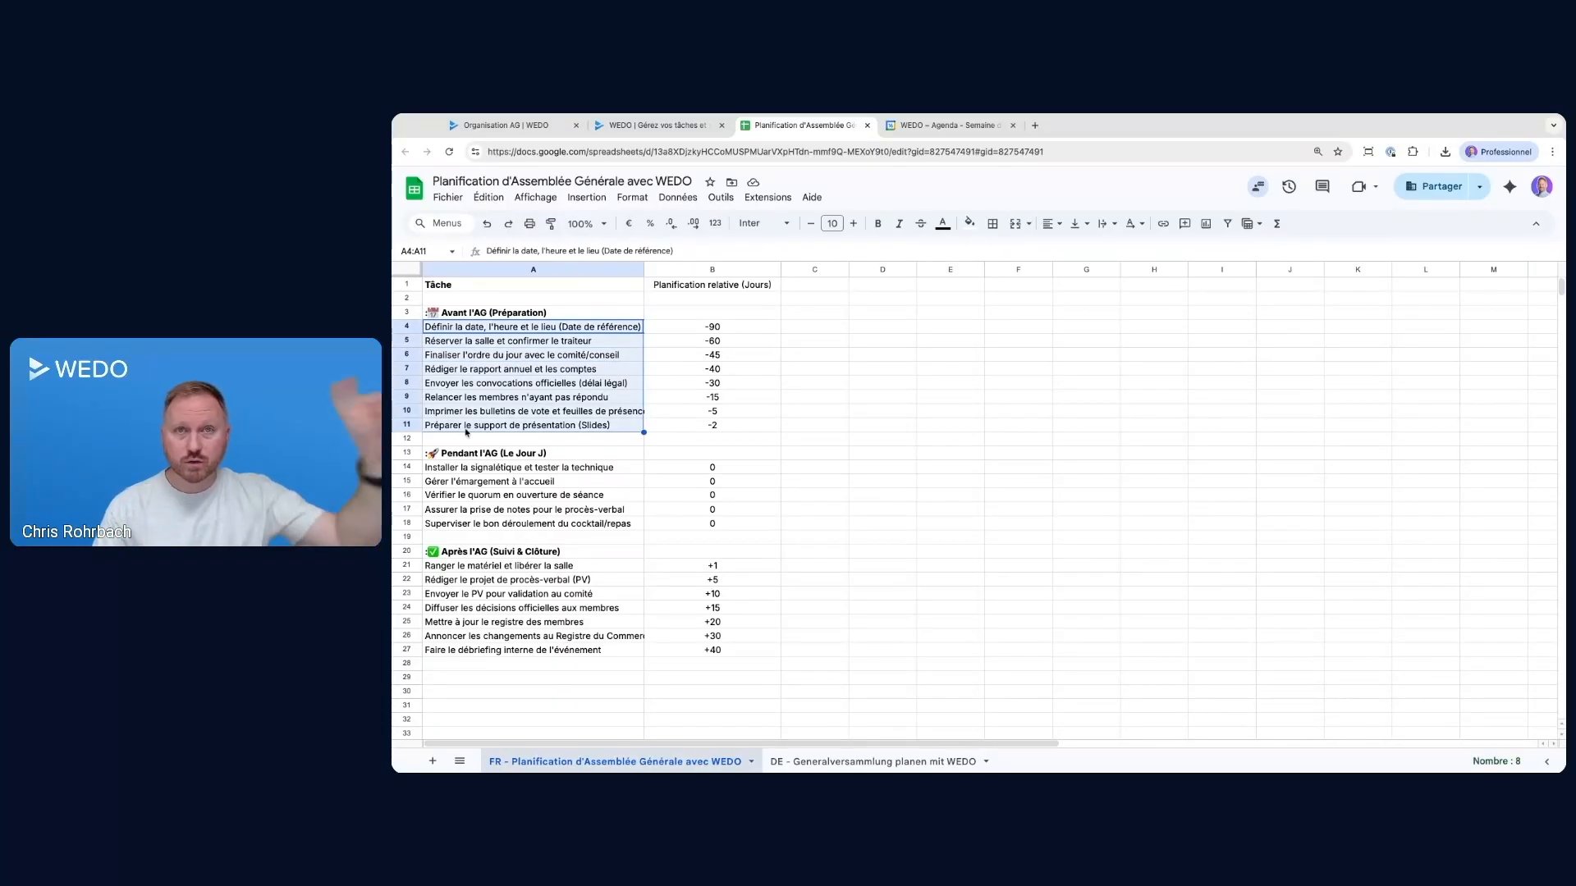
{"action": "left_click", "coordinate": [515, 315]}
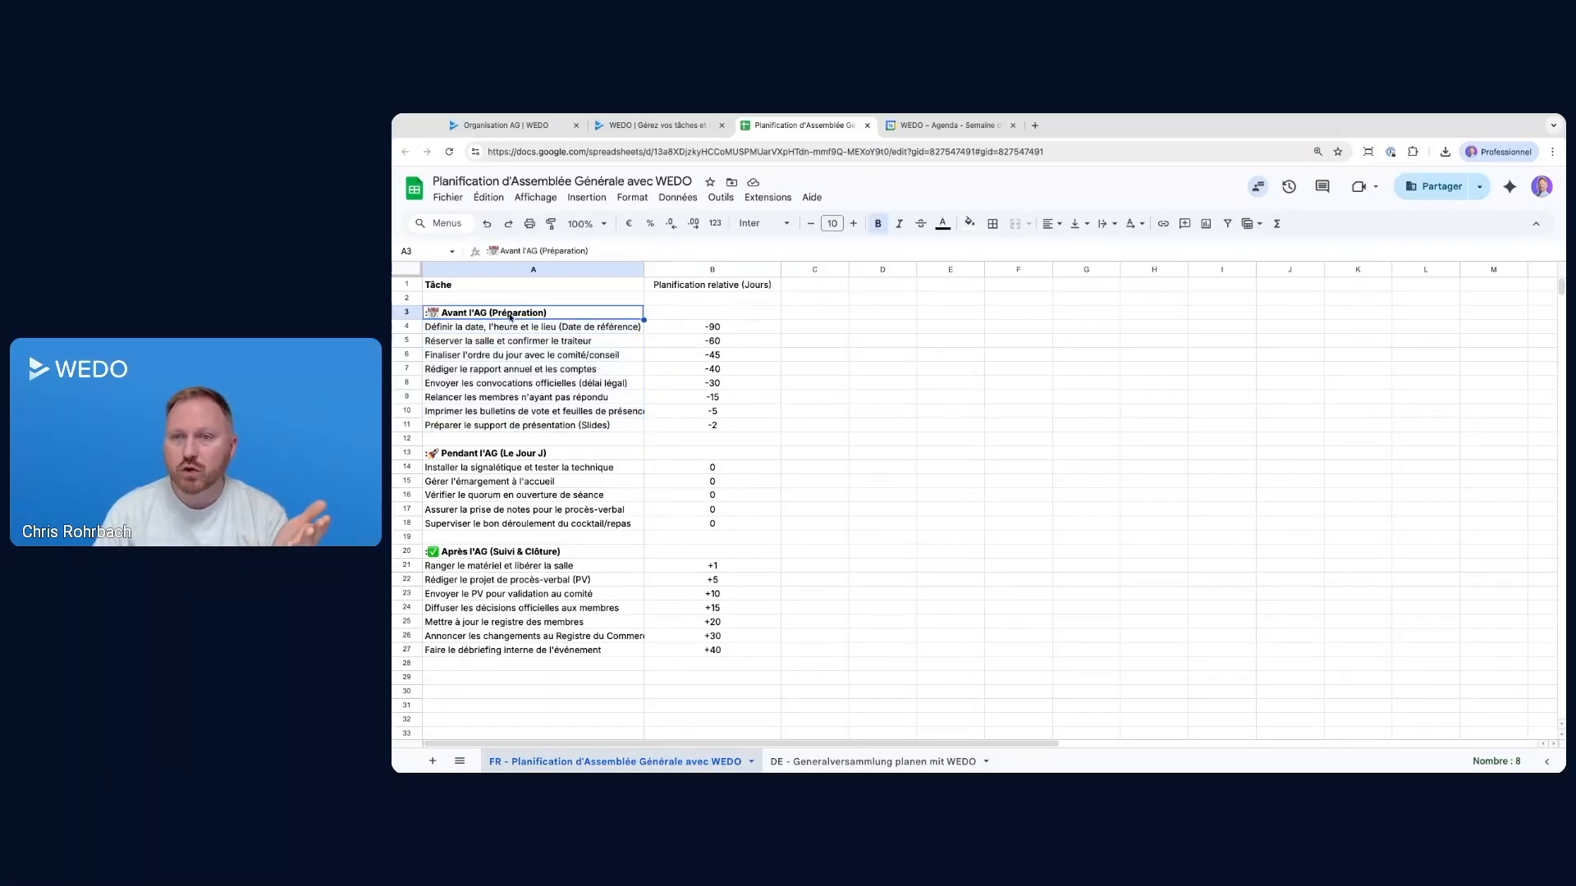
{"action": "key", "text": "shift+Down"}
{"action": "key", "text": "shift+Down"}
{"action": "key", "text": "shift+Down"}
{"action": "key", "text": "shift+Down"}
{"action": "key", "text": "shift+Down"}
{"action": "key", "text": "shift+Down"}
{"action": "key", "text": "shift+Down"}
{"action": "key", "text": "shift+Down"}
{"action": "key", "text": "shift+Down"}
{"action": "key", "text": "shift+Down"}
{"action": "key", "text": "shift+Down"}
{"action": "key", "text": "shift+Down"}
{"action": "key", "text": "shift+Down"}
{"action": "key", "text": "shift+Down"}
{"action": "key", "text": "shift+Down"}
{"action": "key", "text": "shift+Down"}
{"action": "key", "text": "shift+Down"}
{"action": "key", "text": "shift+Down"}
{"action": "key", "text": "shift+Down"}
{"action": "key", "text": "shift+Down"}
{"action": "key", "text": "shift+Down"}
{"action": "key", "text": "shift+Down"}
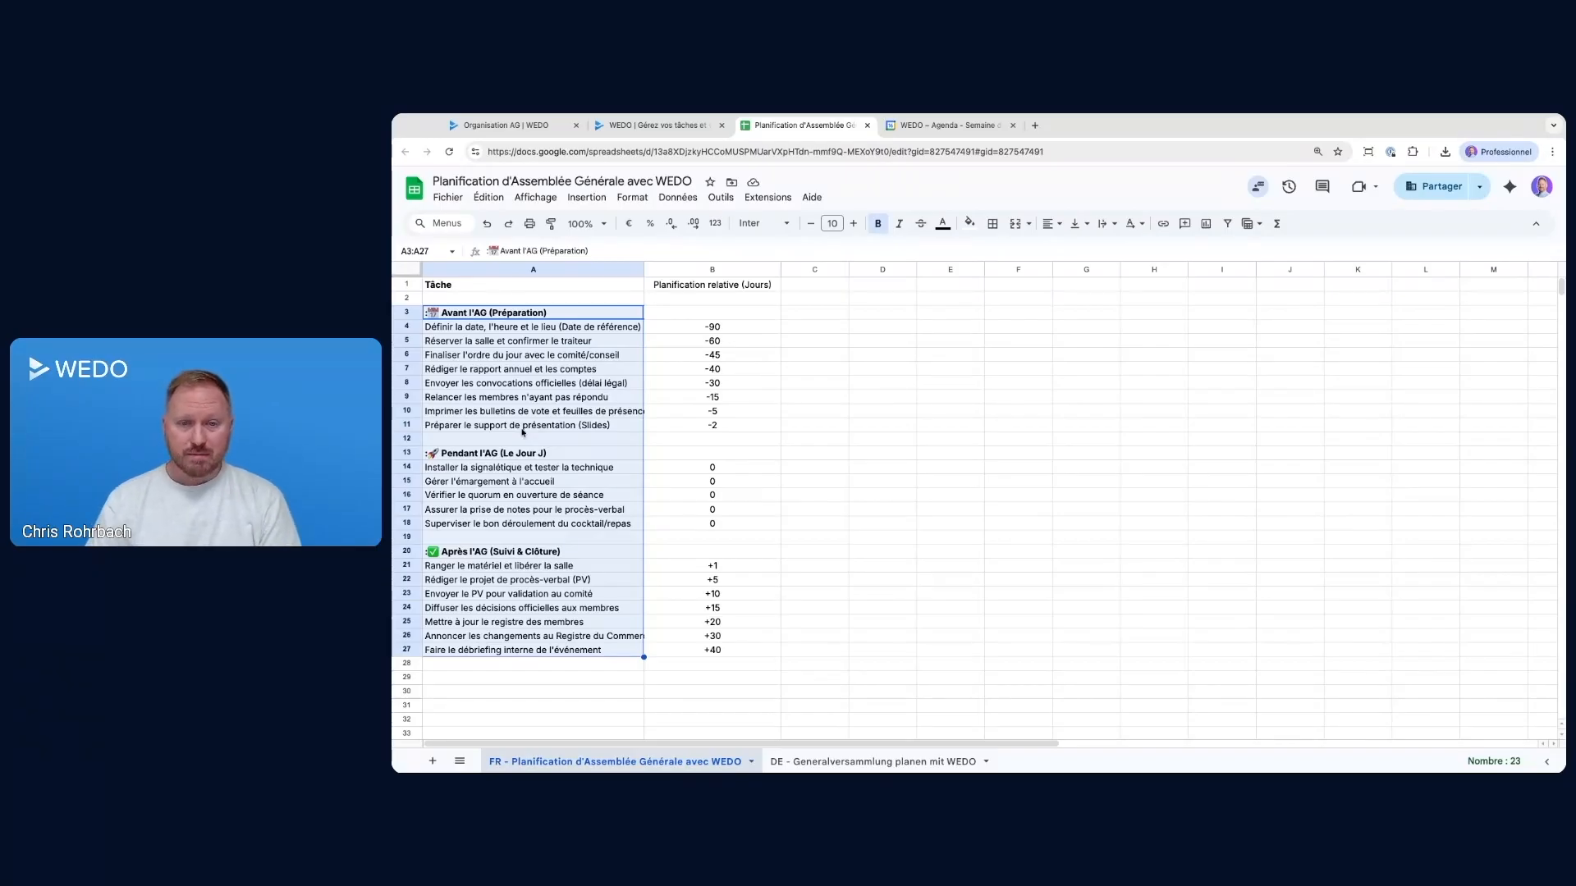
{"action": "key", "text": "super+c"}
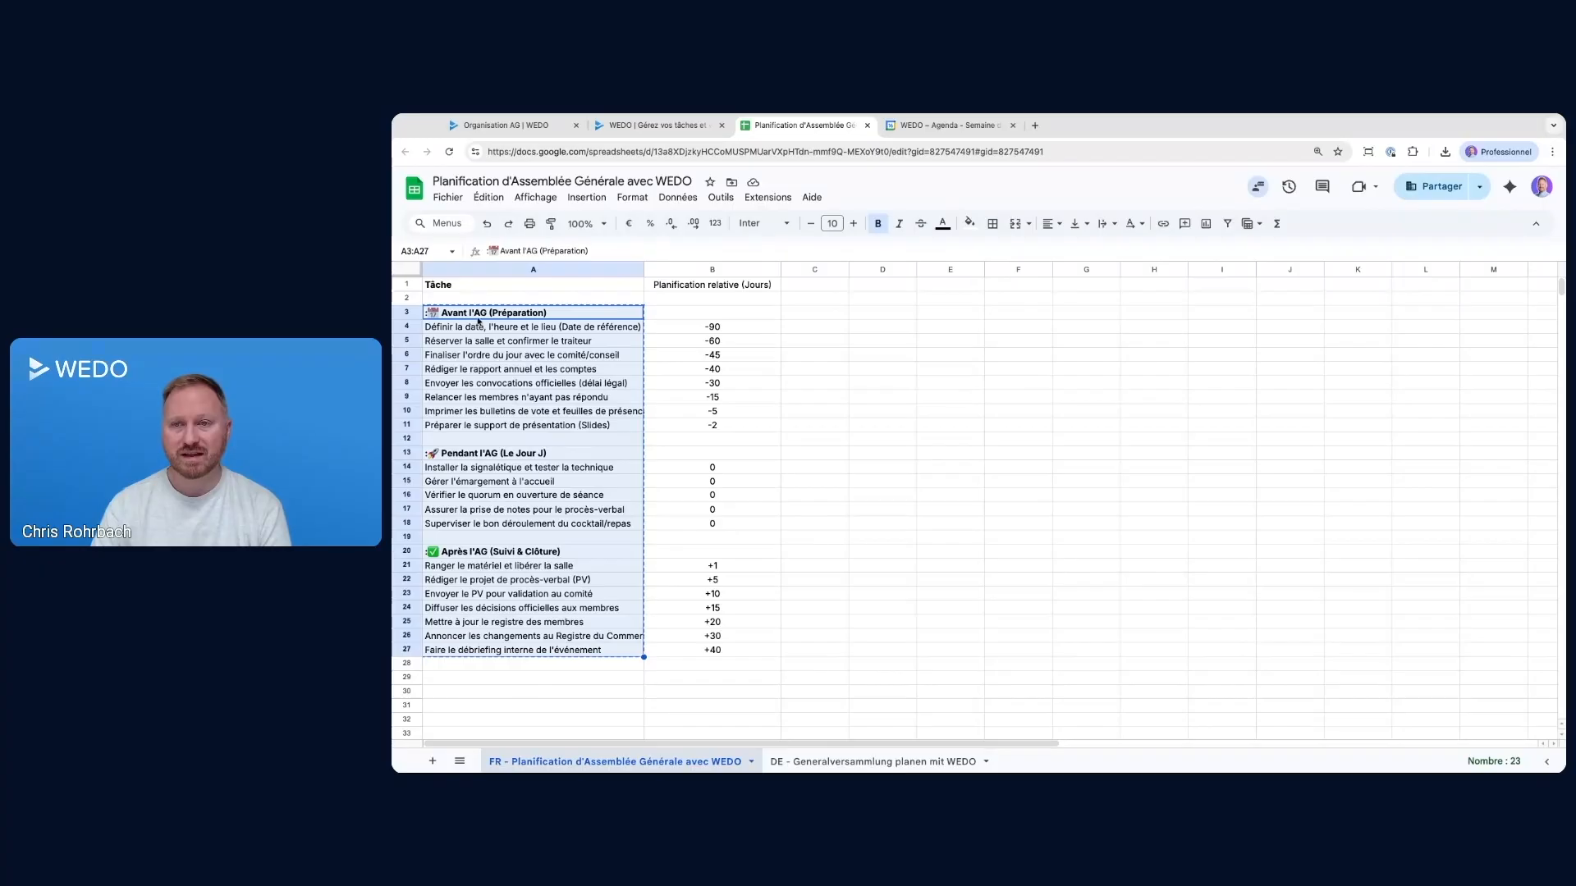
Switch to the Organisation AG template, paste the copied list into its tasks, review the detected sections, and create the new tasks
{"action": "left_click", "coordinate": [532, 126]}
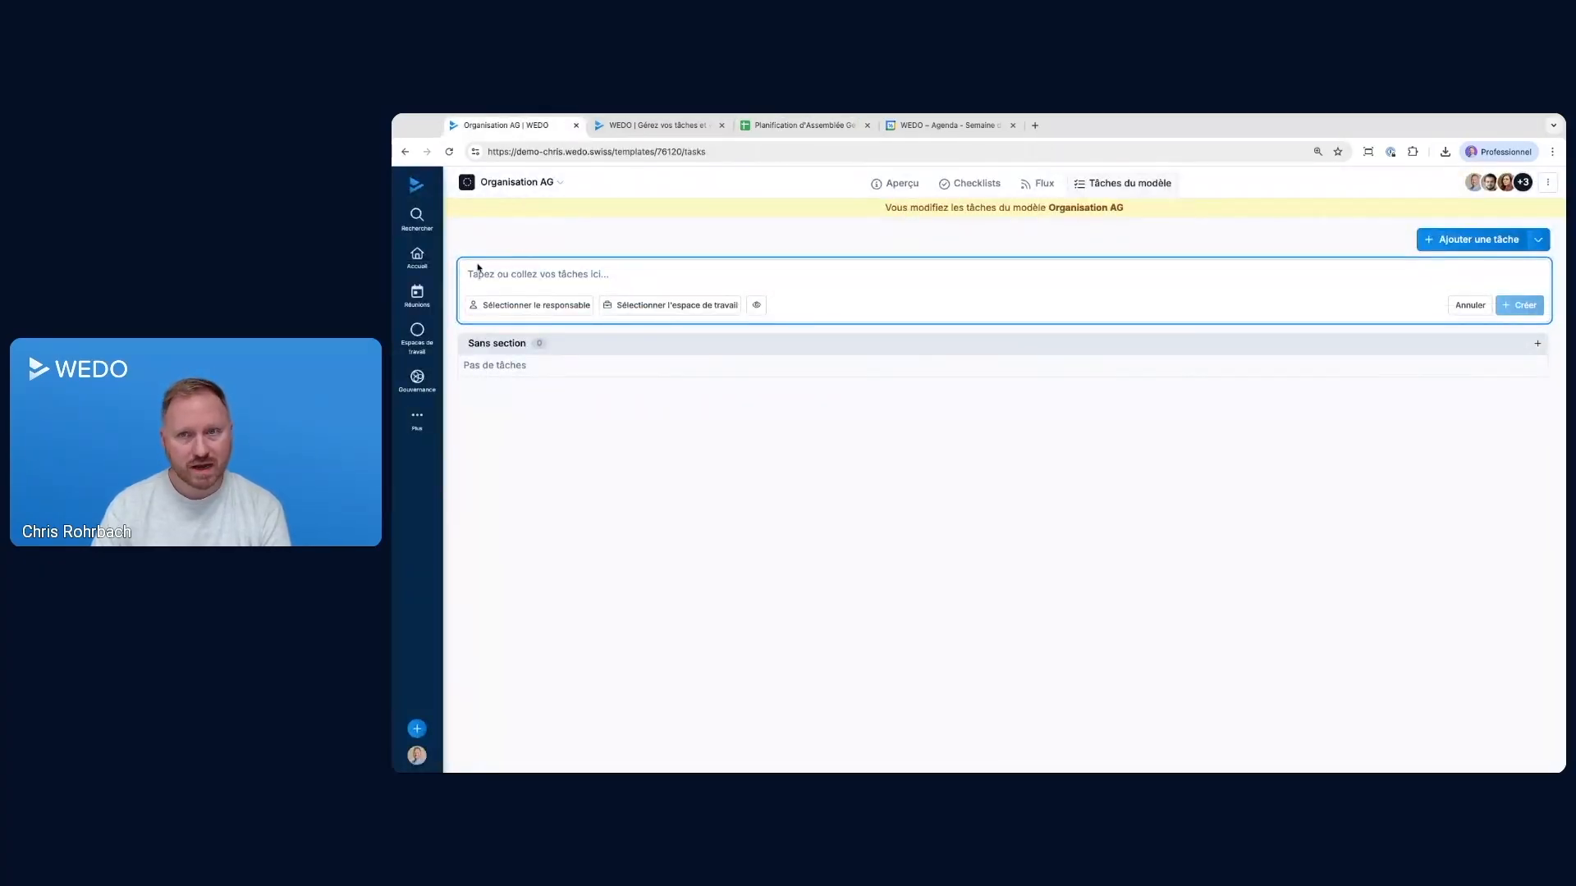
{"action": "key", "text": "ctrl+v"}
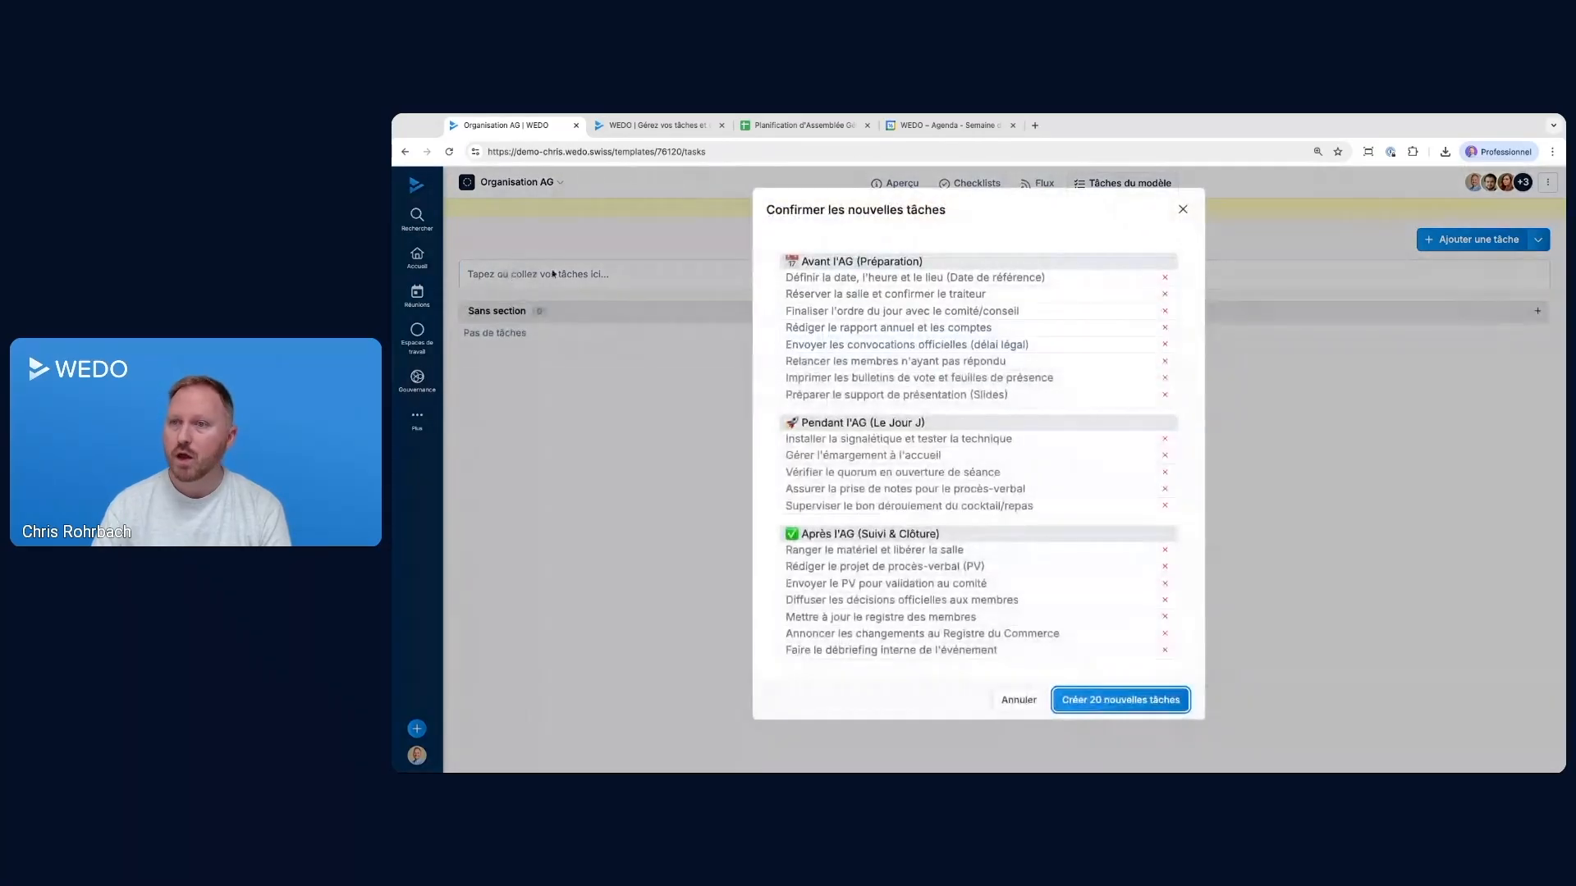
{"action": "left_click_drag", "start_coordinate": [802, 261], "coordinate": [922, 262]}
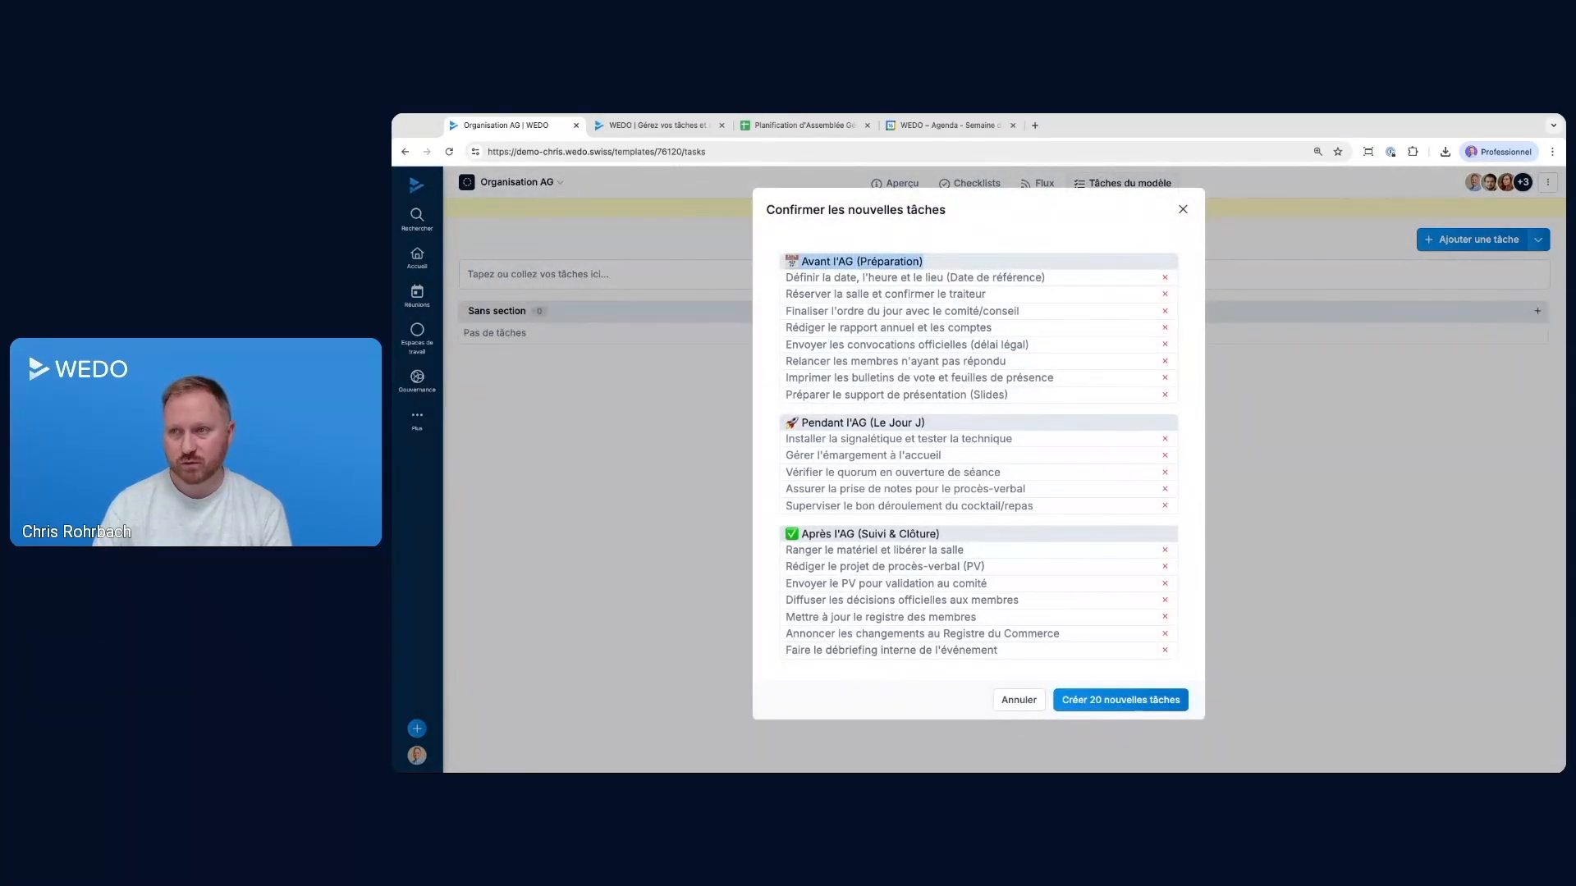
{"action": "left_click_drag", "start_coordinate": [803, 422], "coordinate": [924, 422]}
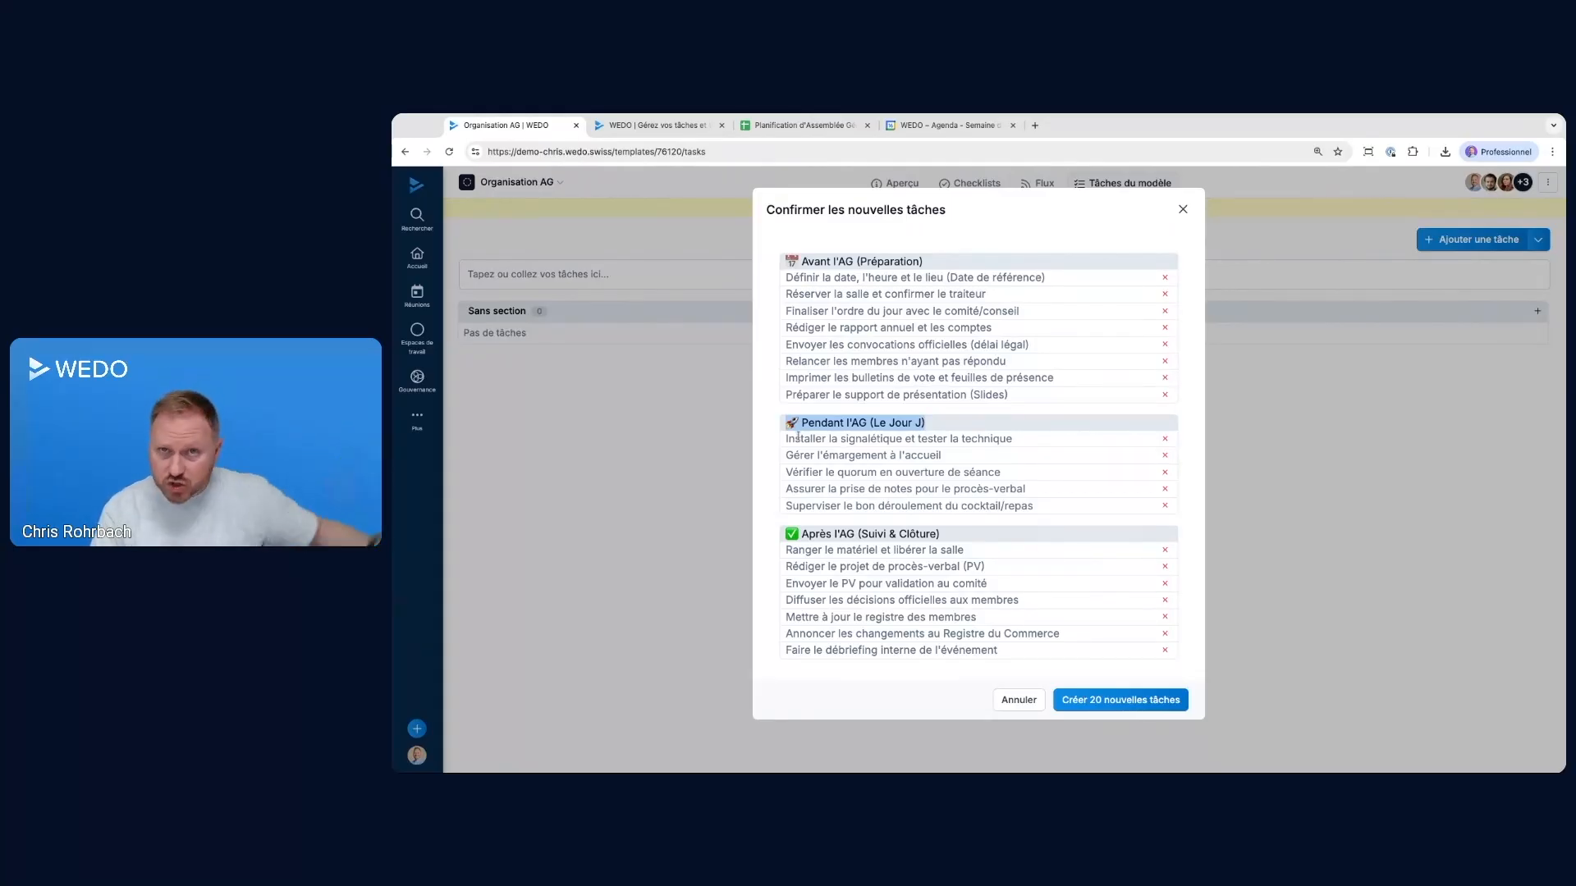
{"action": "left_click_drag", "start_coordinate": [802, 439], "coordinate": [1025, 488]}
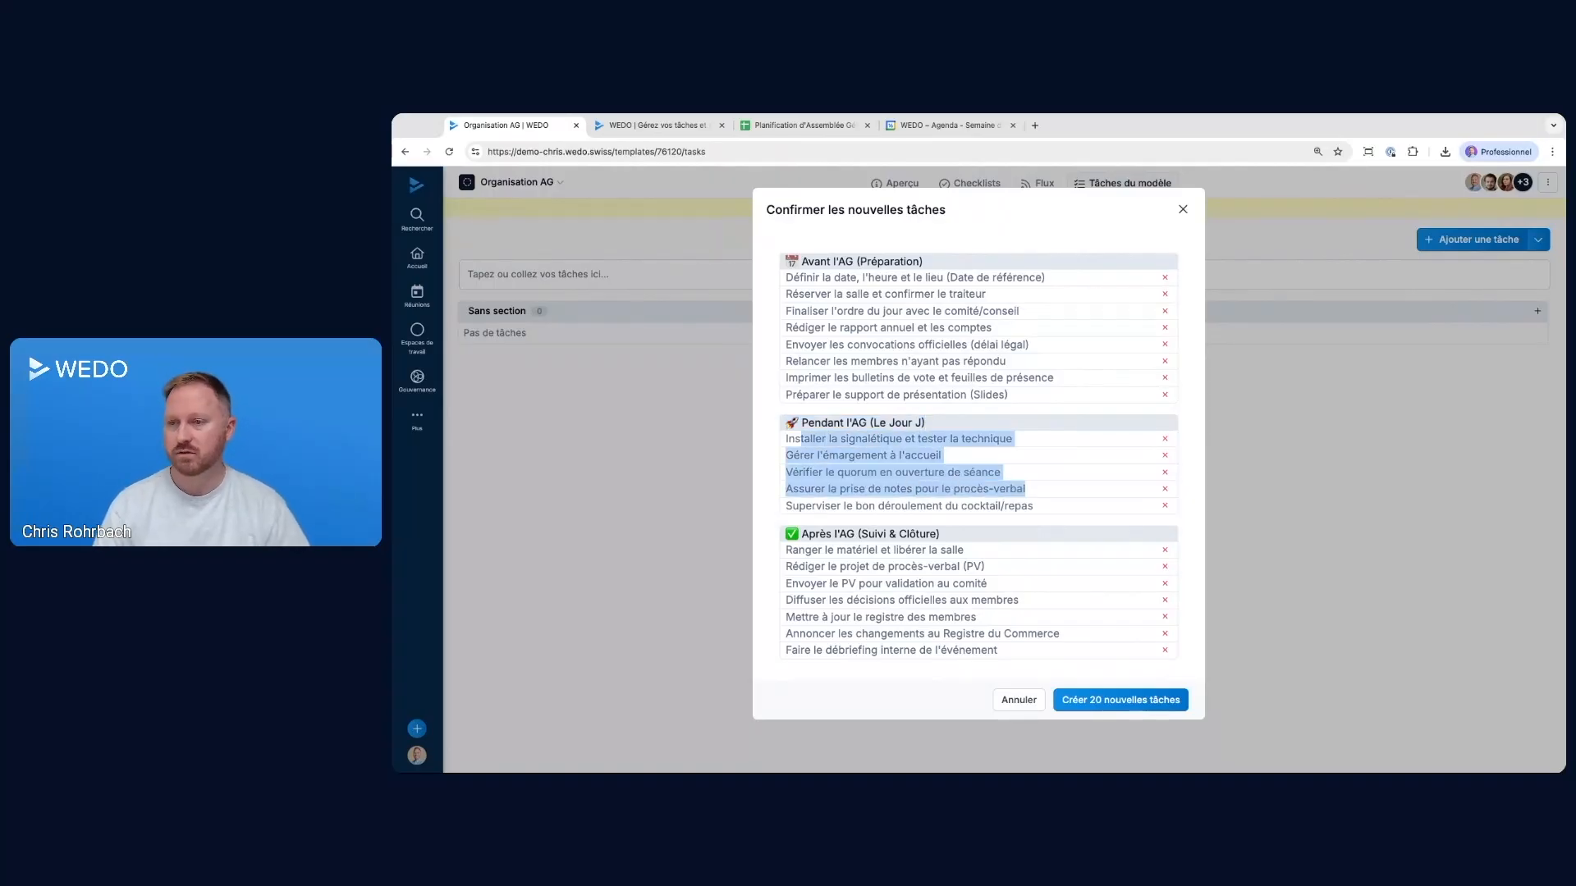
{"action": "left_click", "coordinate": [1157, 700]}
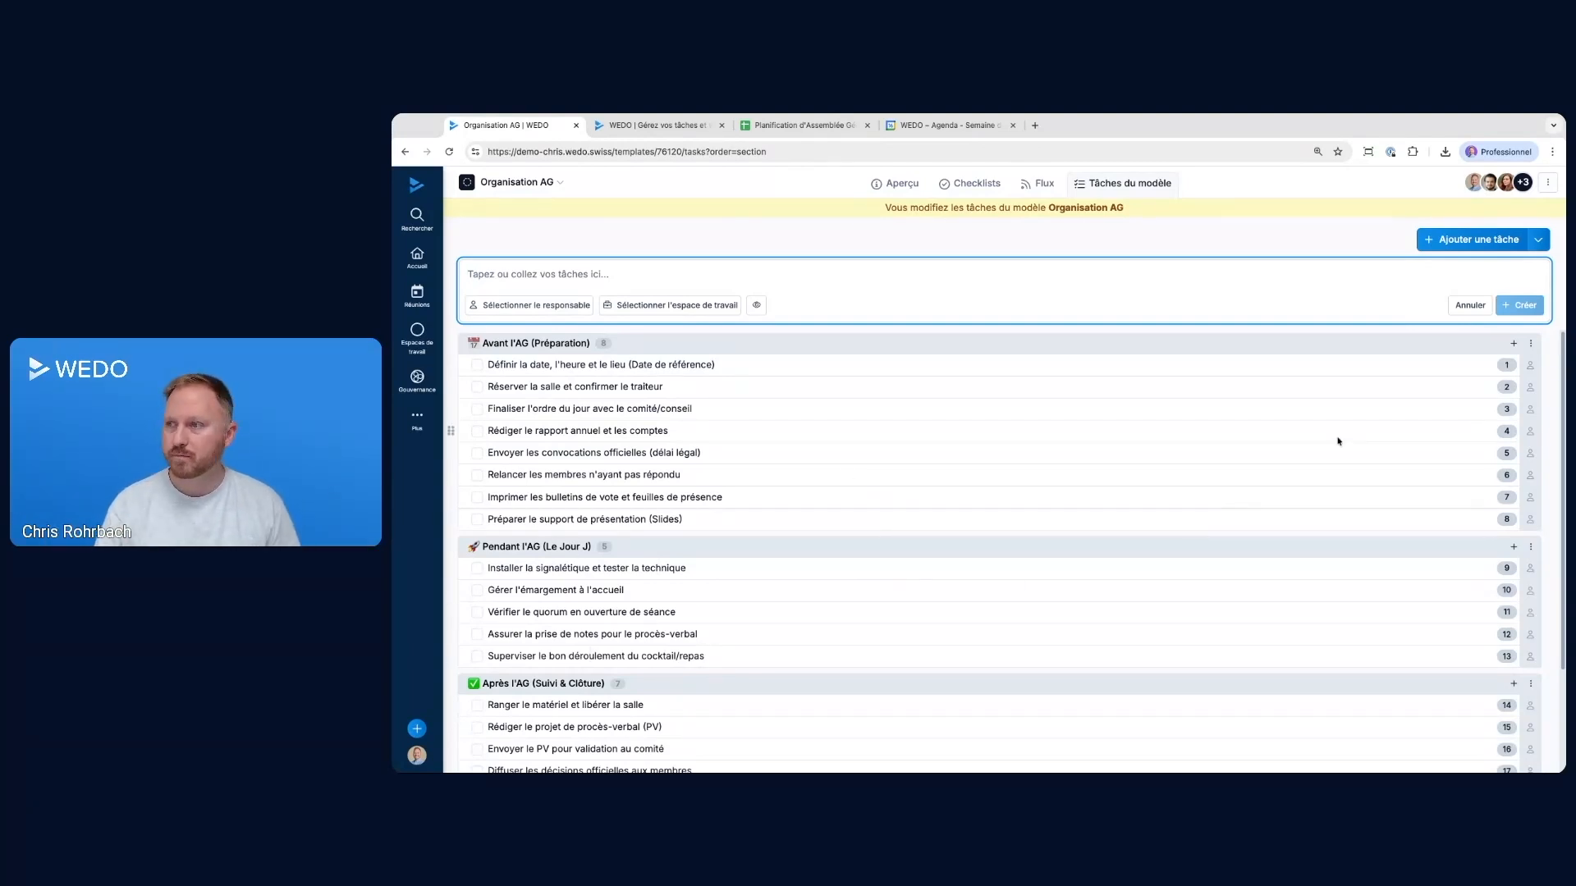
Set the colour of the Avant l'AG (Préparation) section to lime green
{"action": "left_click", "coordinate": [1530, 343]}
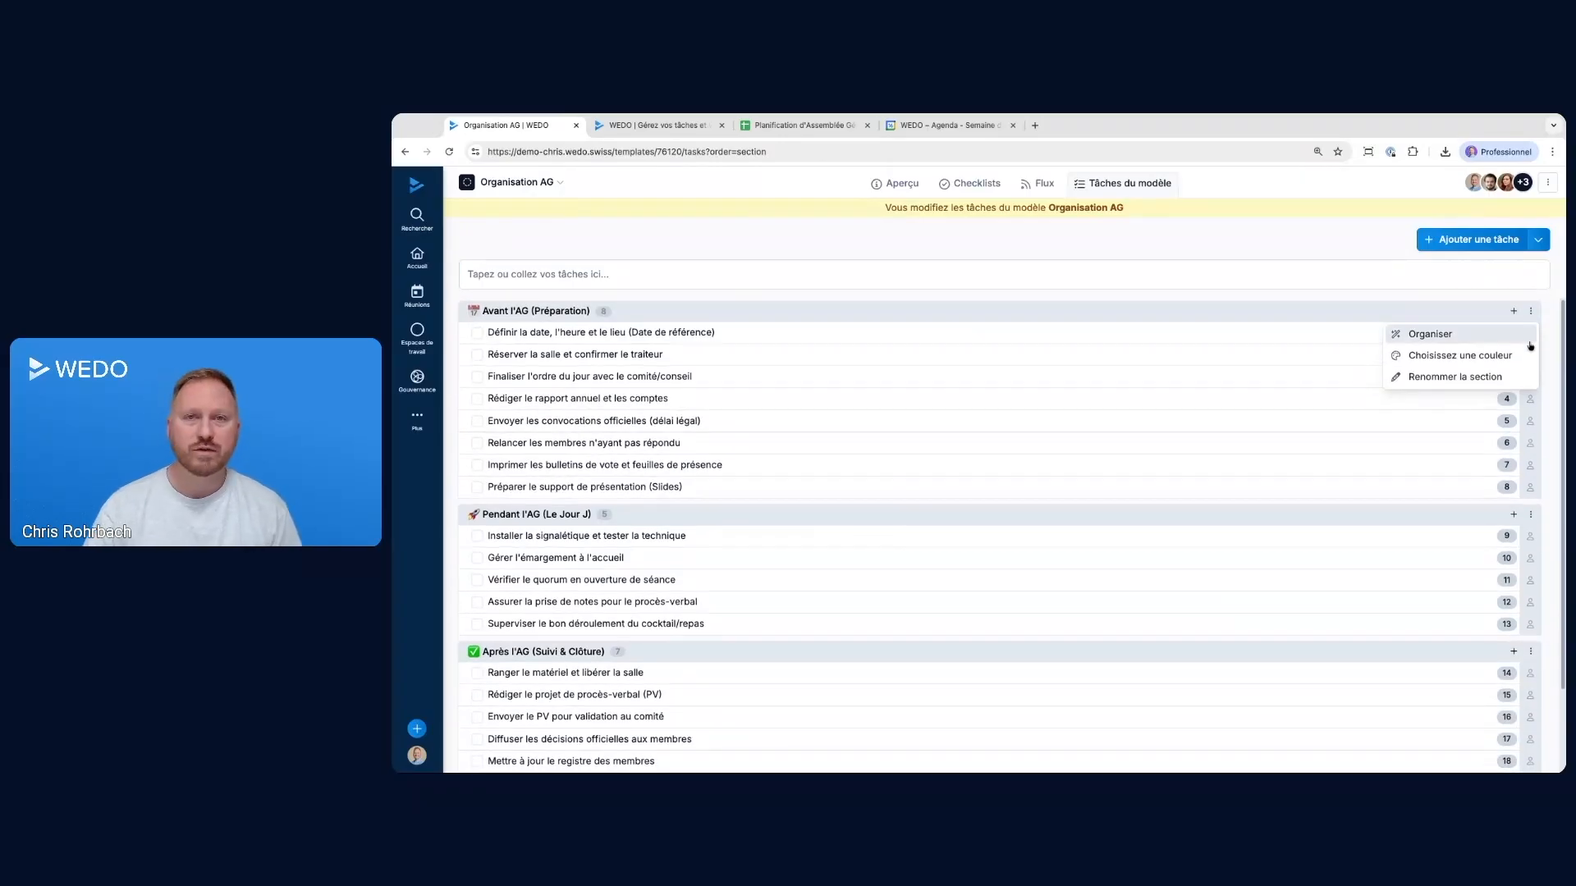
{"action": "left_click", "coordinate": [1440, 356]}
{"action": "left_click", "coordinate": [1042, 273]}
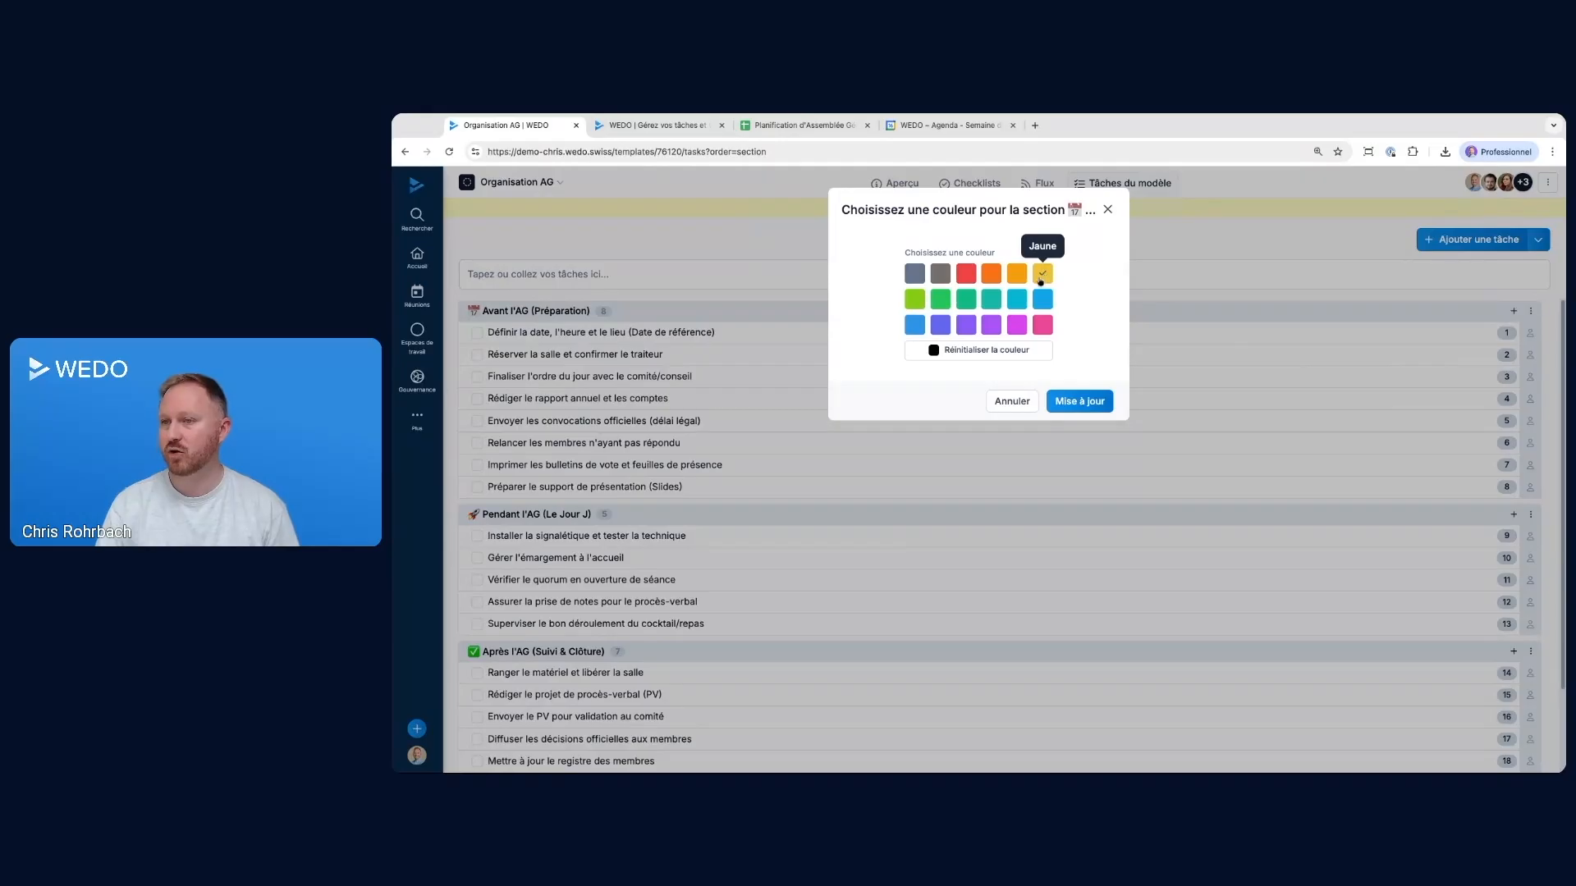
{"action": "left_click", "coordinate": [914, 299]}
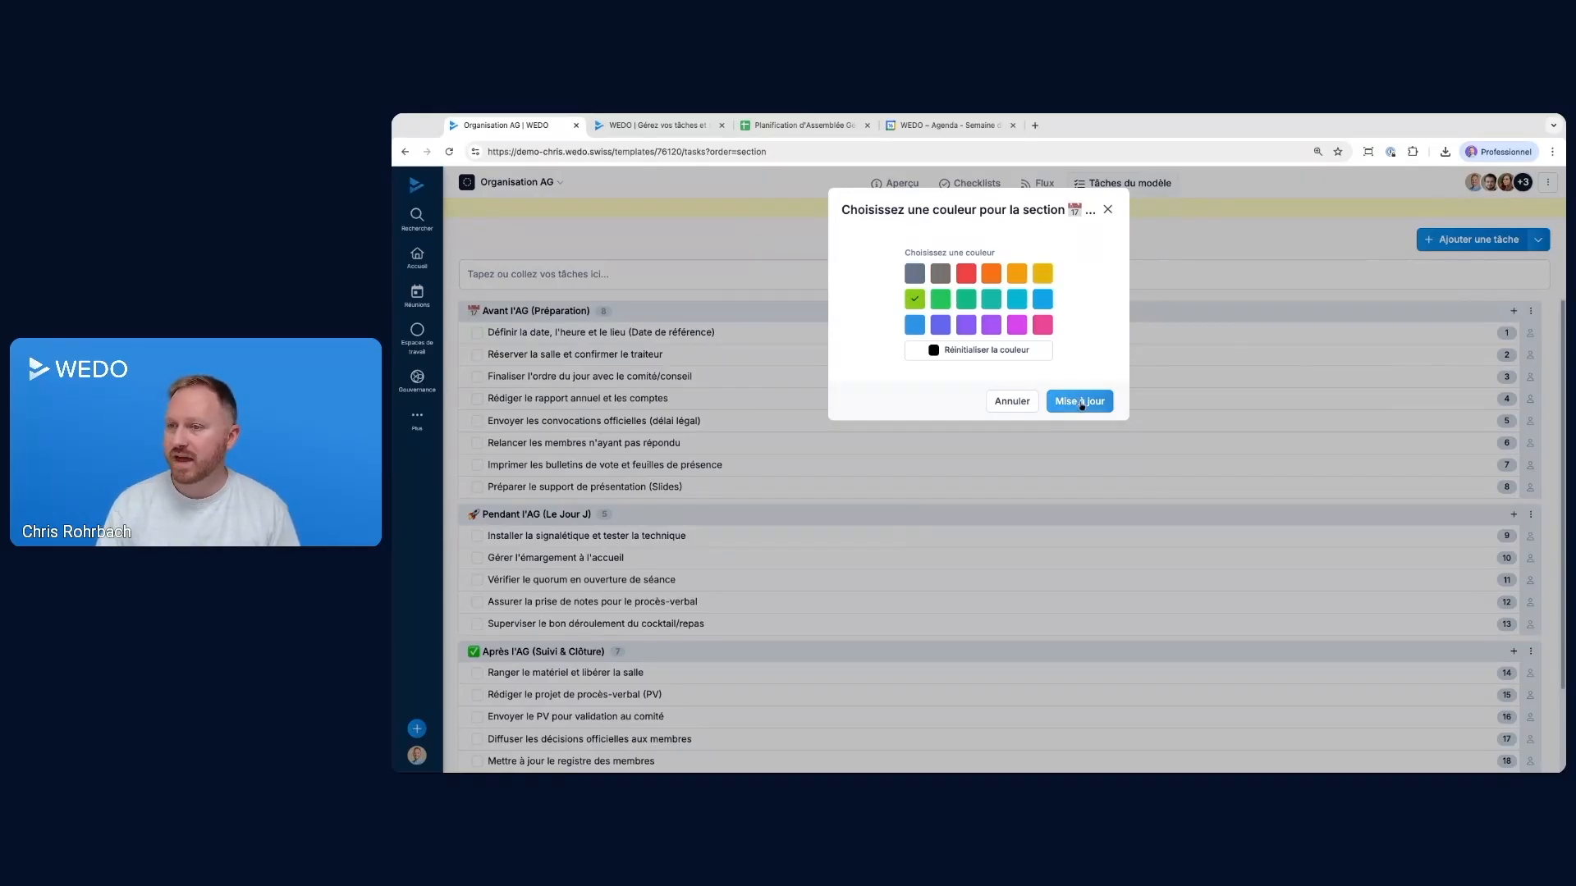
{"action": "left_click", "coordinate": [1079, 401]}
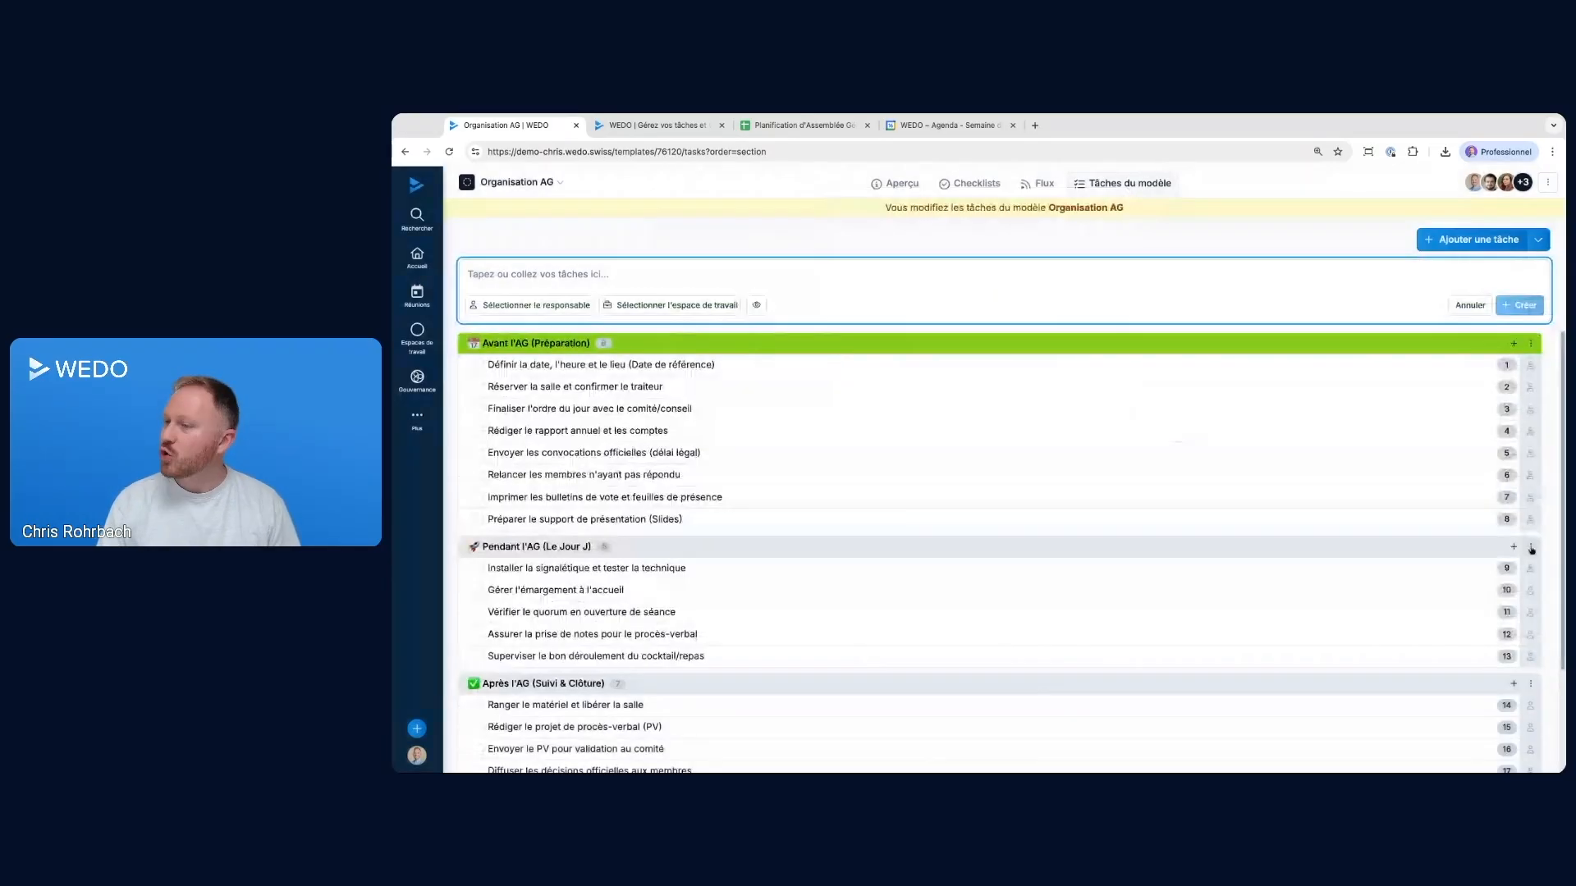
Set the colour of the Pendant l'AG (Le Jour J) section to Bleu canard
{"action": "left_click", "coordinate": [1531, 515]}
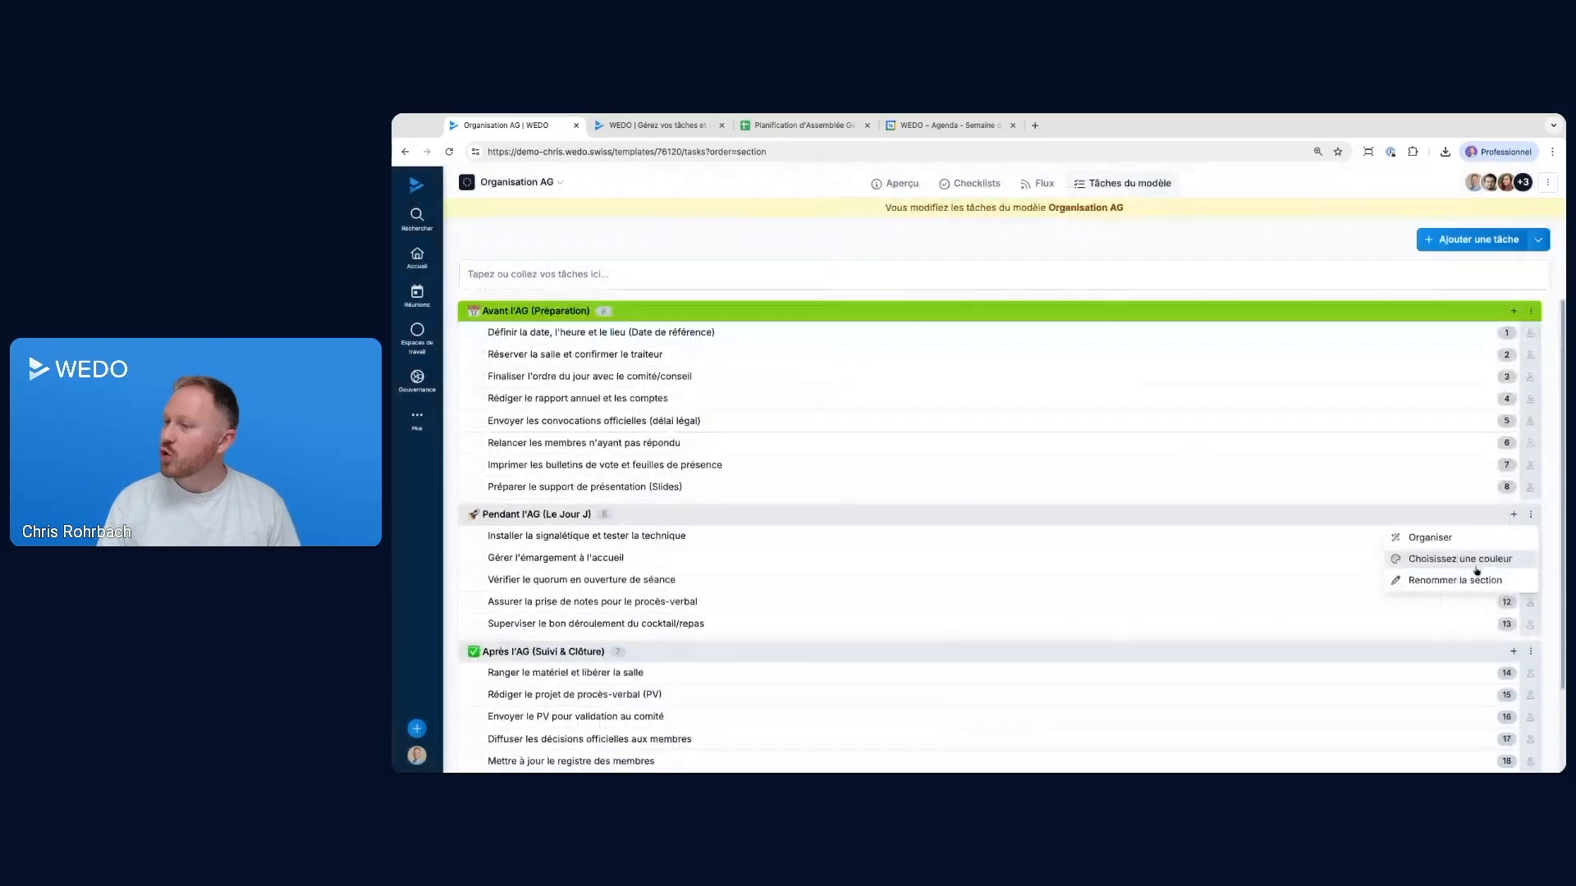
{"action": "left_click", "coordinate": [1463, 563]}
{"action": "left_click", "coordinate": [991, 299]}
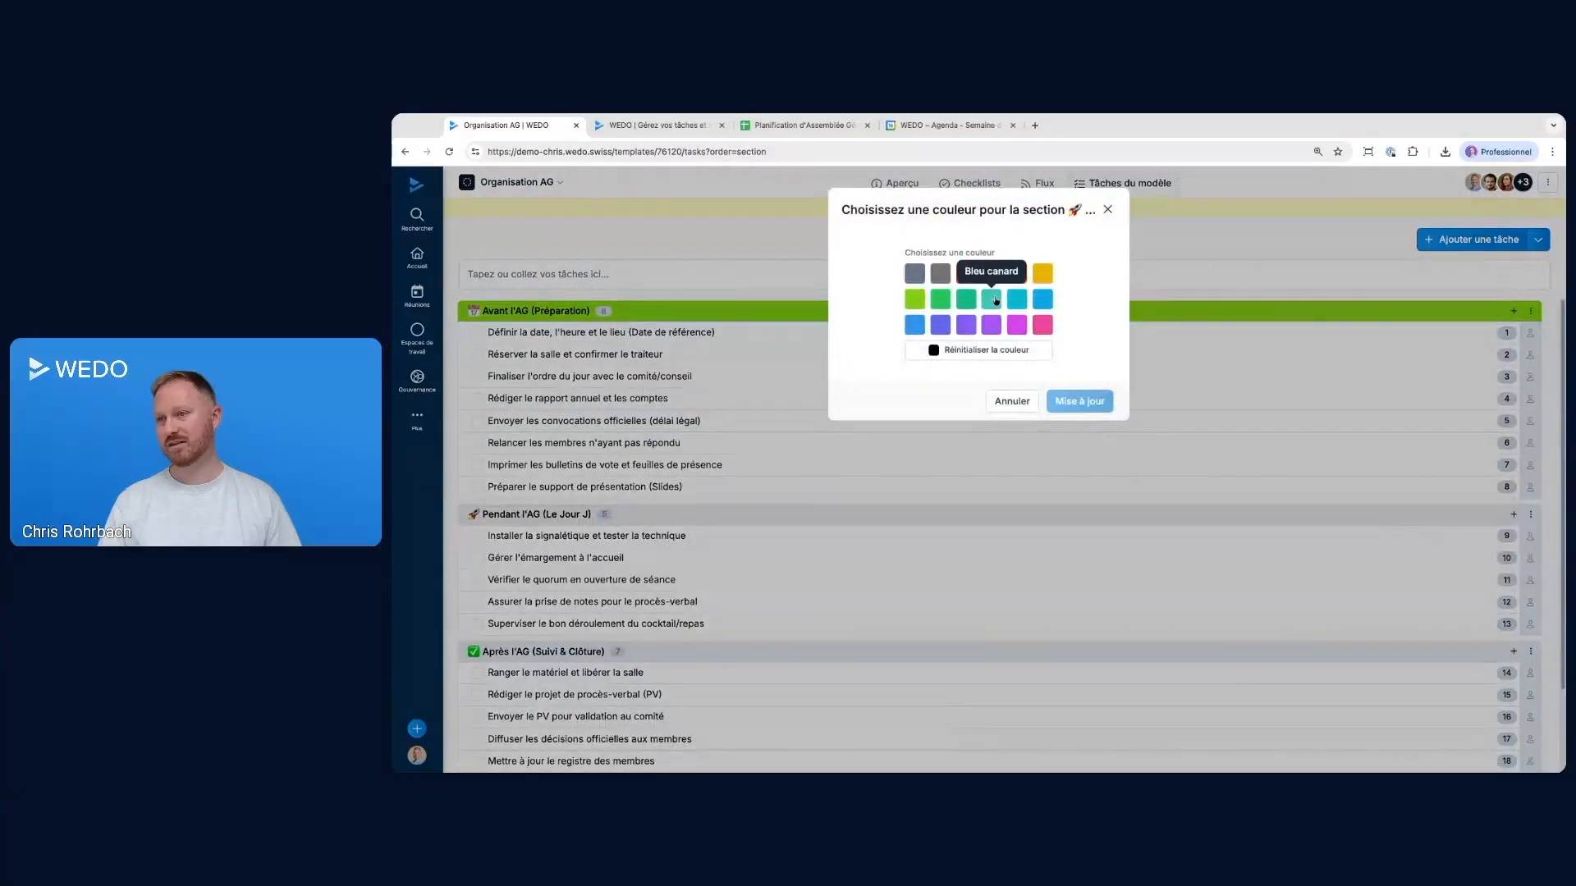
{"action": "left_click", "coordinate": [1058, 400]}
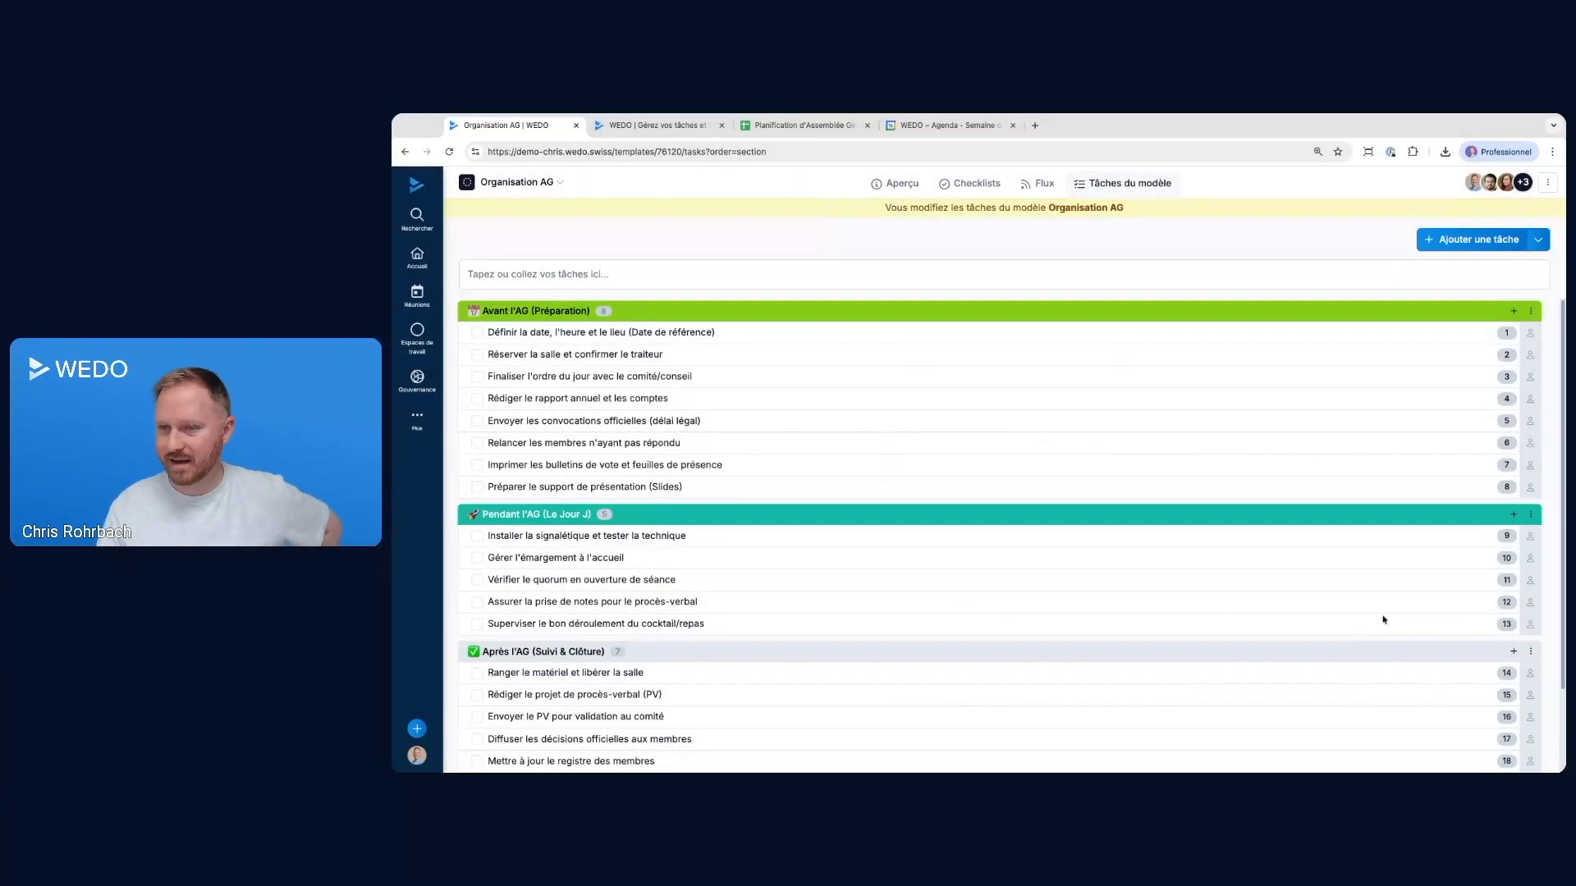
Set the colour of the Après l'AG (Suivi & Clôture) section to blue
{"action": "left_click", "coordinate": [1530, 650]}
{"action": "left_click", "coordinate": [1459, 695]}
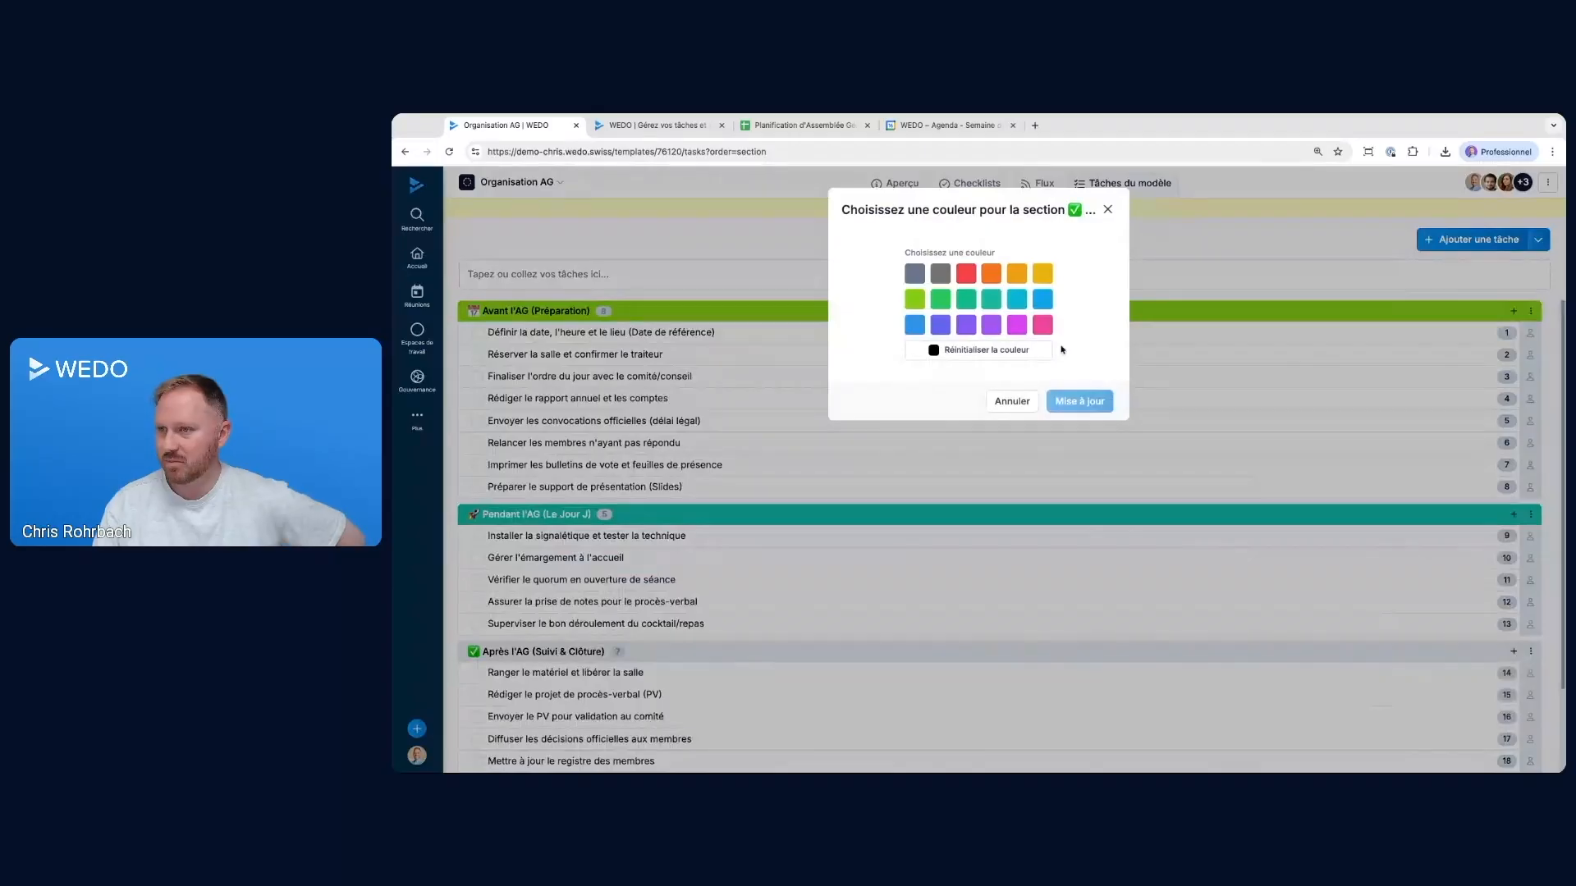
{"action": "left_click", "coordinate": [914, 324]}
{"action": "left_click", "coordinate": [1085, 404]}
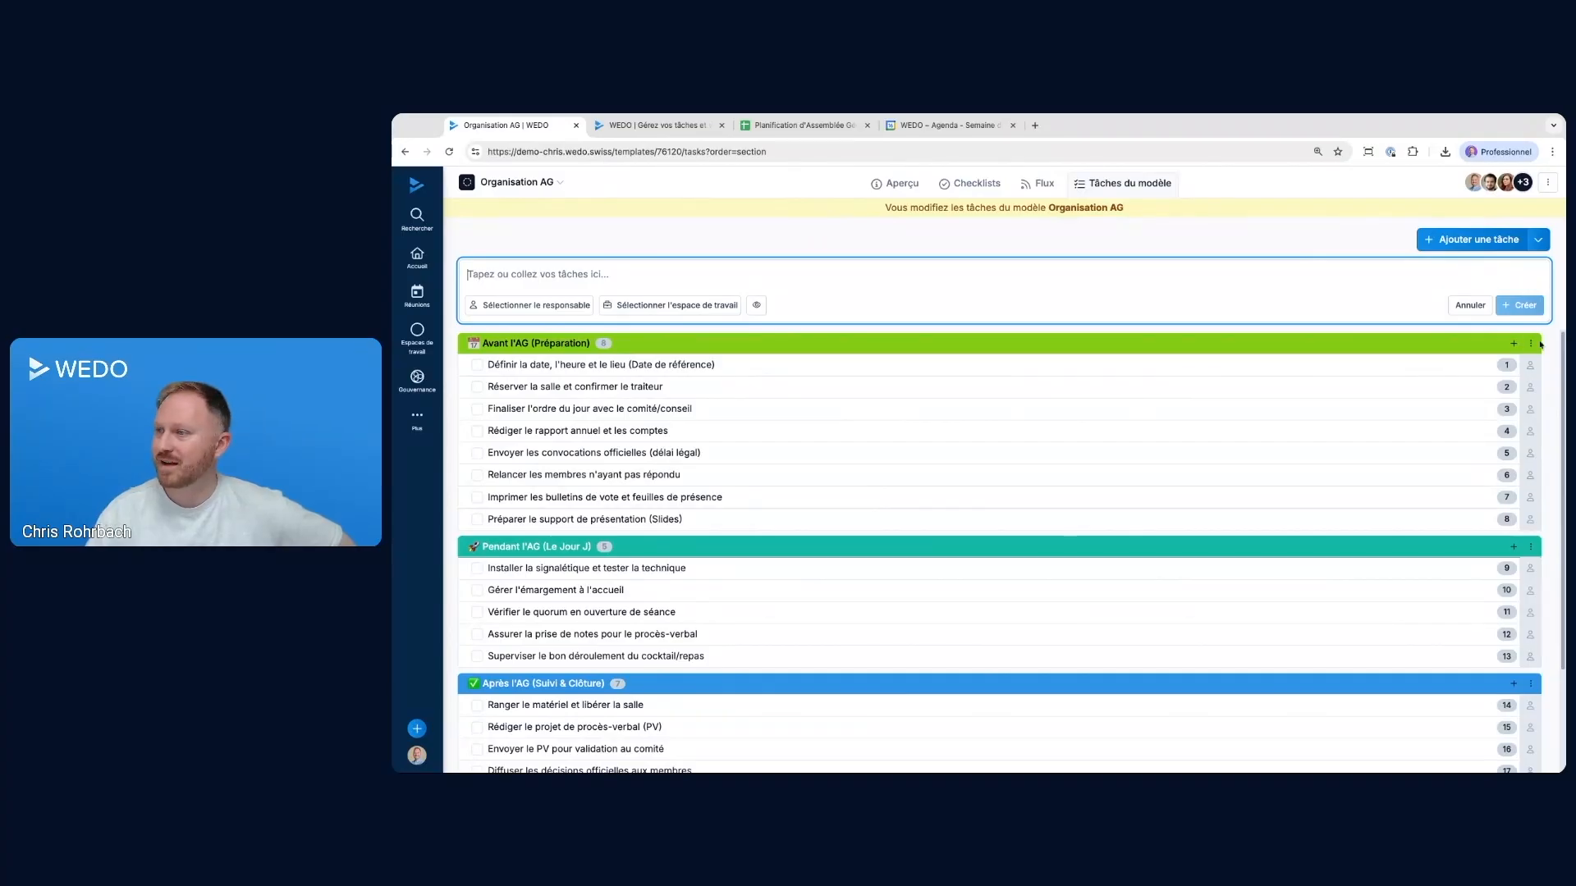
{"action": "left_click", "coordinate": [1530, 344]}
{"action": "left_click", "coordinate": [1449, 357]}
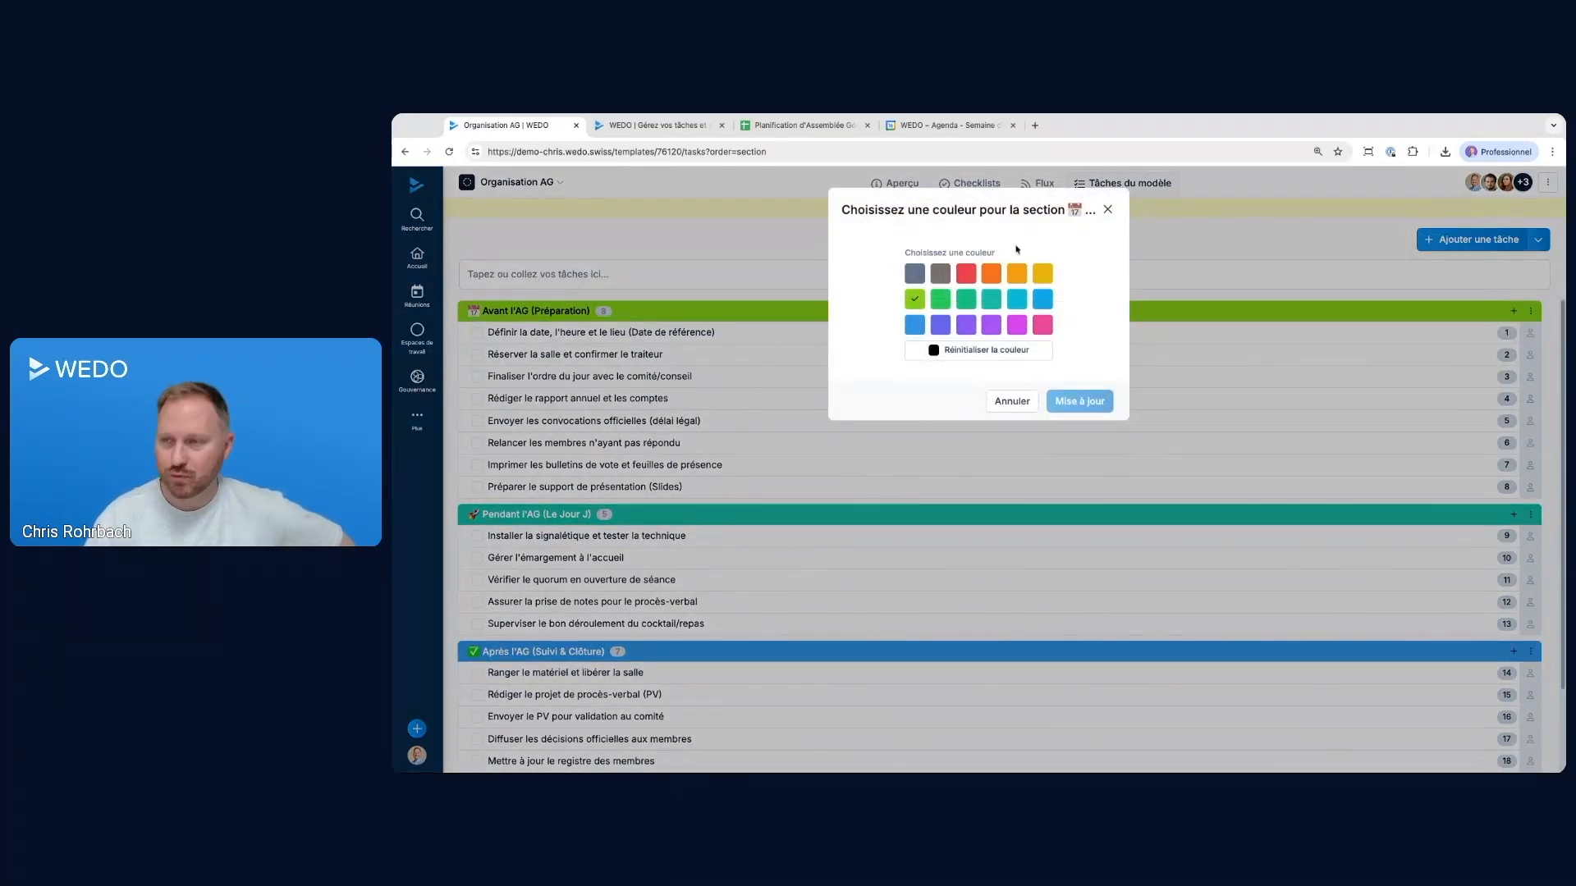
{"action": "left_click", "coordinate": [1108, 210]}
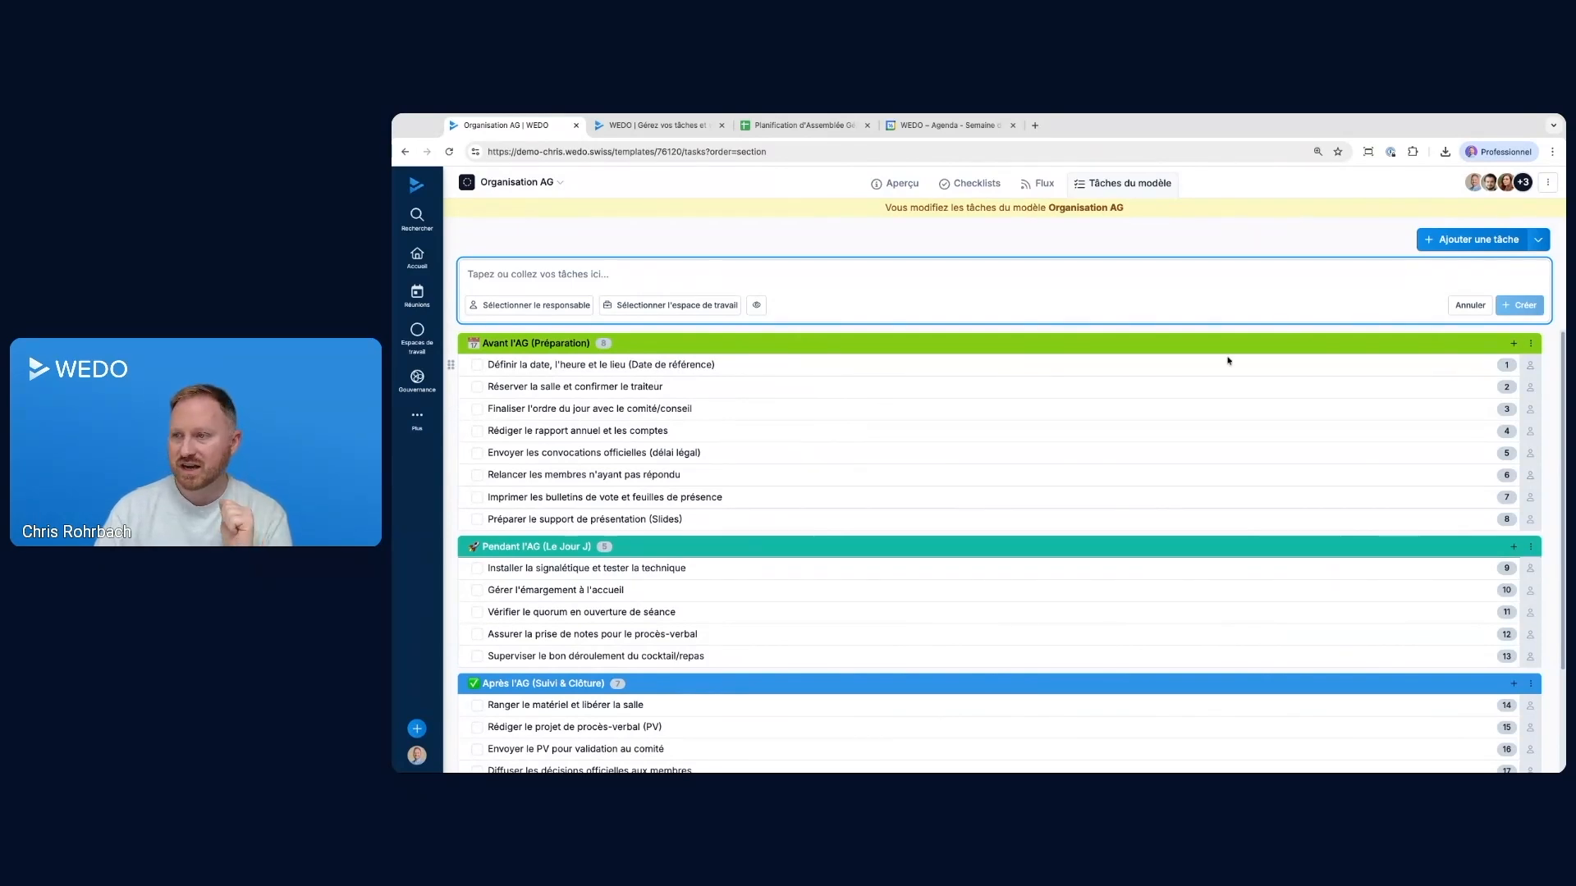
Assign the tasks Réserver la salle et confirmer le traiteur and Finaliser l'ordre du jour avec le comité/conseil to two different template members
{"action": "left_click", "coordinate": [1530, 369]}
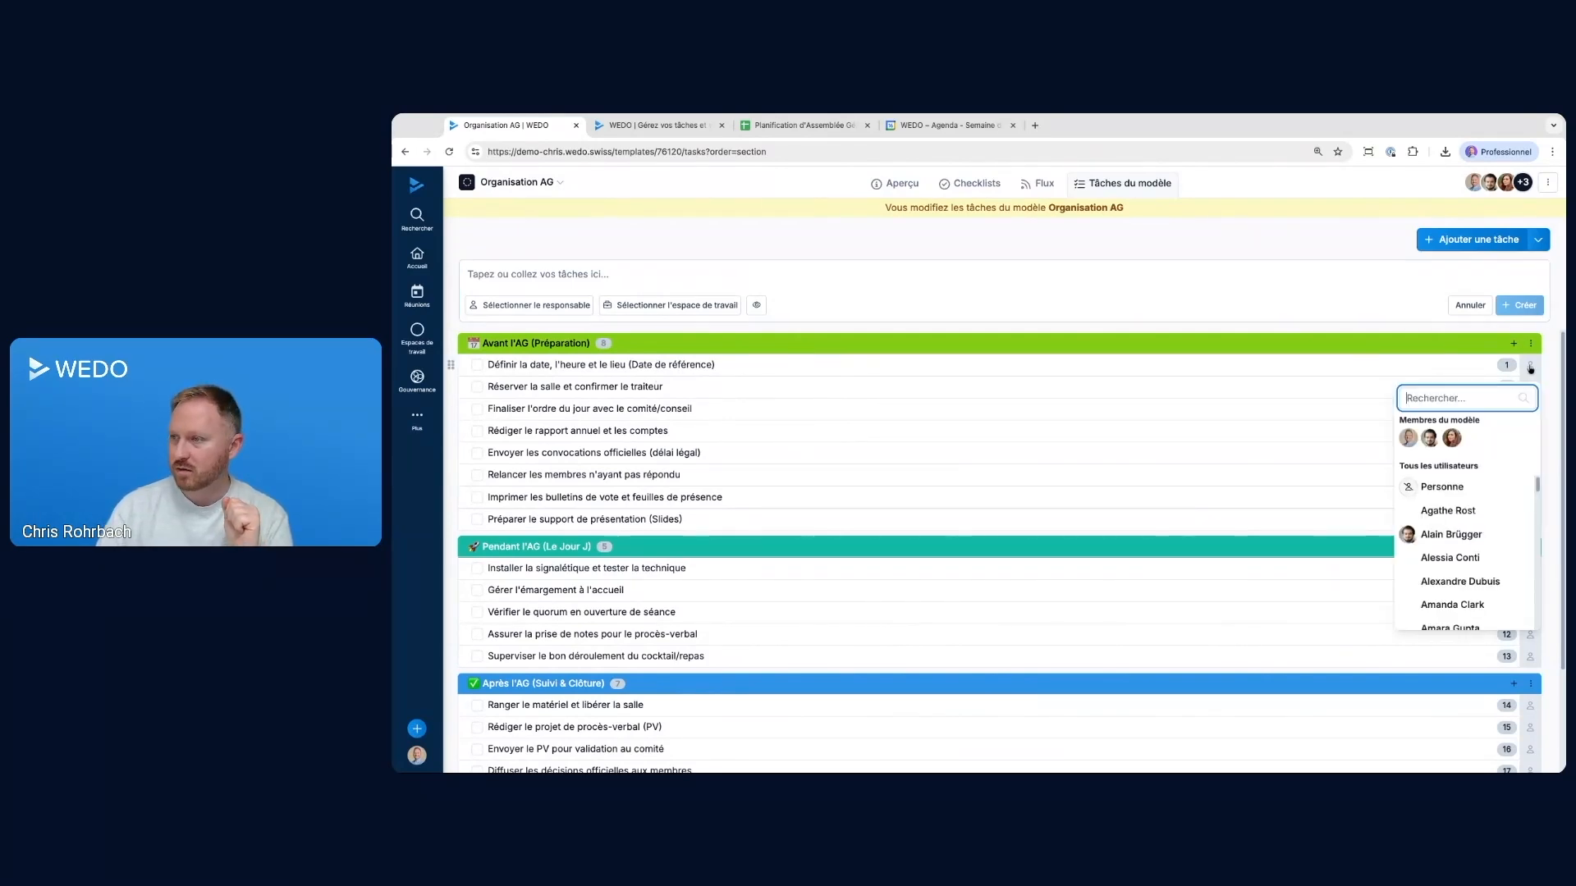
{"action": "left_click", "coordinate": [1226, 352]}
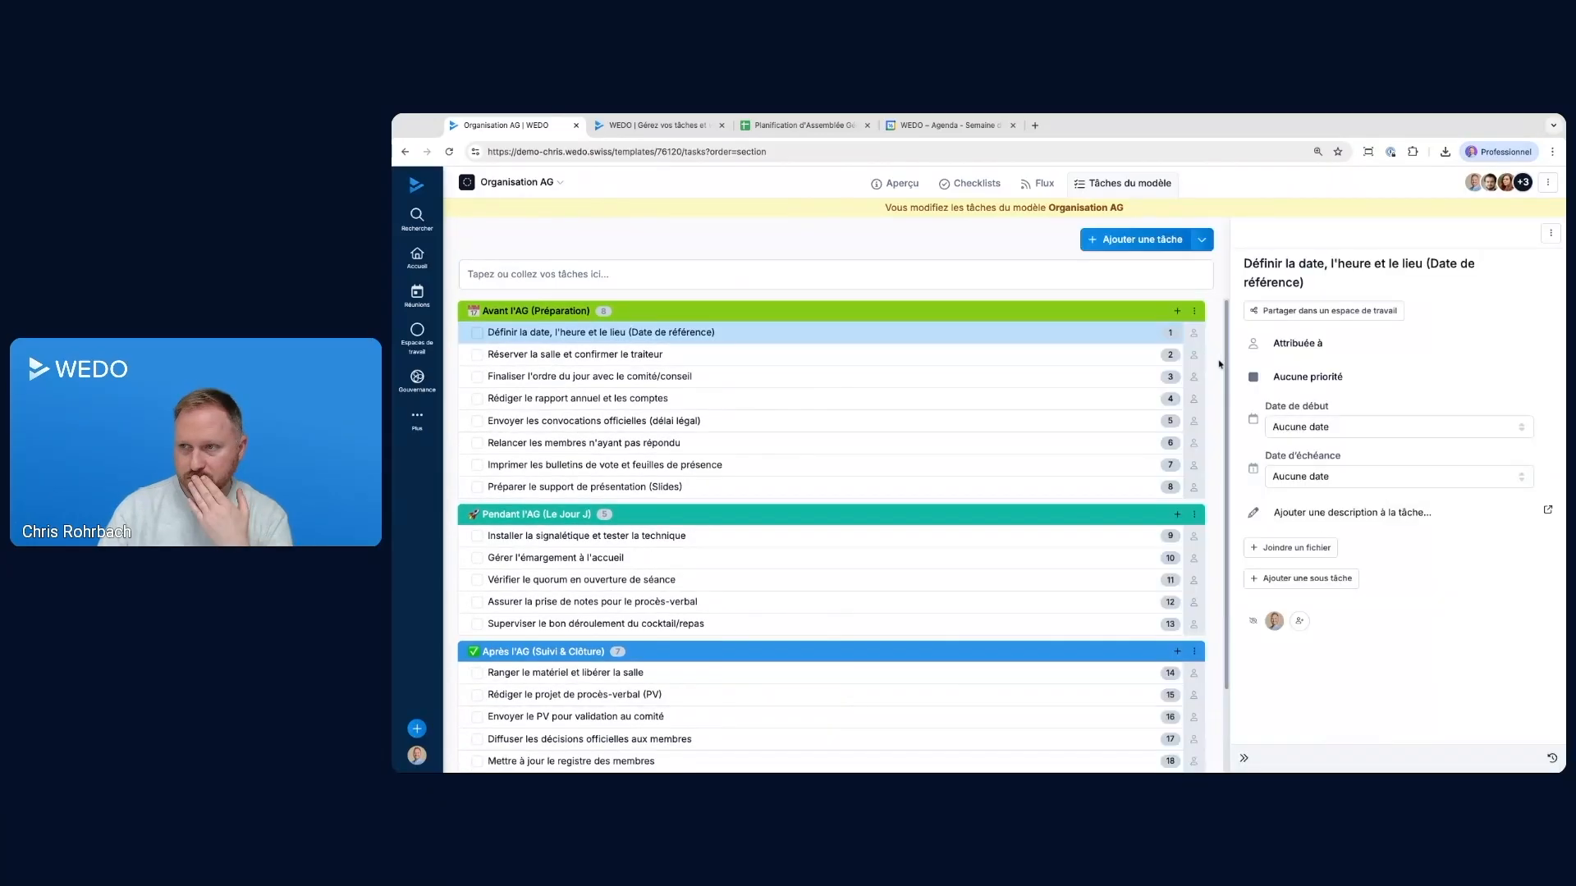
{"action": "left_click", "coordinate": [1194, 358]}
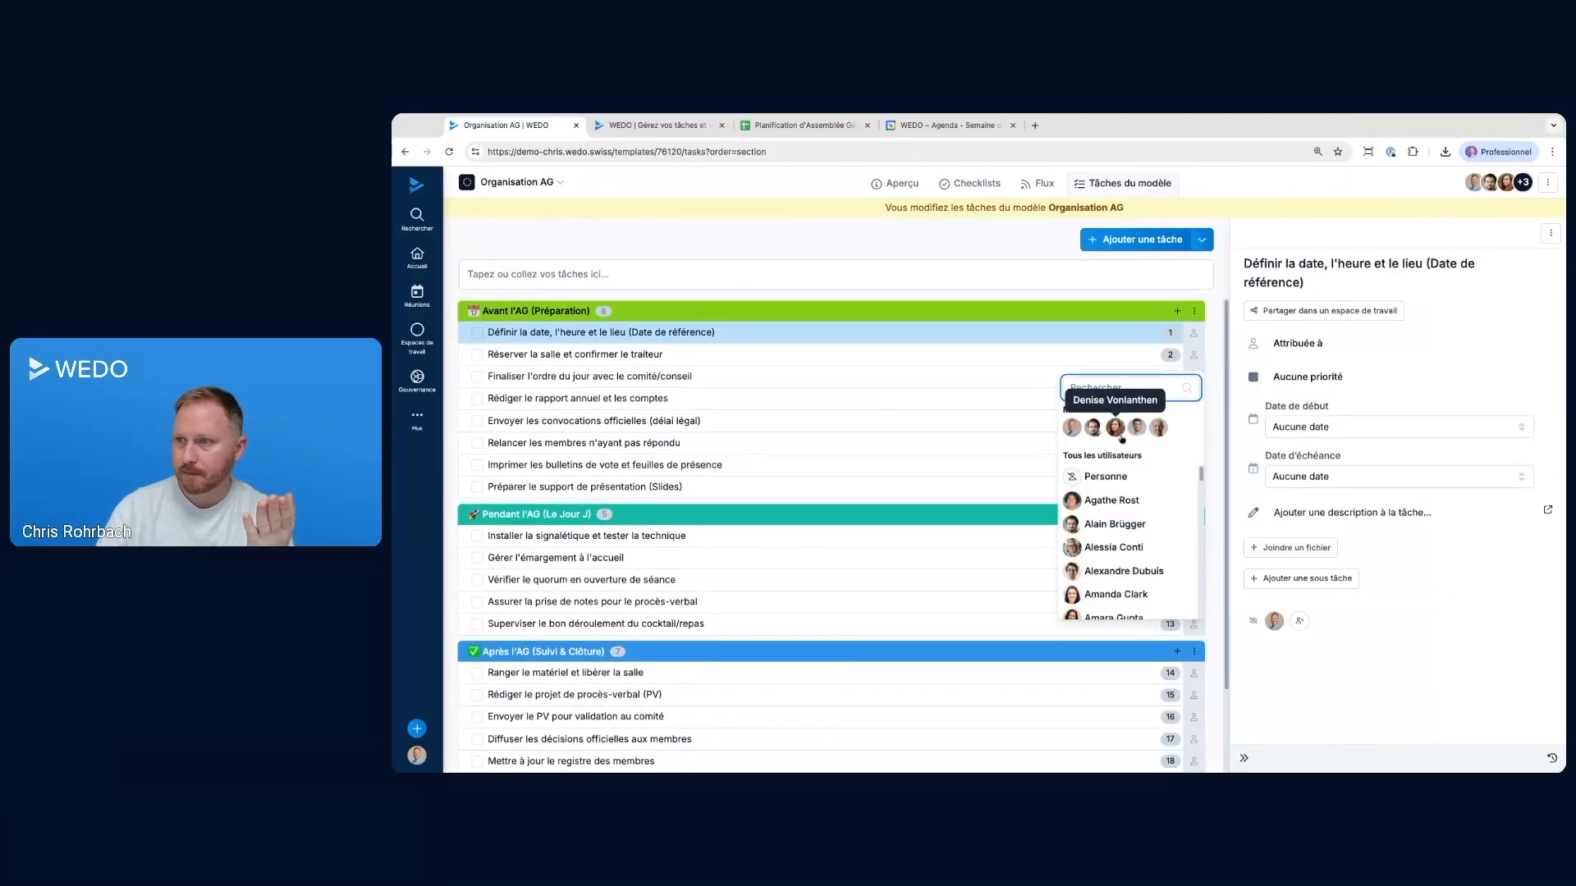
{"action": "left_click", "coordinate": [1121, 435]}
{"action": "left_click", "coordinate": [1193, 379]}
{"action": "left_click", "coordinate": [1094, 450]}
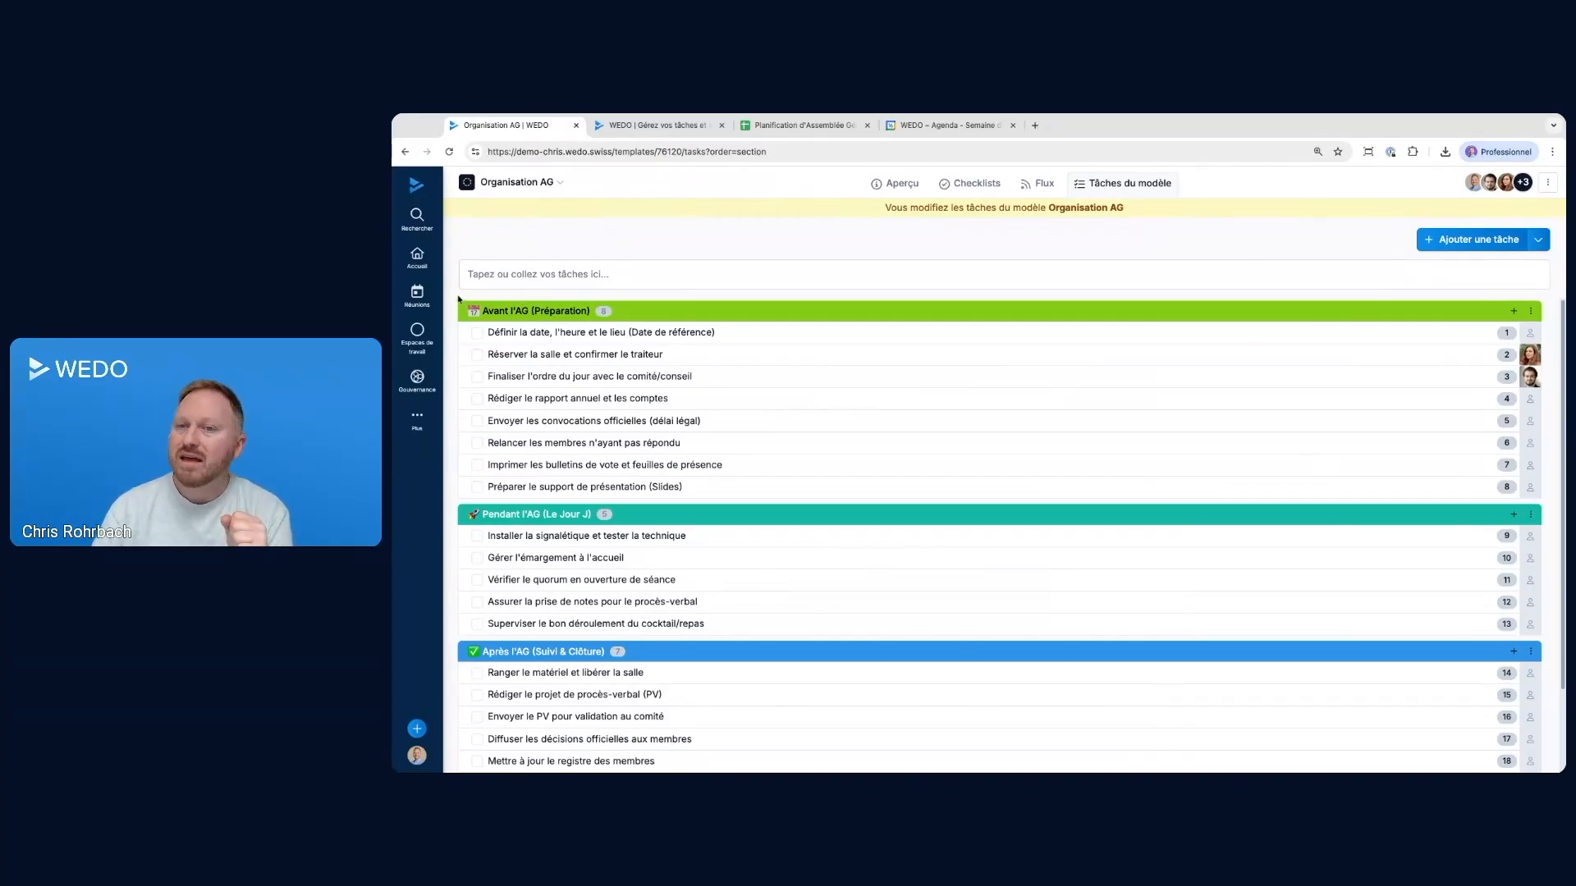
Select all tasks in the Avant l'AG section, set their Responsable to the first listed template member, and close the bulk edit
{"action": "mouse_move", "coordinate": [449, 295]}
{"action": "left_mouse_down"}
{"action": "mouse_move", "coordinate": [531, 411]}
{"action": "mouse_move", "coordinate": [561, 498]}
{"action": "mouse_move", "coordinate": [451, 301]}
{"action": "left_mouse_up"}
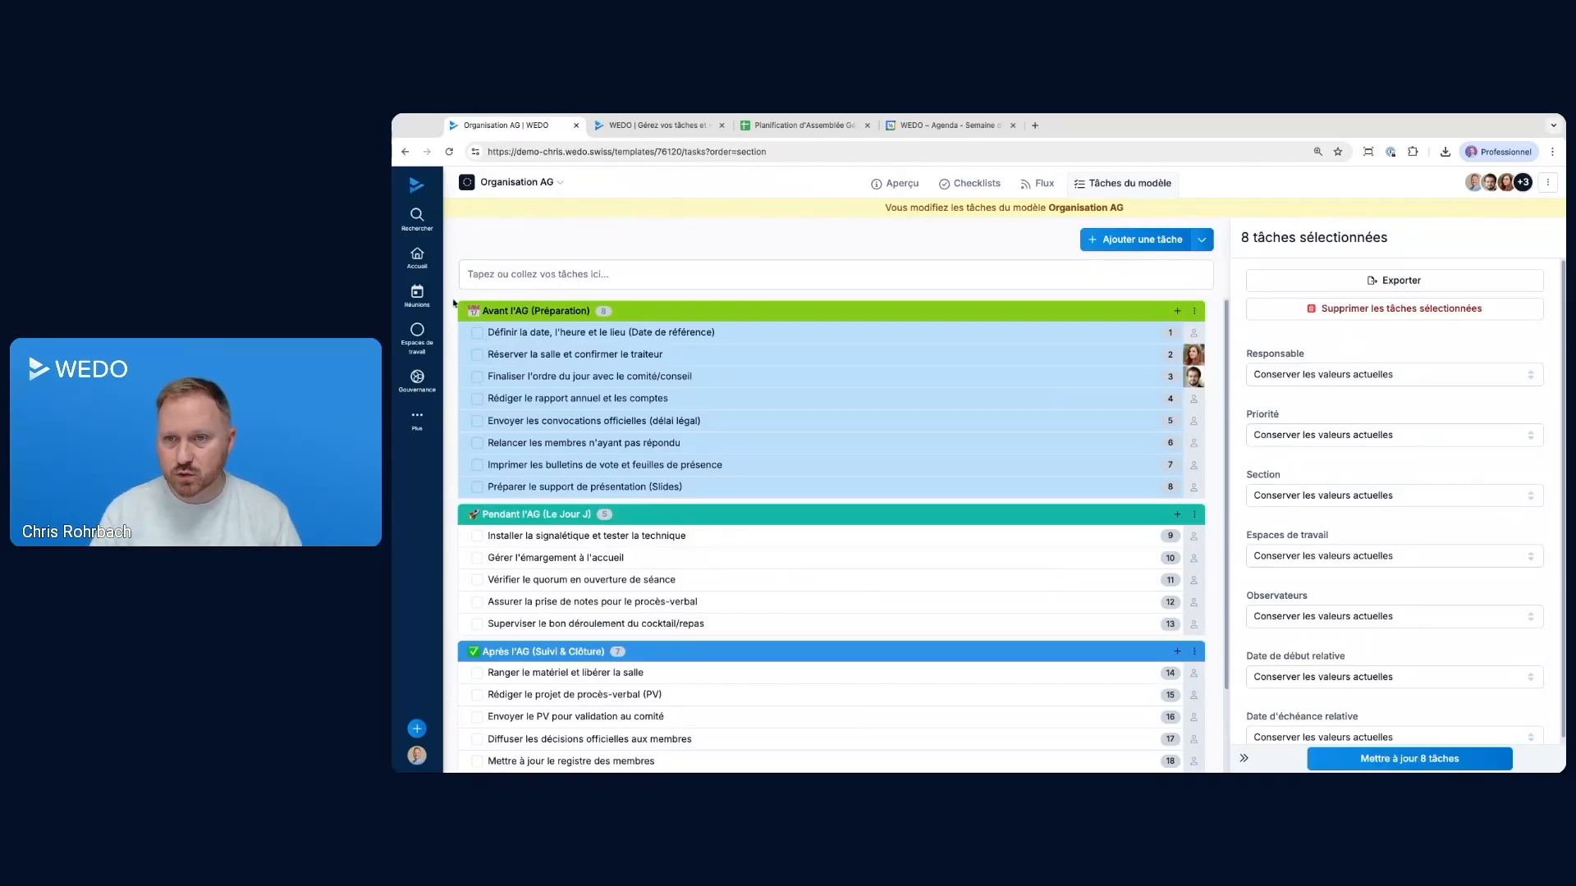
{"action": "left_click_drag", "start_coordinate": [453, 296], "coordinate": [581, 482]}
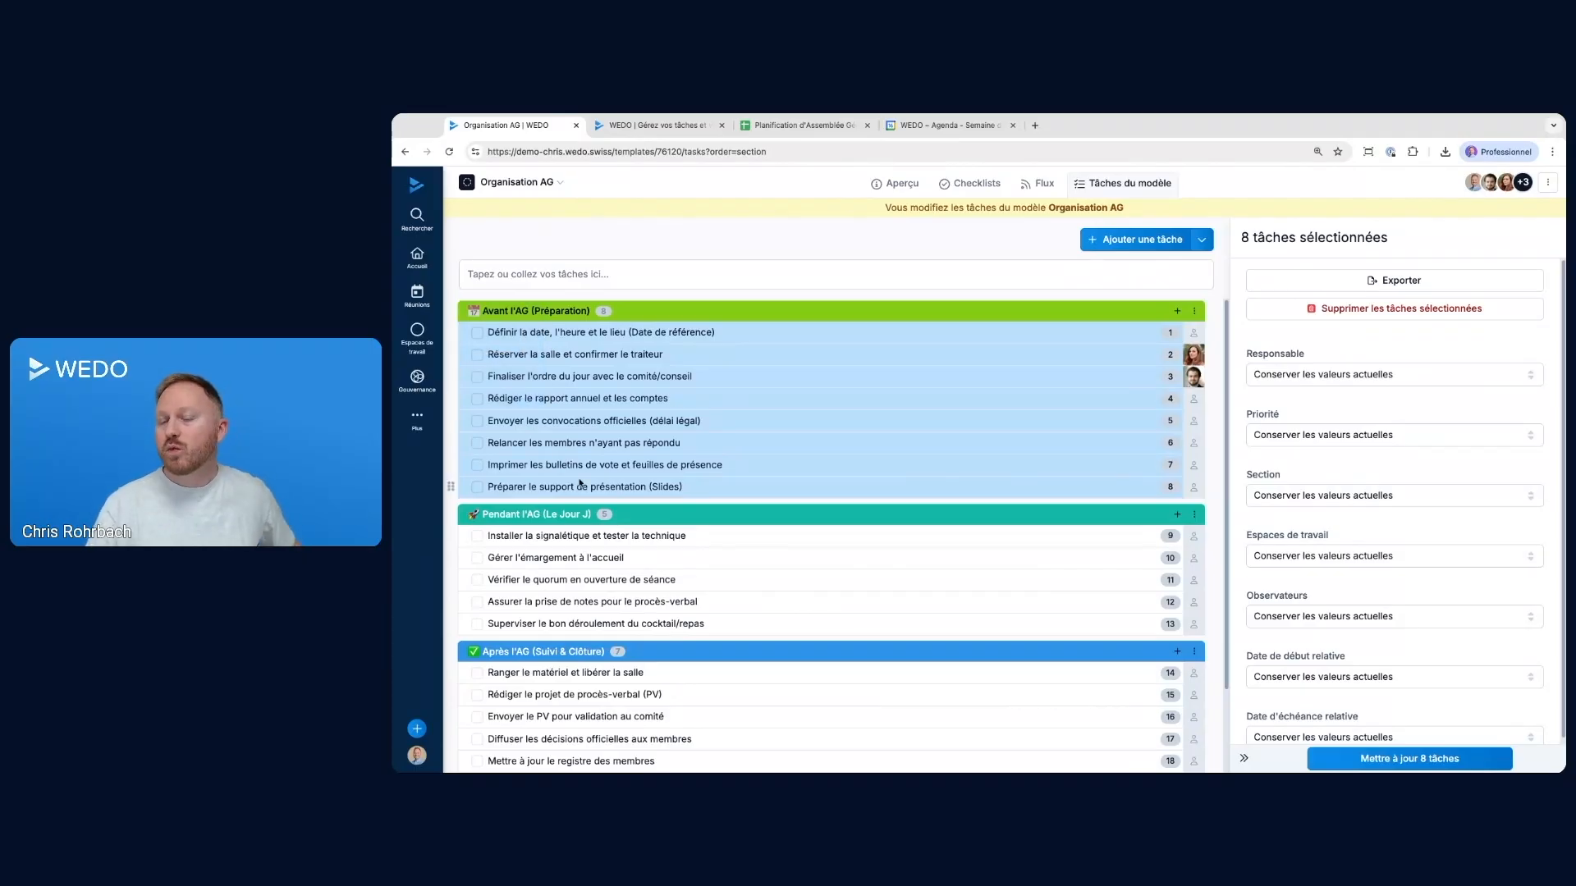
{"action": "left_click", "coordinate": [1297, 374]}
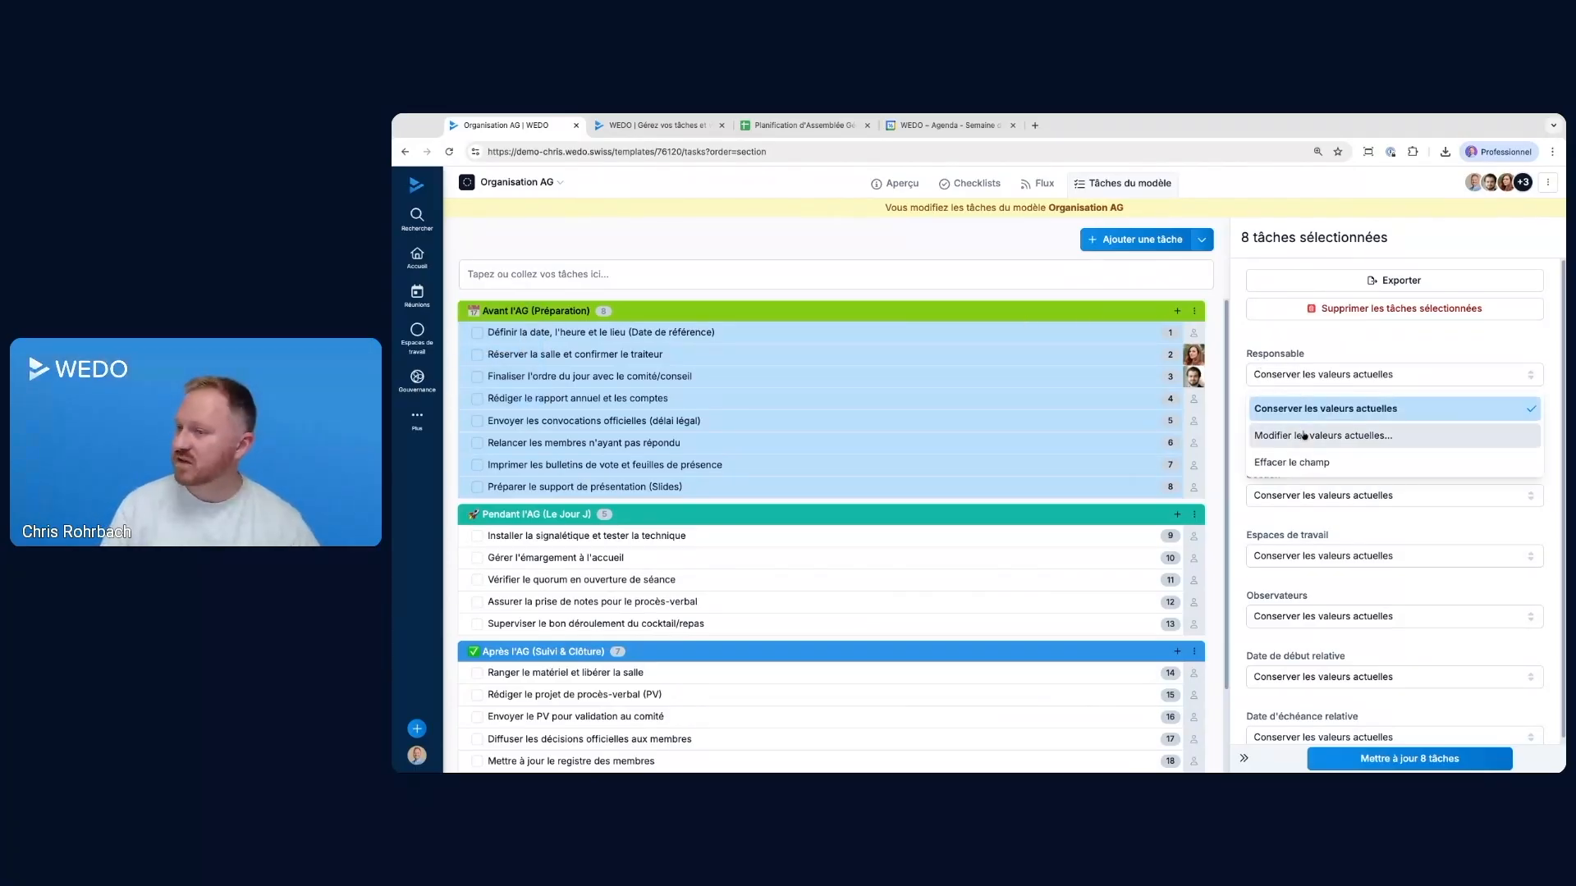
{"action": "left_click", "coordinate": [1301, 435]}
{"action": "left_click", "coordinate": [1305, 401]}
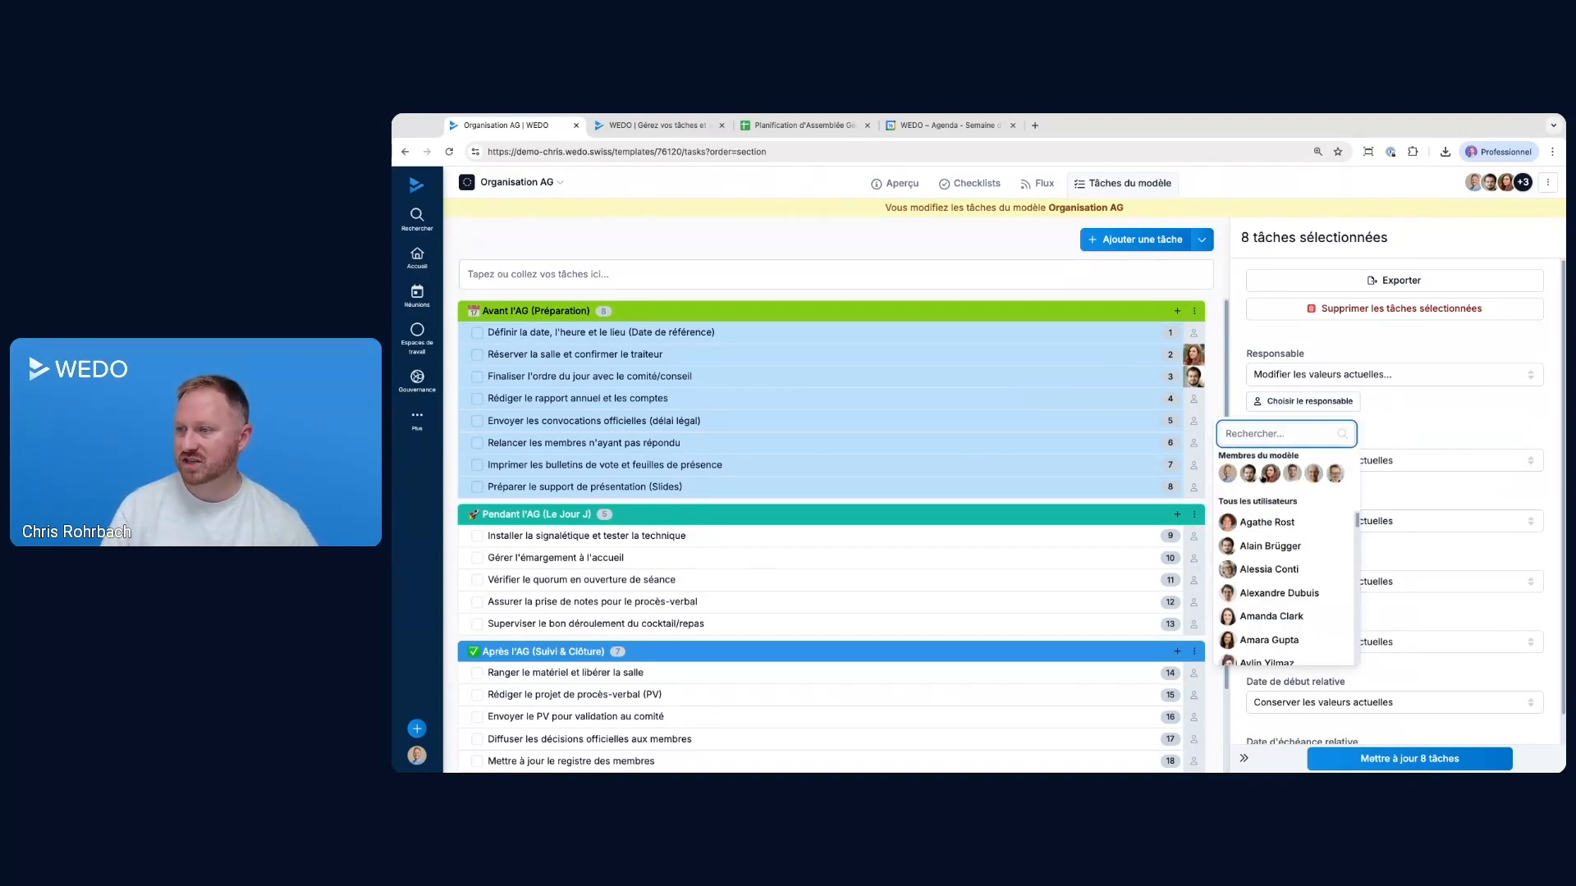
{"action": "left_click", "coordinate": [1227, 473]}
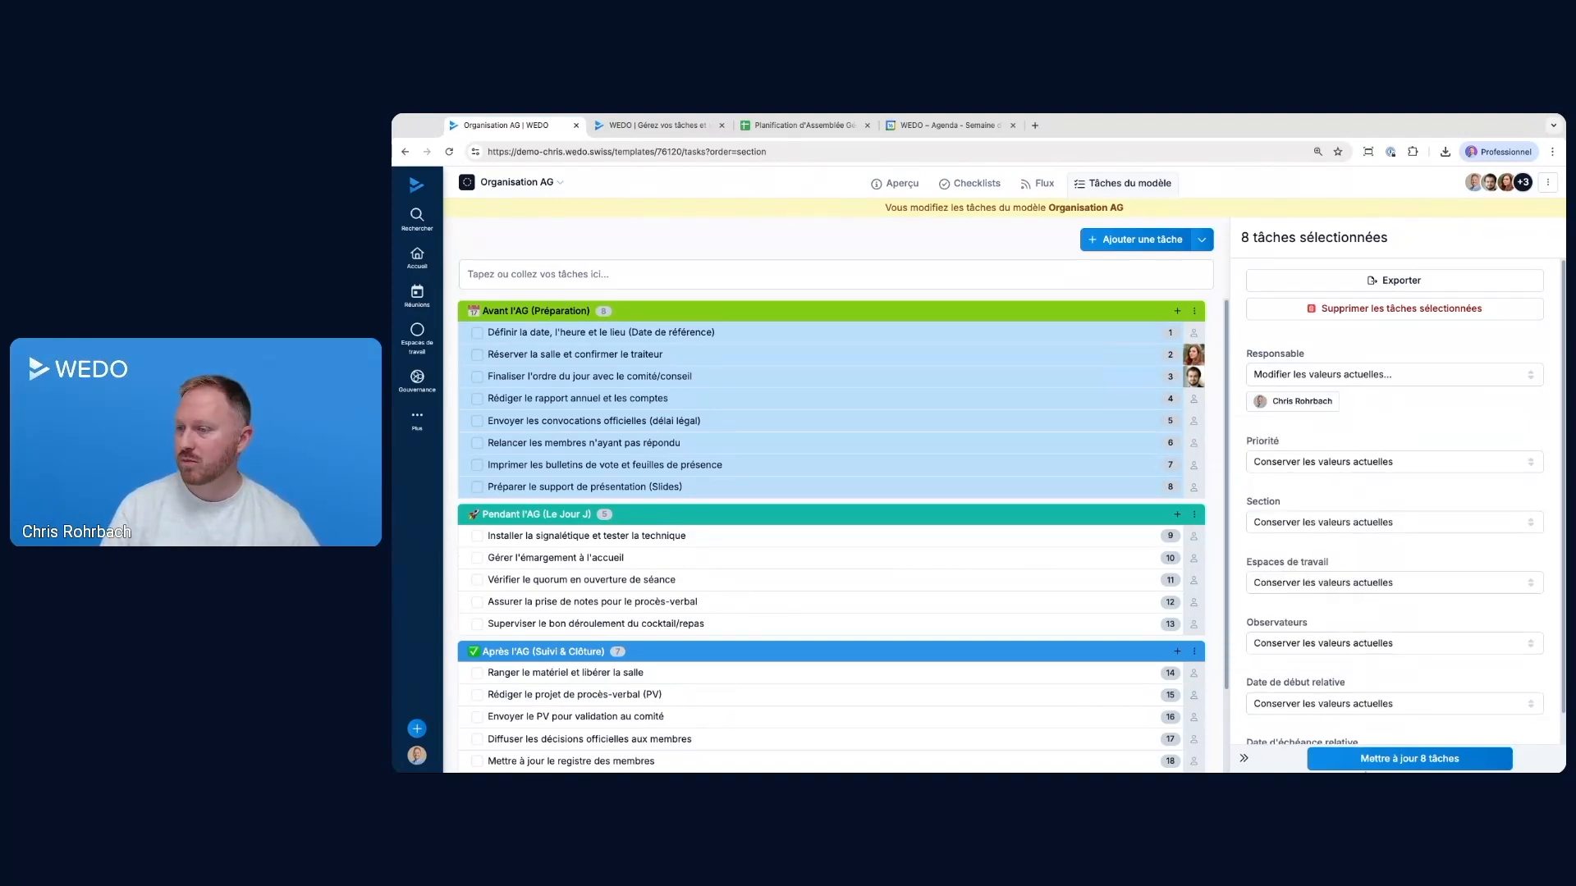
{"action": "left_click", "coordinate": [1367, 760]}
{"action": "left_click", "coordinate": [1114, 380]}
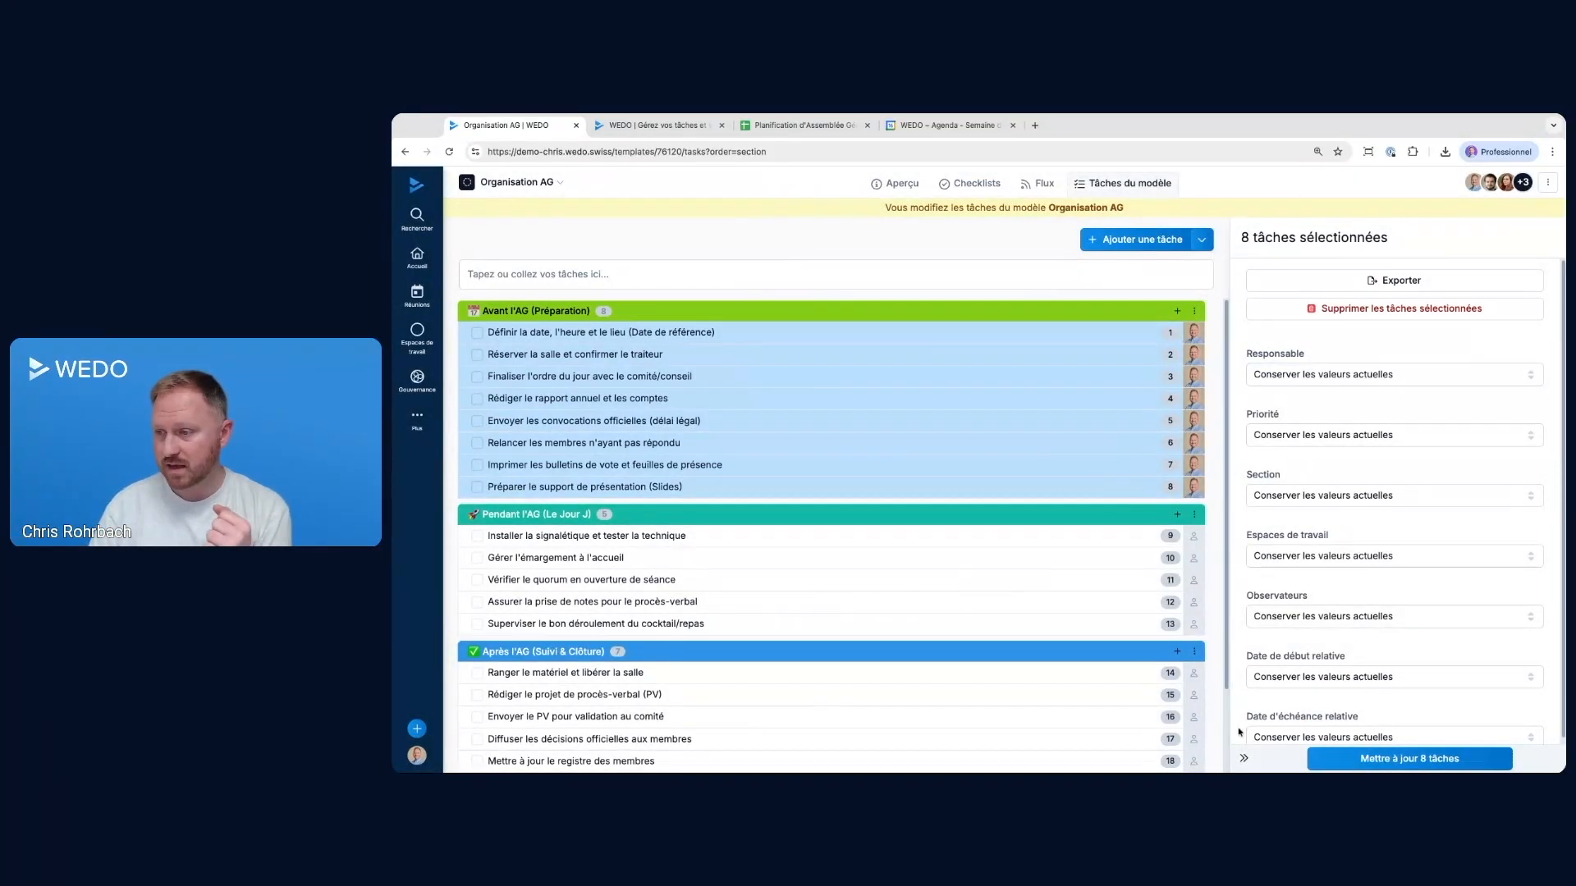
{"action": "left_click", "coordinate": [1244, 758]}
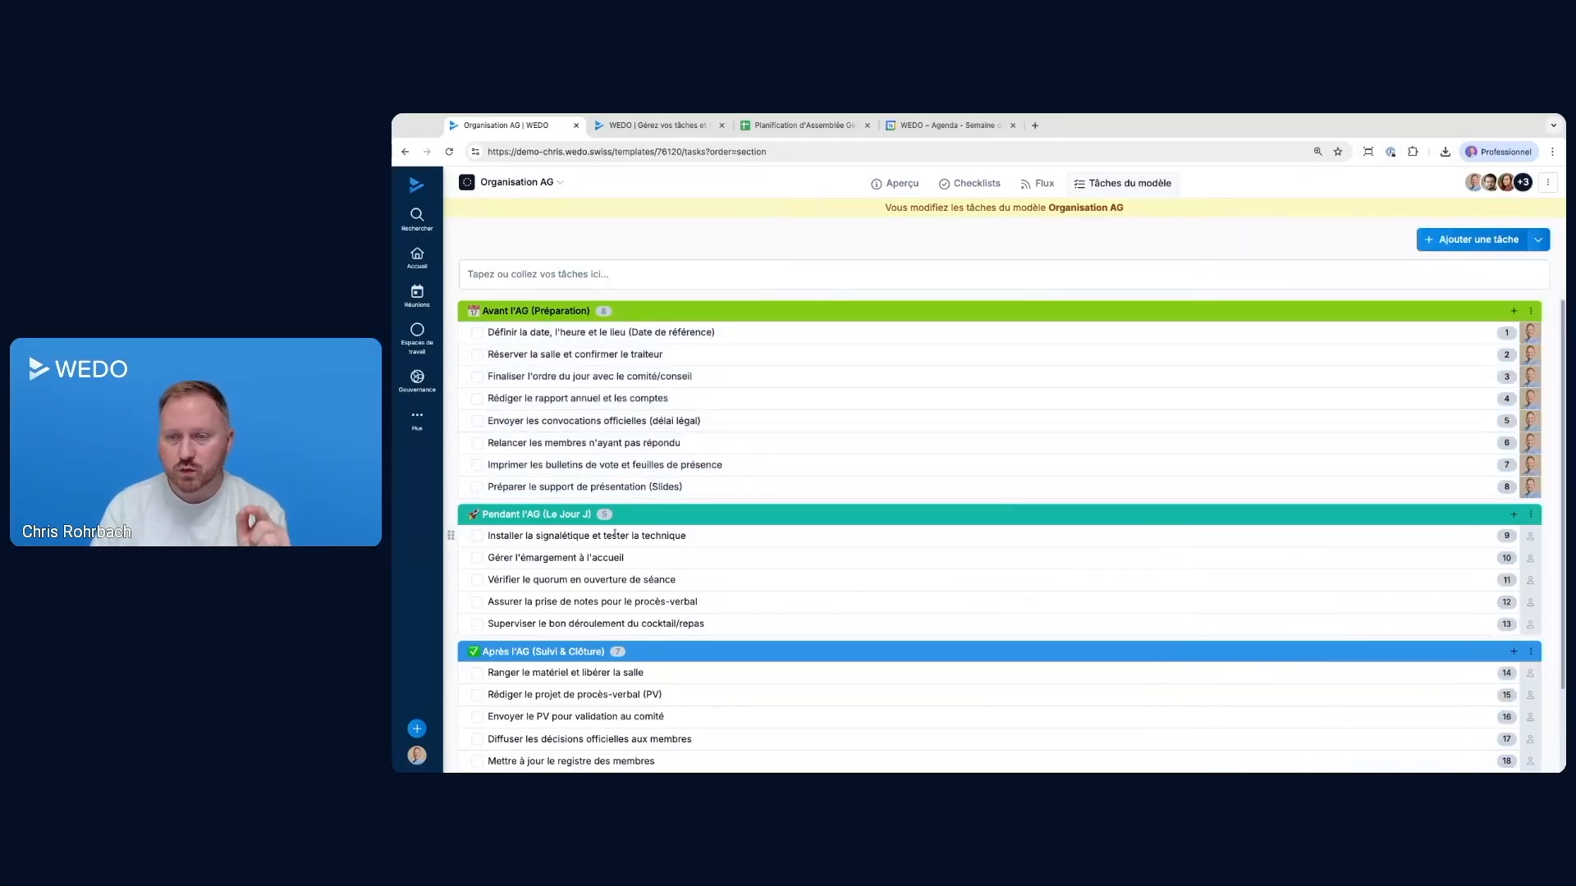
{"action": "left_click", "coordinate": [590, 535]}
{"action": "left_click", "coordinate": [591, 517], "text": "super"}
{"action": "left_click", "coordinate": [612, 609], "text": "super"}
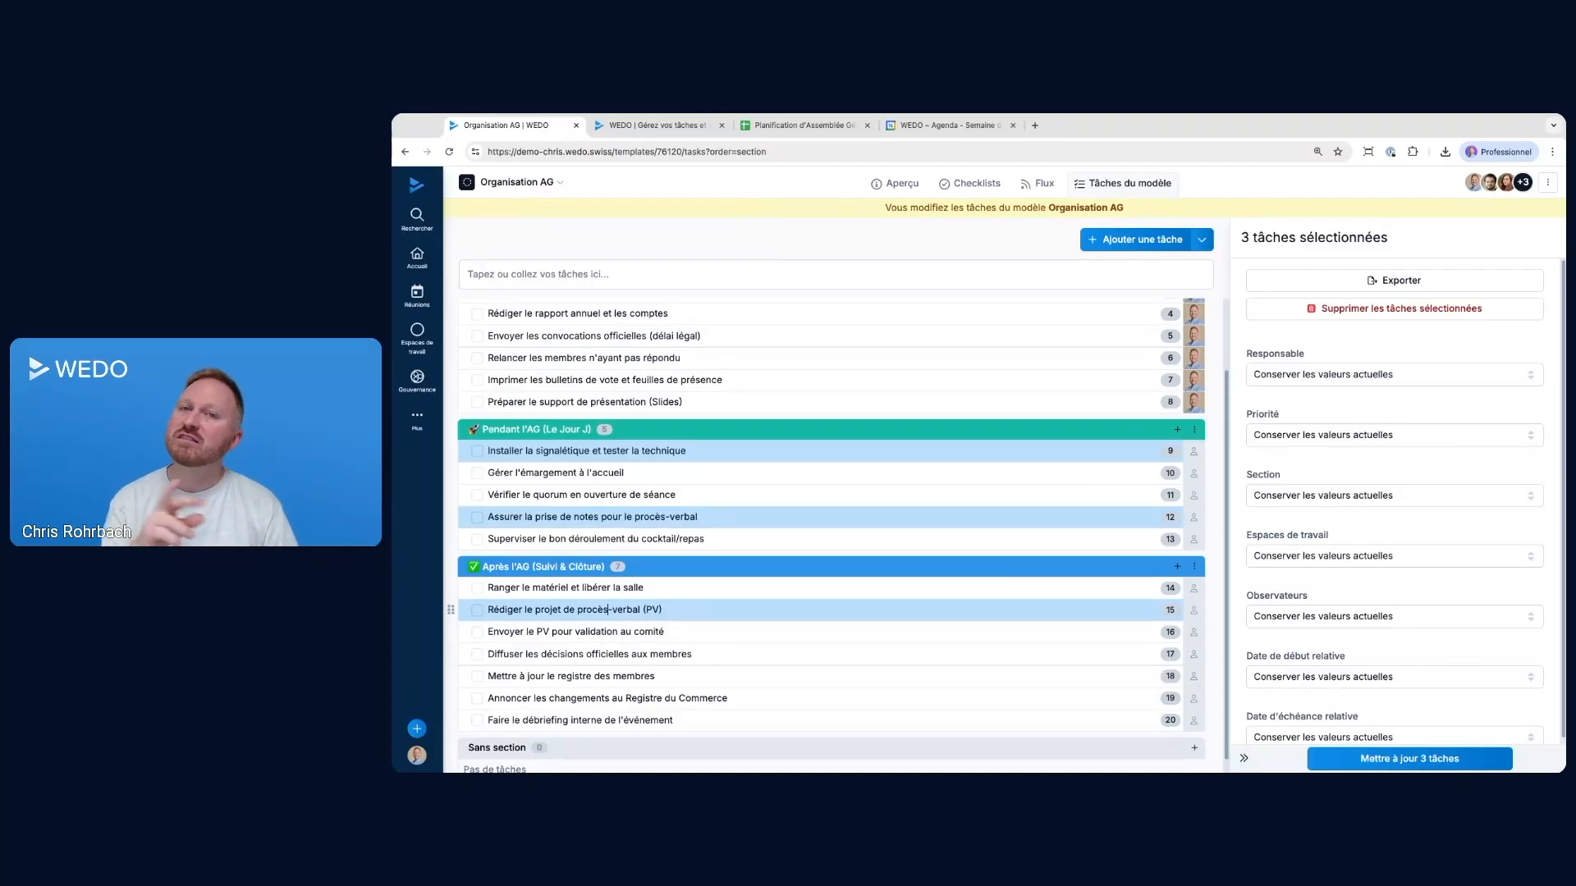
{"action": "left_click", "coordinate": [584, 654], "text": "super"}
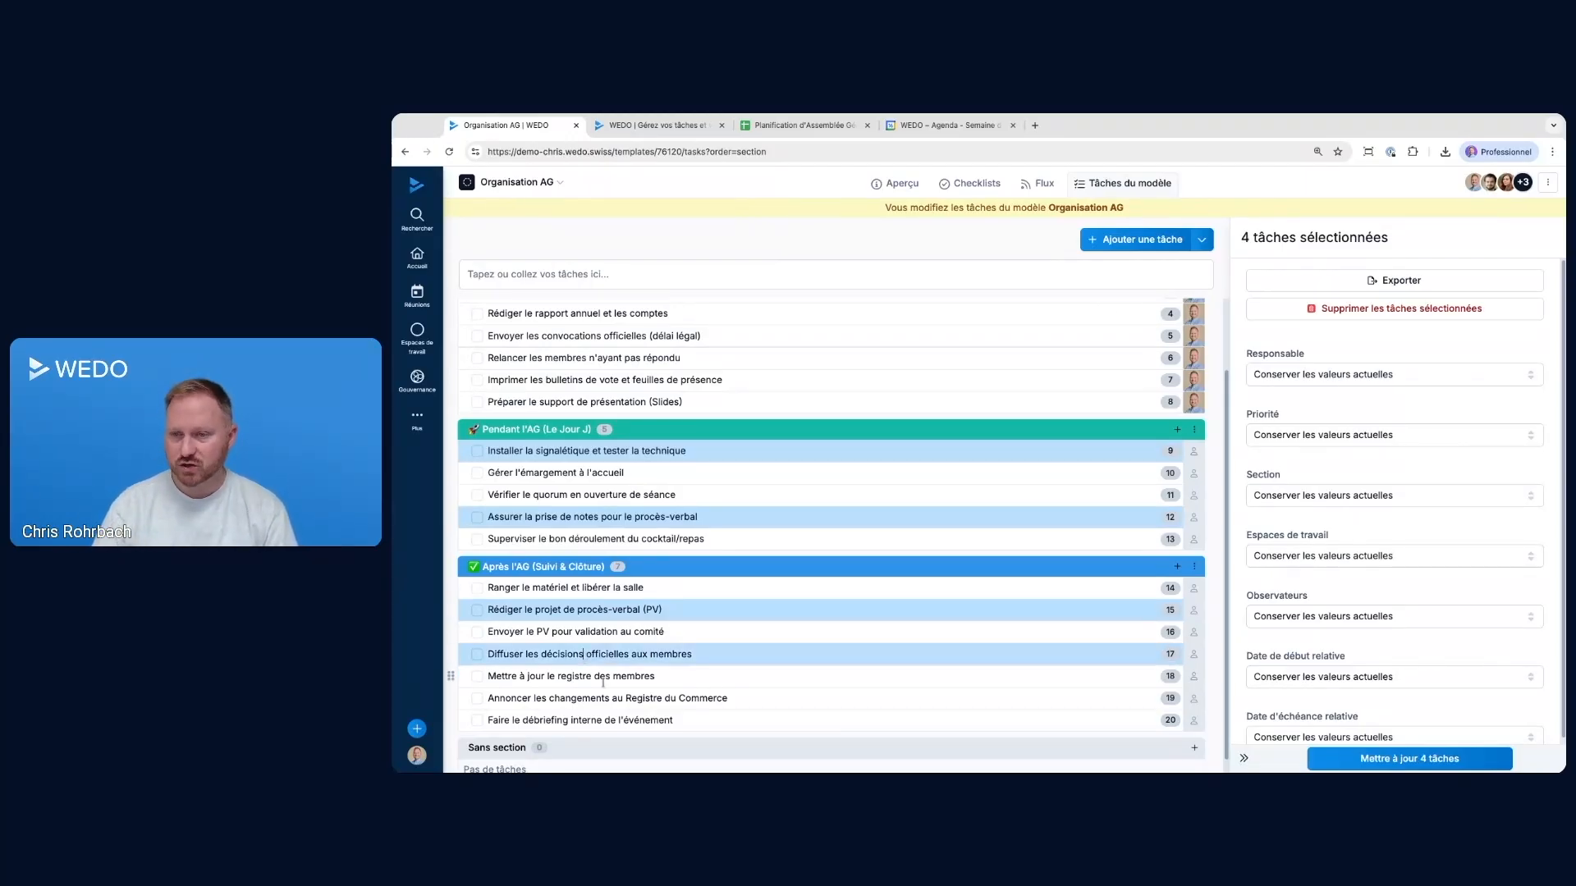
{"action": "left_click", "coordinate": [591, 698], "text": "super"}
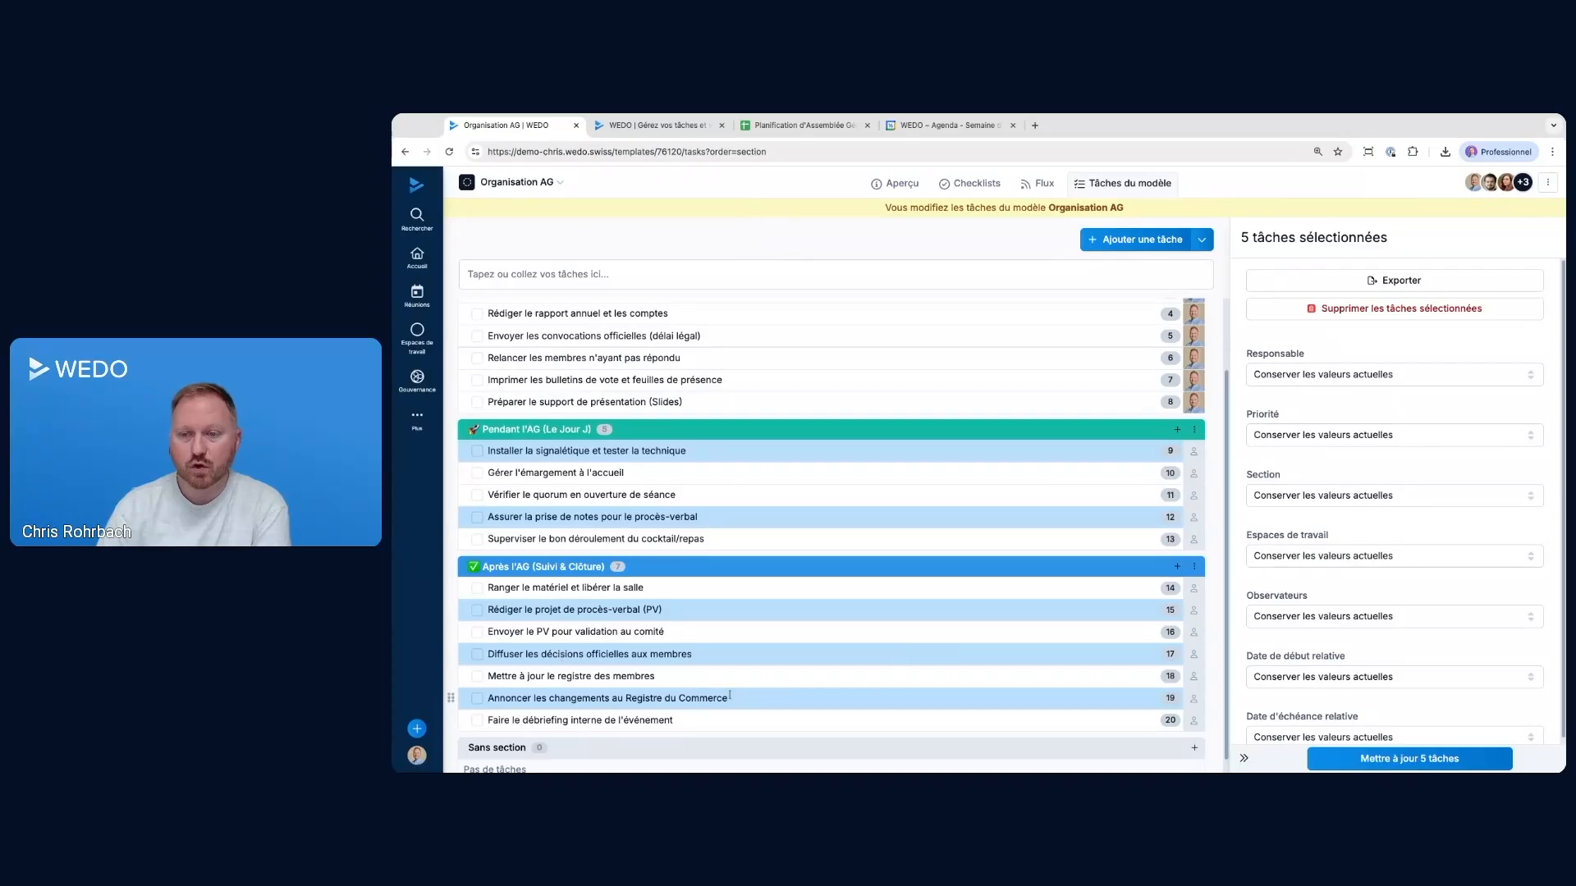
{"action": "left_click", "coordinate": [1244, 758]}
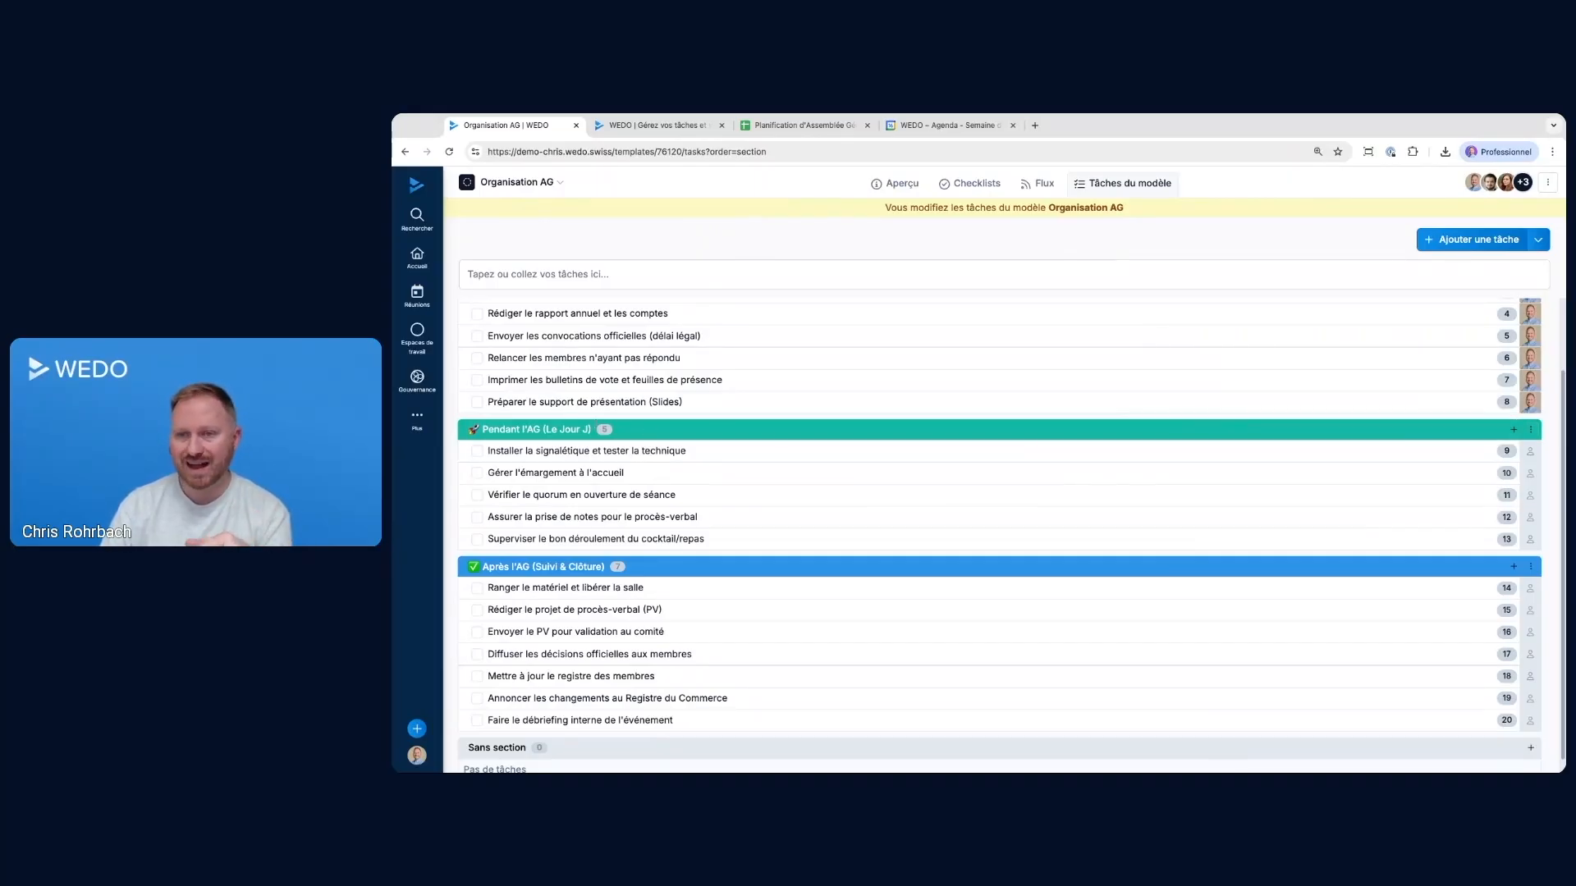
Organise the Pendant l'AG section by delegation, assigning Installer la signalétique et tester la technique and Gérer l'émargement à l'accueil to the same colleague
{"action": "left_click", "coordinate": [1531, 429]}
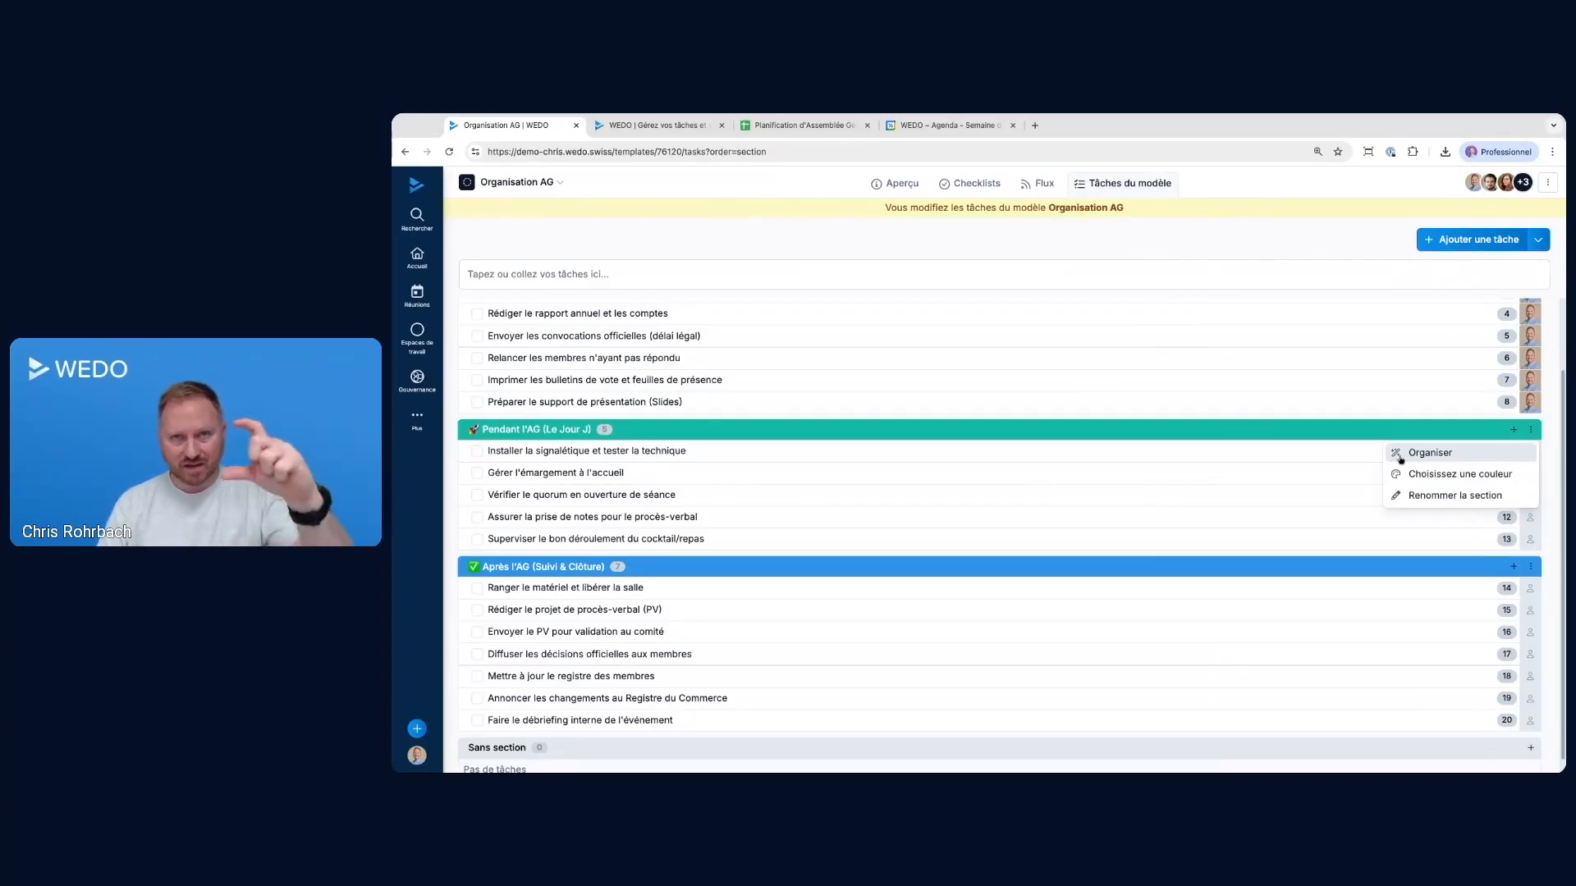
{"action": "left_click", "coordinate": [1432, 452]}
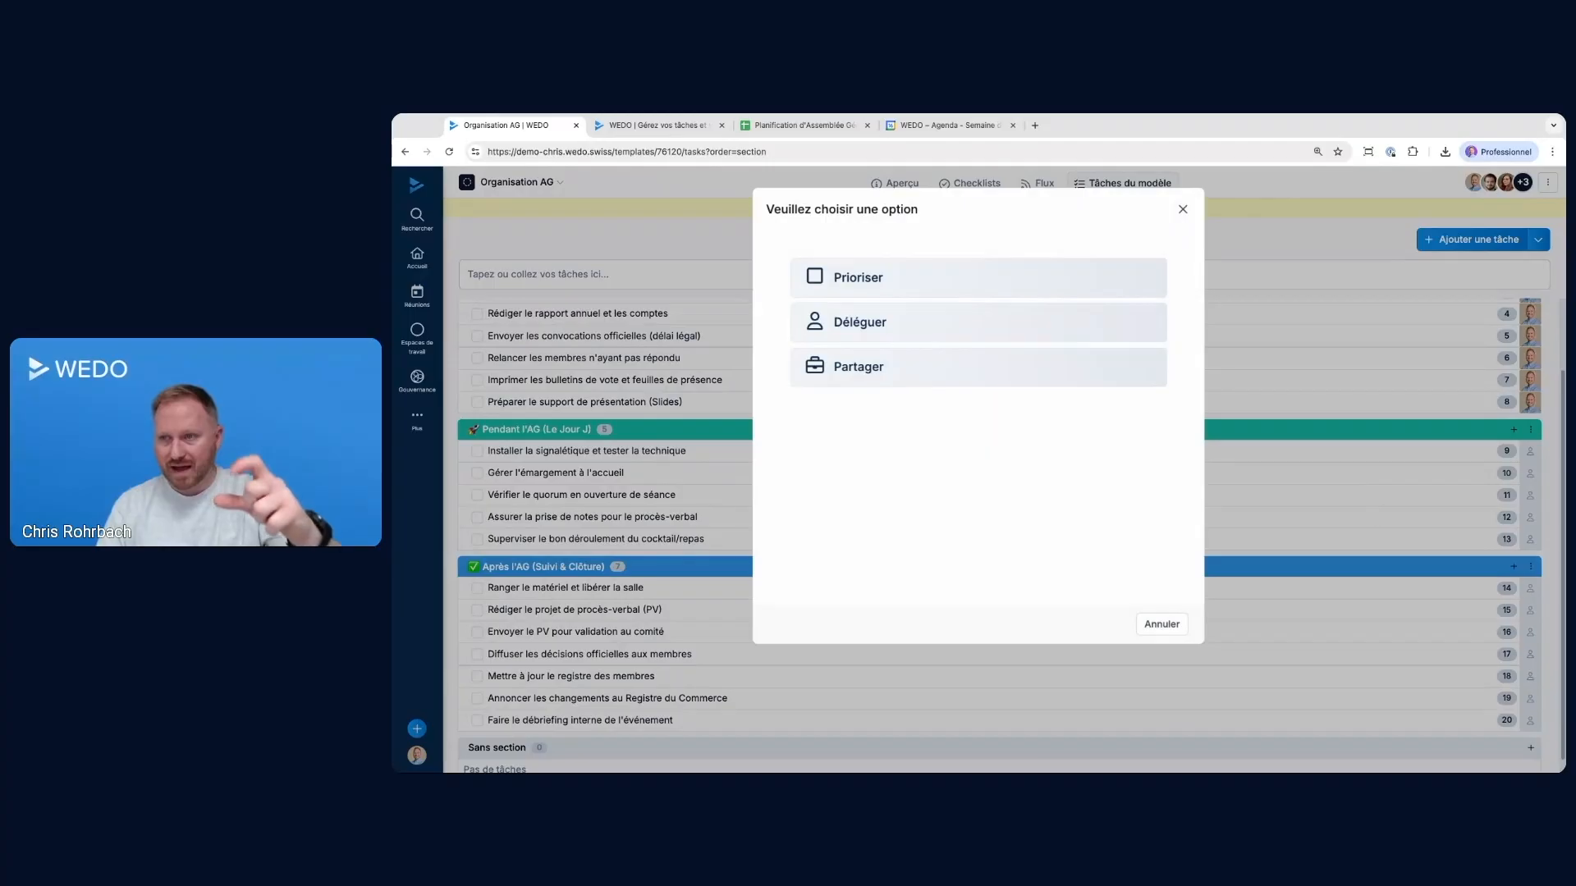
{"action": "left_click", "coordinate": [903, 322]}
{"action": "left_click_drag", "start_coordinate": [800, 205], "coordinate": [1020, 207]}
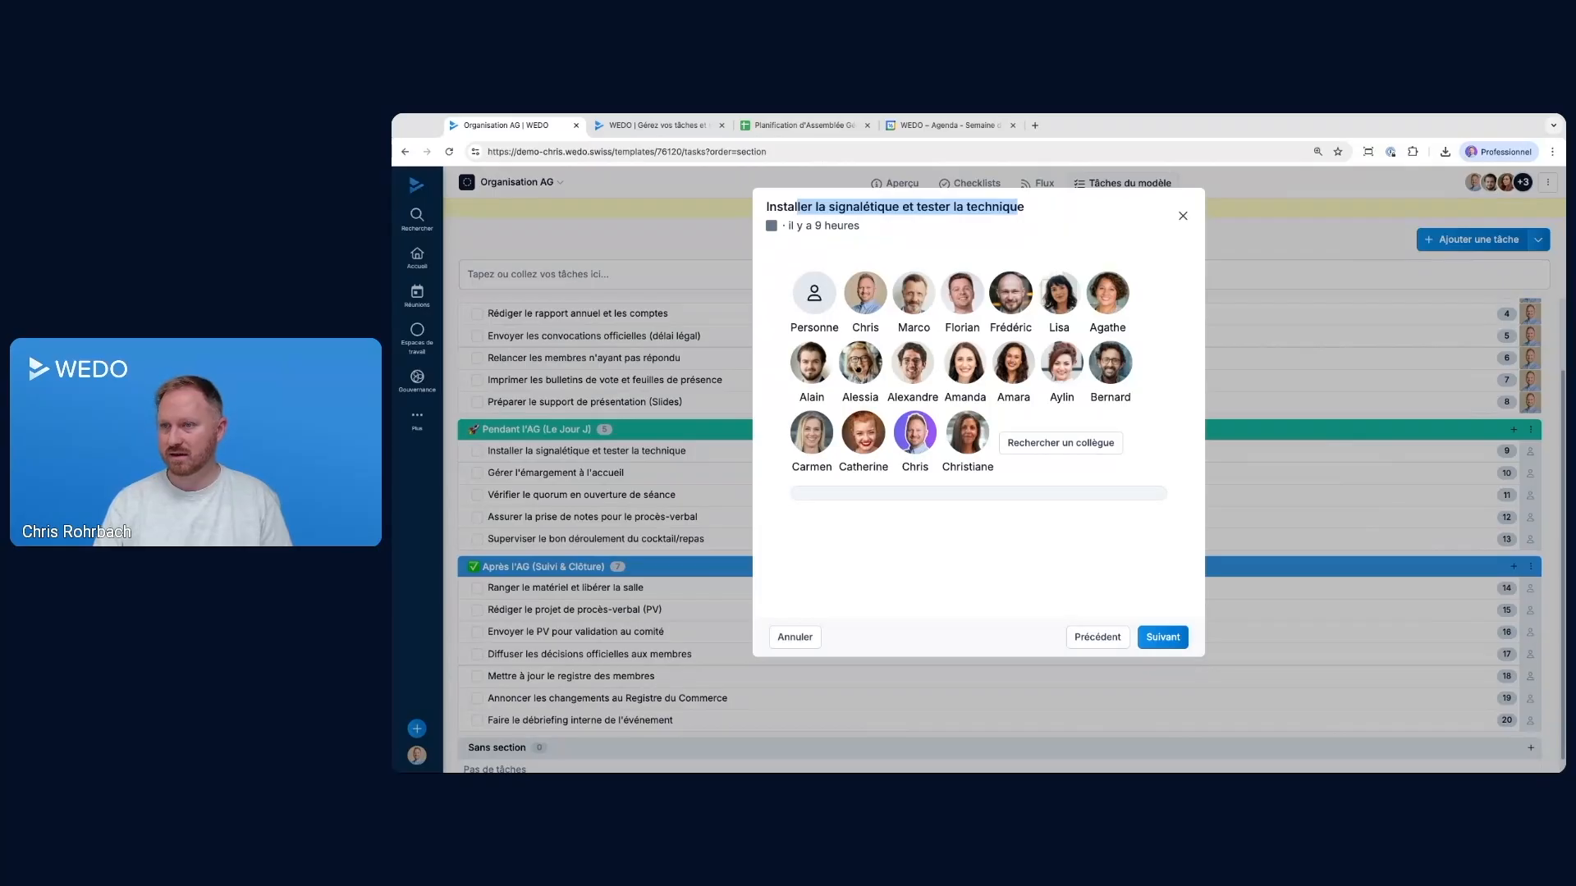
{"action": "left_click", "coordinate": [859, 367]}
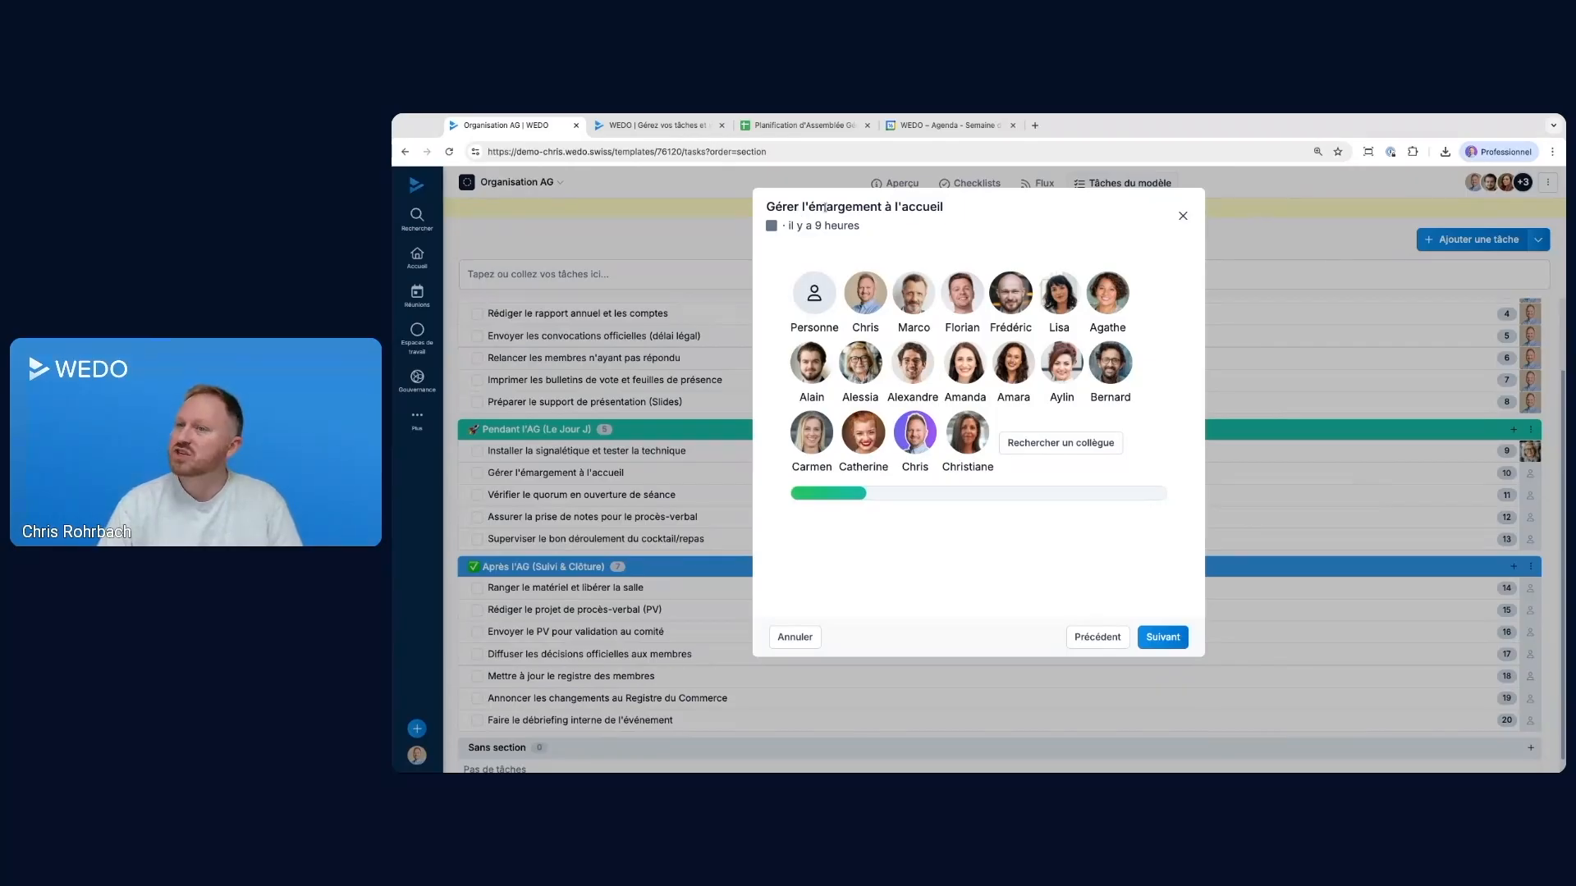
{"action": "left_click", "coordinate": [861, 361]}
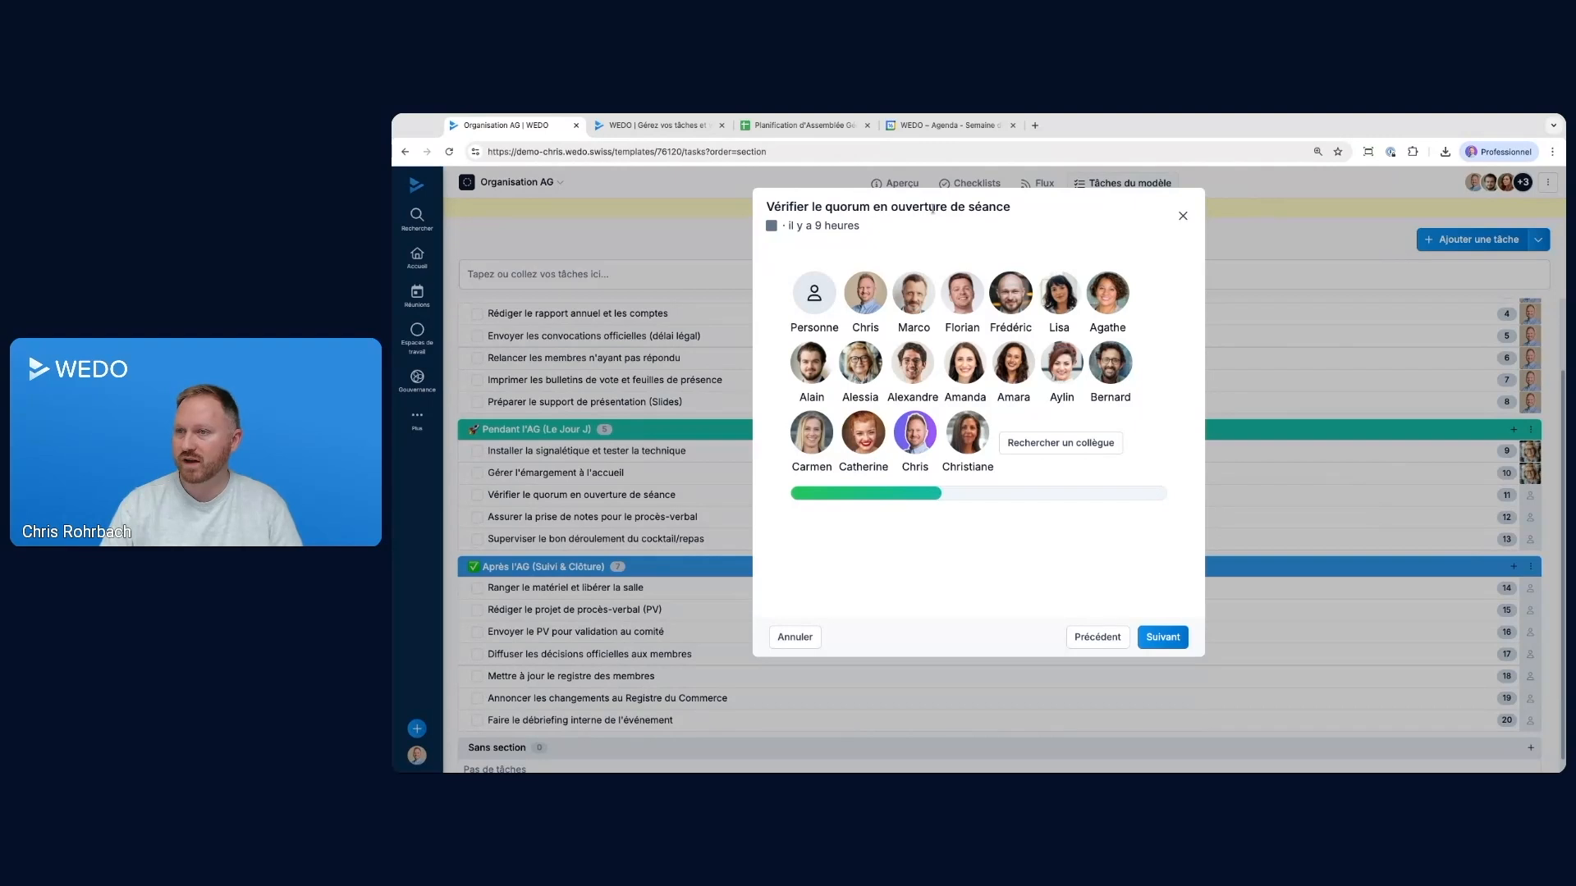
Delegate the three remaining Pendant l'AG tasks to the first listed colleague and close the organiser
{"action": "left_click", "coordinate": [865, 291]}
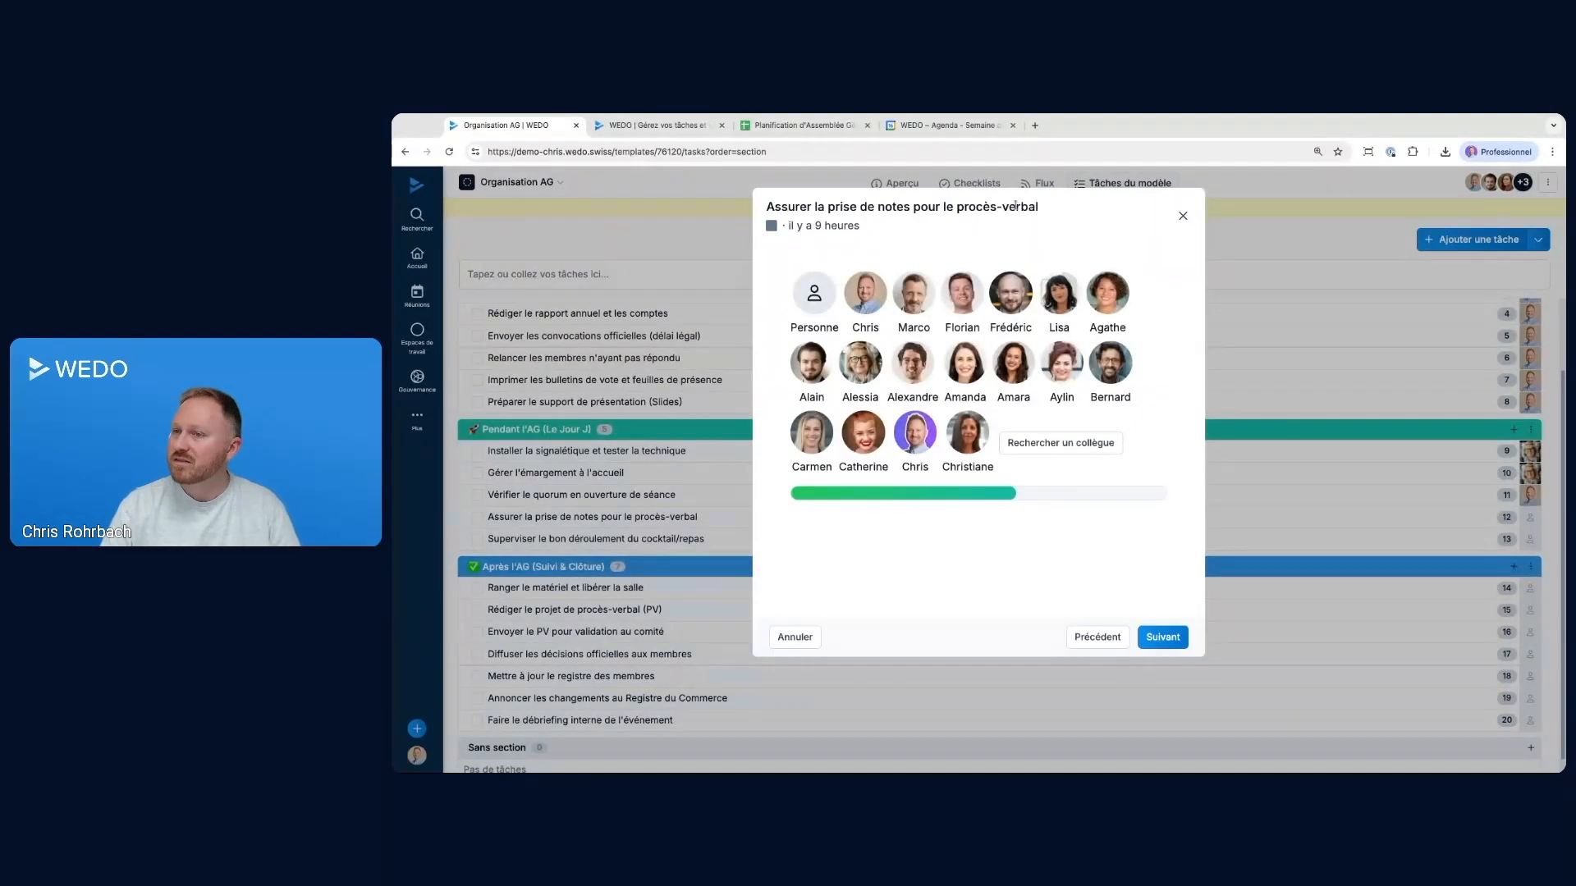
{"action": "left_click", "coordinate": [871, 291]}
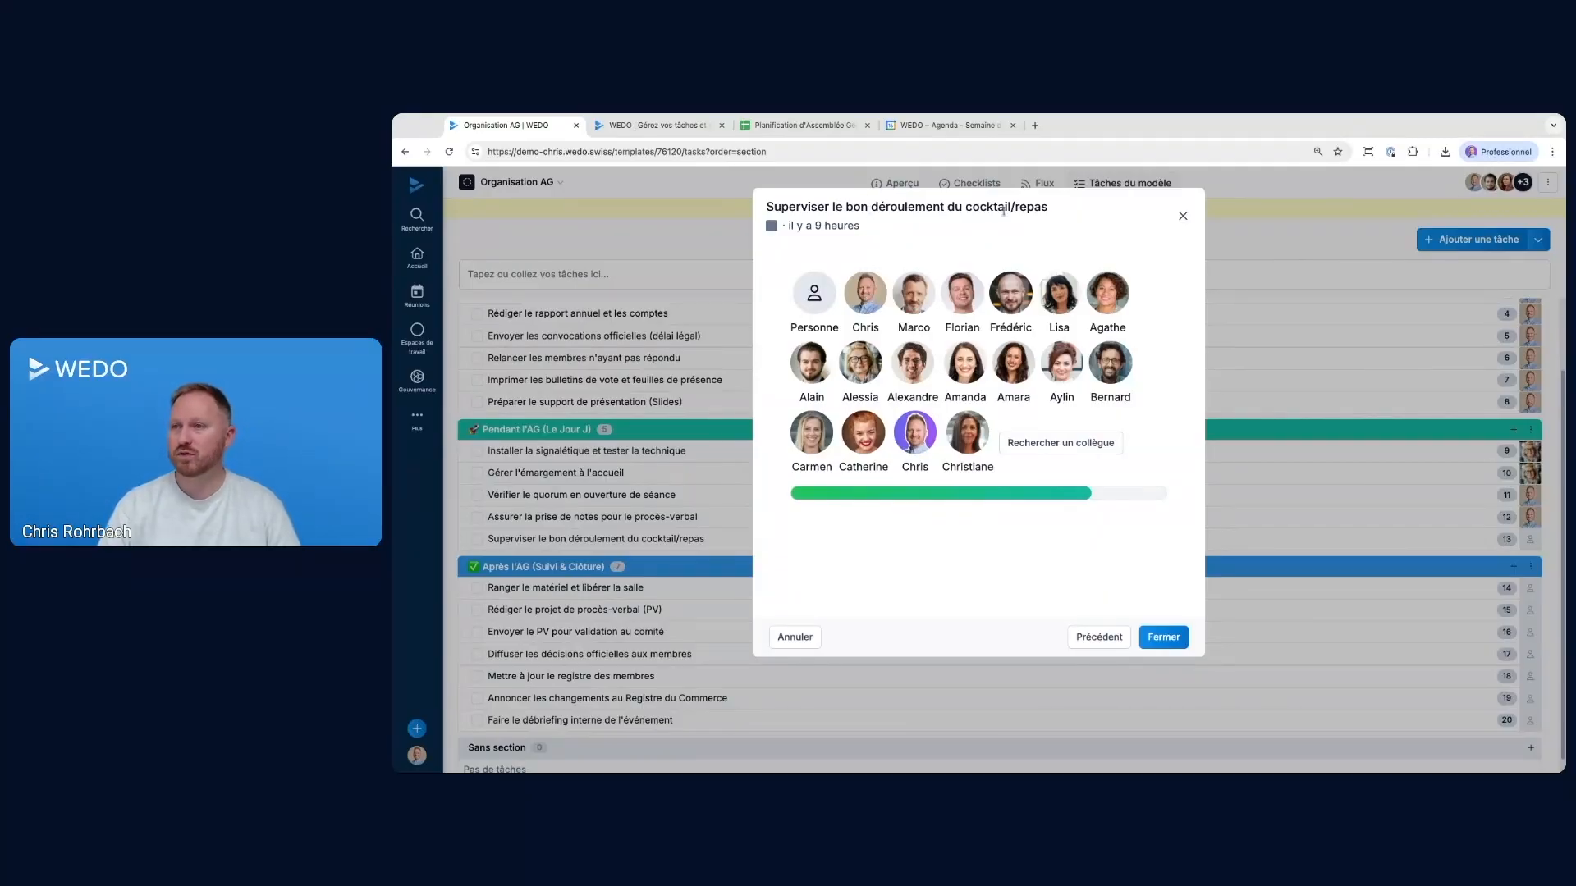
{"action": "left_click", "coordinate": [865, 291]}
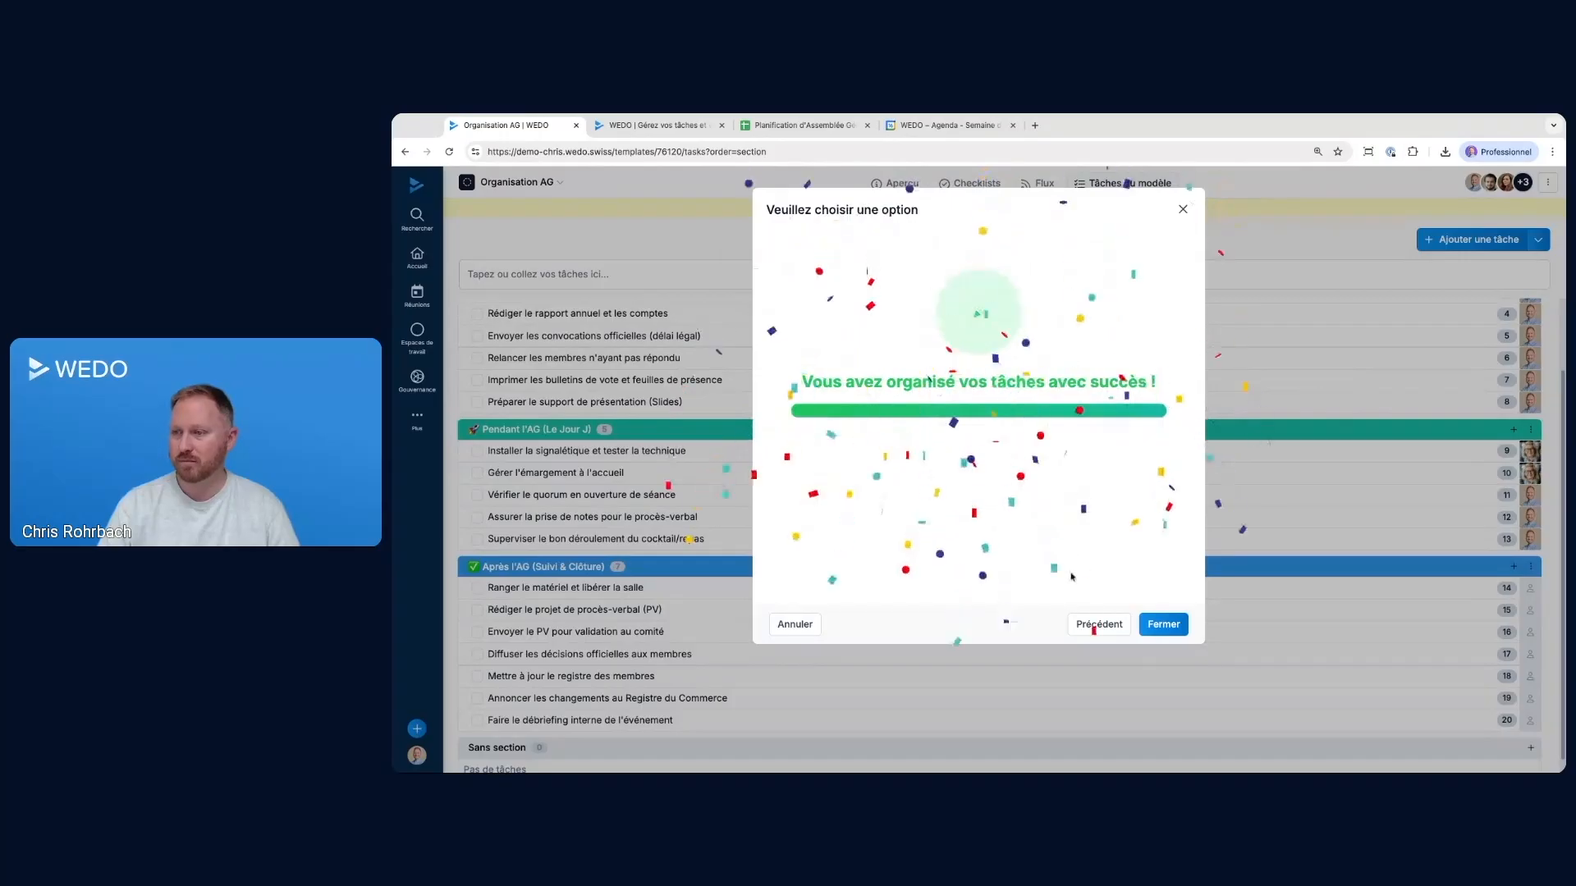
{"action": "left_click", "coordinate": [1164, 625]}
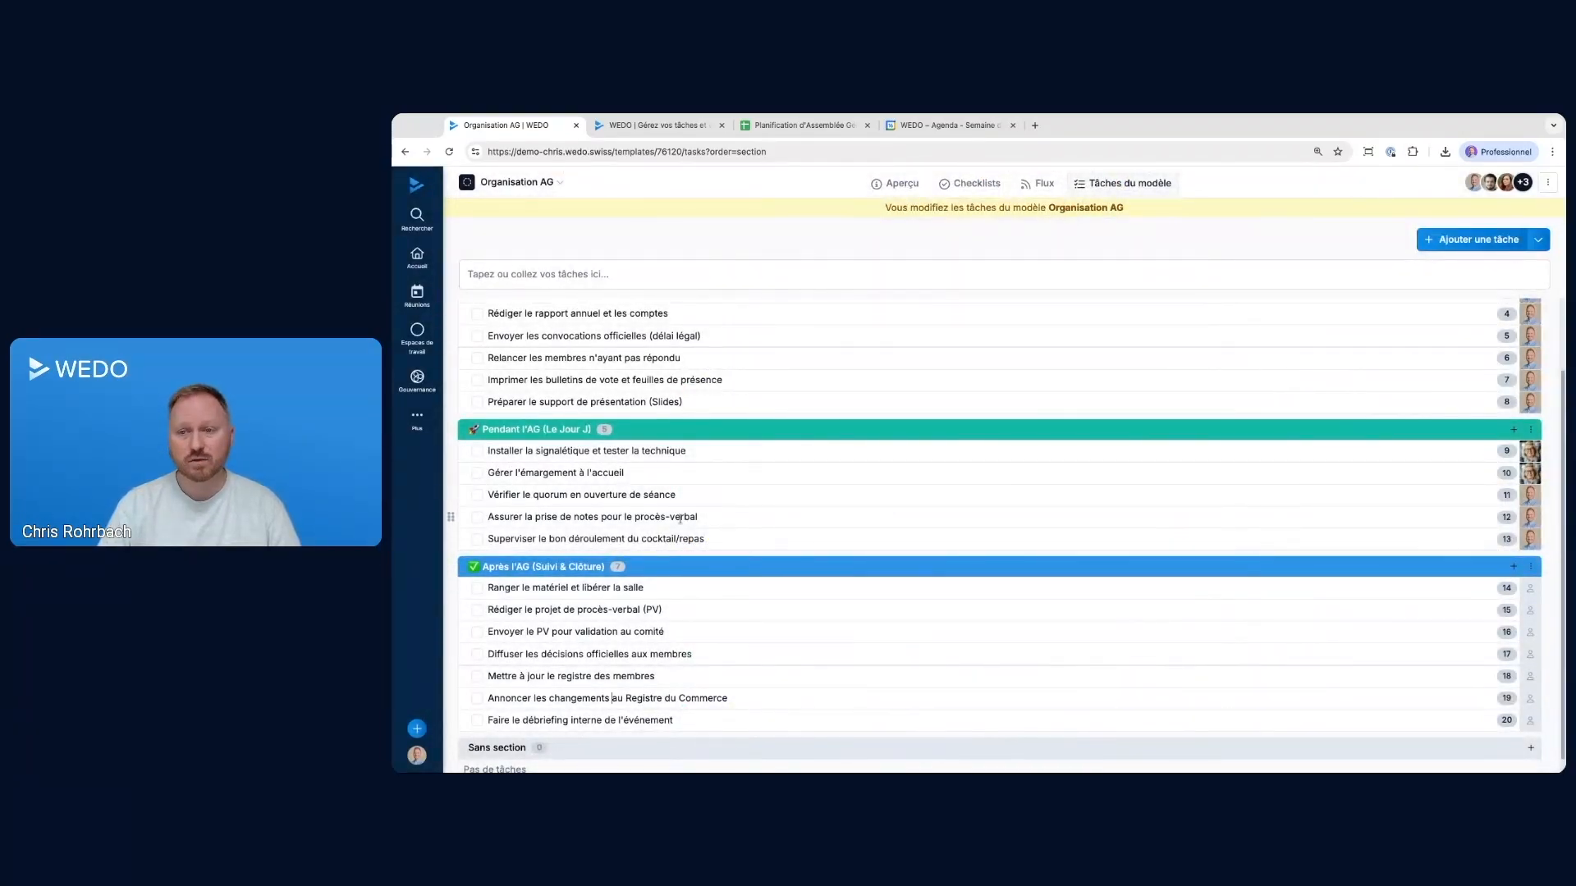
Set the assignee of Assurer la prise de notes pour le procès-verbal to Personne and close its details
{"action": "left_click", "coordinate": [1530, 517]}
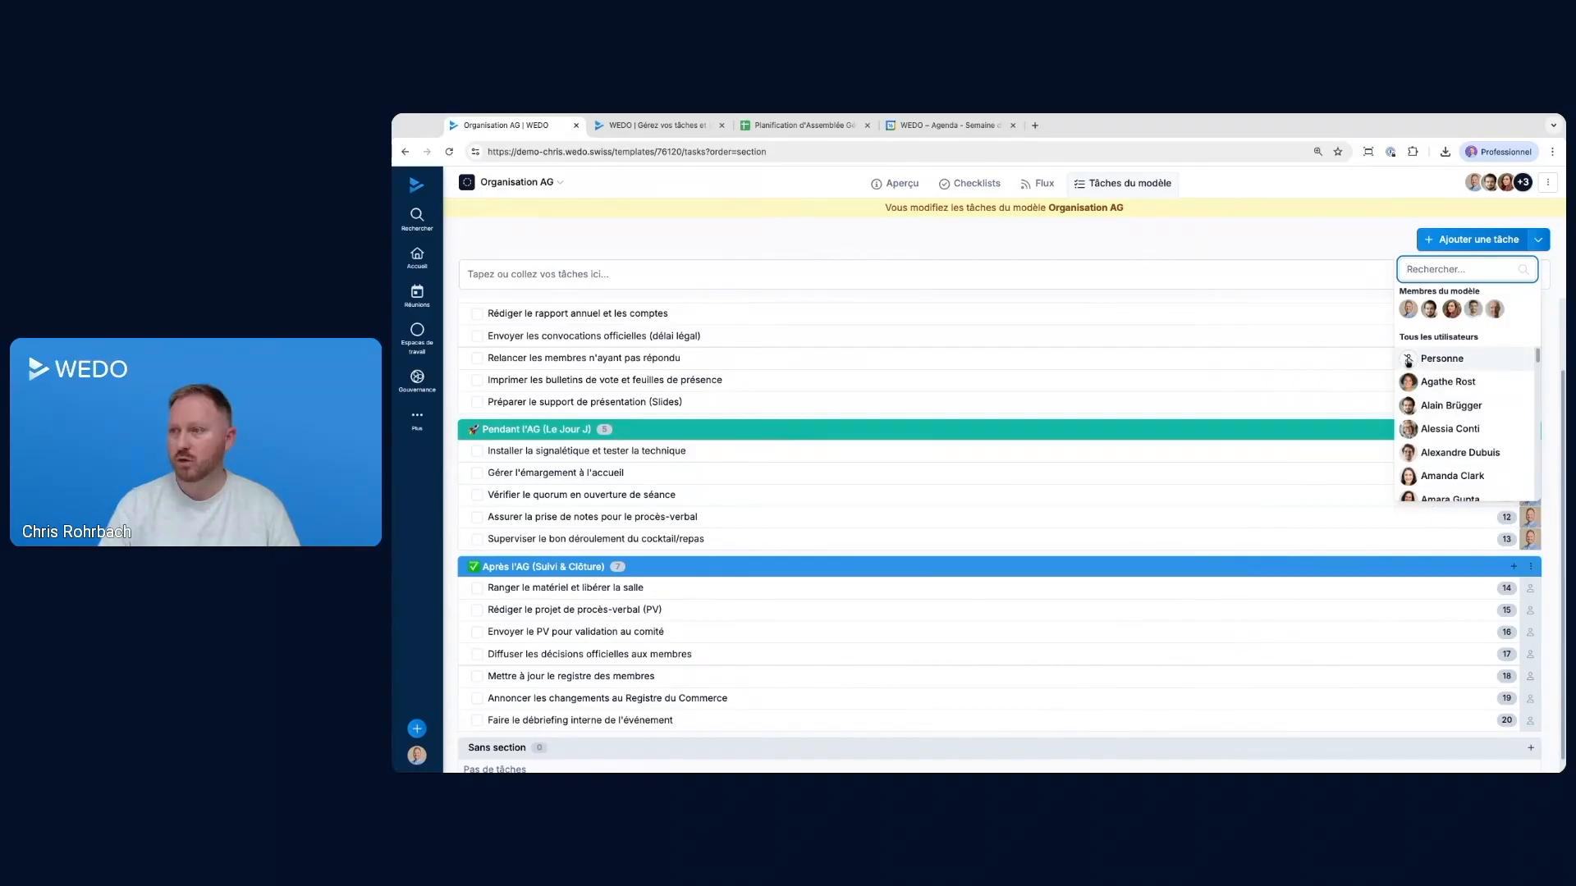
{"action": "left_click", "coordinate": [1434, 359]}
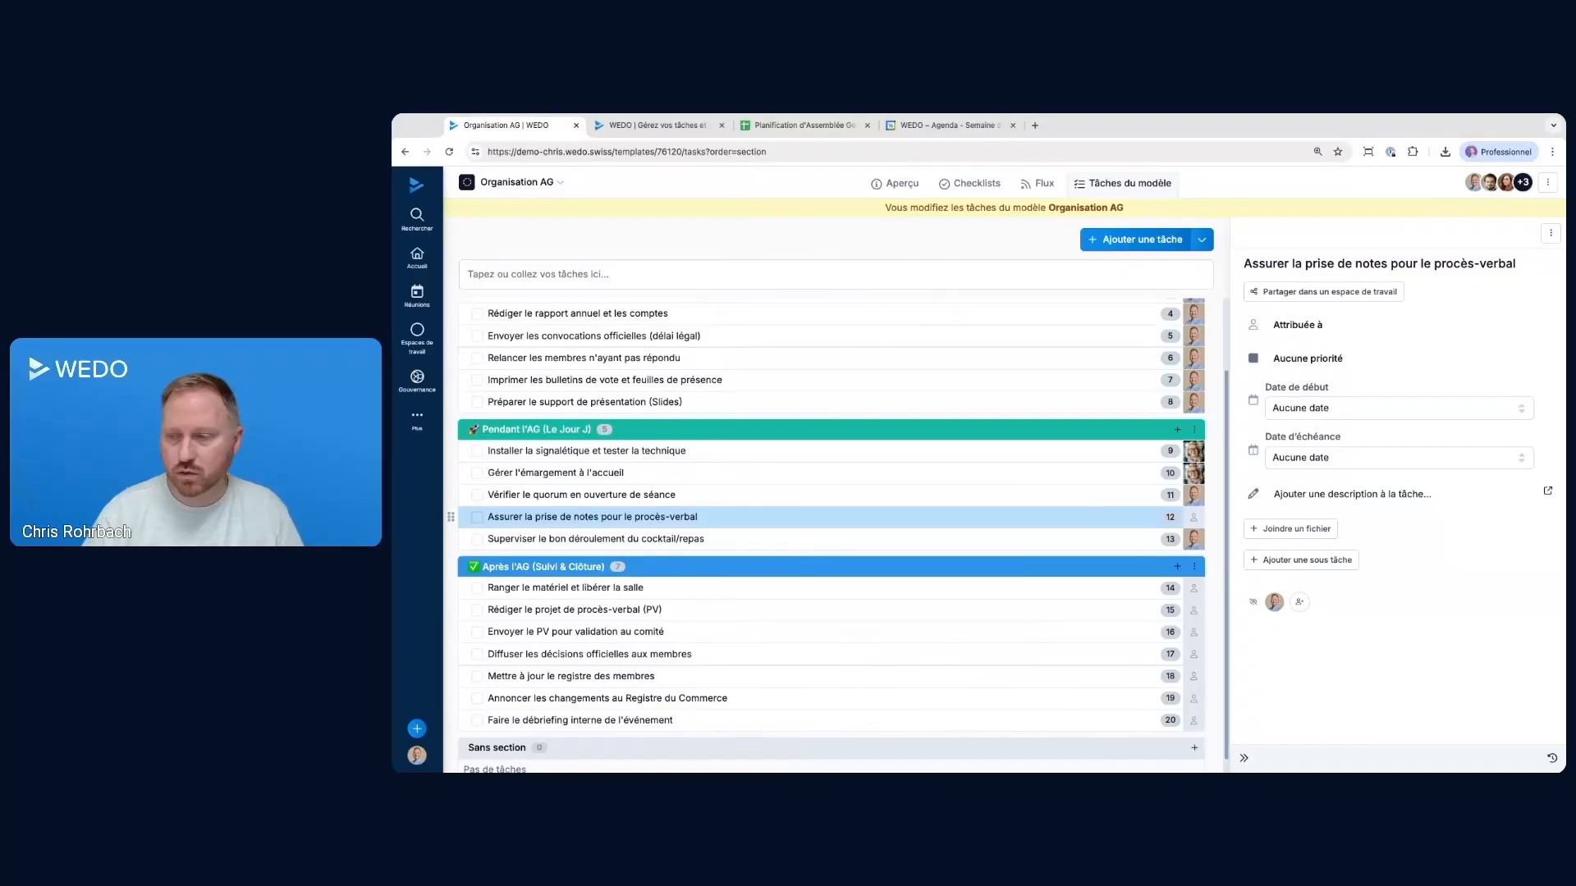
{"action": "left_click", "coordinate": [1243, 756]}
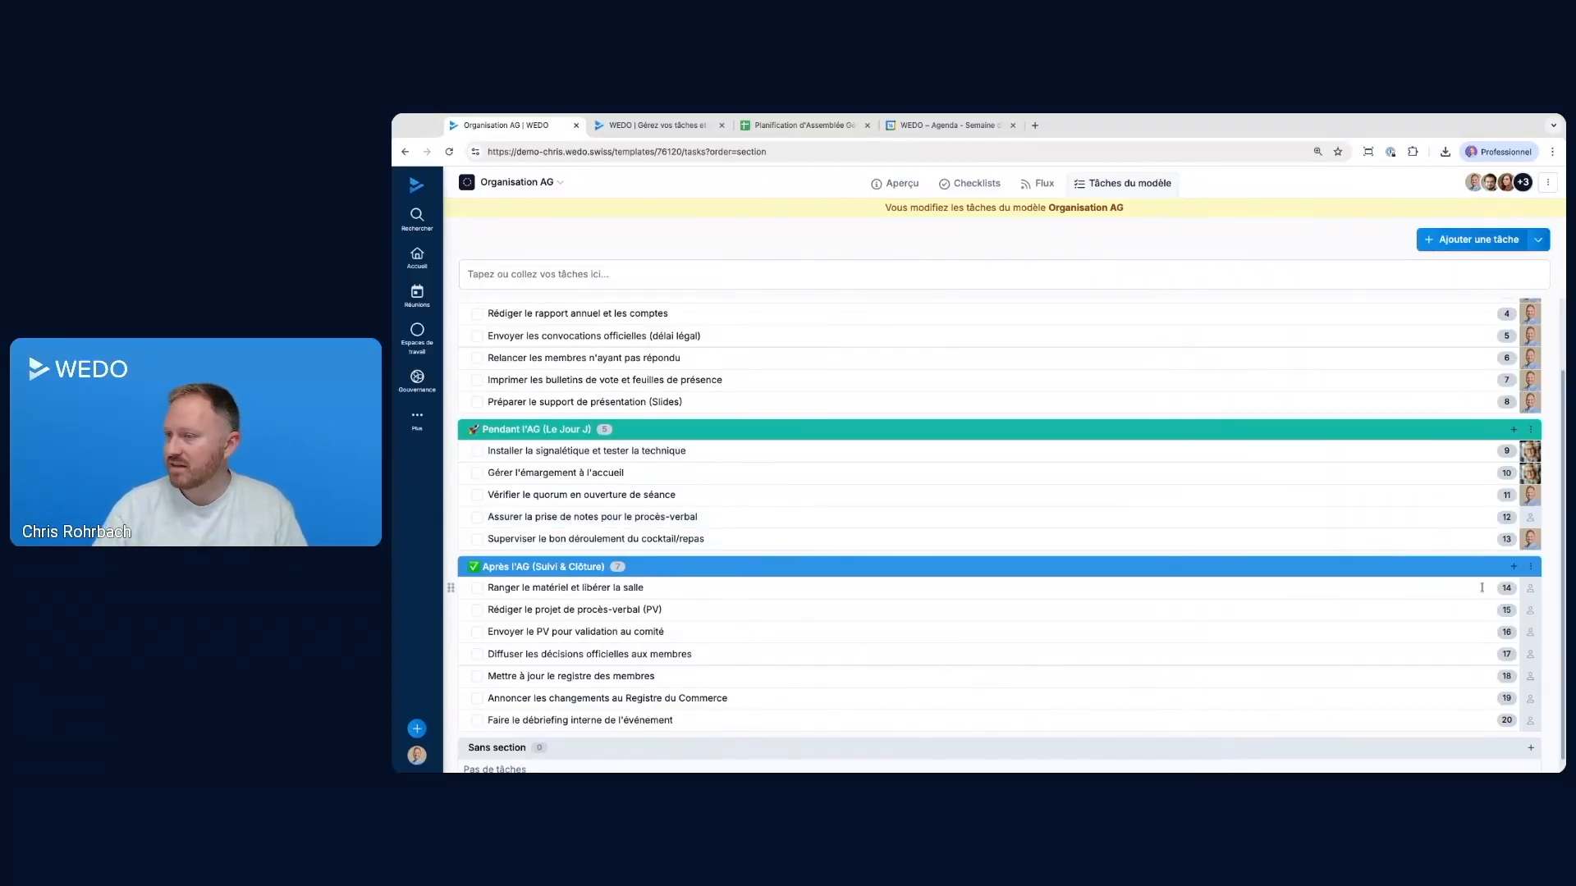
Assign the task Ranger le matériel et libérer la salle to a colleague
{"action": "left_click", "coordinate": [1530, 591]}
{"action": "left_click", "coordinate": [1436, 451]}
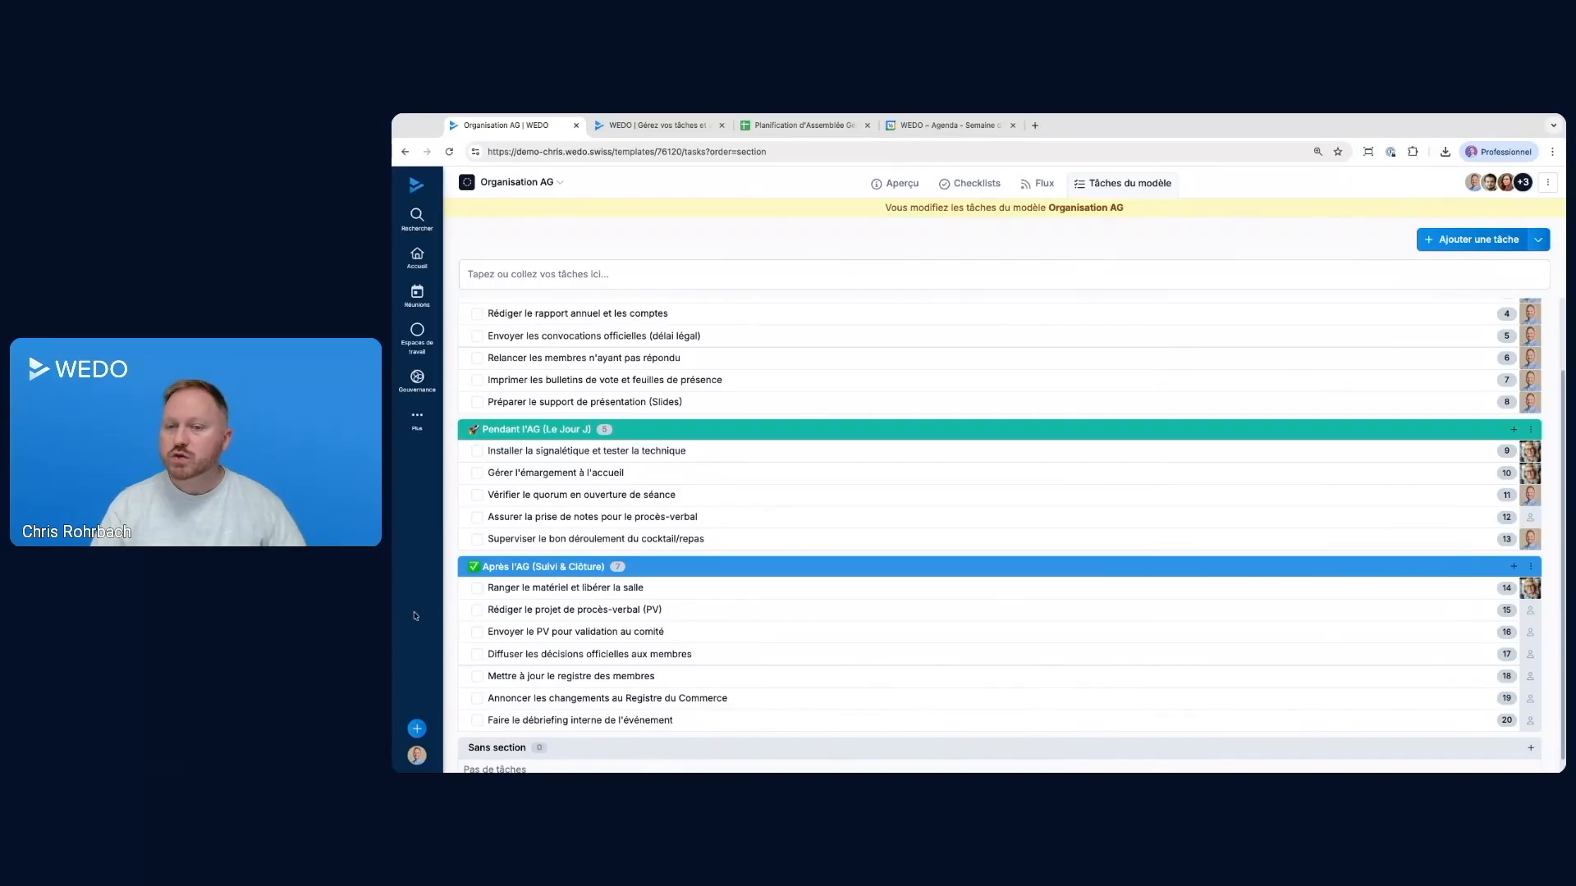
{"action": "left_click", "coordinate": [452, 568]}
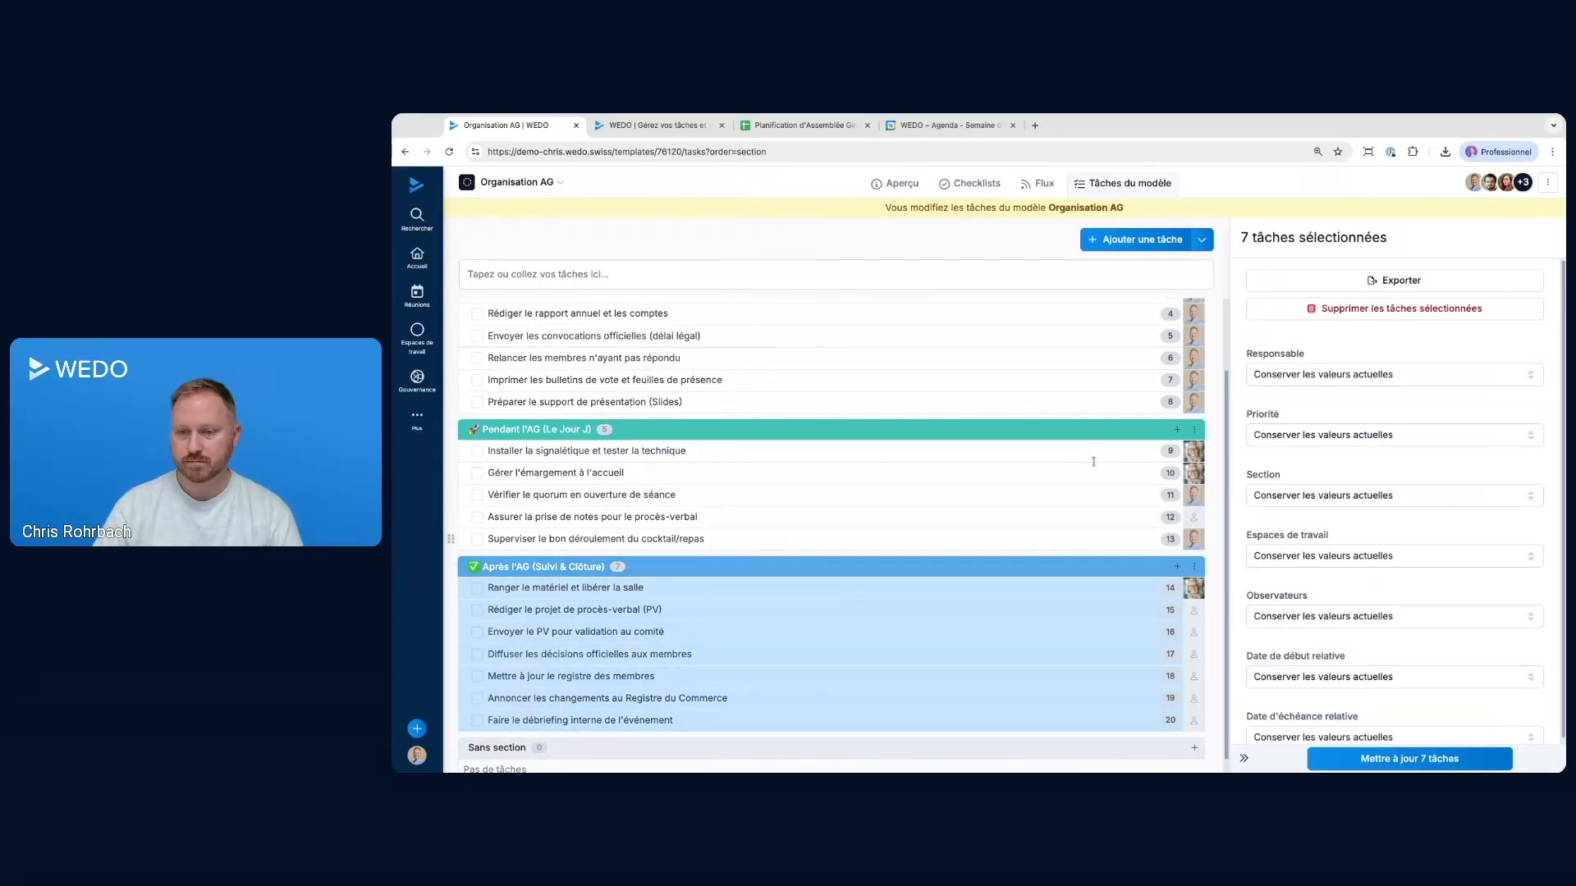
{"action": "left_click", "coordinate": [1244, 759]}
Organise the Après l'AG section by delegation, giving Ranger le matériel et libérer la salle to another colleague and the two PV tasks to Personne
{"action": "left_click", "coordinate": [1530, 566]}
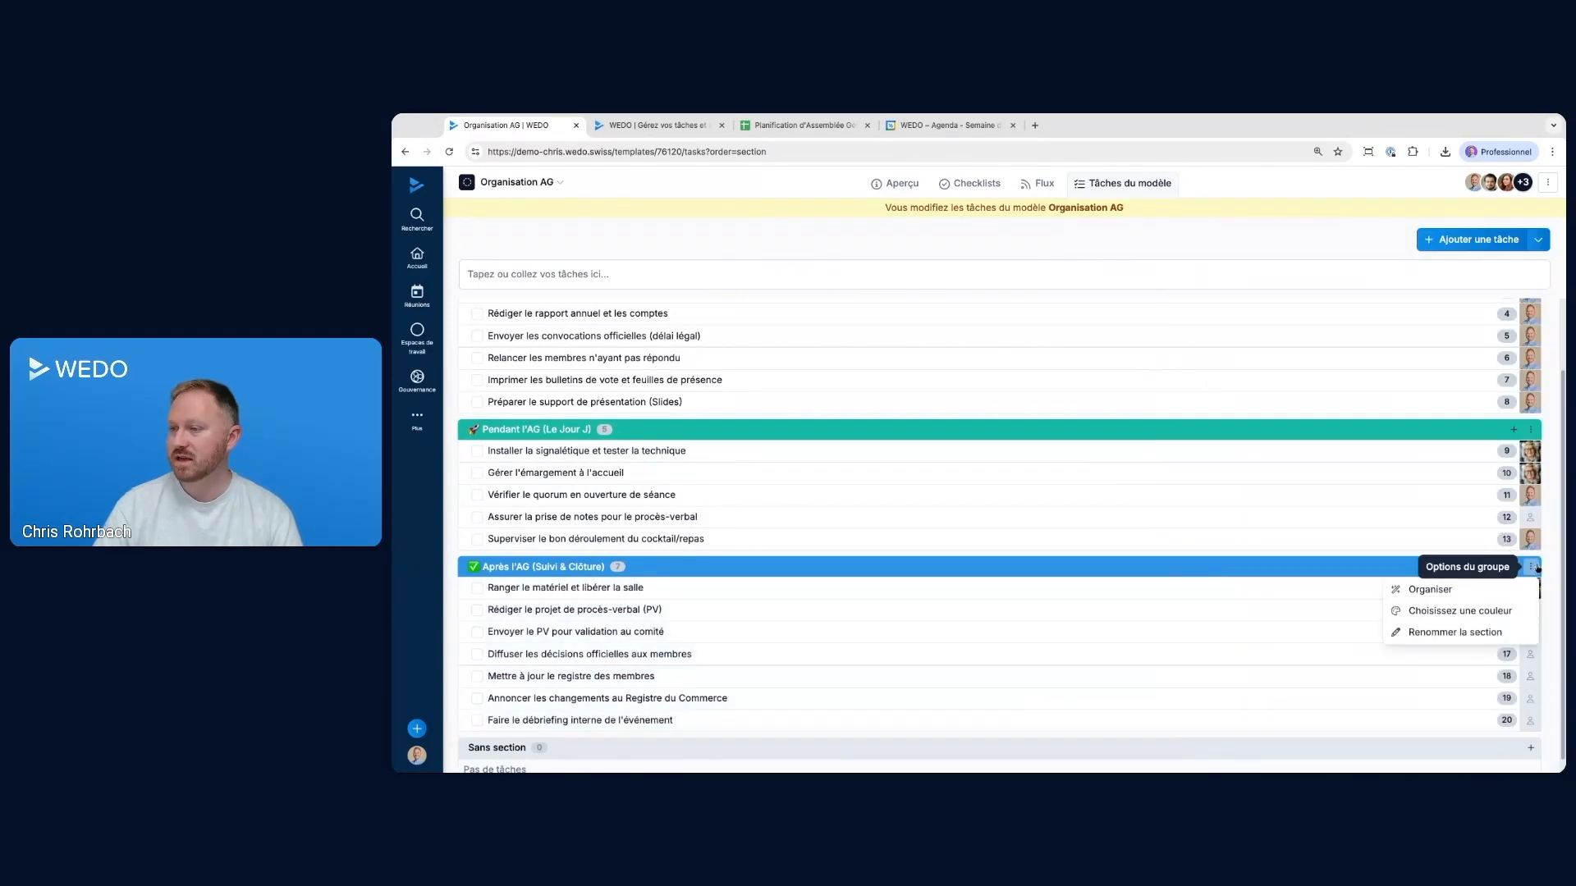
{"action": "left_click", "coordinate": [1413, 591]}
{"action": "left_click", "coordinate": [867, 331]}
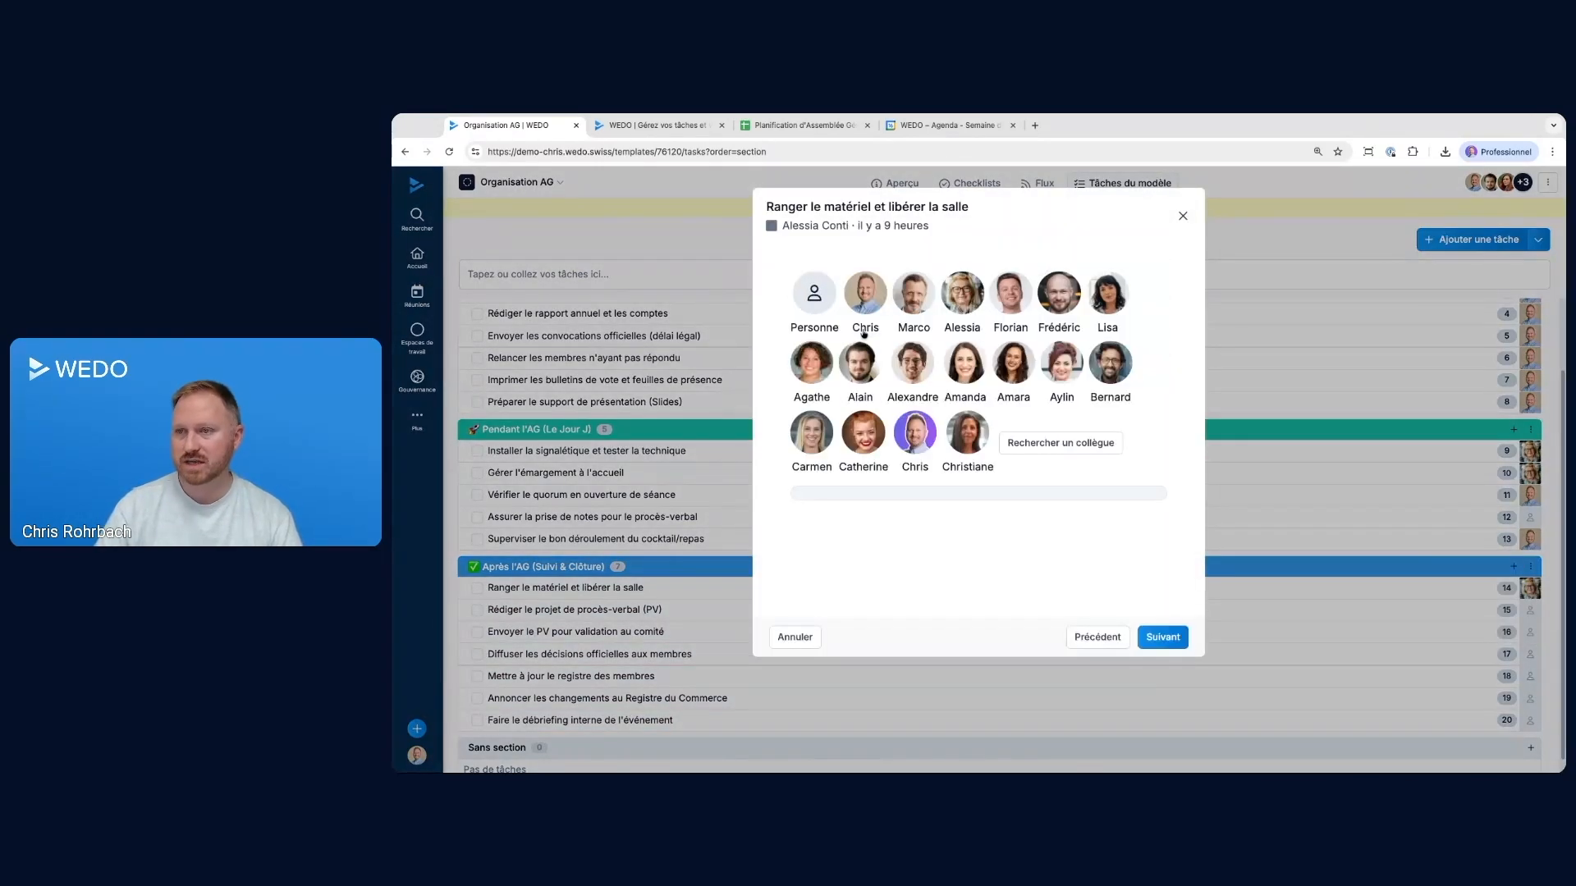
{"action": "left_click", "coordinate": [865, 354]}
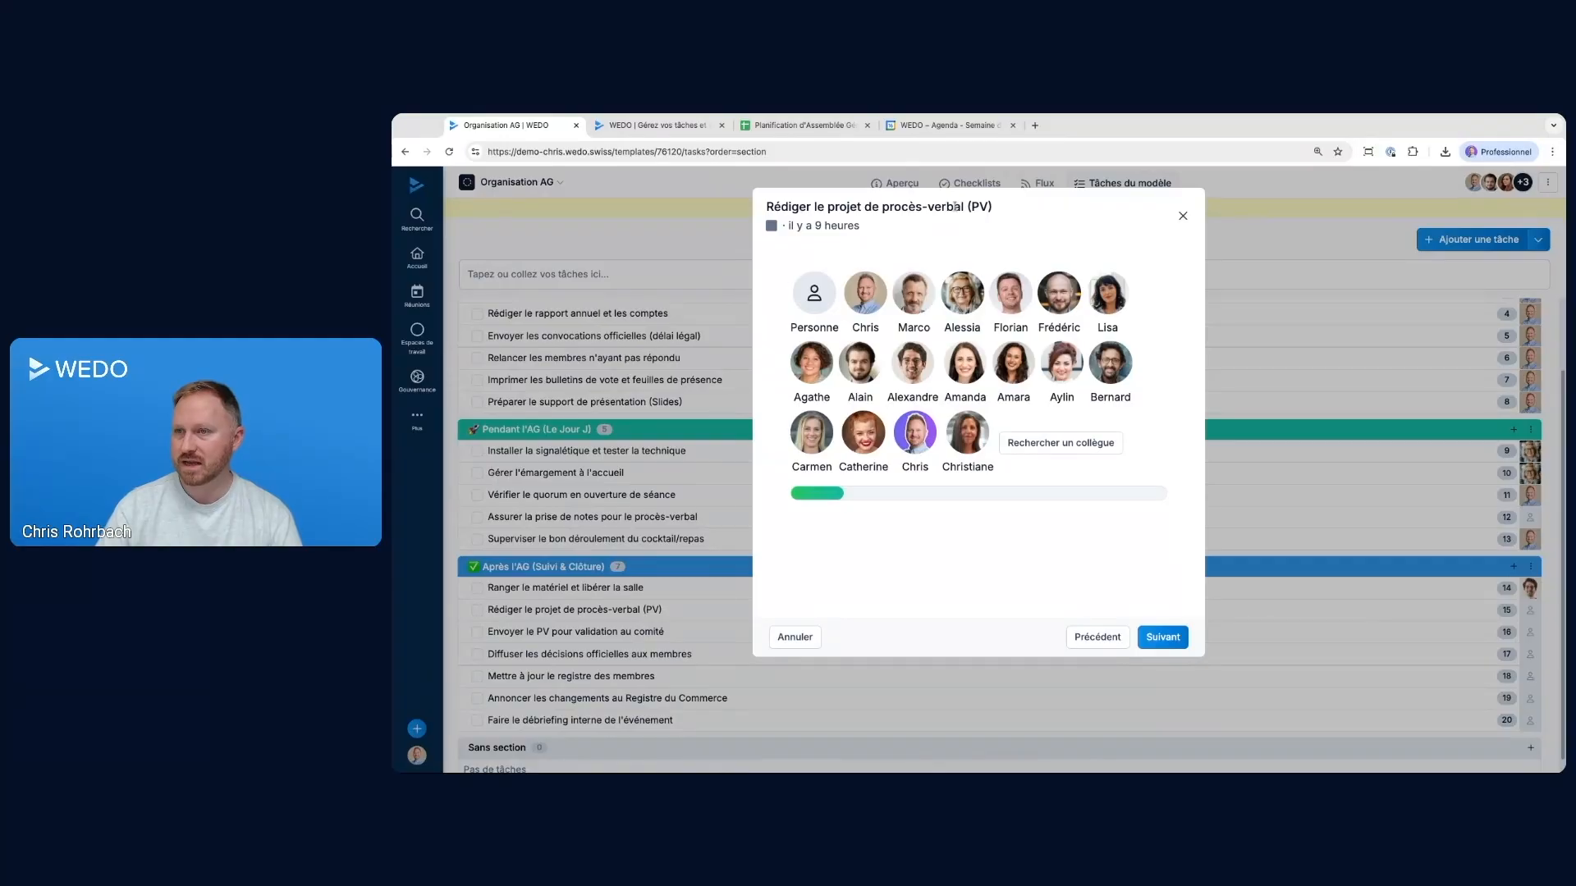
{"action": "left_click", "coordinate": [825, 281]}
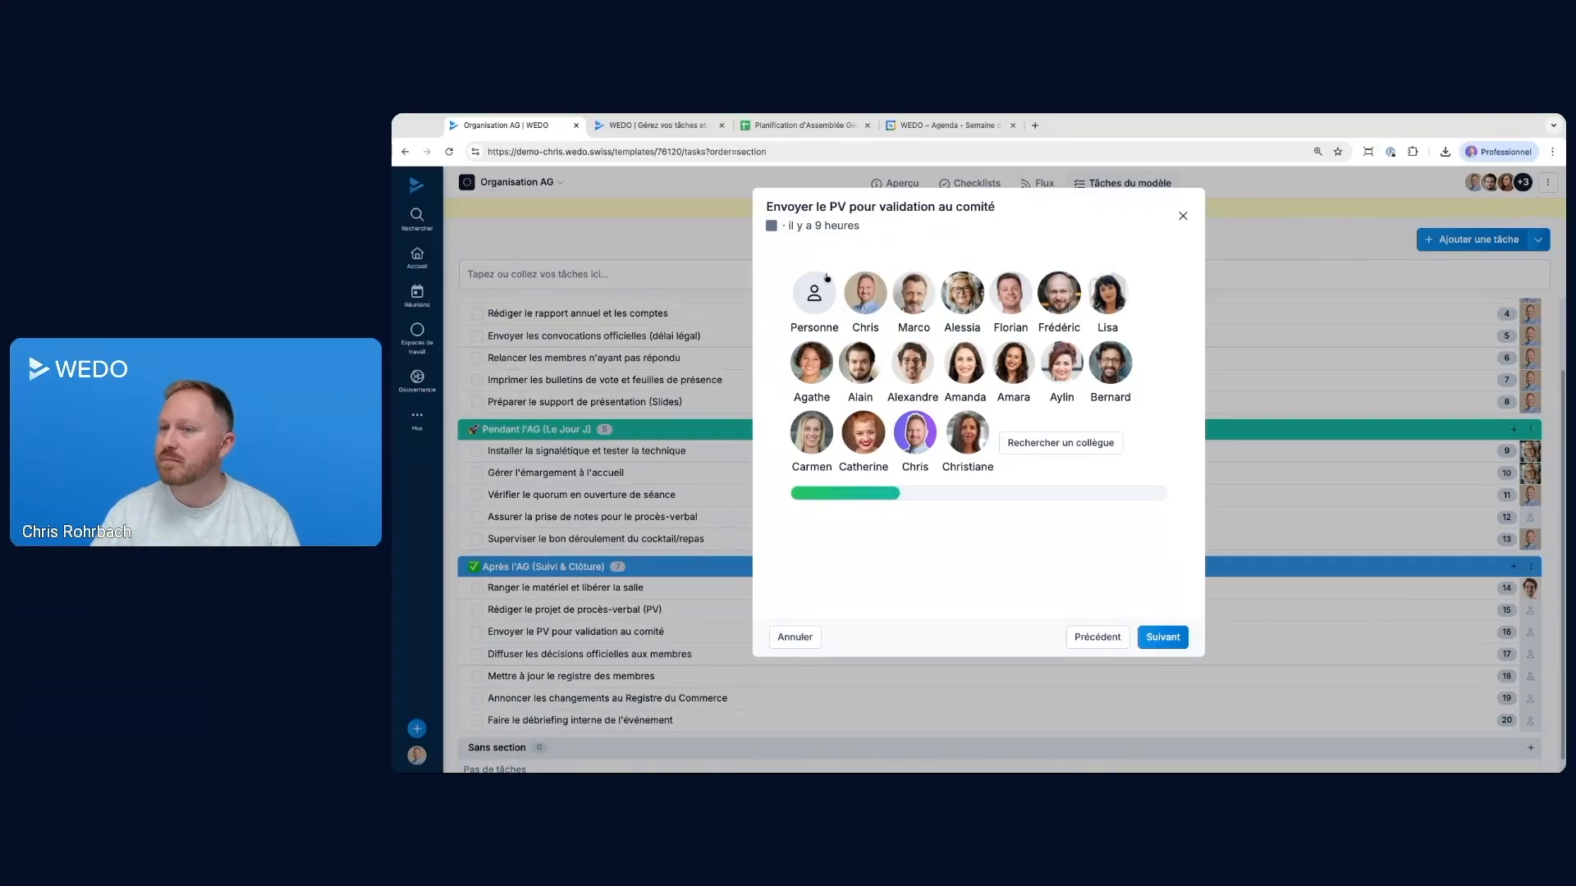
{"action": "left_click", "coordinate": [832, 289]}
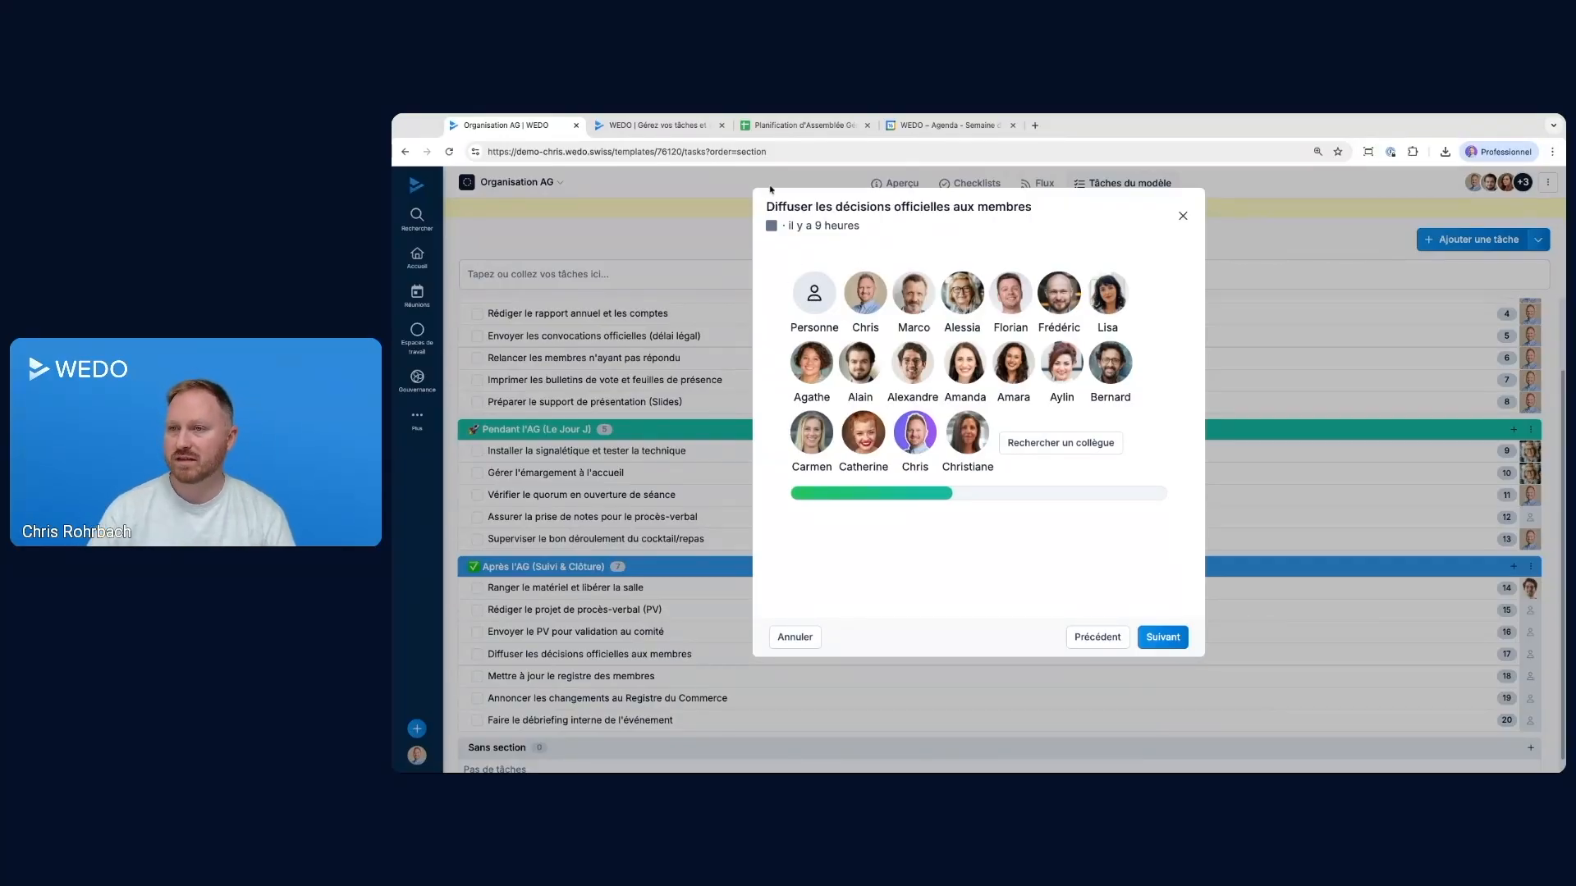
Delegate the last four Après l'AG tasks, from Diffuser les décisions officielles aux membres to Faire le débriefing interne de l'événement, to different colleagues
{"action": "left_click", "coordinate": [903, 294]}
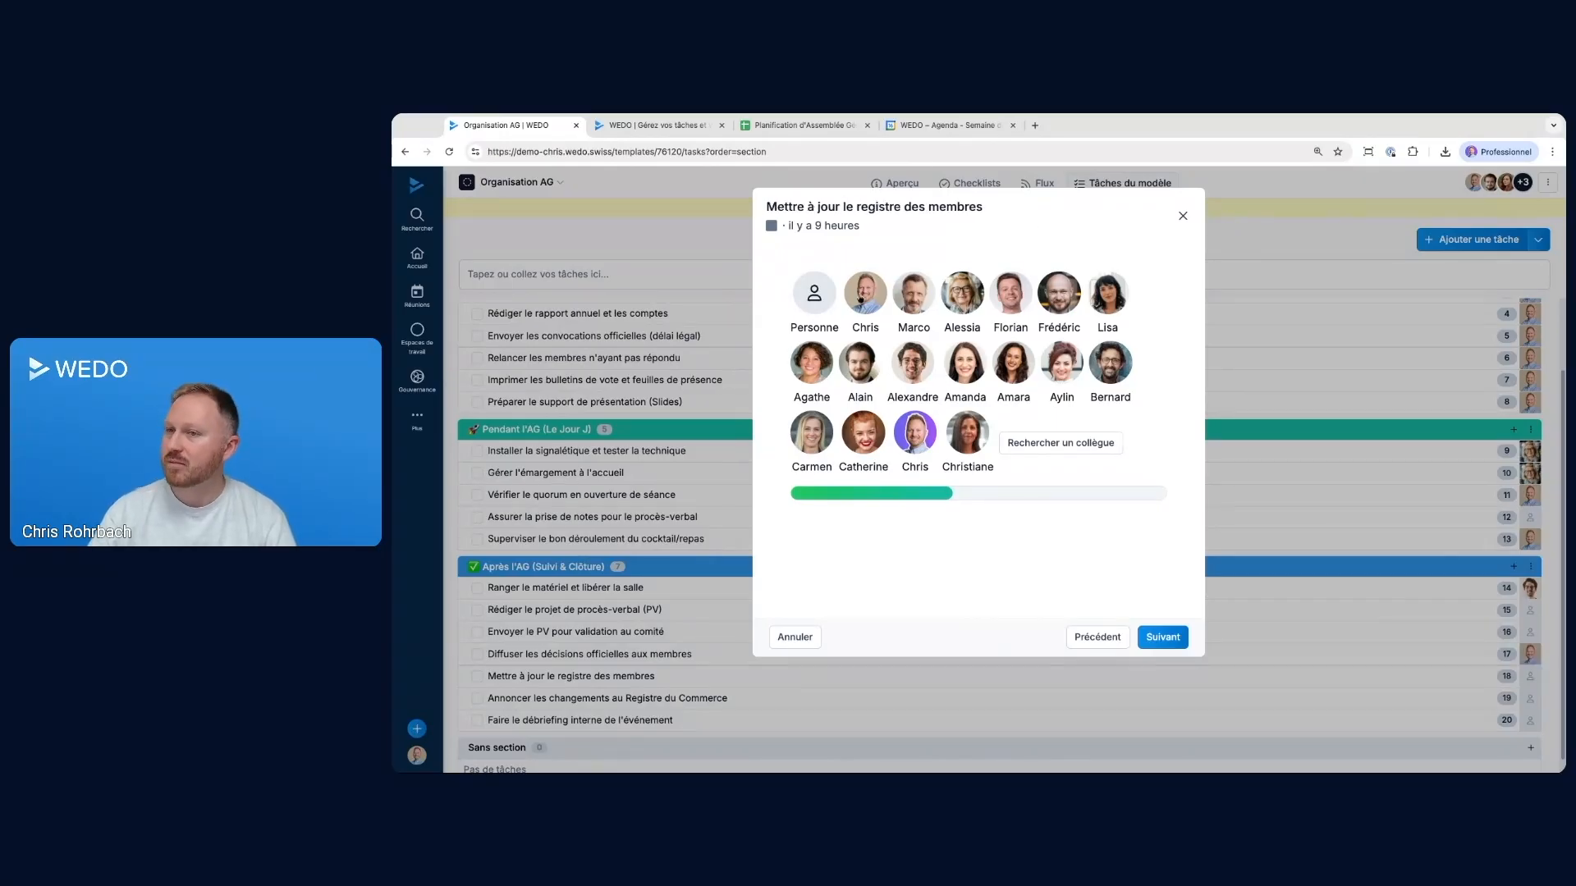
{"action": "left_click", "coordinate": [911, 365]}
{"action": "left_click", "coordinate": [813, 365]}
{"action": "left_click", "coordinate": [922, 308]}
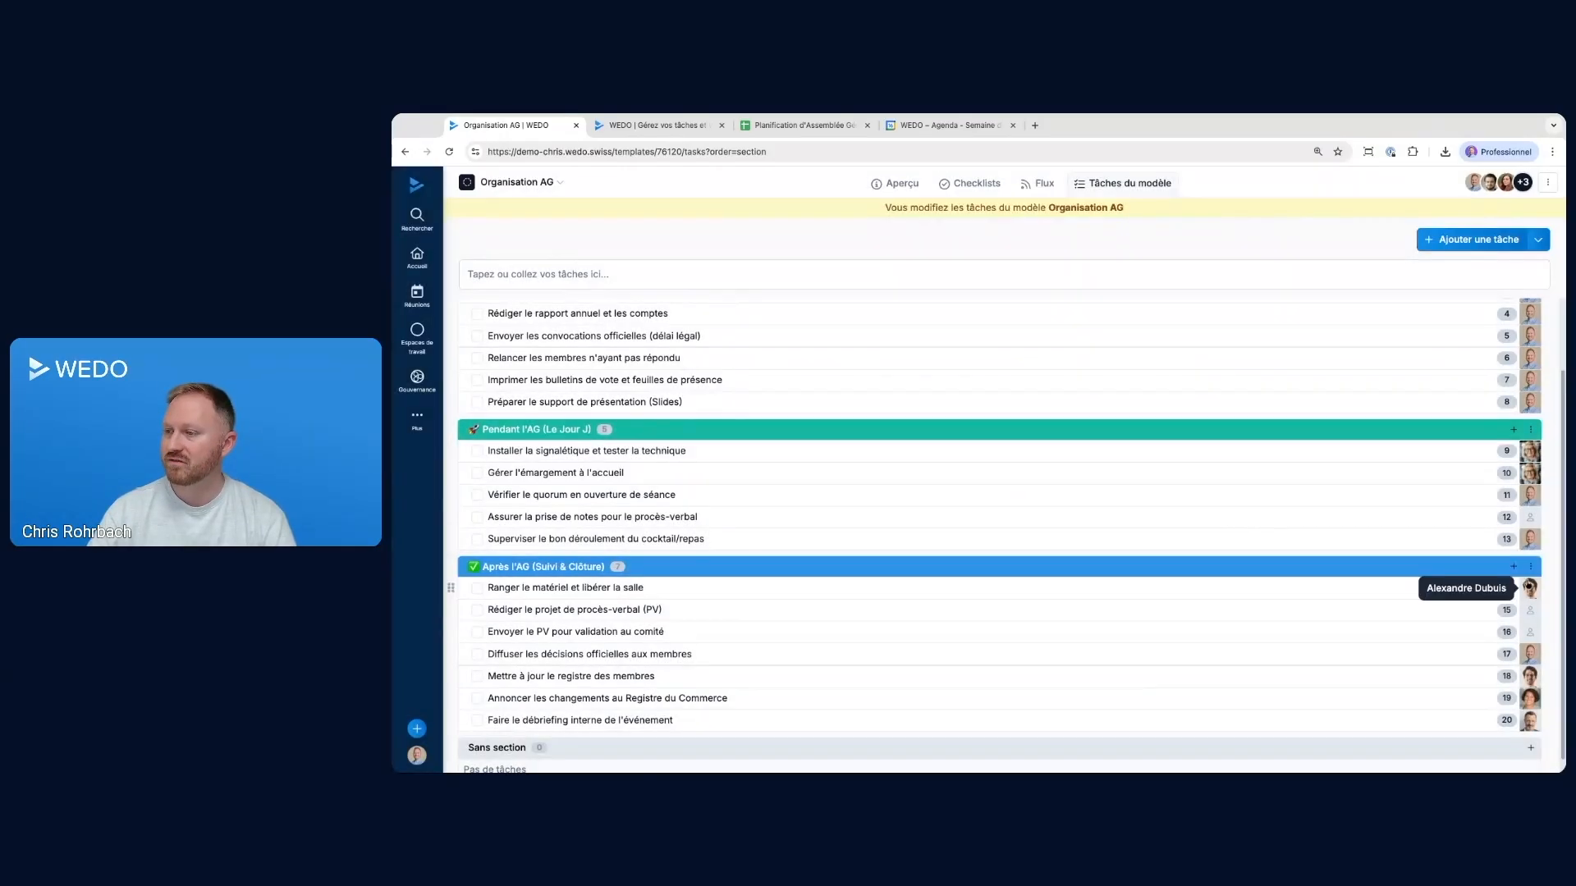
{"action": "scroll", "coordinate": [1547, 506], "scroll_direction": "up", "scroll_amount": 2}
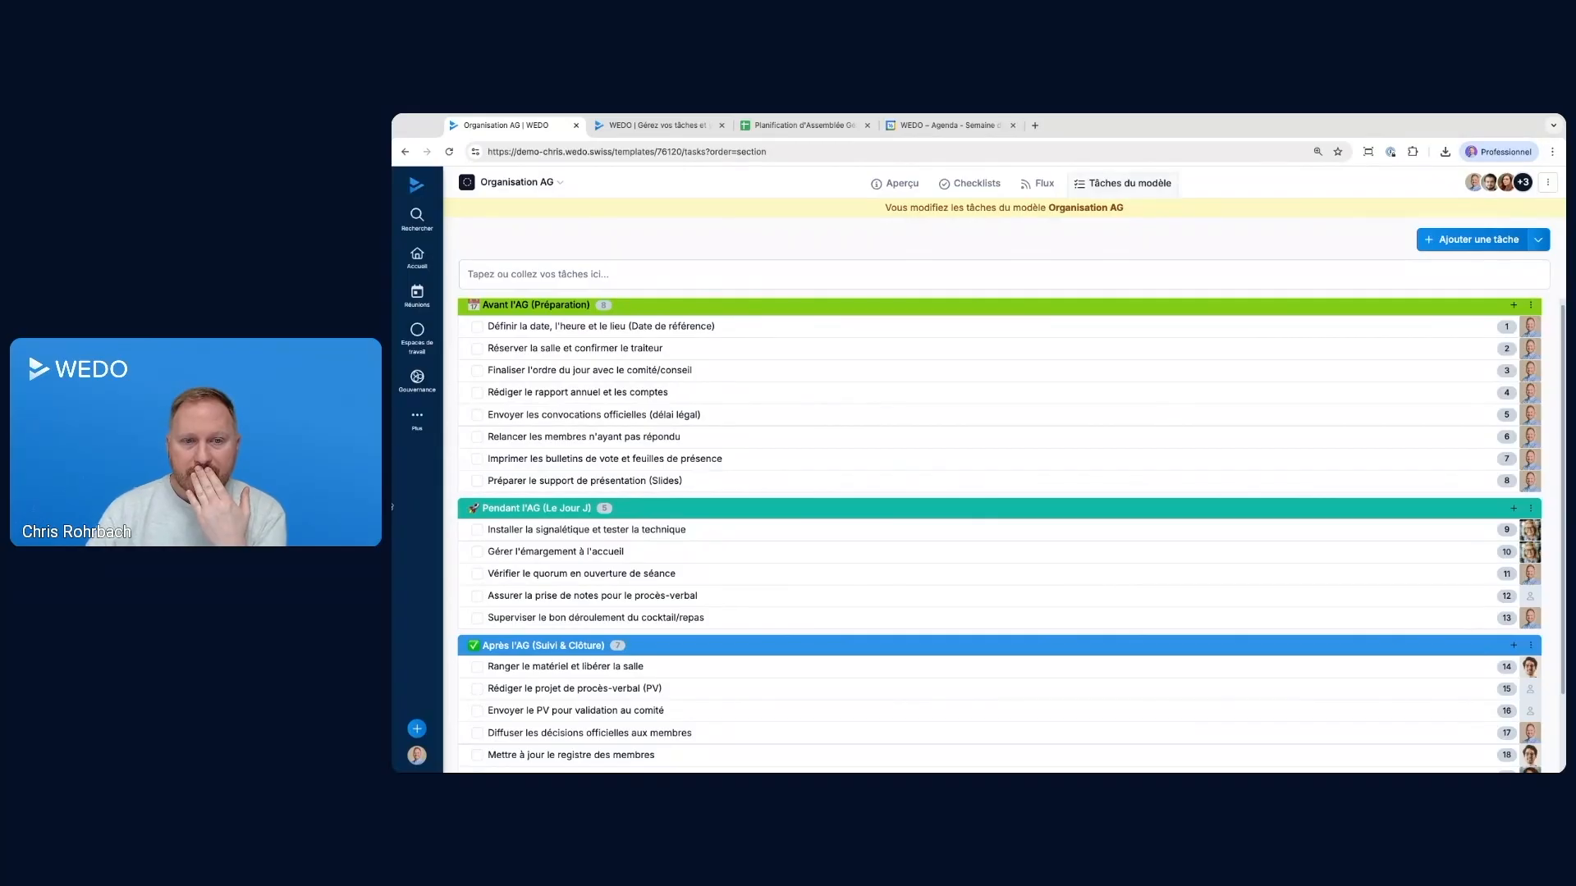
{"action": "scroll", "coordinate": [873, 453], "scroll_direction": "up", "scroll_amount": 1}
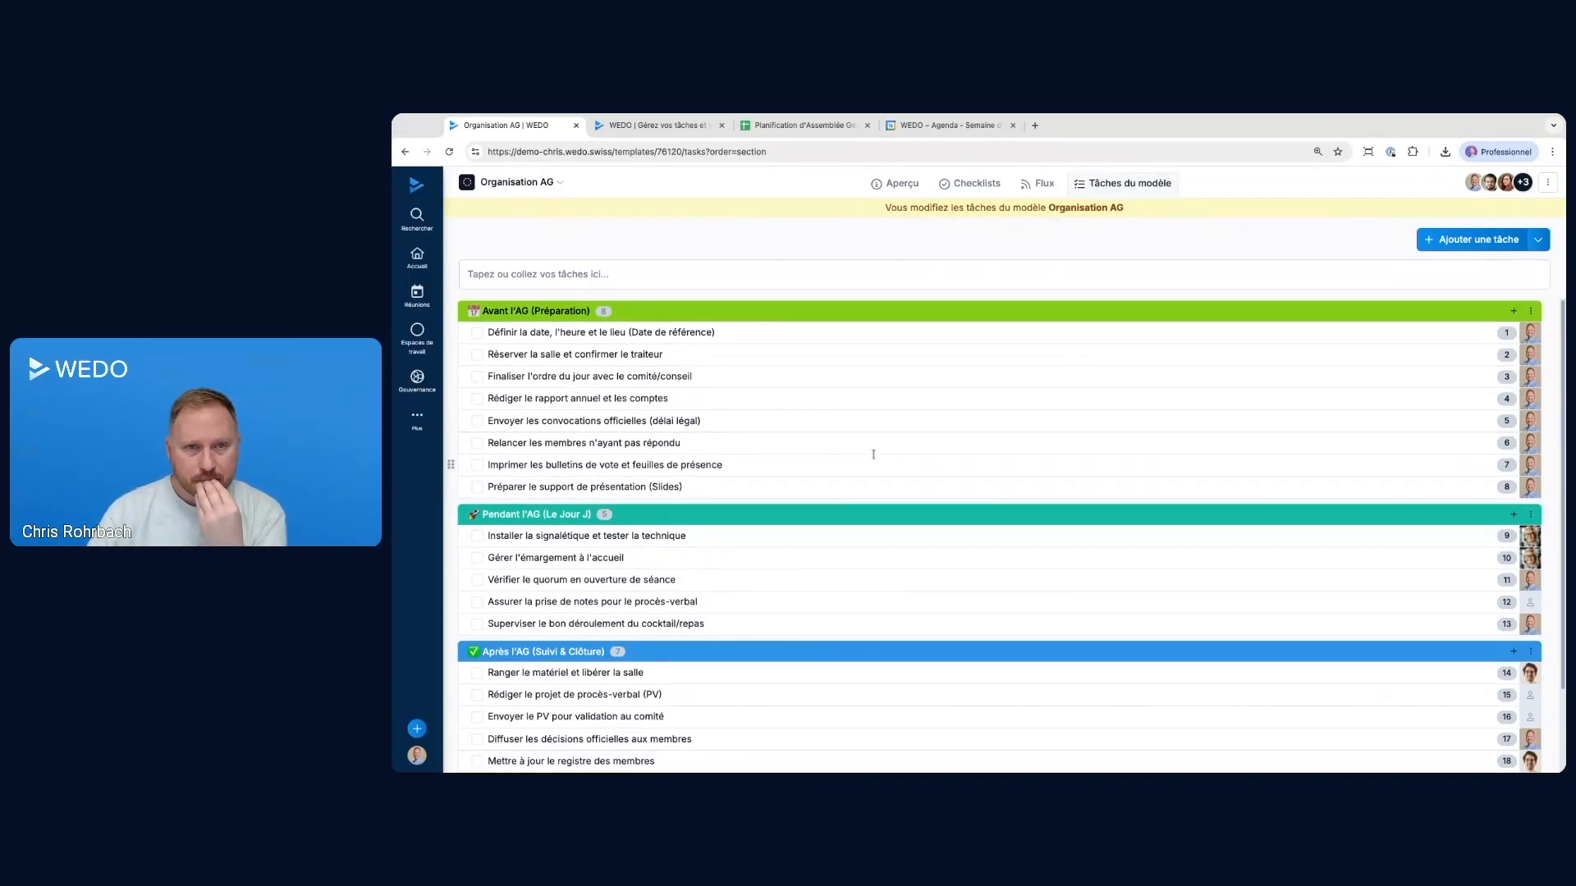
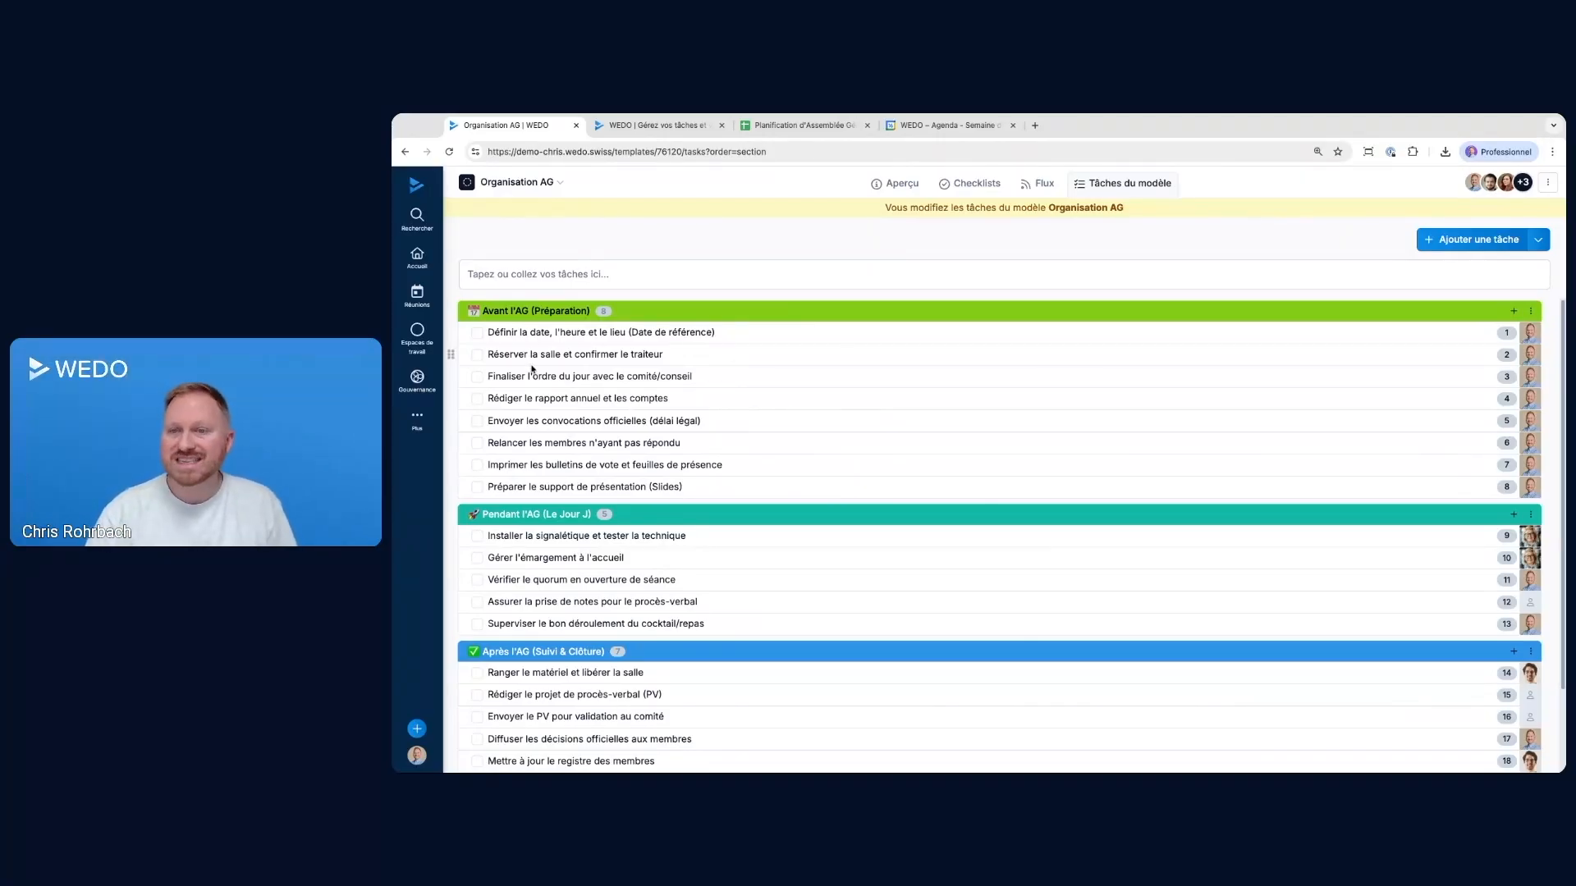
Set the due date of Réserver la salle et confirmer le traiteur to 6 days before the reference date
{"action": "left_click", "coordinate": [600, 354]}
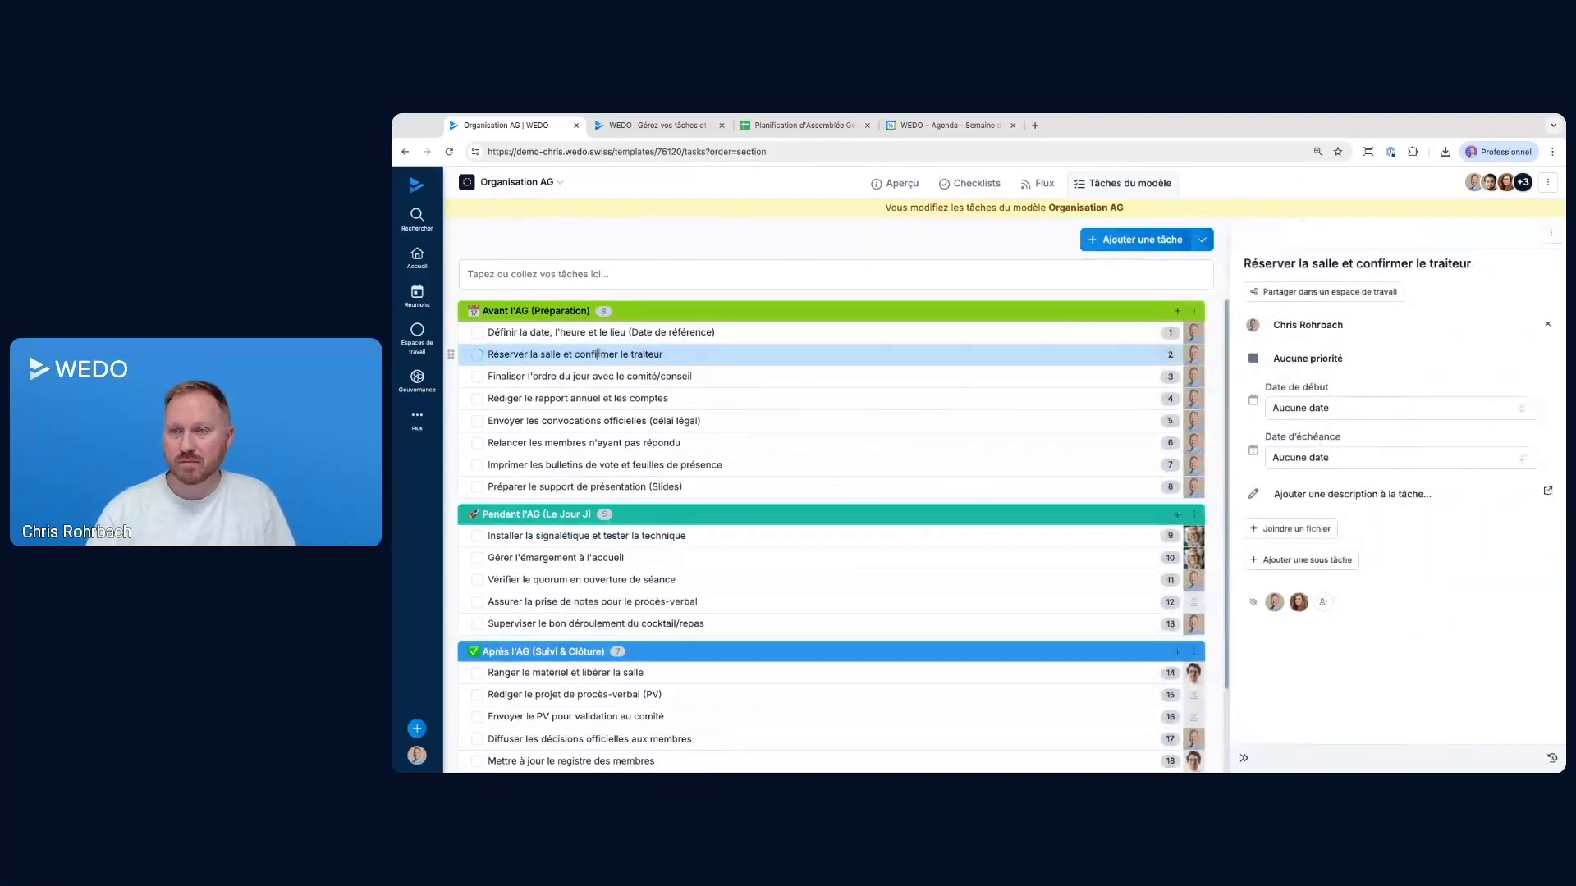
{"action": "left_click", "coordinate": [1327, 458]}
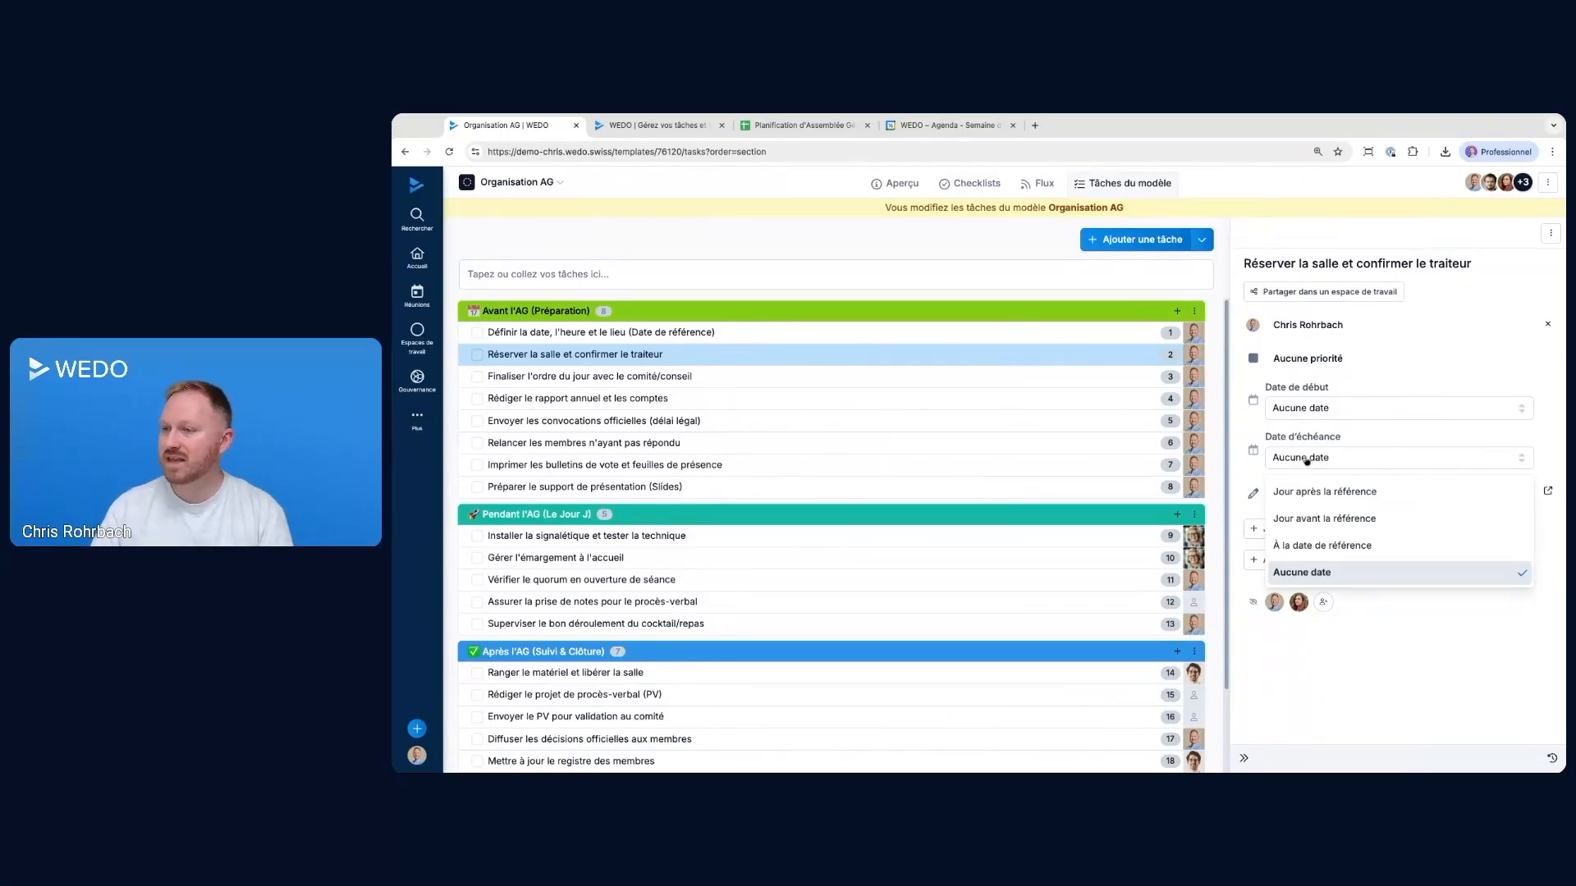
{"action": "left_click", "coordinate": [1310, 520]}
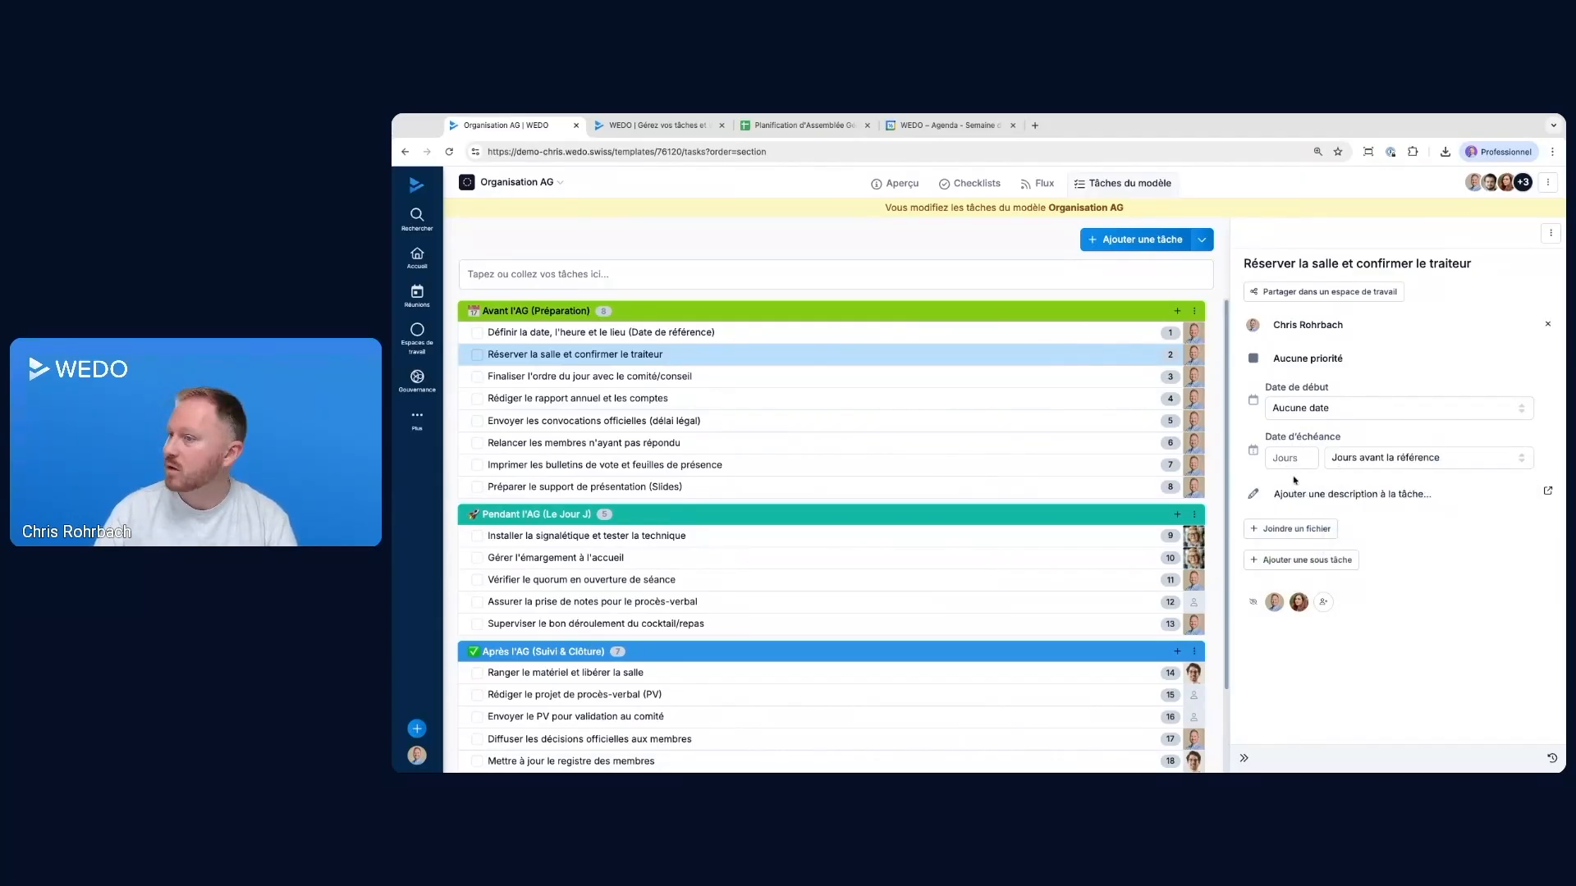
{"action": "left_click", "coordinate": [1289, 459]}
{"action": "type", "text": "6"}
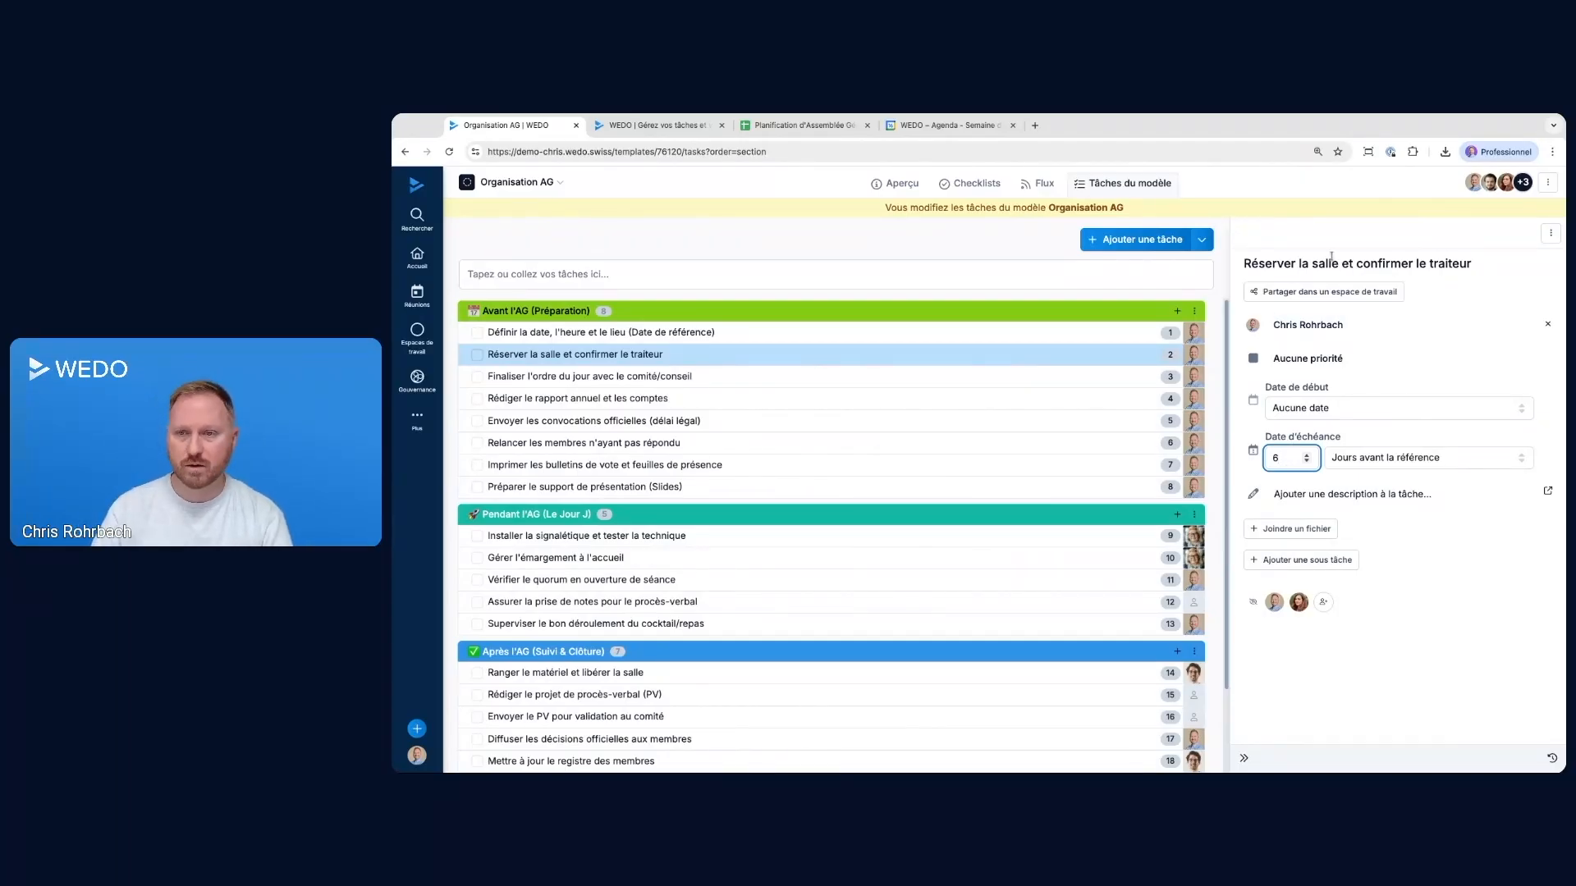
Set the due date of Envoyer les convocations officielles (délai légal) to 30 days before the reference date
{"action": "left_click", "coordinate": [532, 420]}
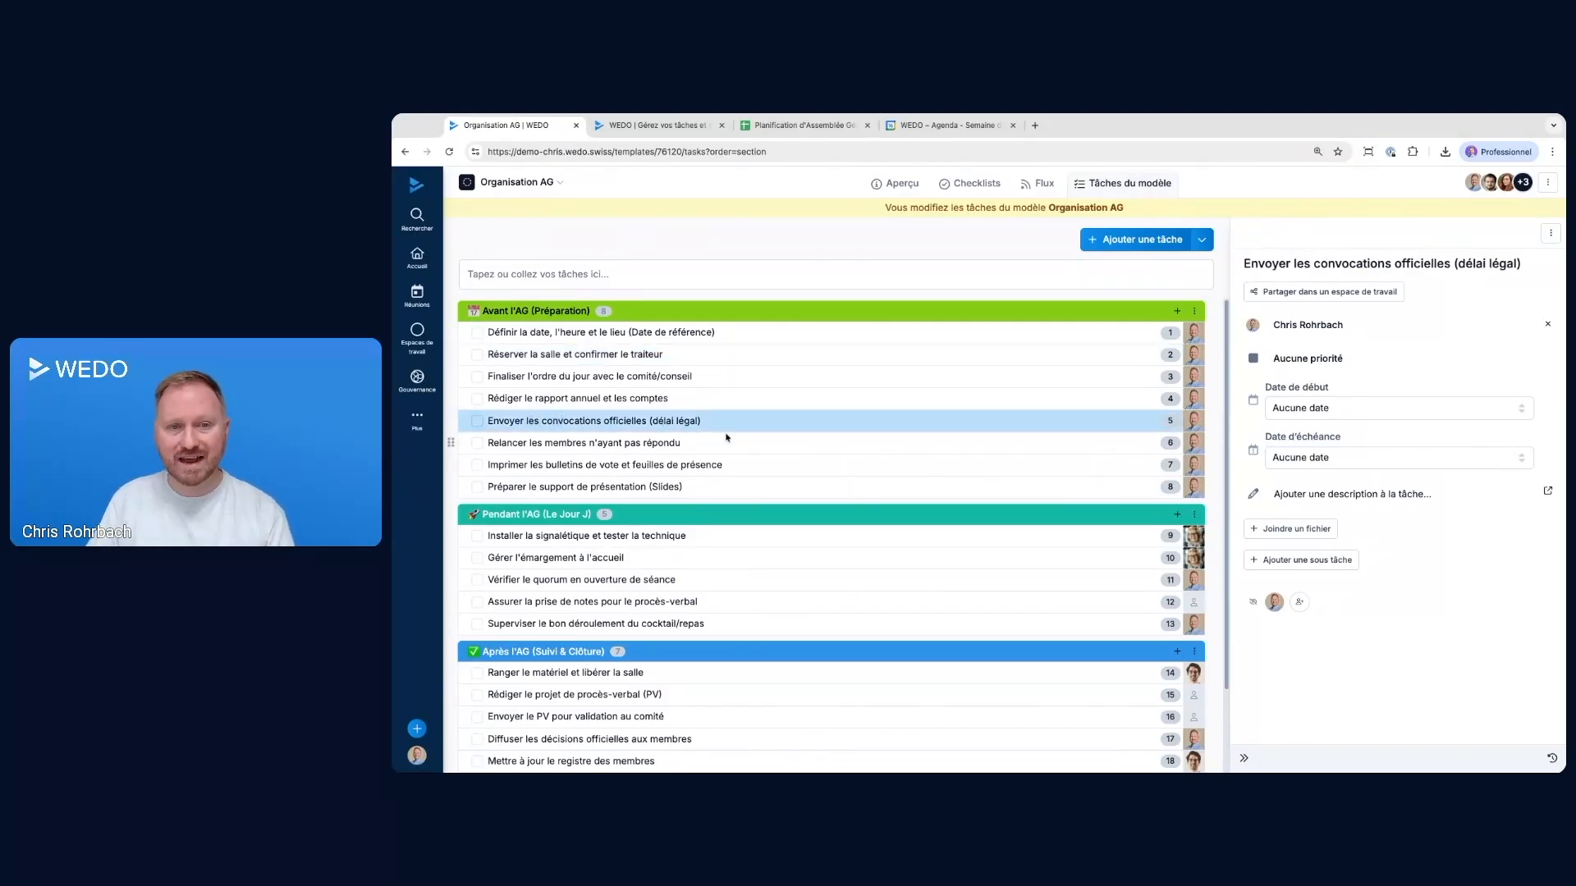
{"action": "left_click", "coordinate": [1348, 461]}
{"action": "left_click", "coordinate": [1324, 518]}
{"action": "left_click", "coordinate": [1285, 457]}
{"action": "type", "text": "3"}
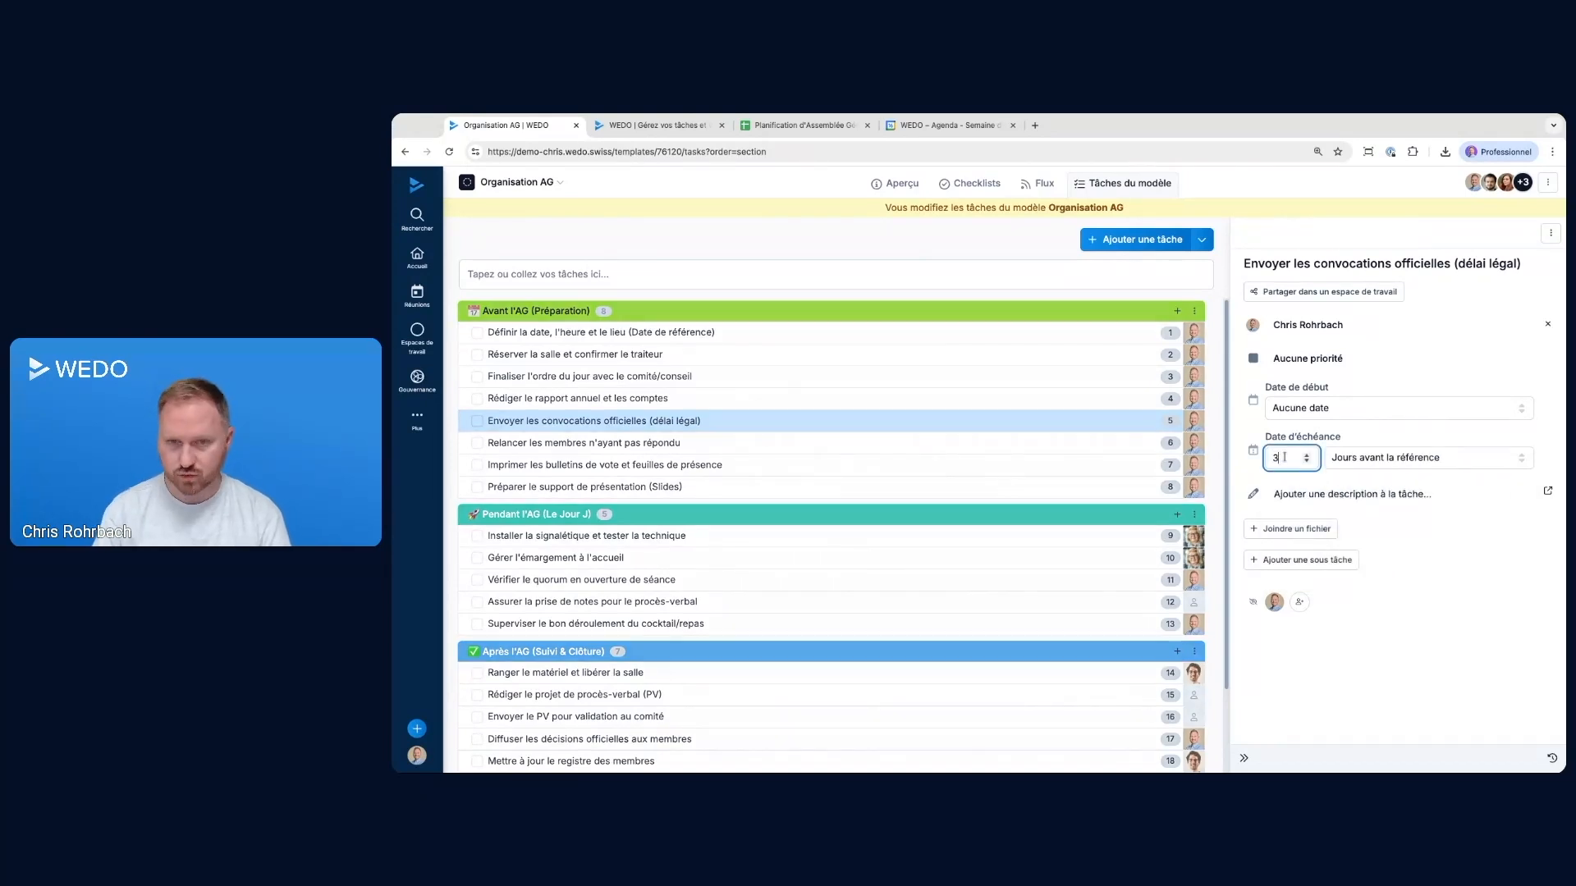
{"action": "type", "text": "0"}
{"action": "left_click", "coordinate": [1430, 646]}
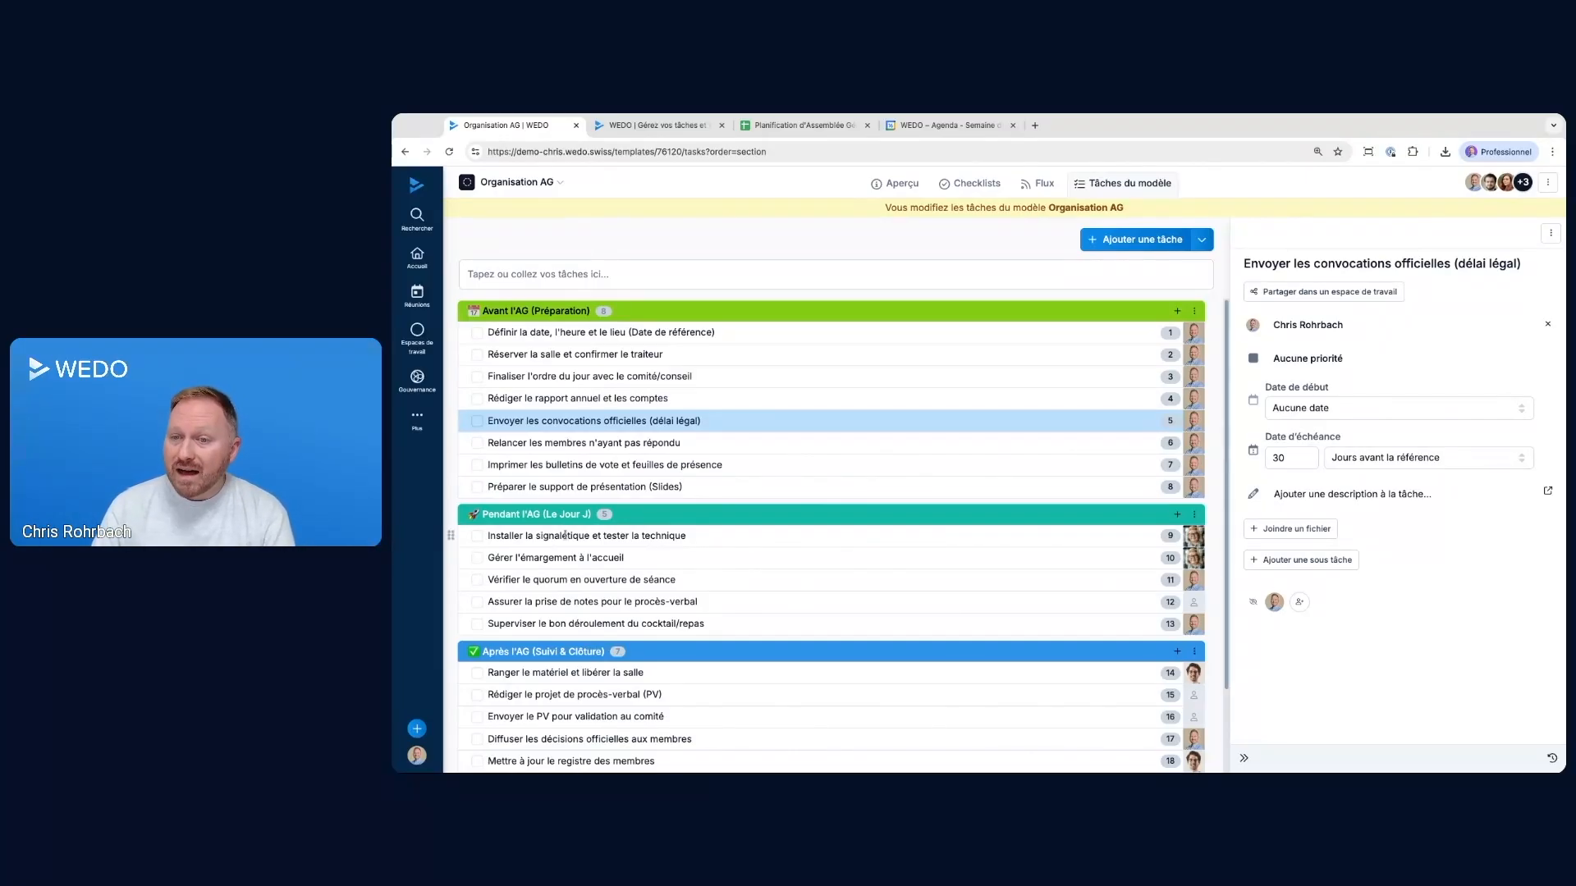
Set the due date of Installer la signalétique et tester la technique to À la date de référence
{"action": "left_click", "coordinate": [665, 536]}
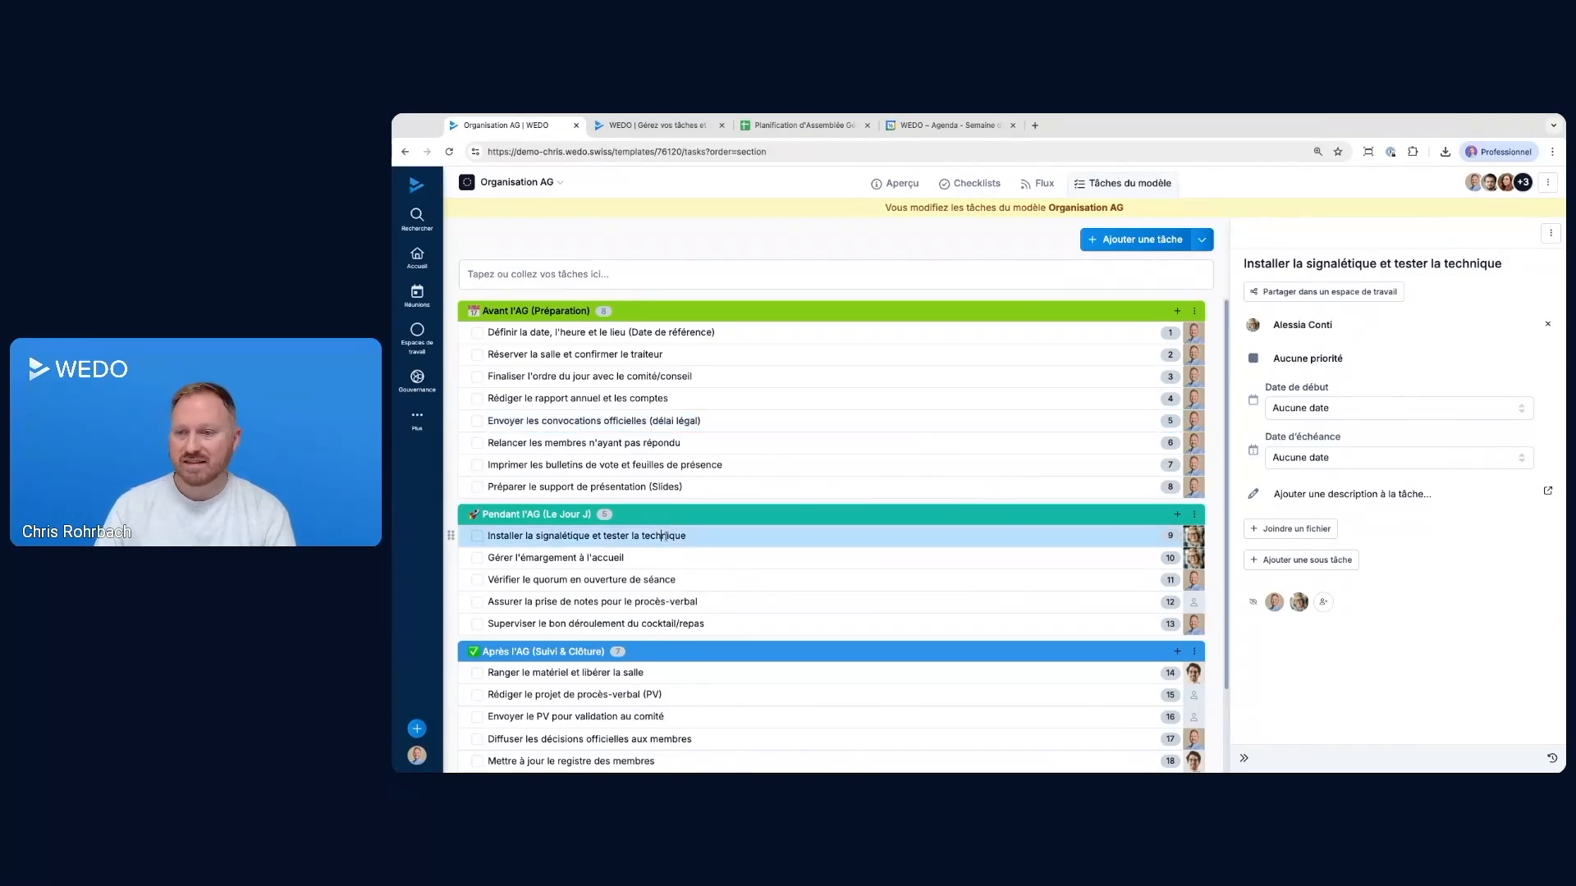
{"action": "left_click", "coordinate": [1313, 458]}
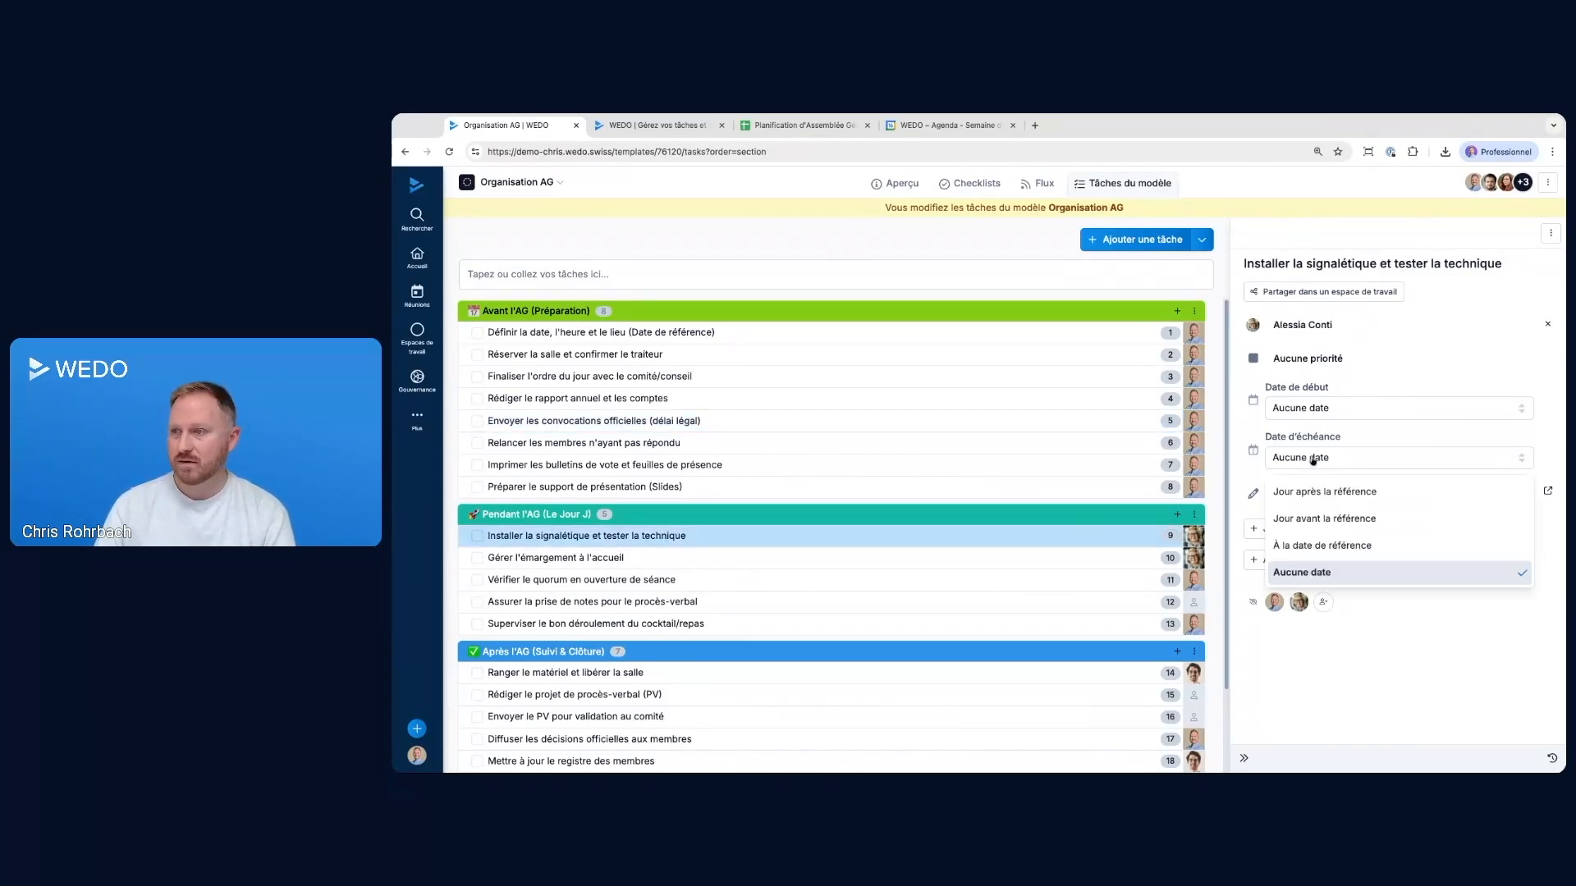
{"action": "left_click", "coordinate": [1344, 546]}
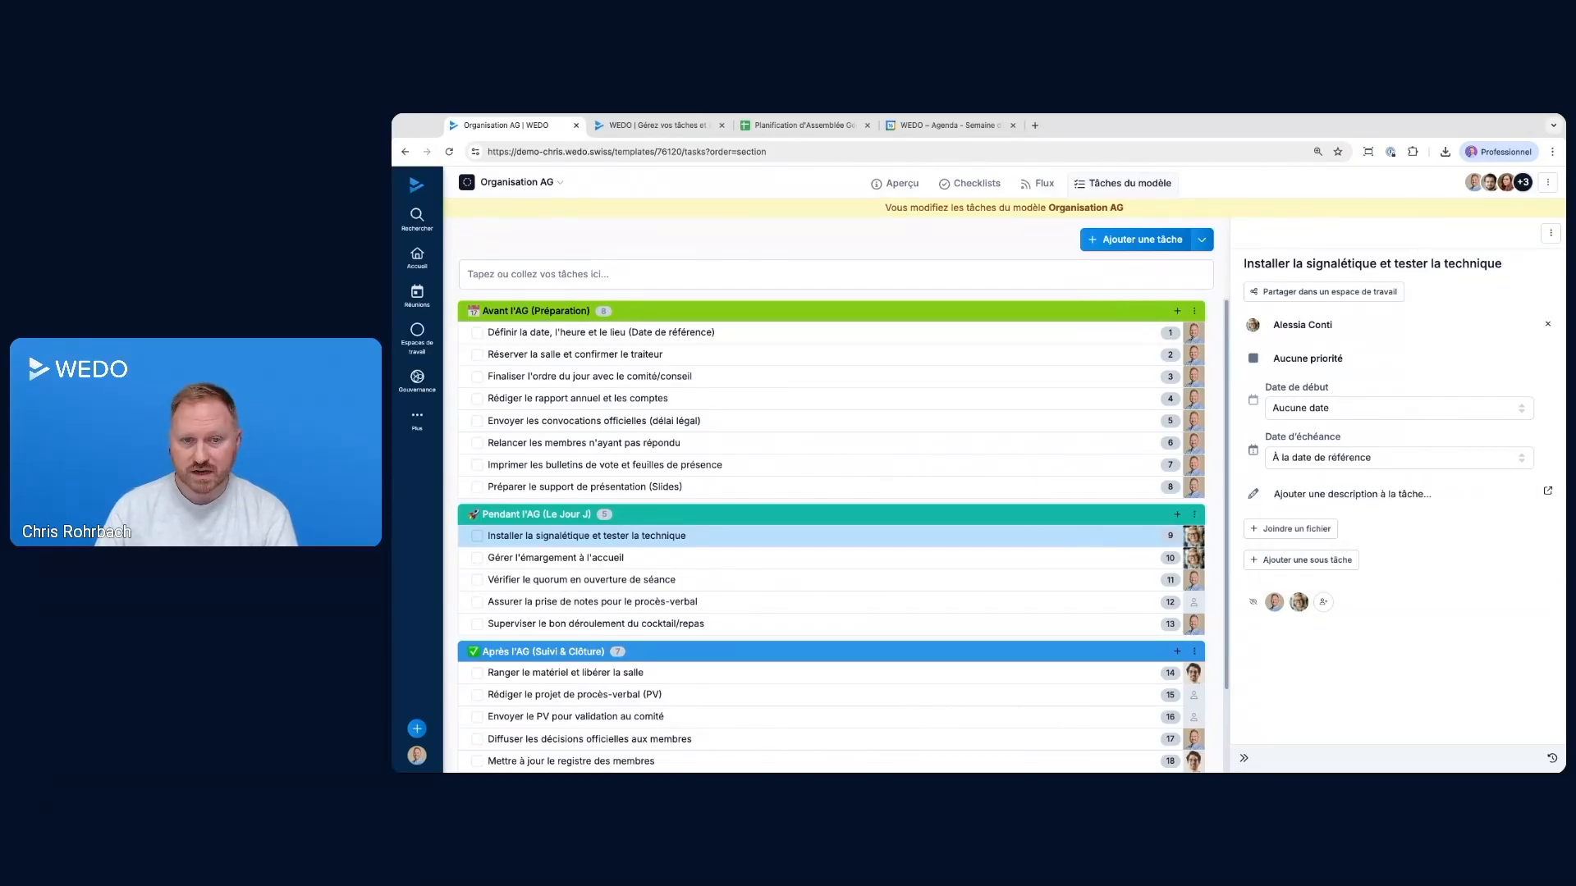
Set the due date of Envoyer le PV pour validation au comité to 10 days after the reference date
{"action": "scroll", "coordinate": [821, 574], "scroll_direction": "down", "scroll_amount": 2}
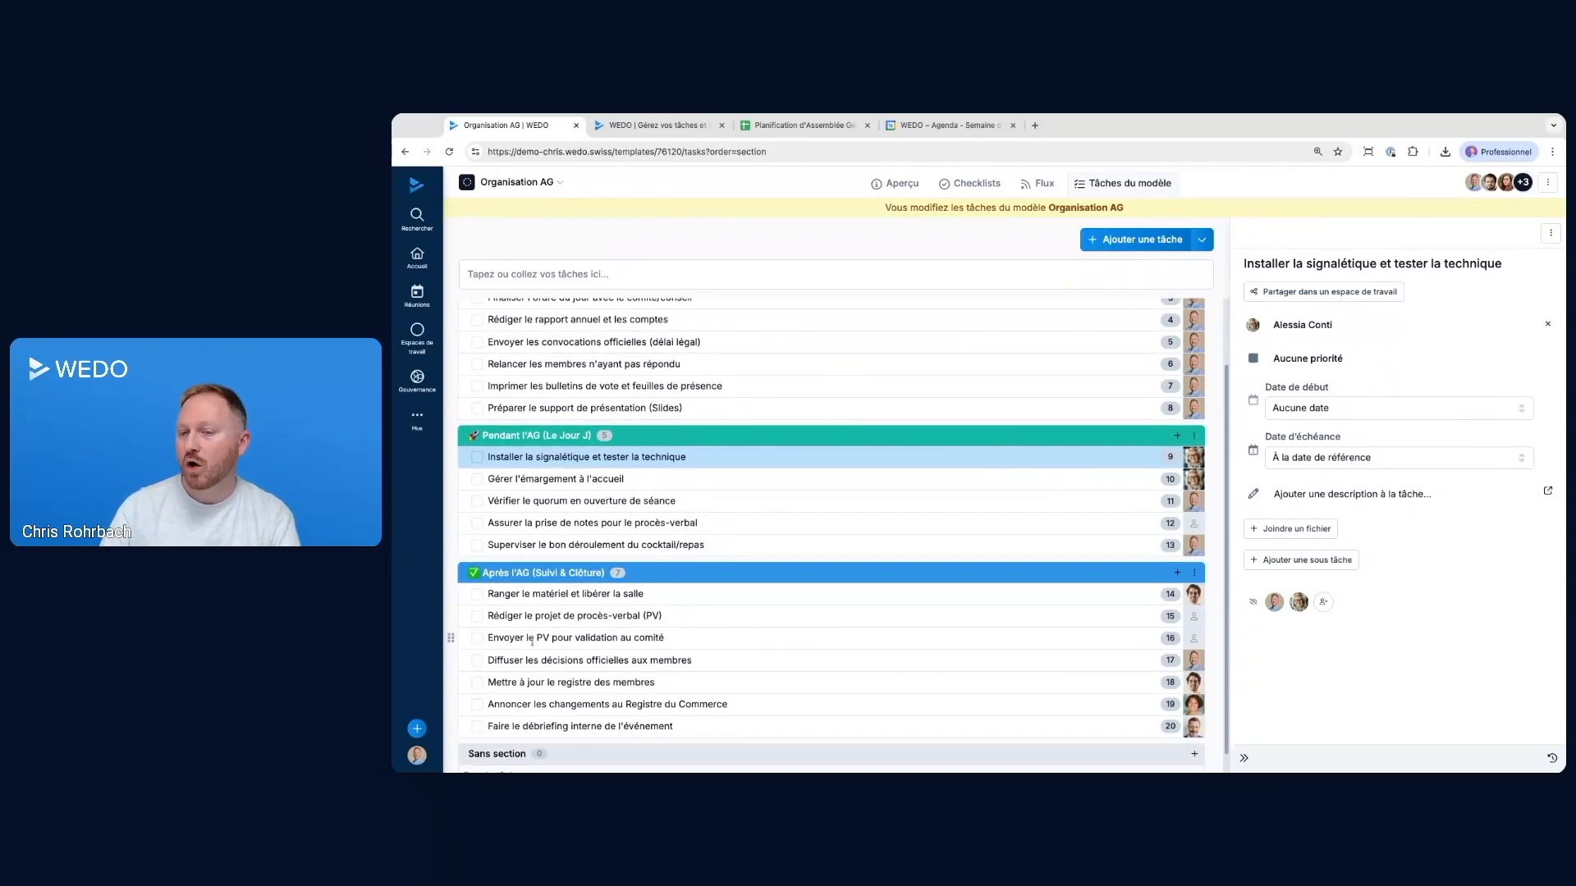
{"action": "left_click", "coordinate": [613, 639]}
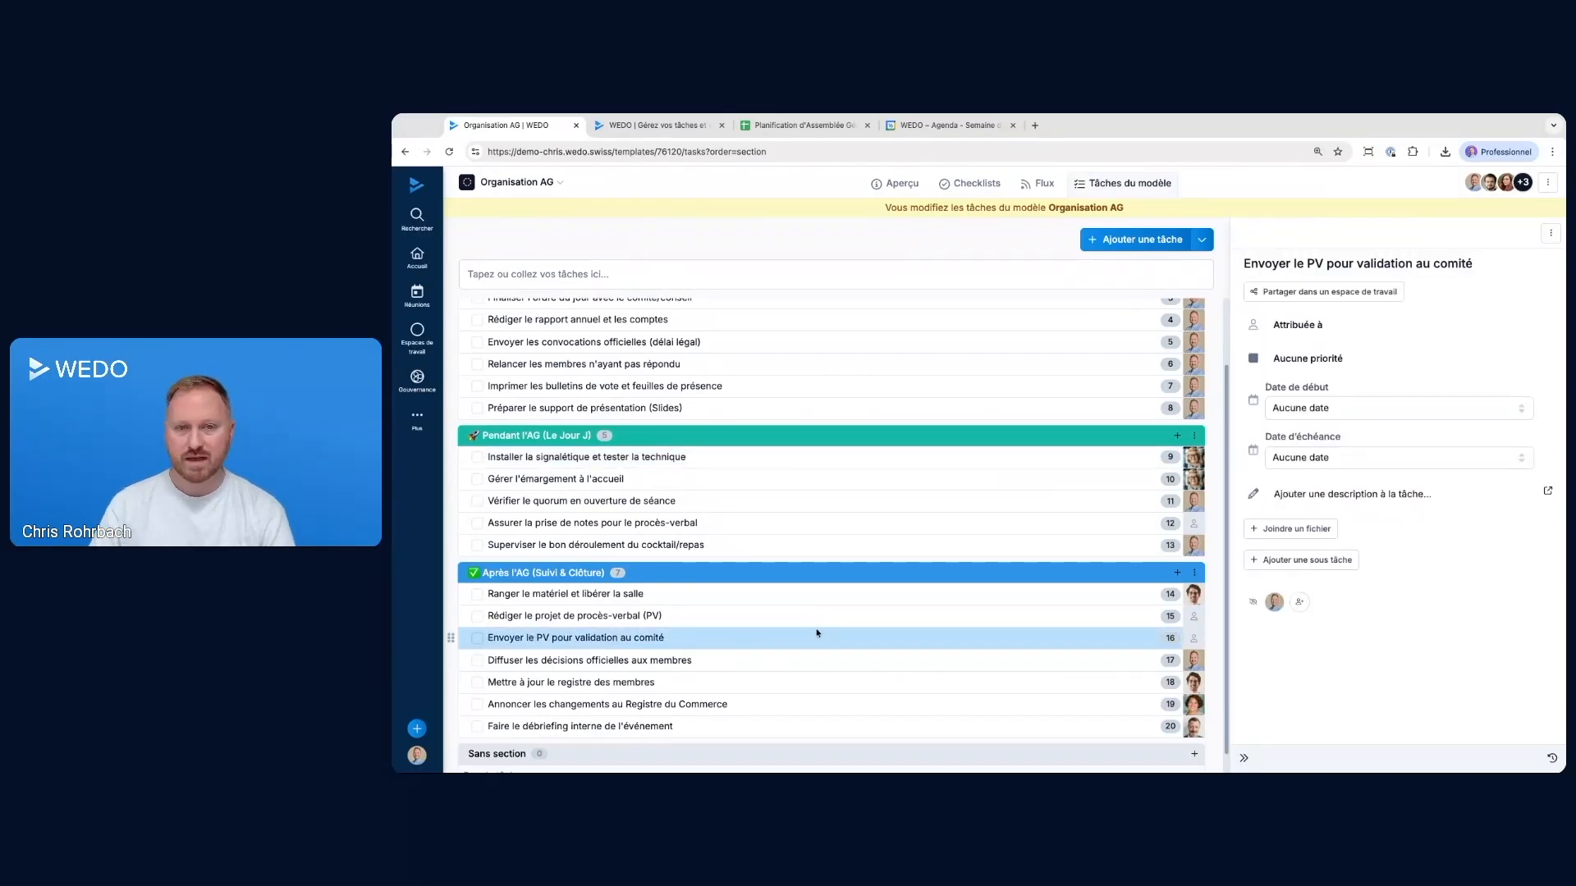
{"action": "left_click", "coordinate": [1311, 460]}
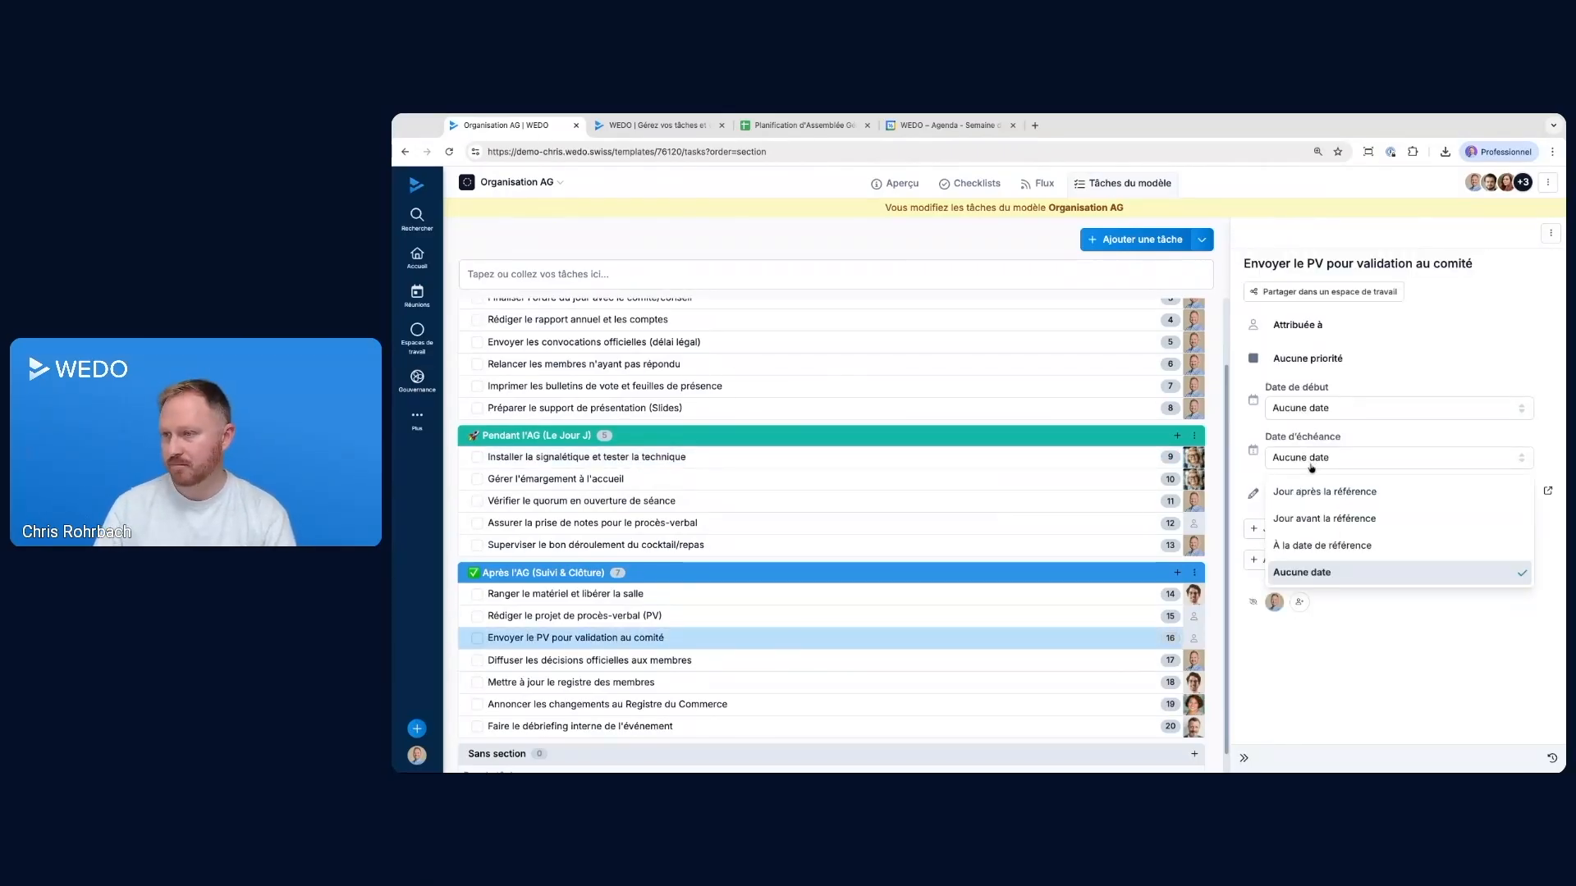
{"action": "left_click", "coordinate": [1321, 492]}
{"action": "left_click", "coordinate": [1277, 458]}
{"action": "type", "text": "10"}
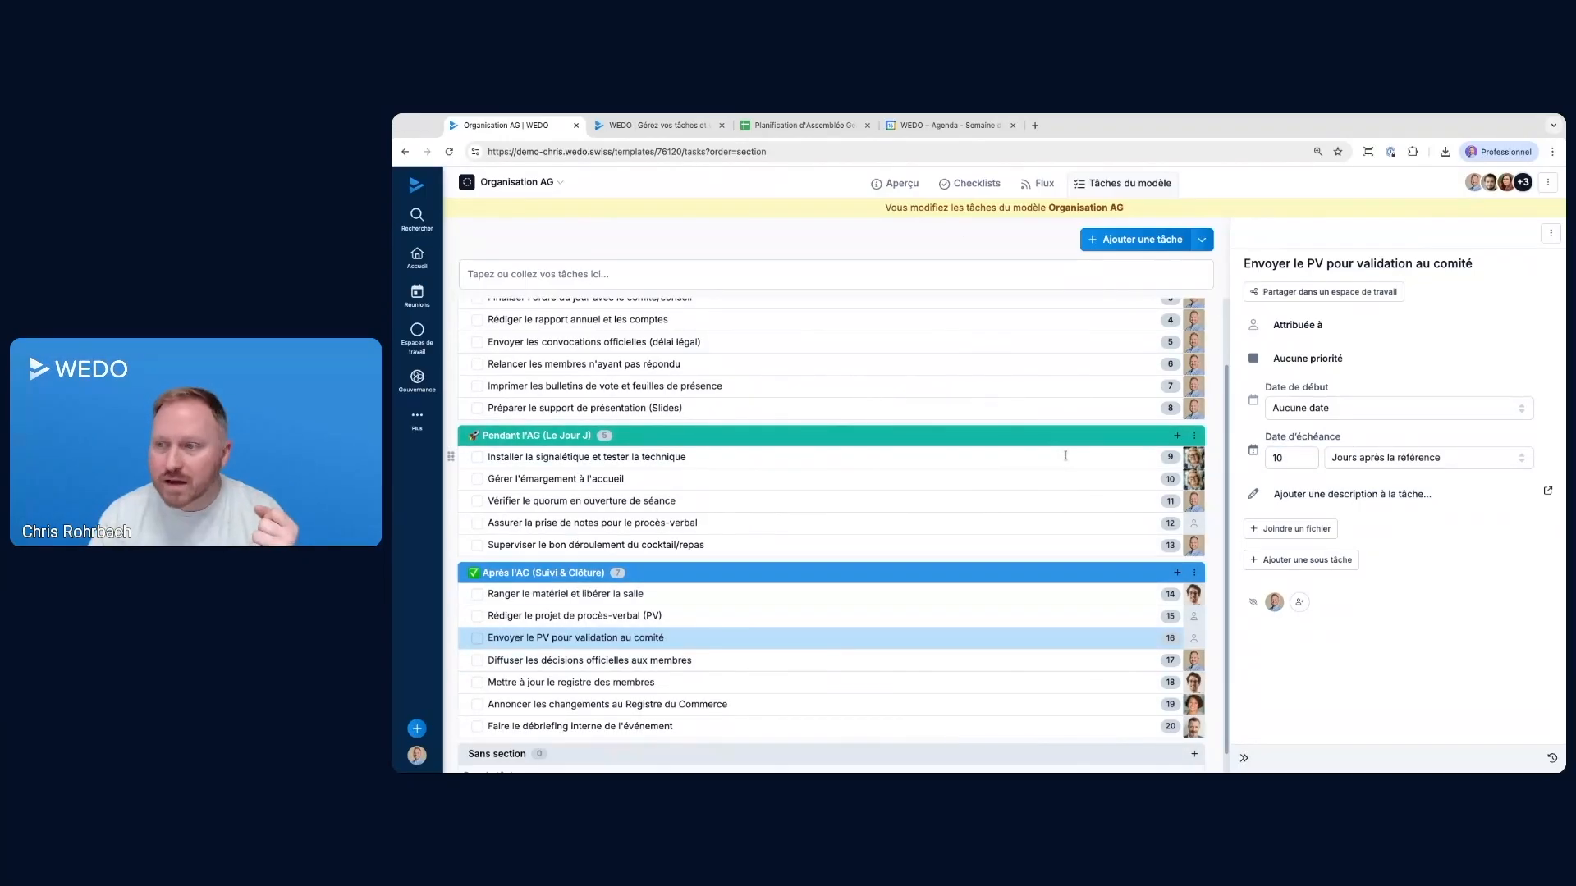
Review the details of the first five Avant l'AG tasks and look over the remaining sections of the template
{"action": "scroll", "coordinate": [1064, 455], "scroll_direction": "up", "scroll_amount": 2}
{"action": "left_click", "coordinate": [602, 331]}
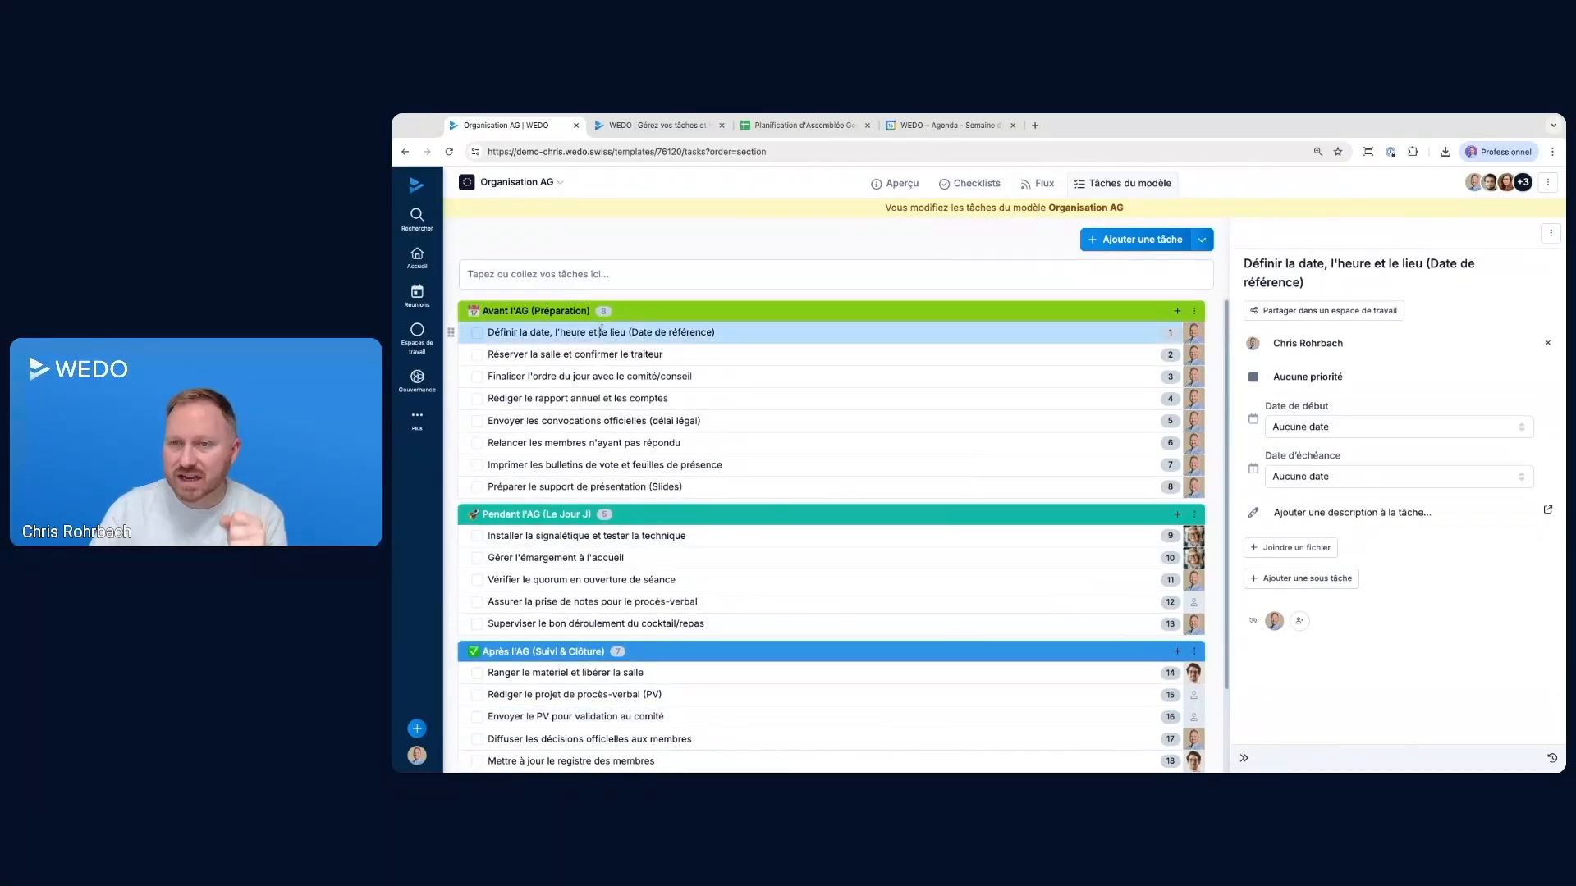
{"action": "left_click", "coordinate": [588, 354]}
{"action": "left_click", "coordinate": [581, 376]}
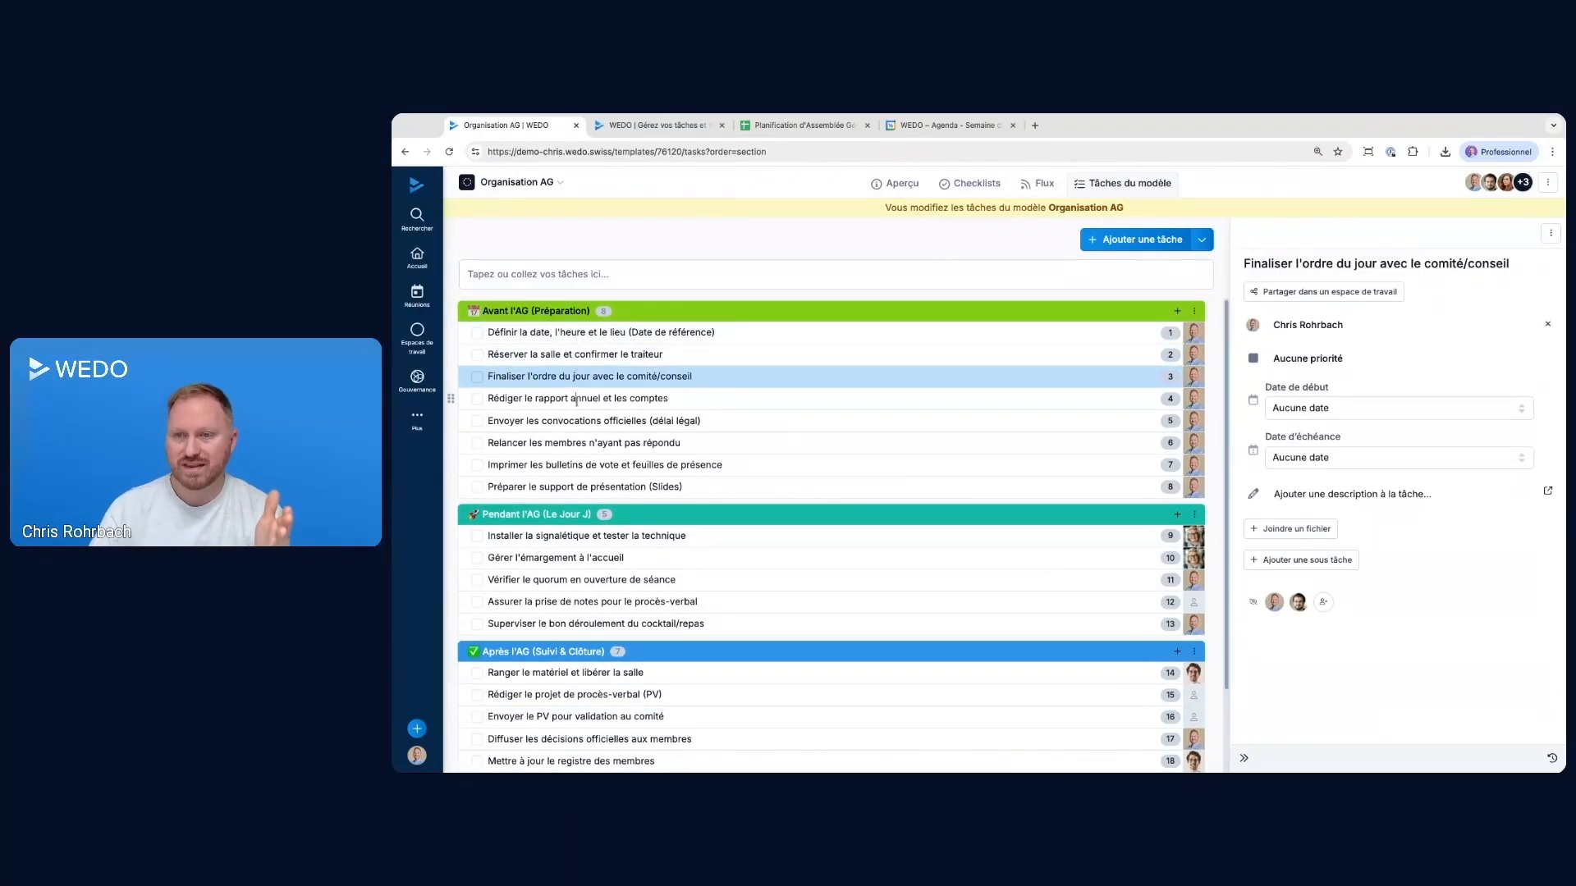
{"action": "left_click", "coordinate": [575, 398]}
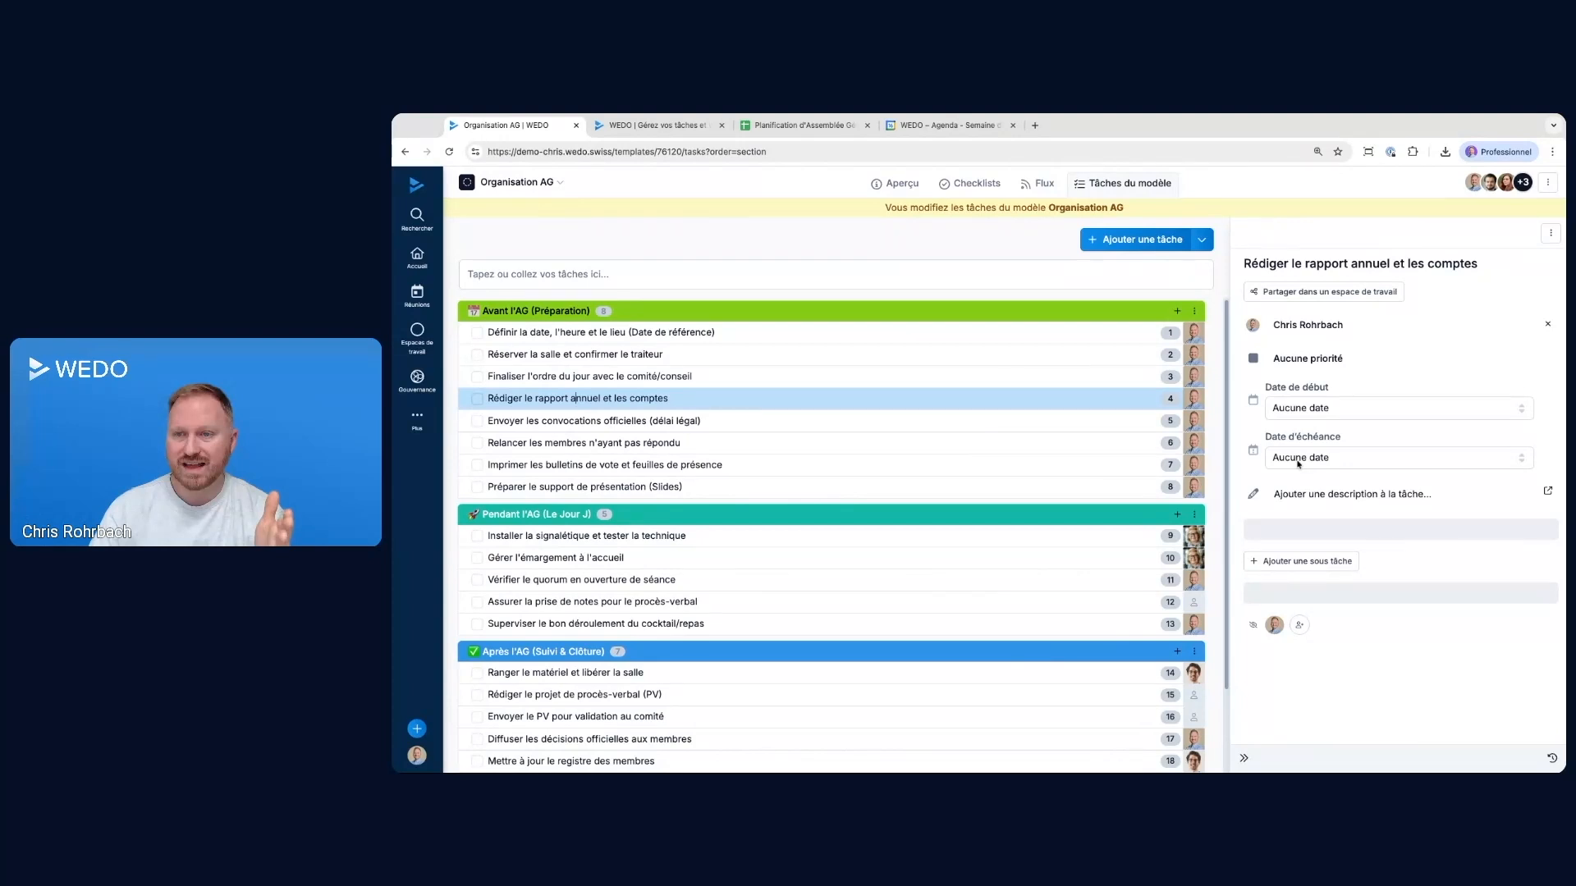
{"action": "left_click", "coordinate": [590, 420]}
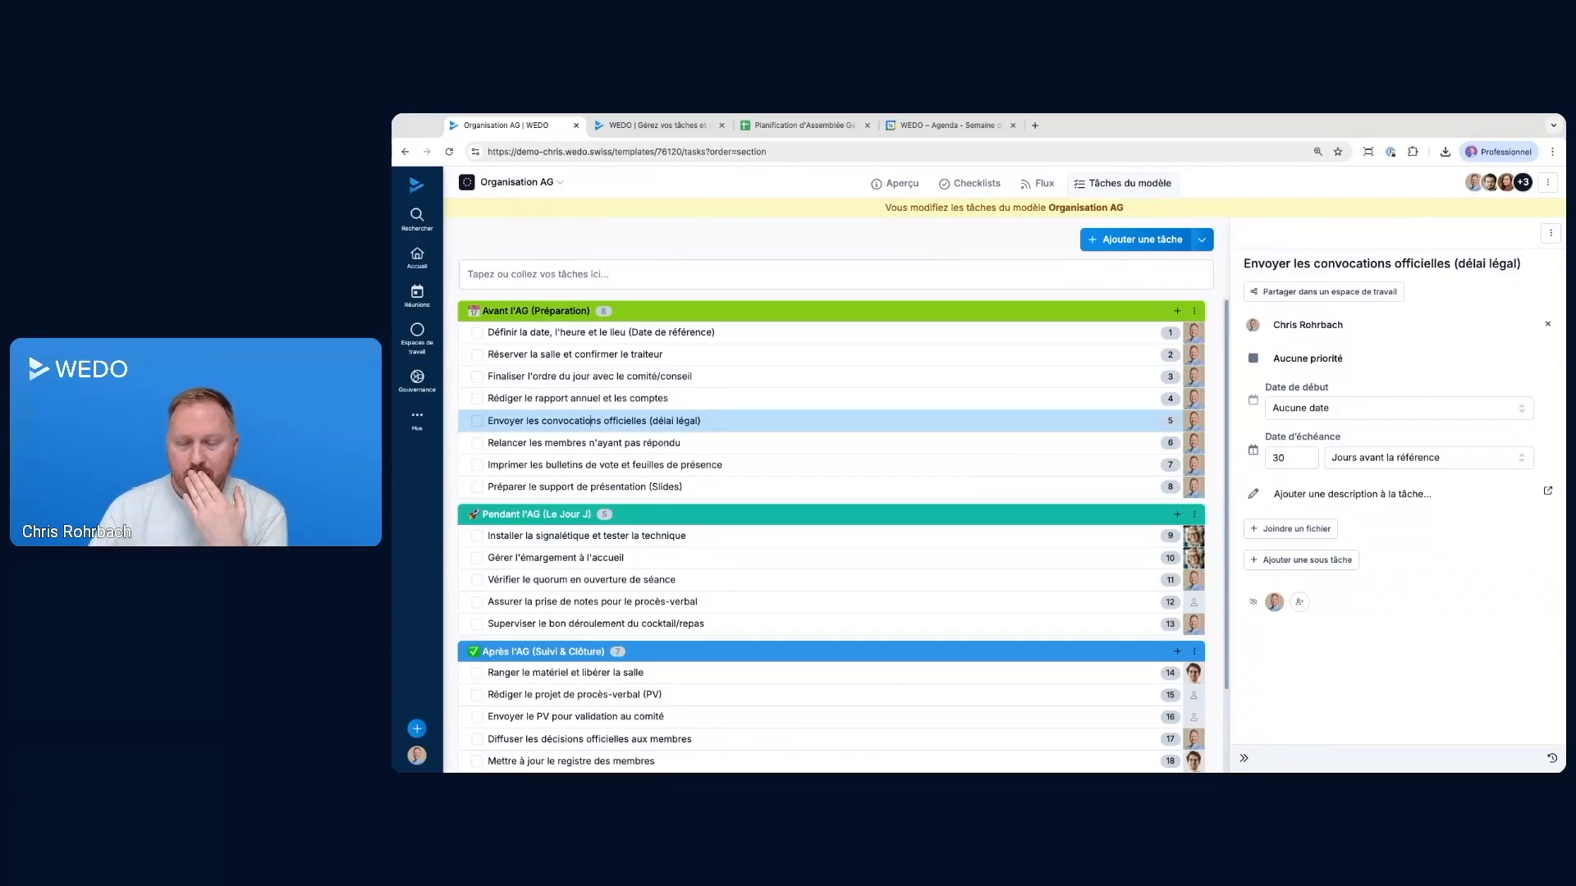
{"action": "scroll", "coordinate": [522, 686], "scroll_direction": "down", "scroll_amount": 2}
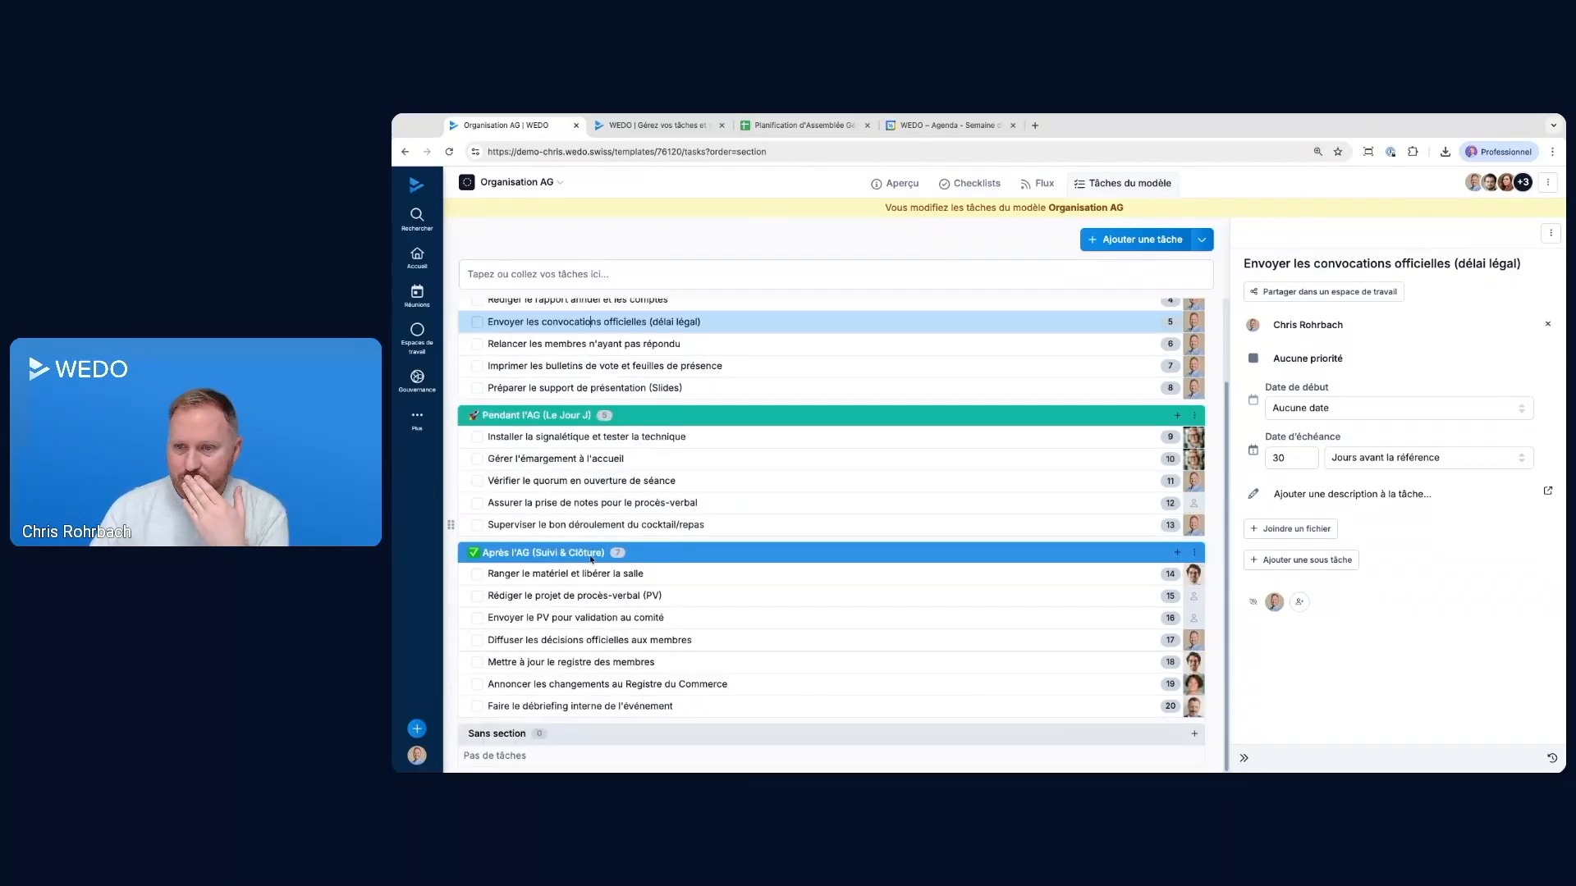
{"action": "scroll", "coordinate": [558, 597], "scroll_direction": "up", "scroll_amount": 1}
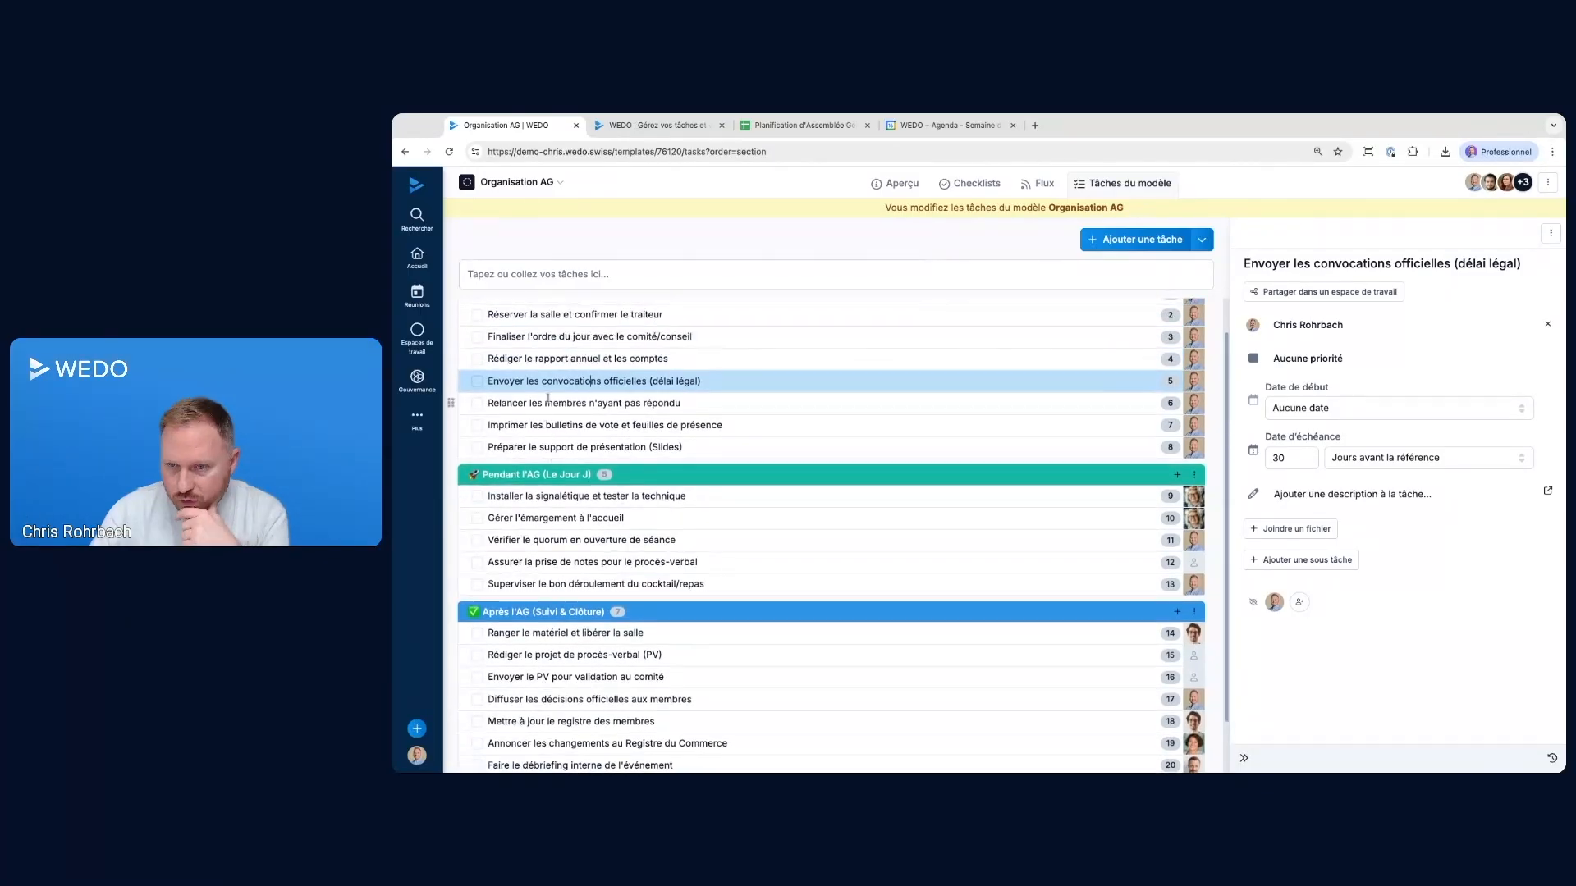
Show the details of Finaliser l'ordre du jour avec le comité/conseil and copy the web address of the AG 2026 meeting on 4 October
{"action": "left_click", "coordinate": [550, 335]}
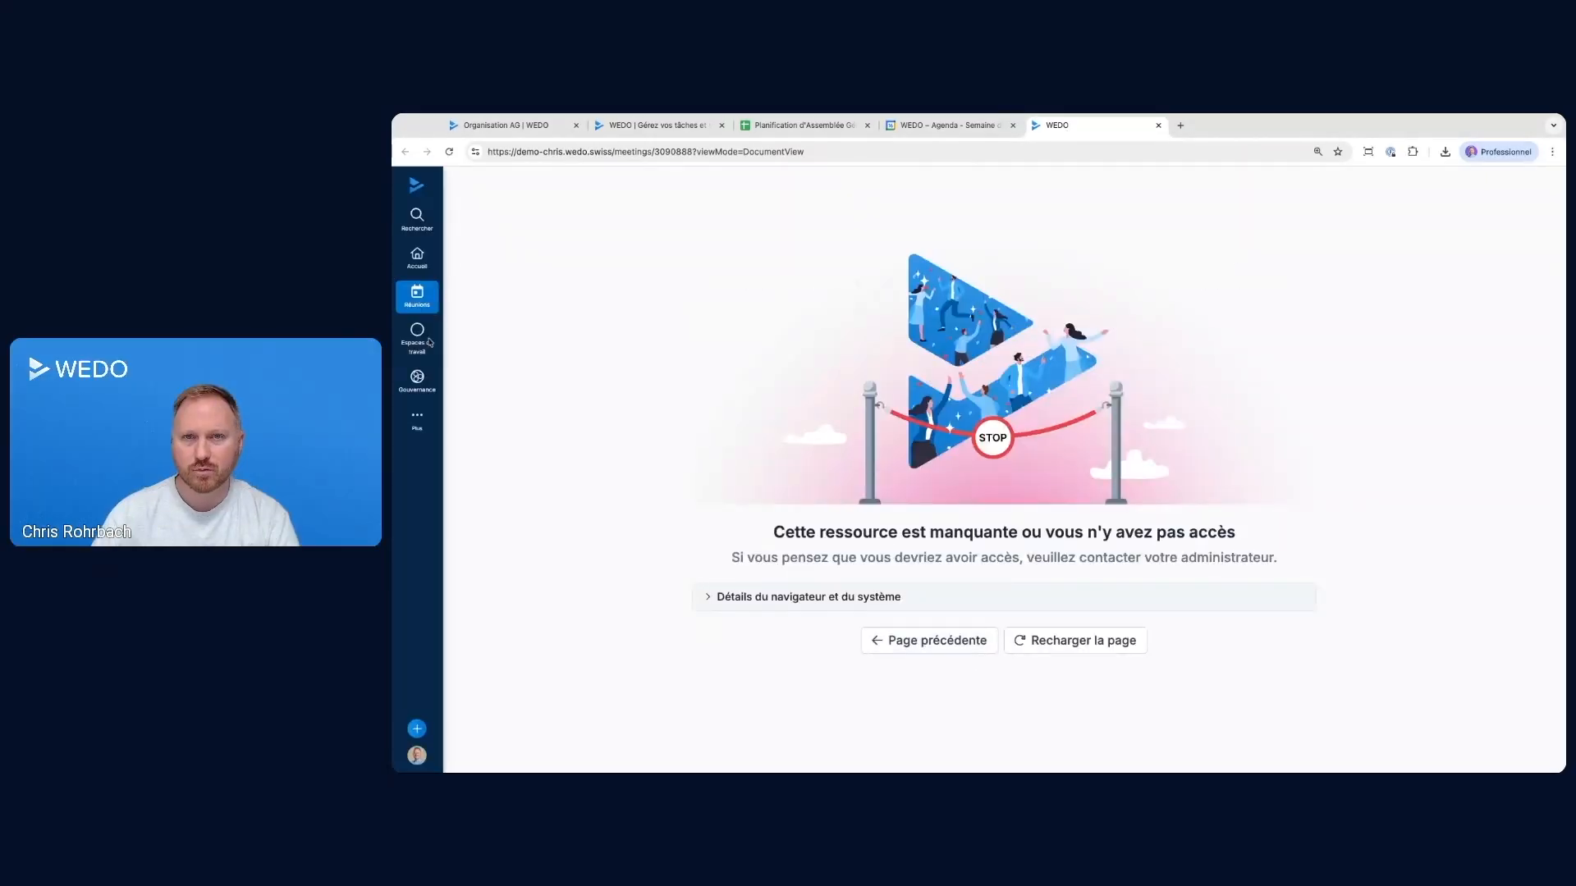
{"action": "left_click", "coordinate": [417, 296]}
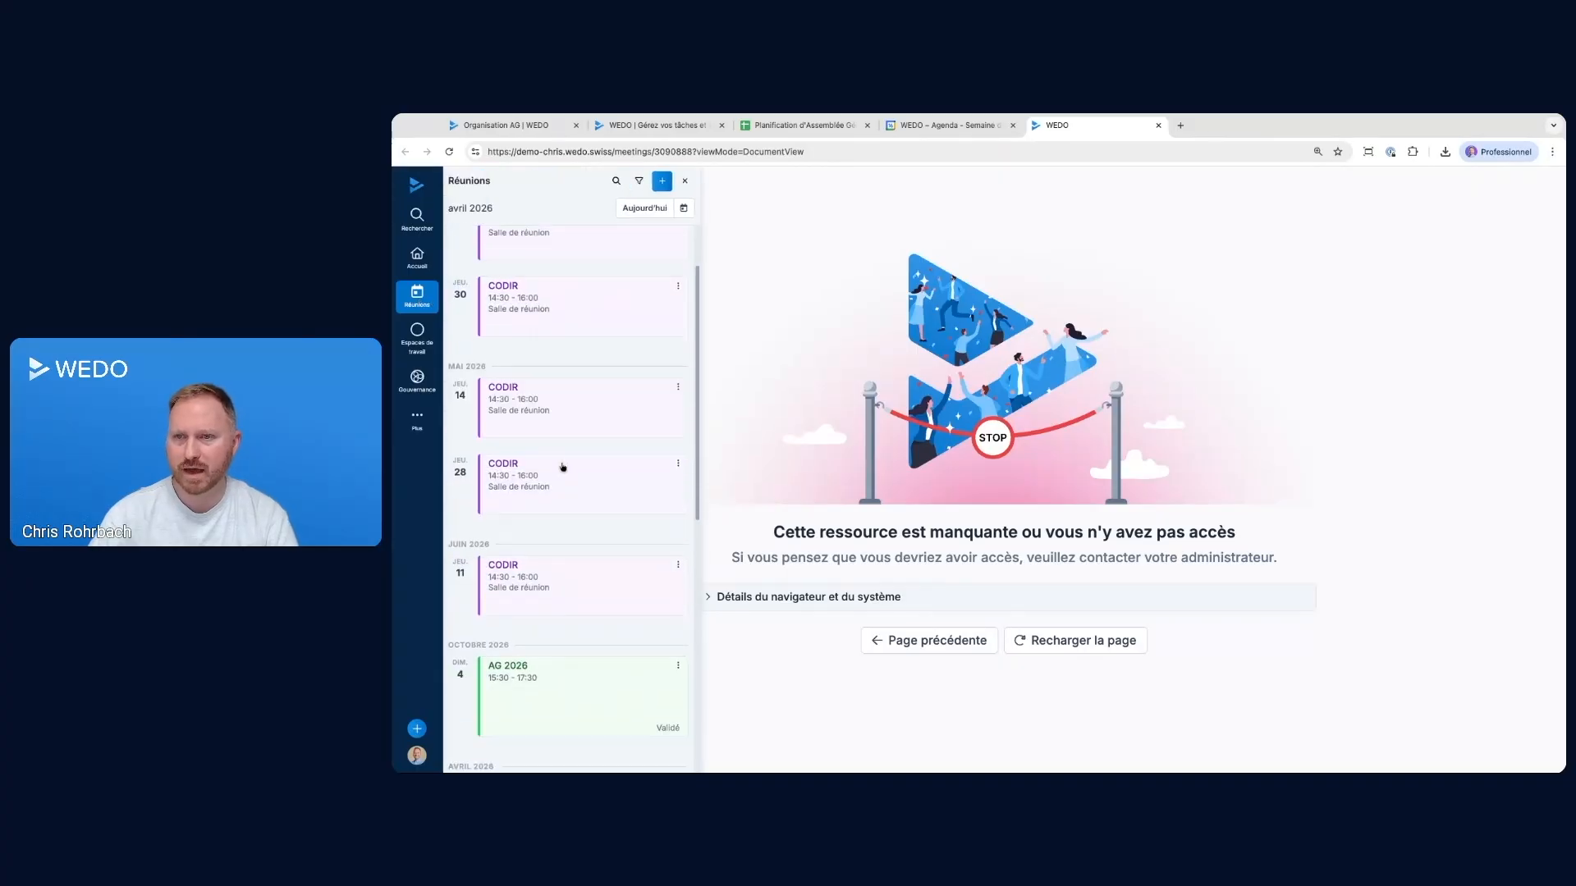
{"action": "scroll", "coordinate": [564, 484], "scroll_direction": "down", "scroll_amount": 3}
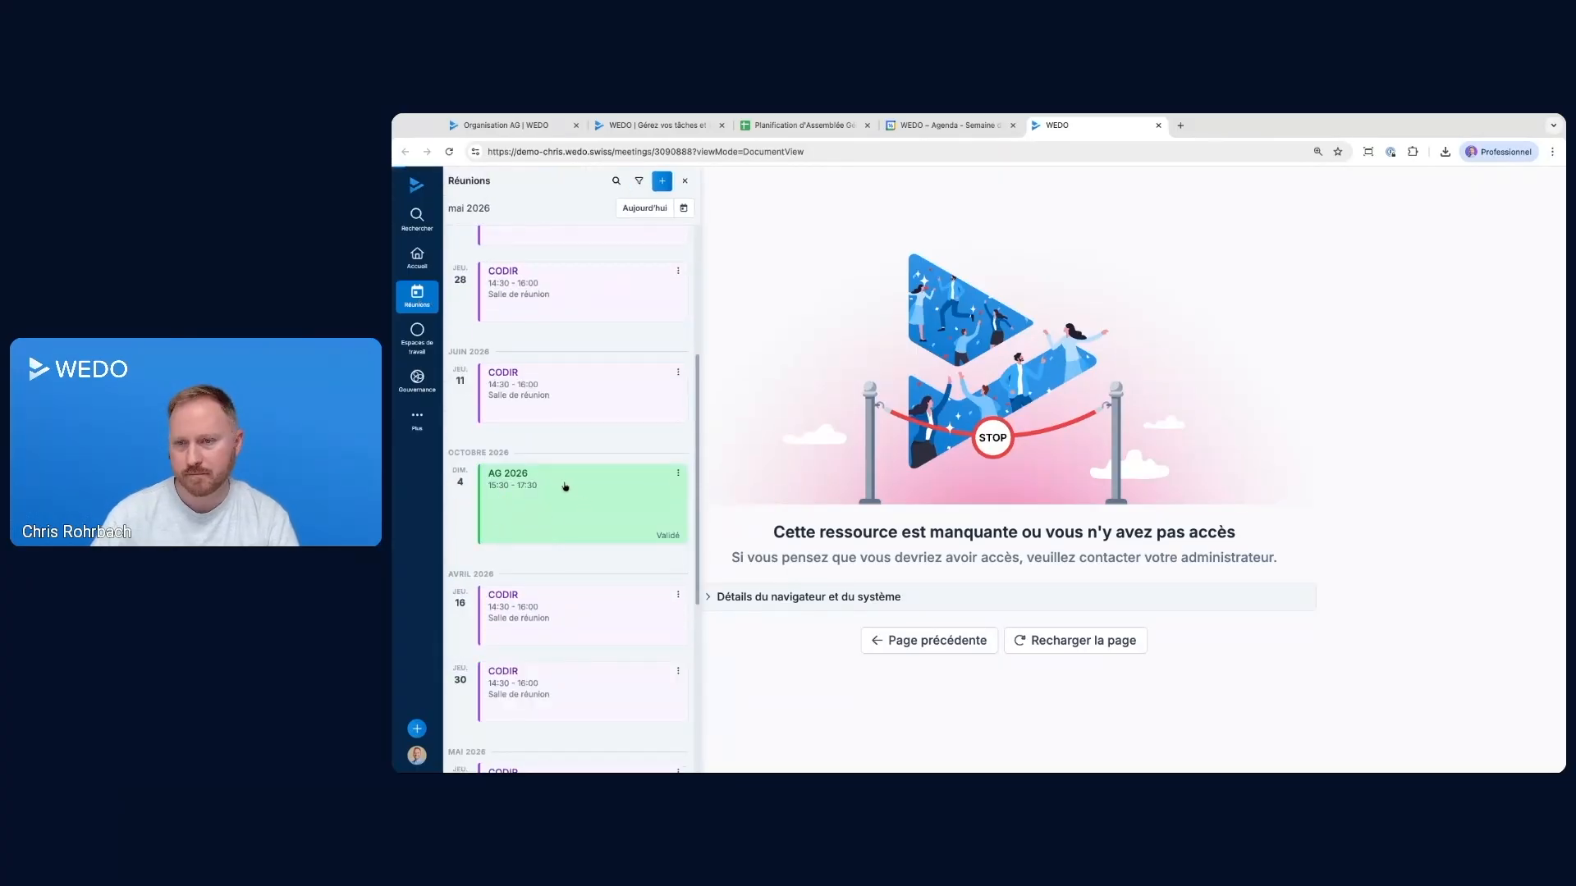
{"action": "left_click", "coordinate": [565, 486]}
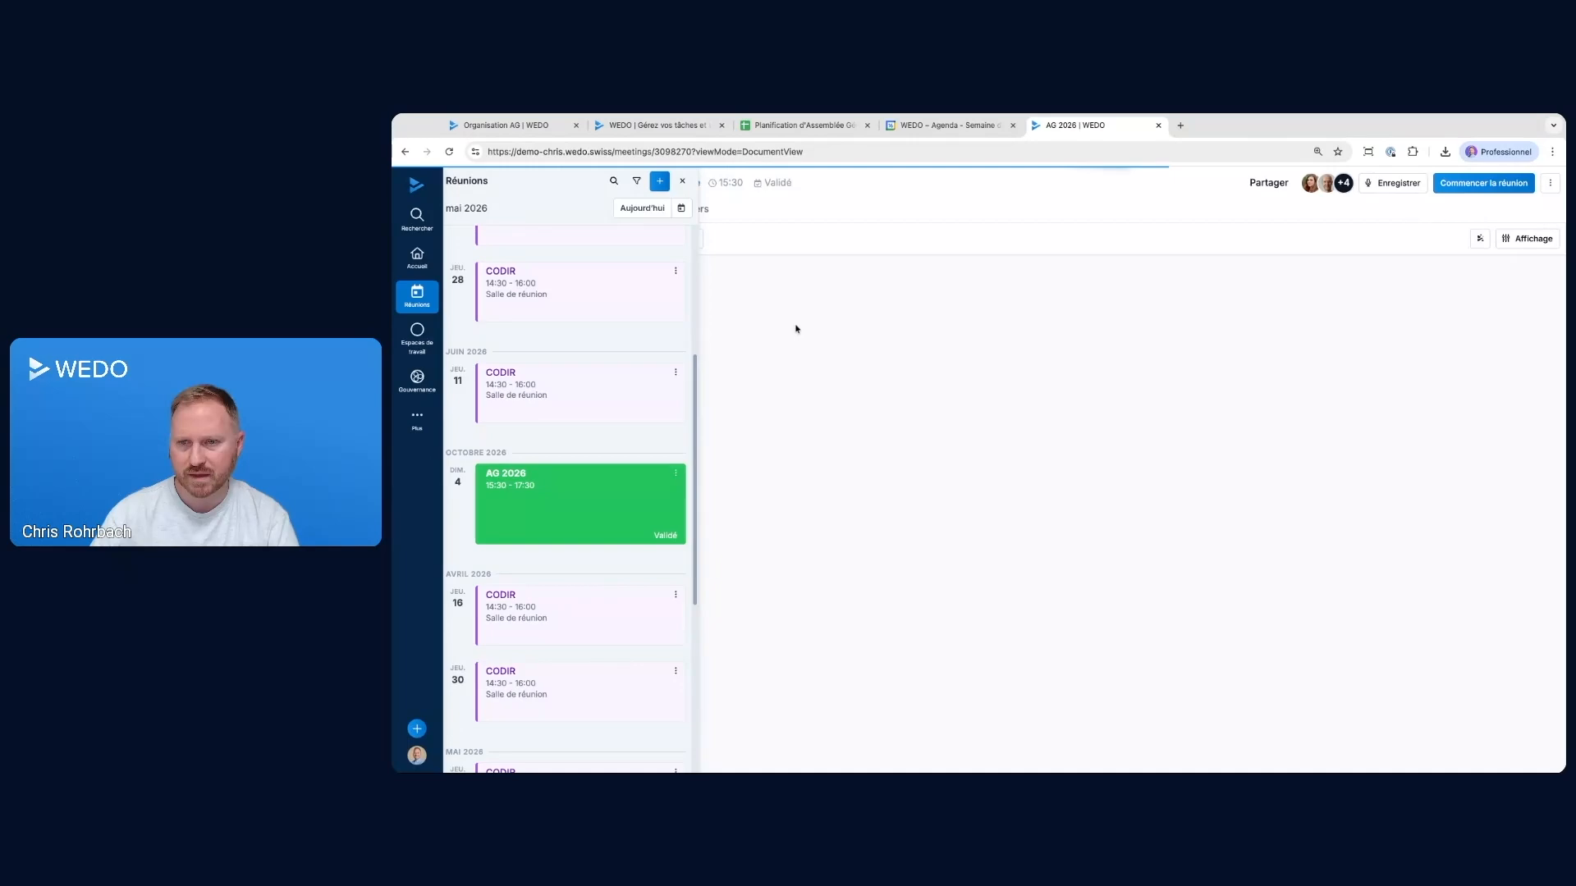
{"action": "left_click", "coordinate": [684, 153]}
{"action": "key", "text": "ctrl+c"}
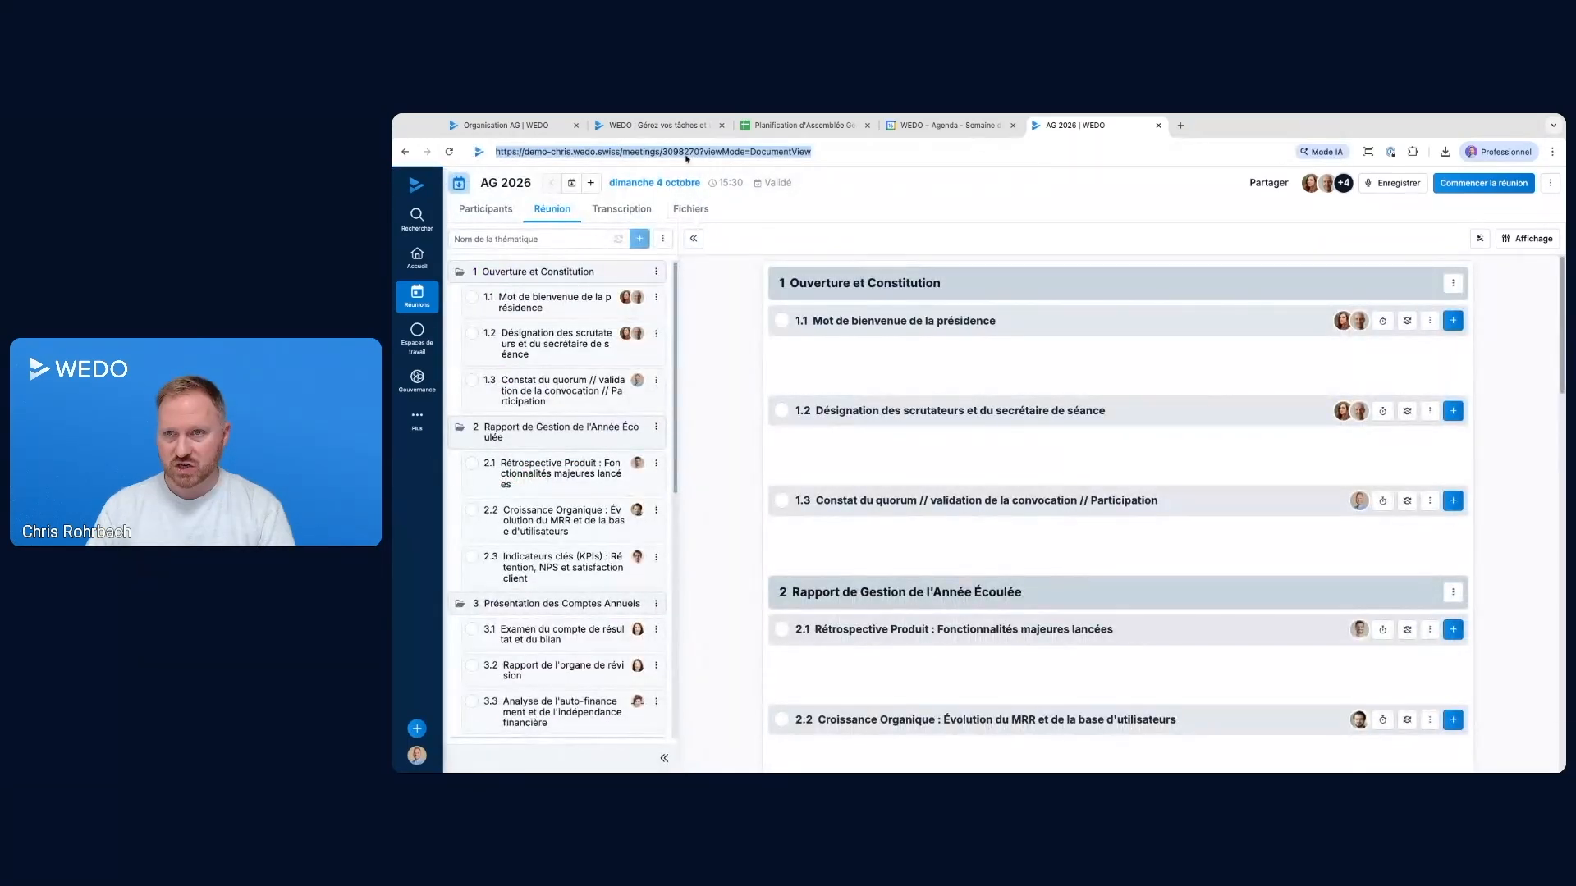
Add the copied AG 2026 meeting link as the description of Finaliser l'ordre du jour avec le comité/conseil
{"action": "left_click", "coordinate": [526, 128]}
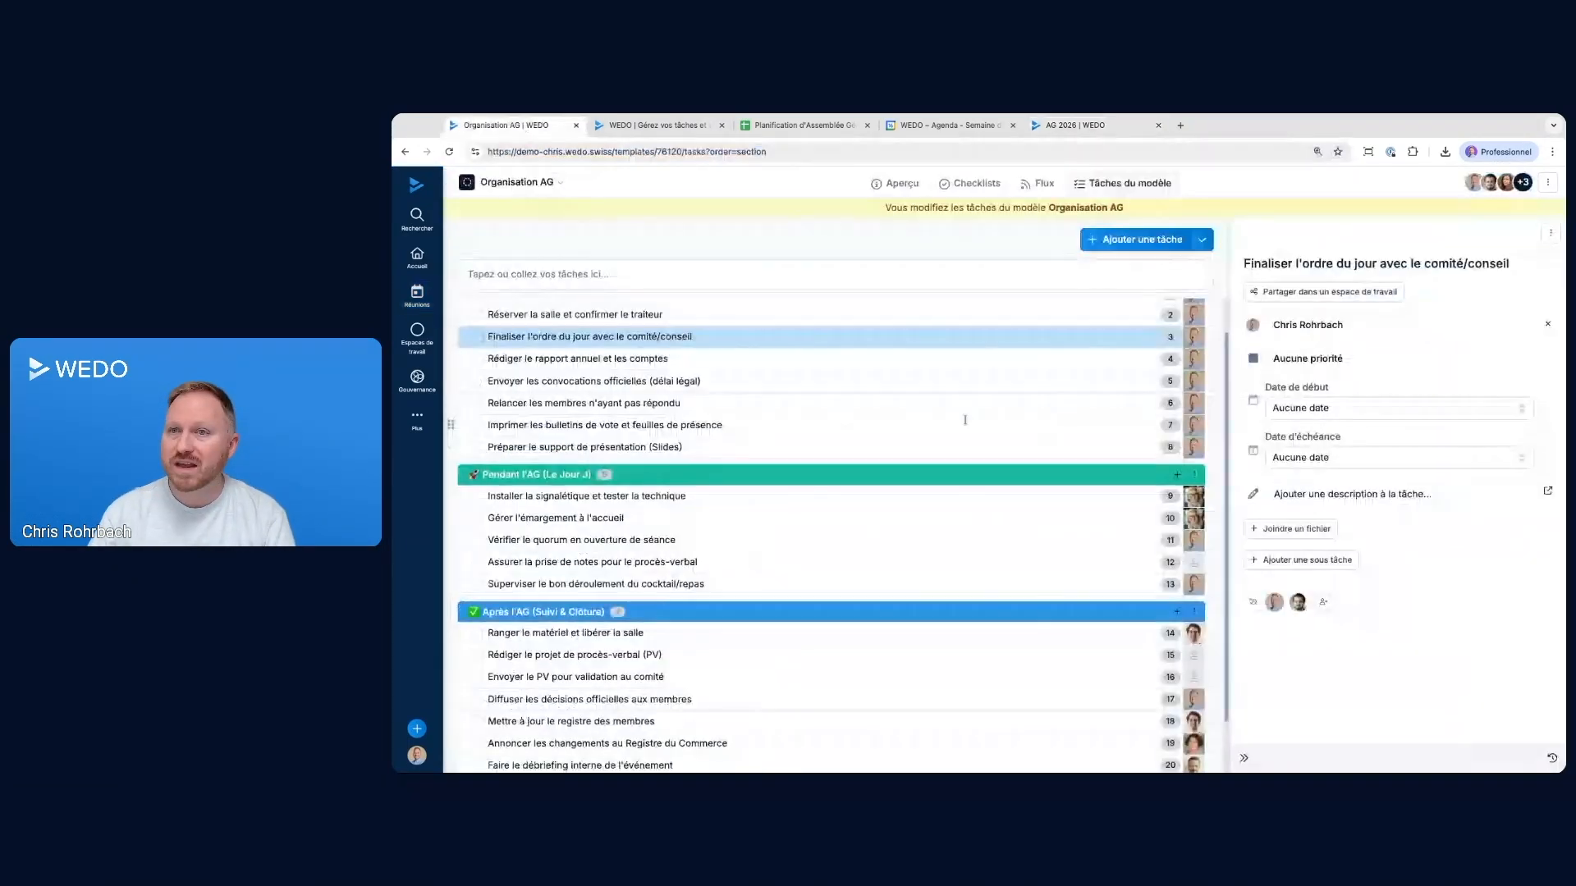
{"action": "left_click", "coordinate": [1350, 494]}
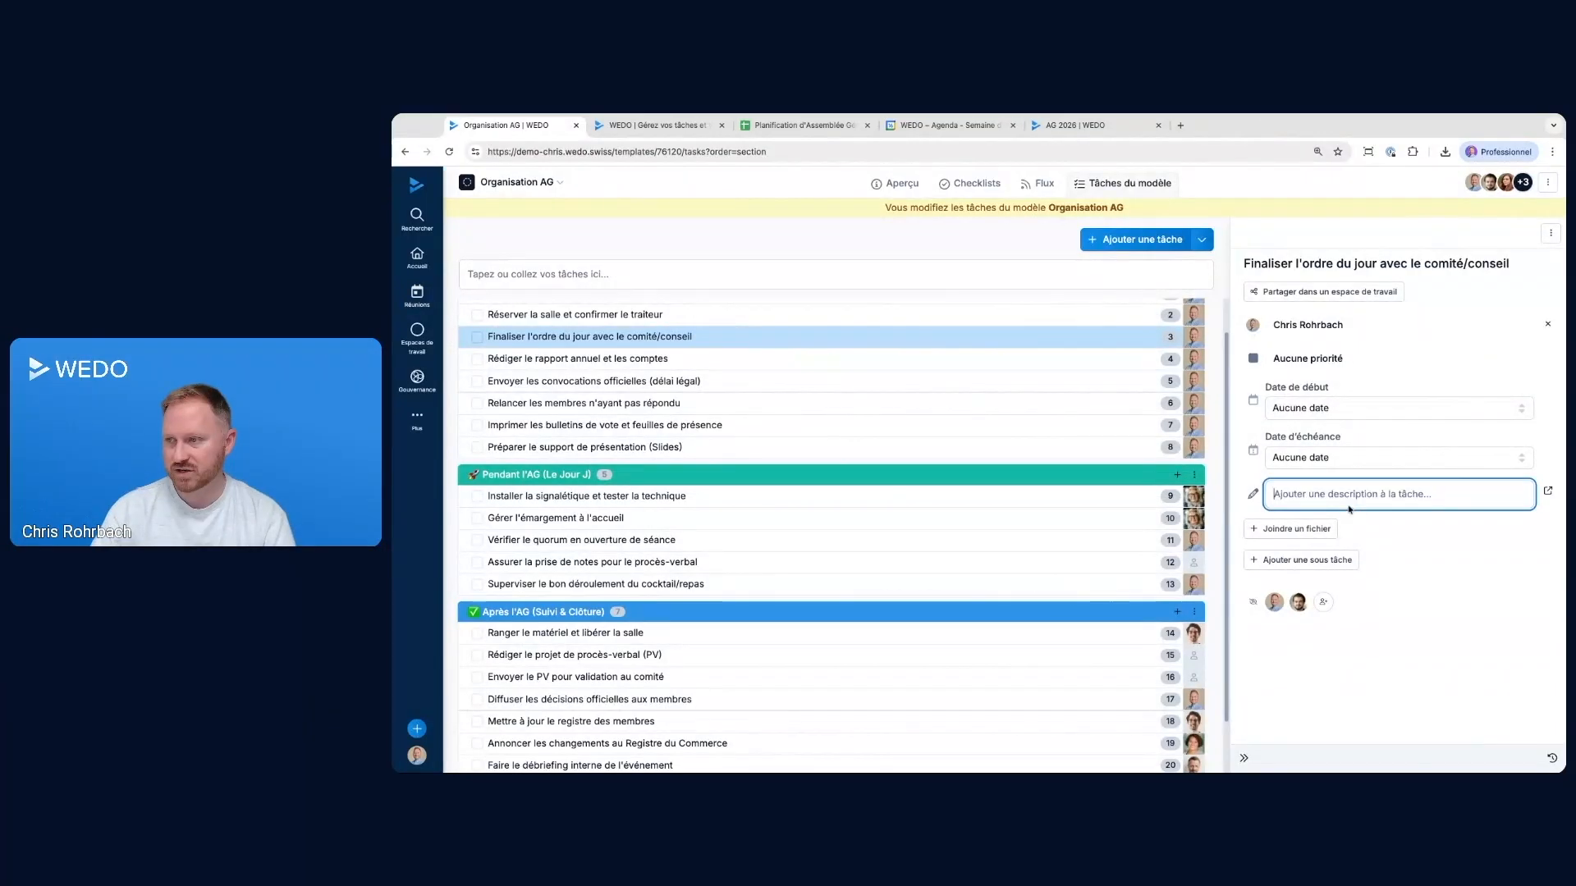
{"action": "key", "text": "ctrl+v"}
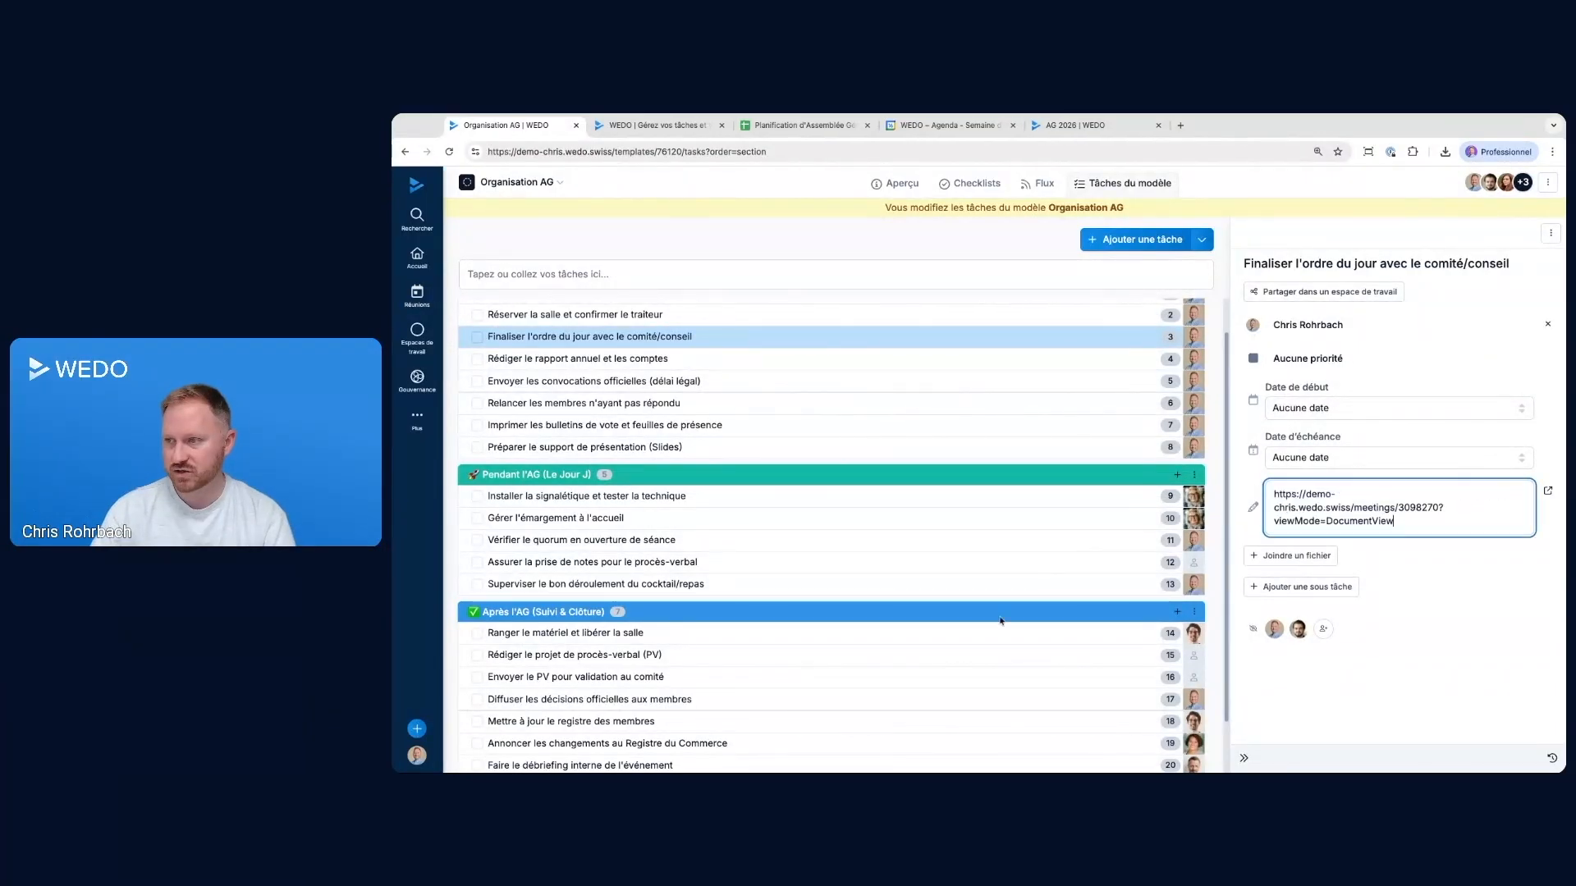
{"action": "left_click", "coordinate": [1351, 697]}
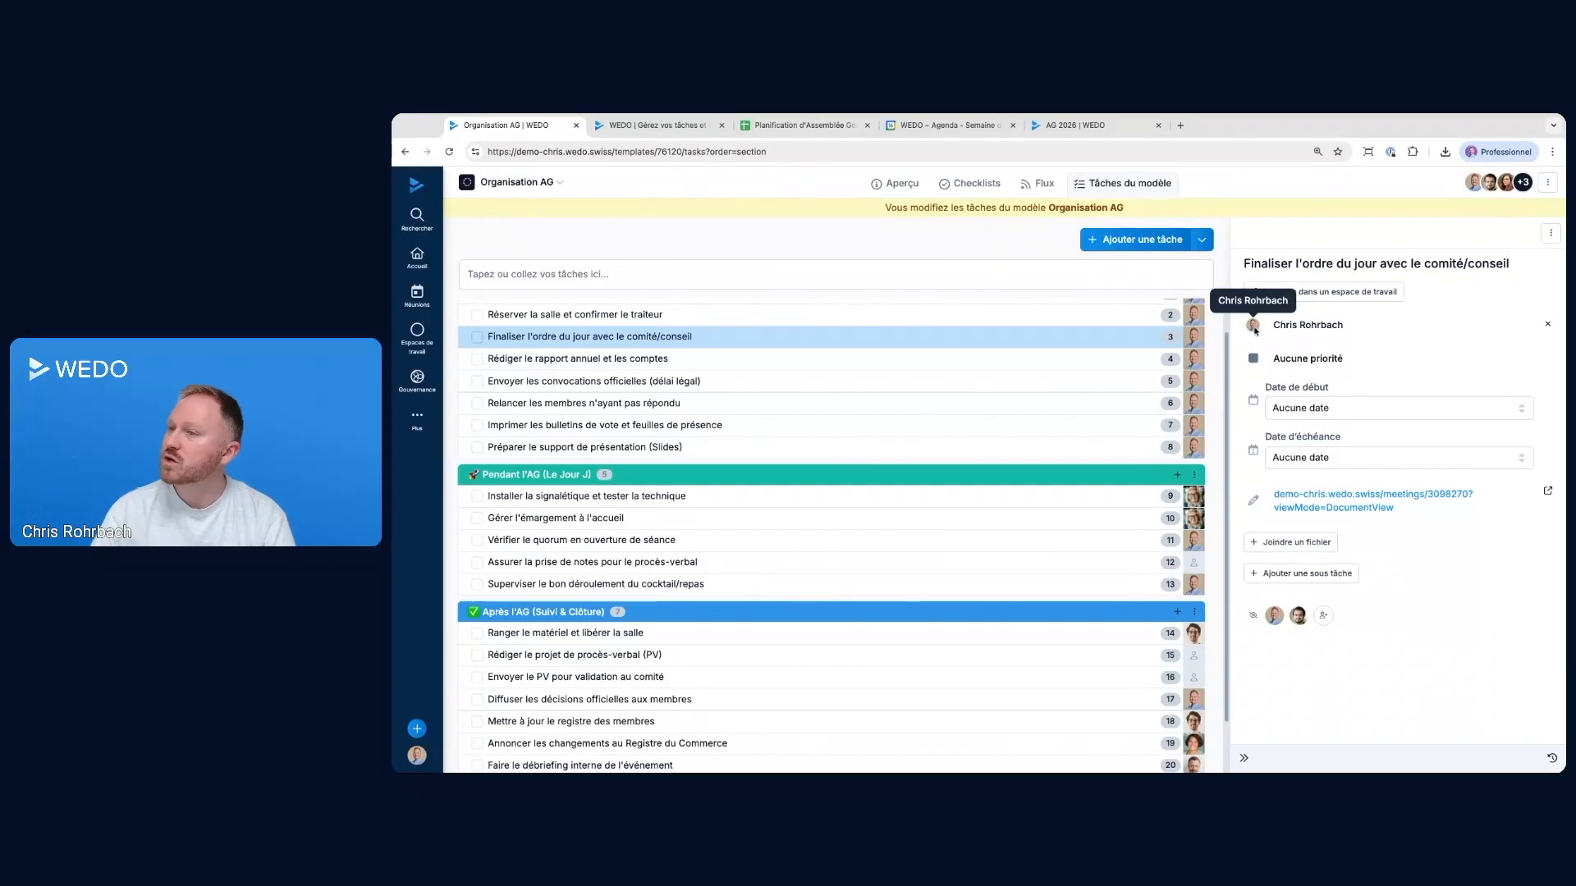
Set the assignee of Finaliser l'ordre du jour avec le comité/conseil to Personne and test the meeting link in its description
{"action": "left_click", "coordinate": [1307, 325]}
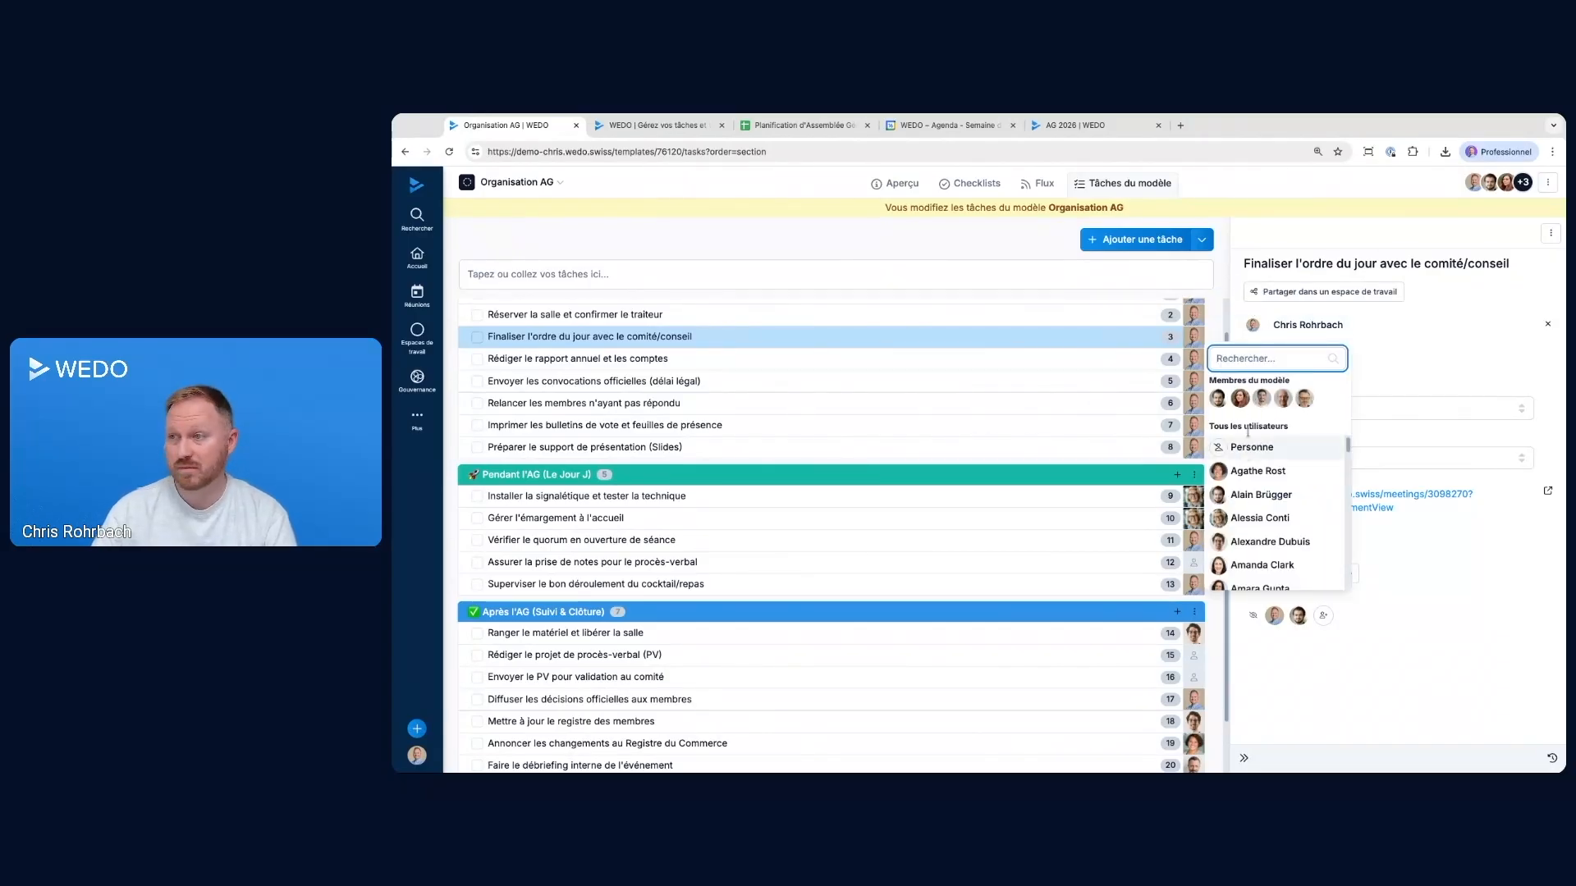
{"action": "left_click", "coordinate": [1252, 448]}
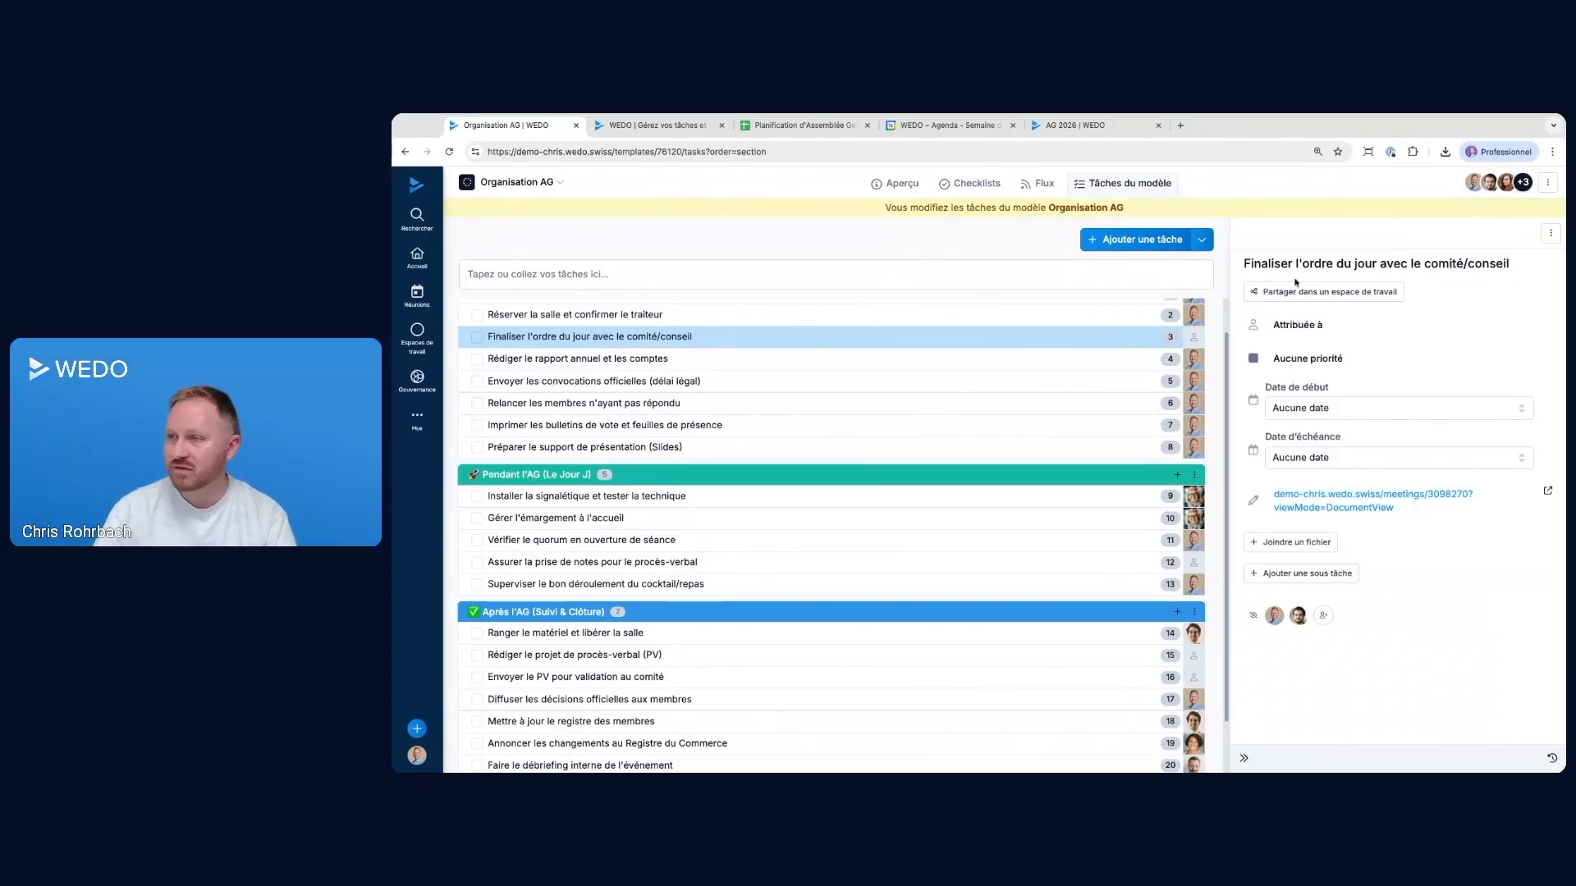
{"action": "left_click", "coordinate": [1317, 493]}
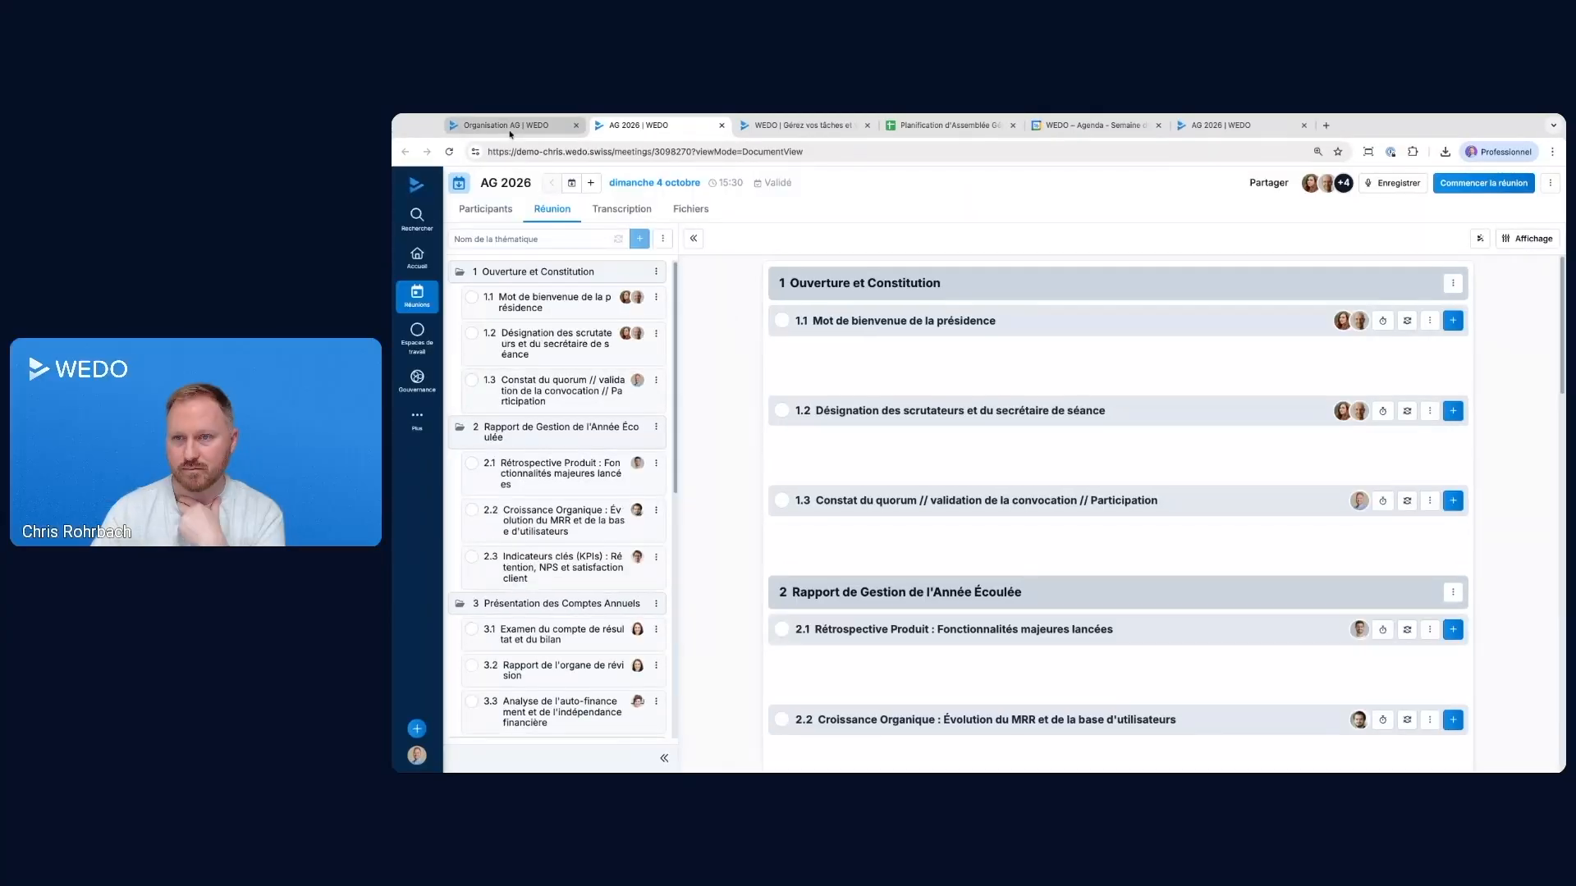
{"action": "left_click", "coordinate": [507, 127]}
Turn off WEDO AI, Transcription de la réunion and Nouvelle mise en page de réunion in the personal Labs settings
{"action": "left_click", "coordinate": [417, 755]}
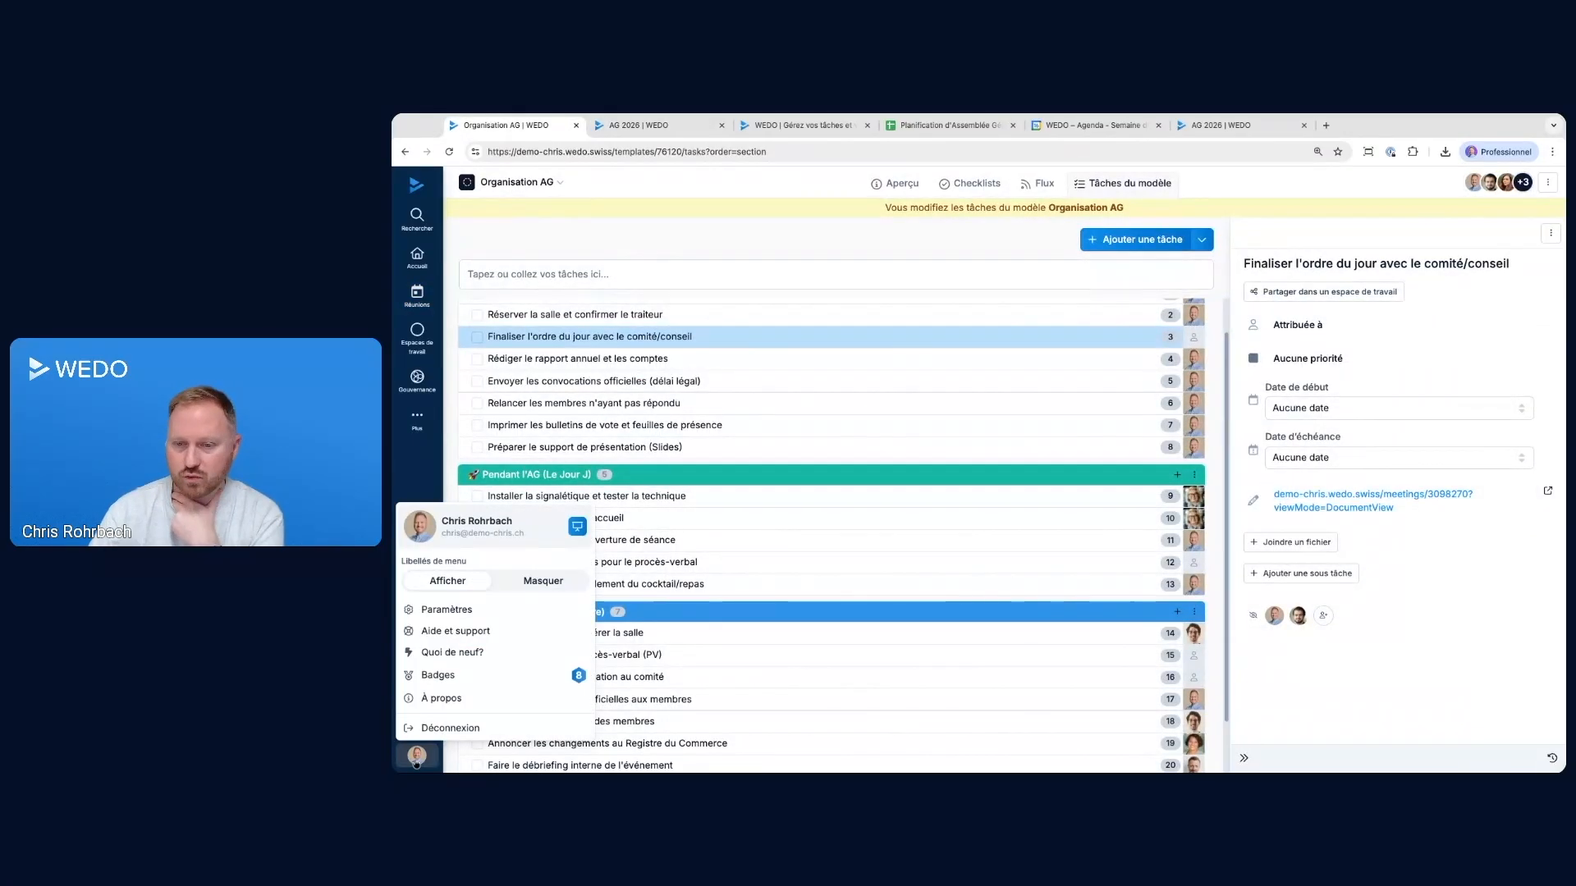
{"action": "left_click", "coordinate": [444, 607]}
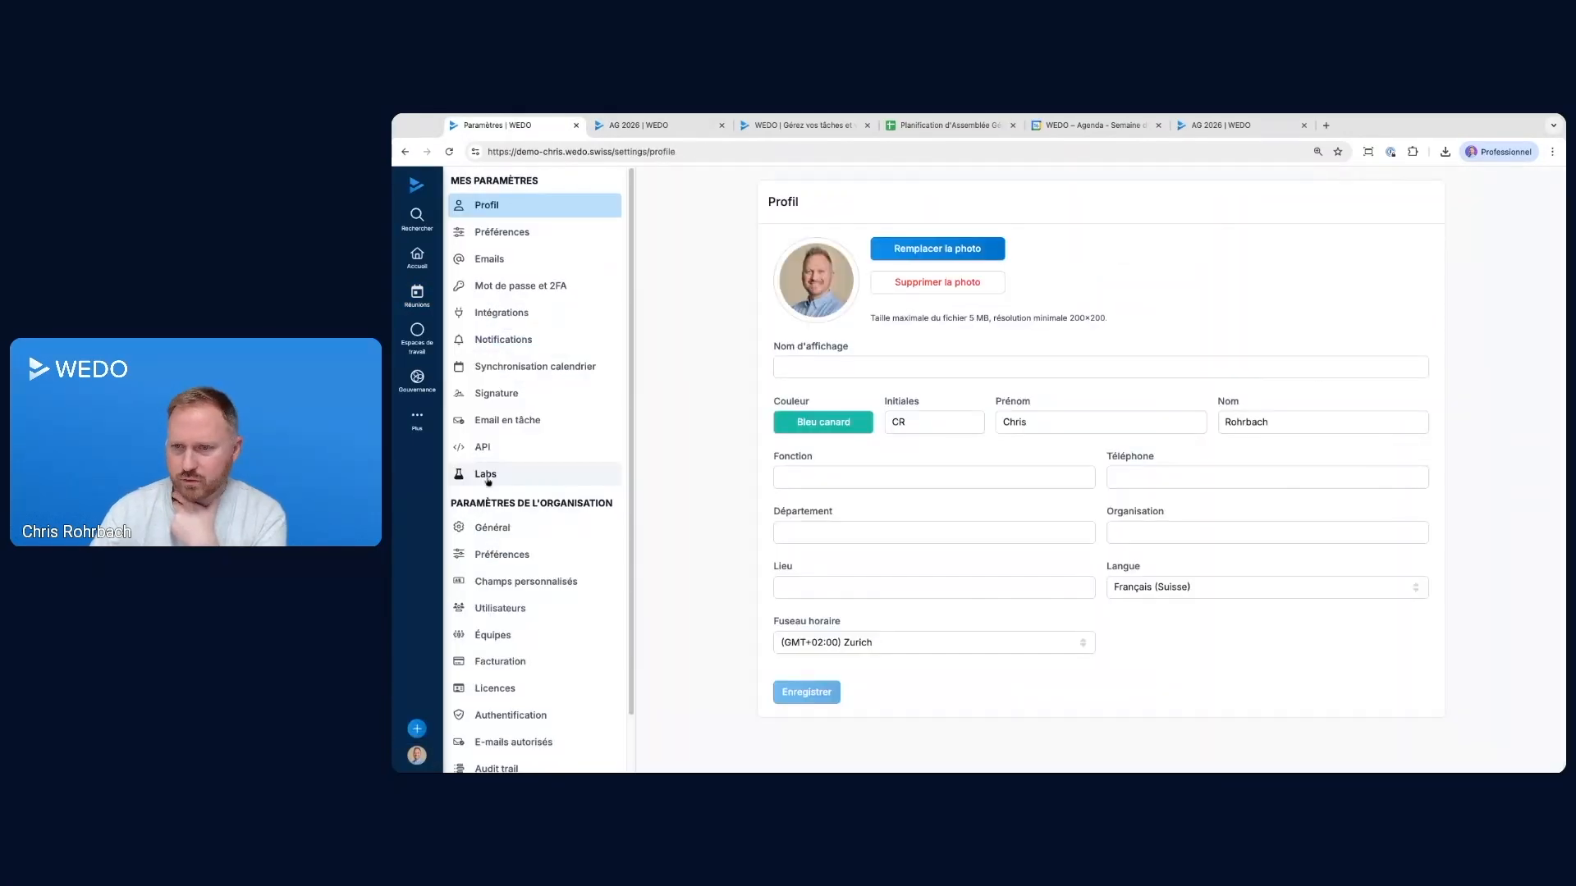
{"action": "left_click", "coordinate": [485, 475]}
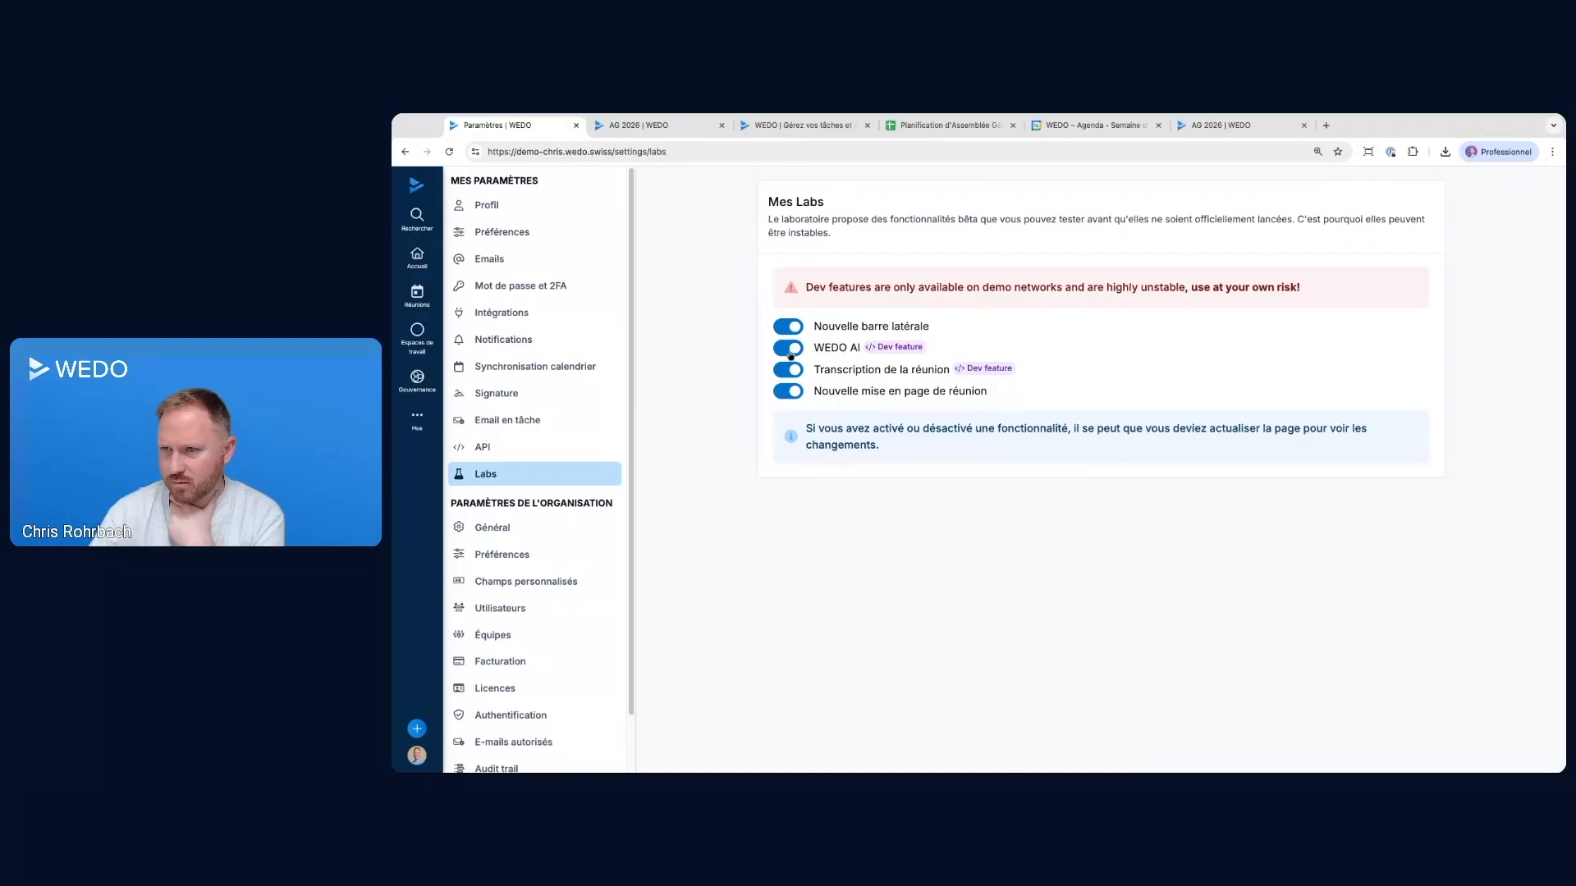
{"action": "left_click", "coordinate": [789, 349]}
{"action": "left_click", "coordinate": [792, 371]}
{"action": "left_click", "coordinate": [788, 393]}
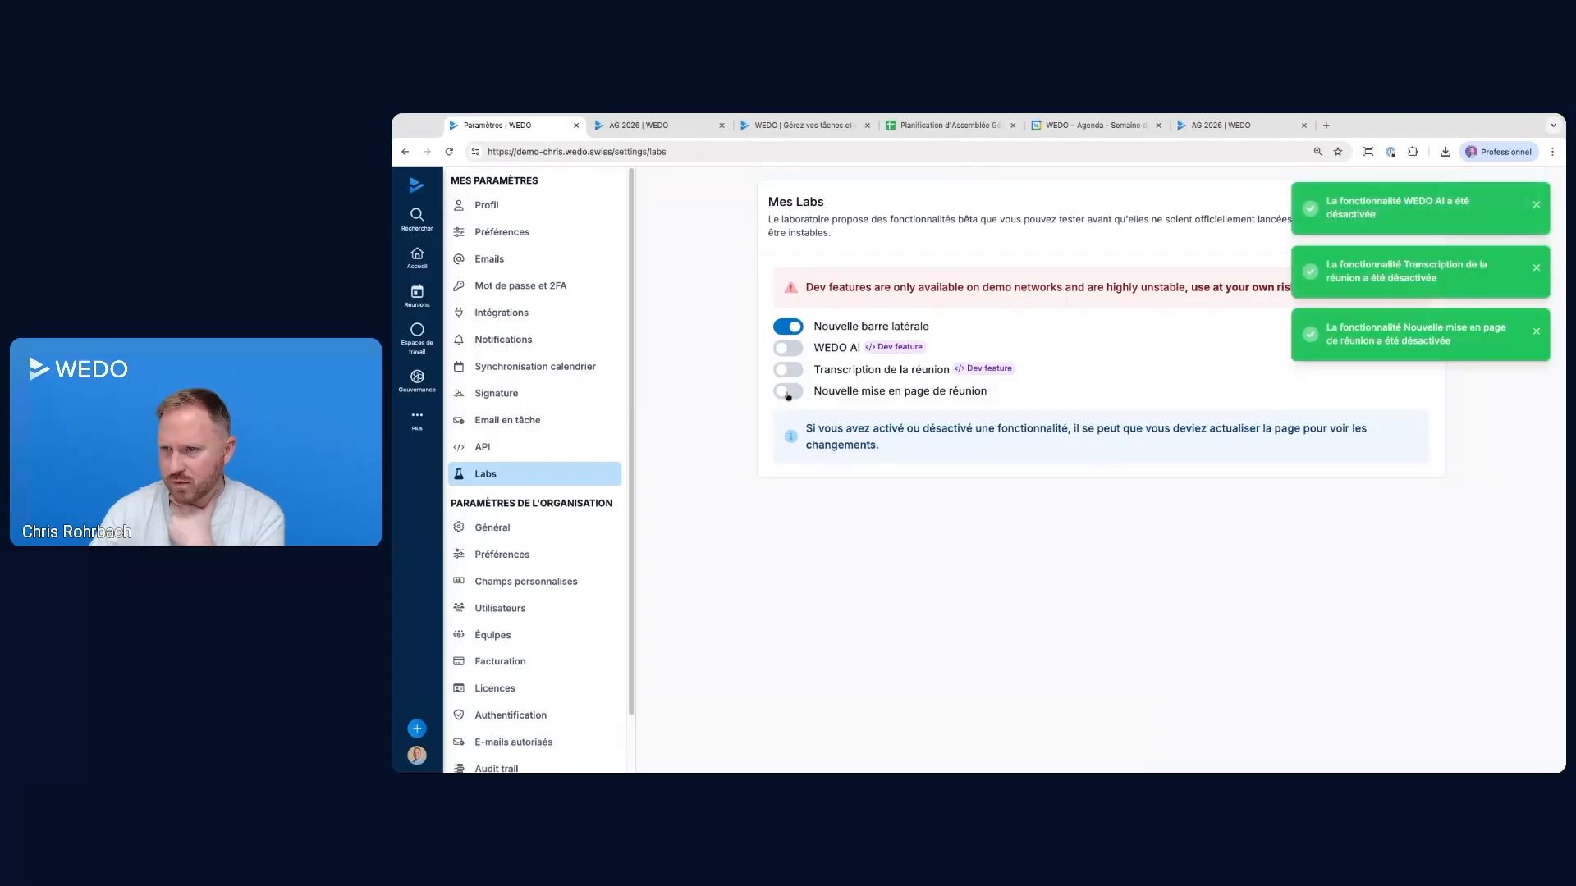
Check the organisation's Labs features and view the AG 2026 meeting of 4 October
{"action": "scroll", "coordinate": [501, 734], "scroll_direction": "down", "scroll_amount": 2}
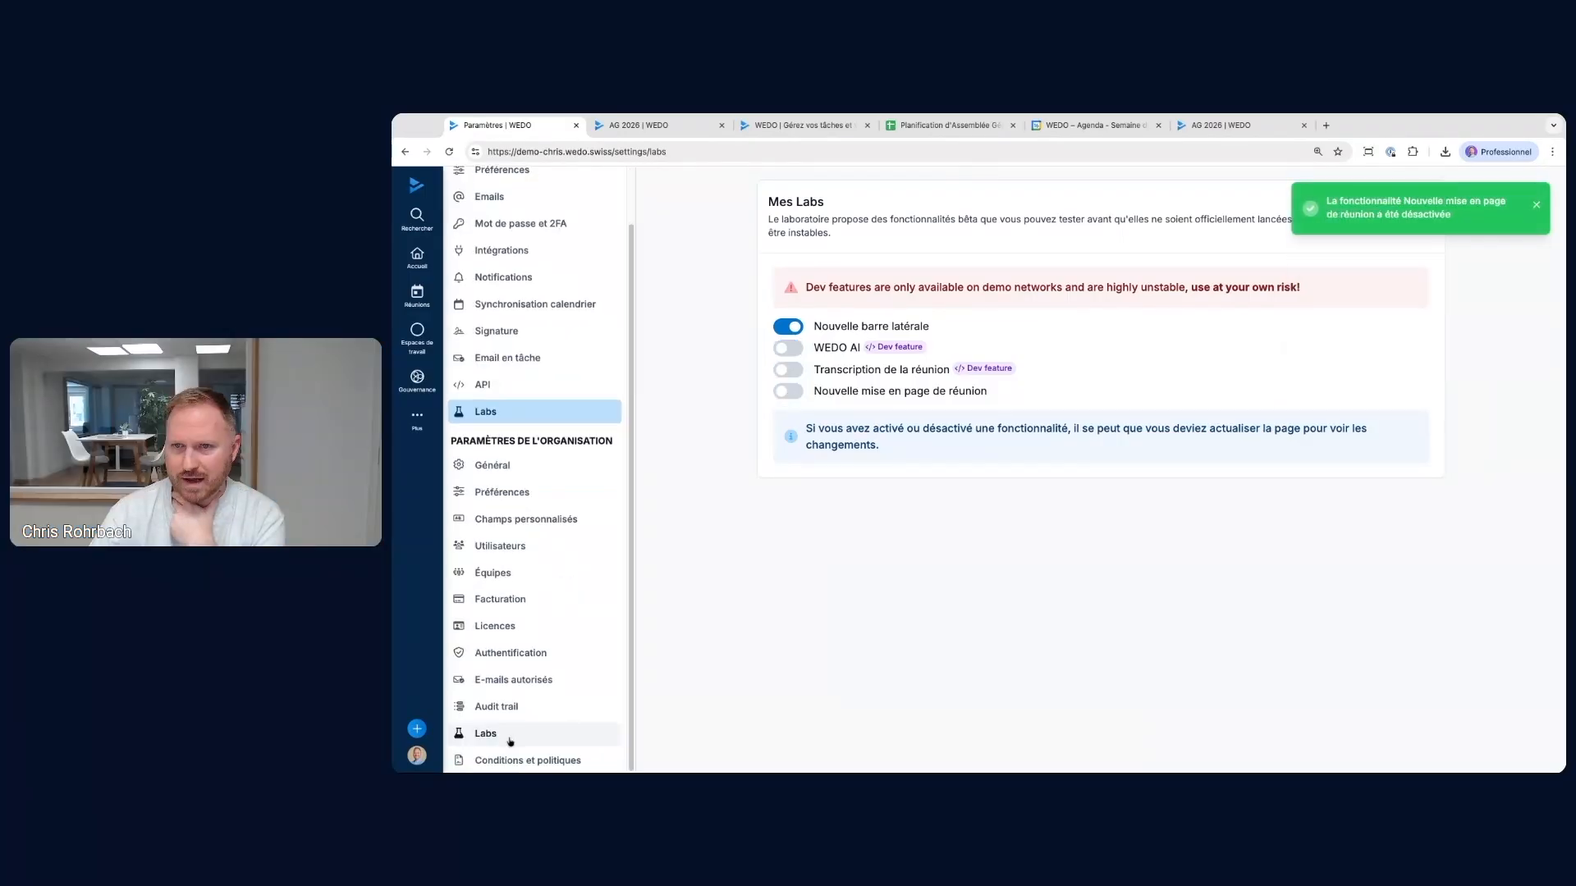
{"action": "left_click", "coordinate": [510, 741]}
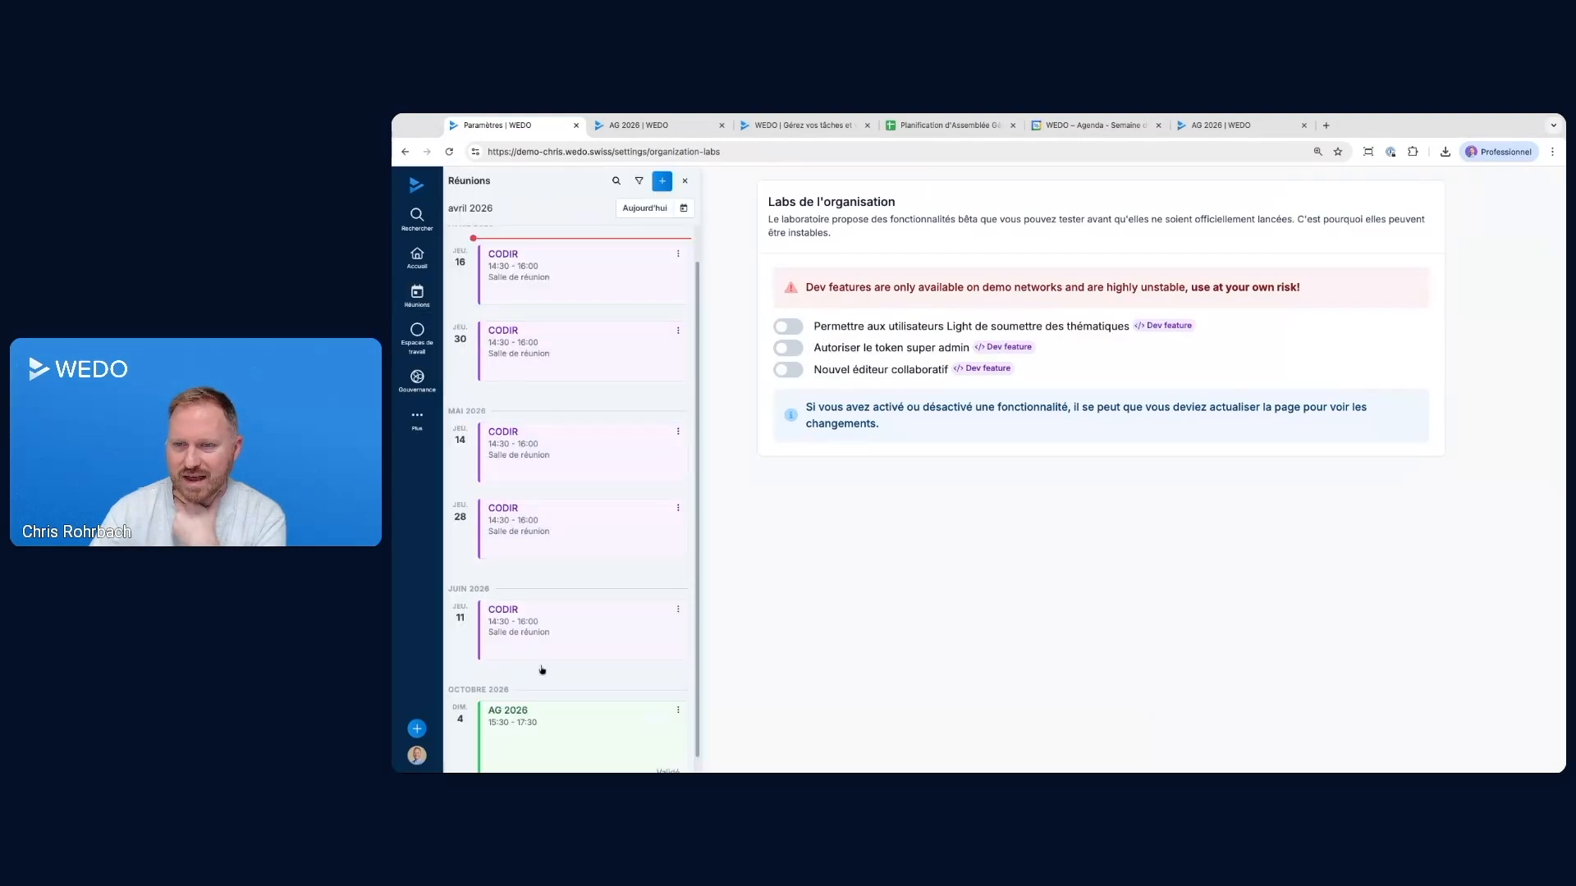
{"action": "left_click", "coordinate": [549, 726]}
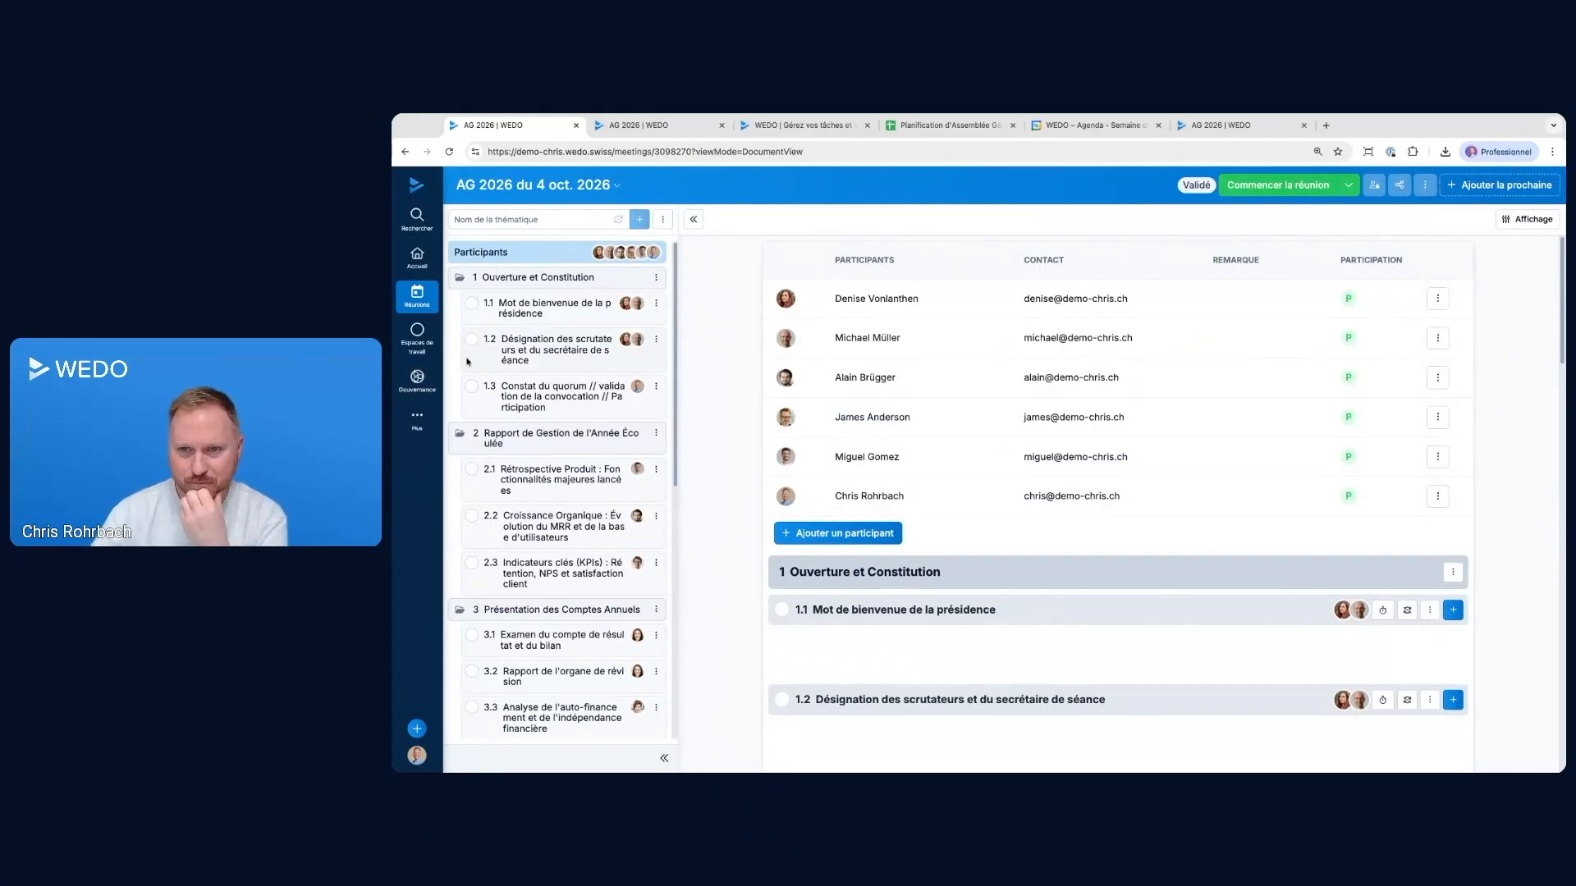
Return to the checklist templates and show the tasks of the Organisation AG template
{"action": "left_click", "coordinate": [417, 419]}
{"action": "left_click", "coordinate": [456, 502]}
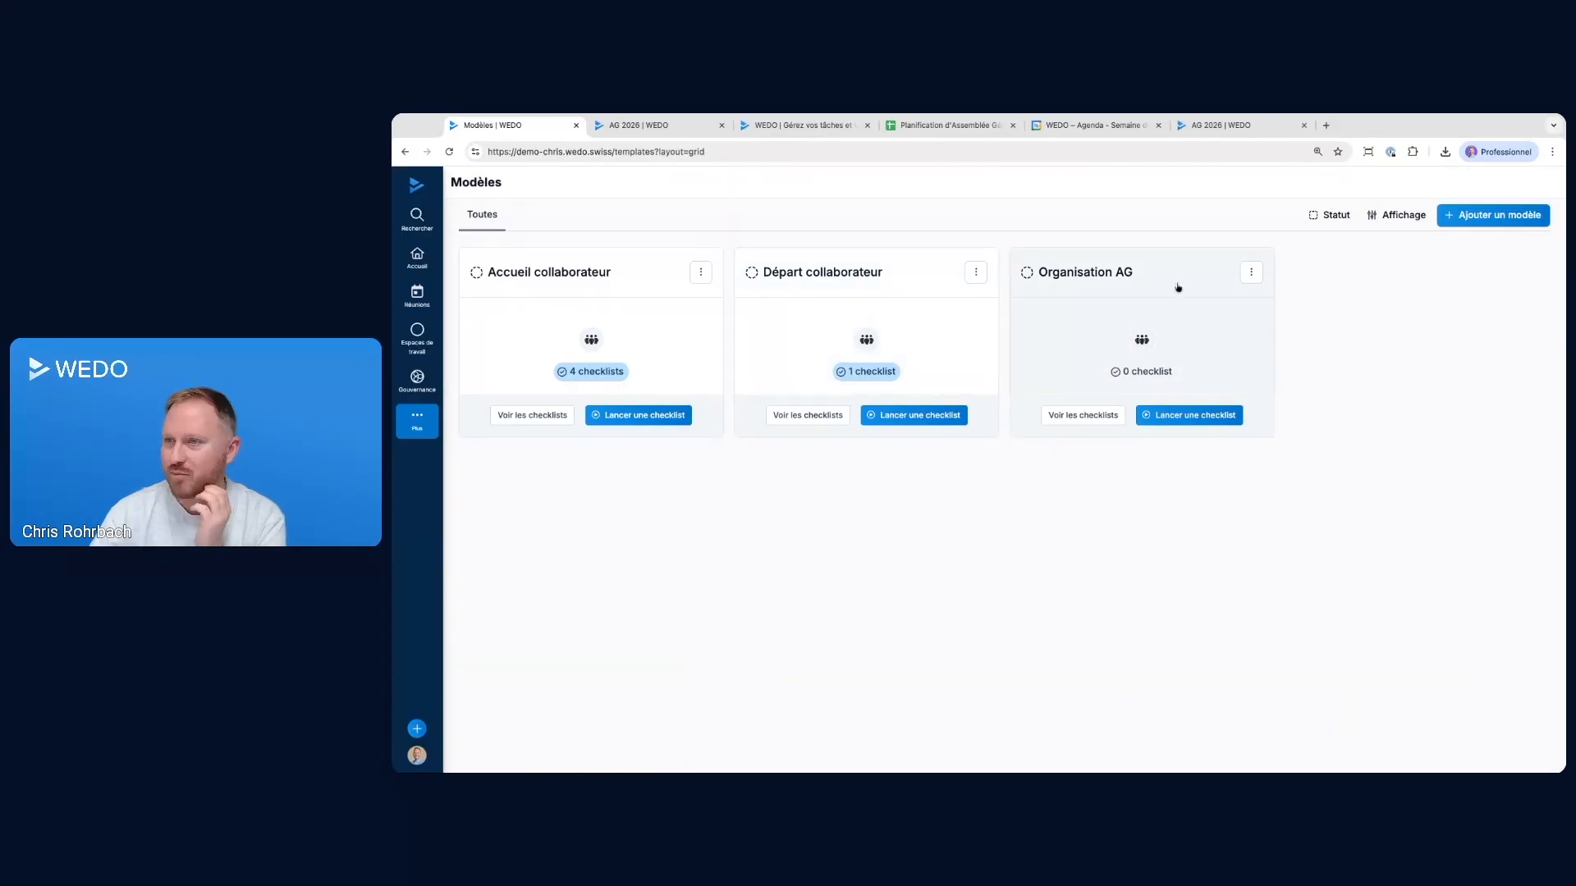
{"action": "left_click", "coordinate": [1174, 279]}
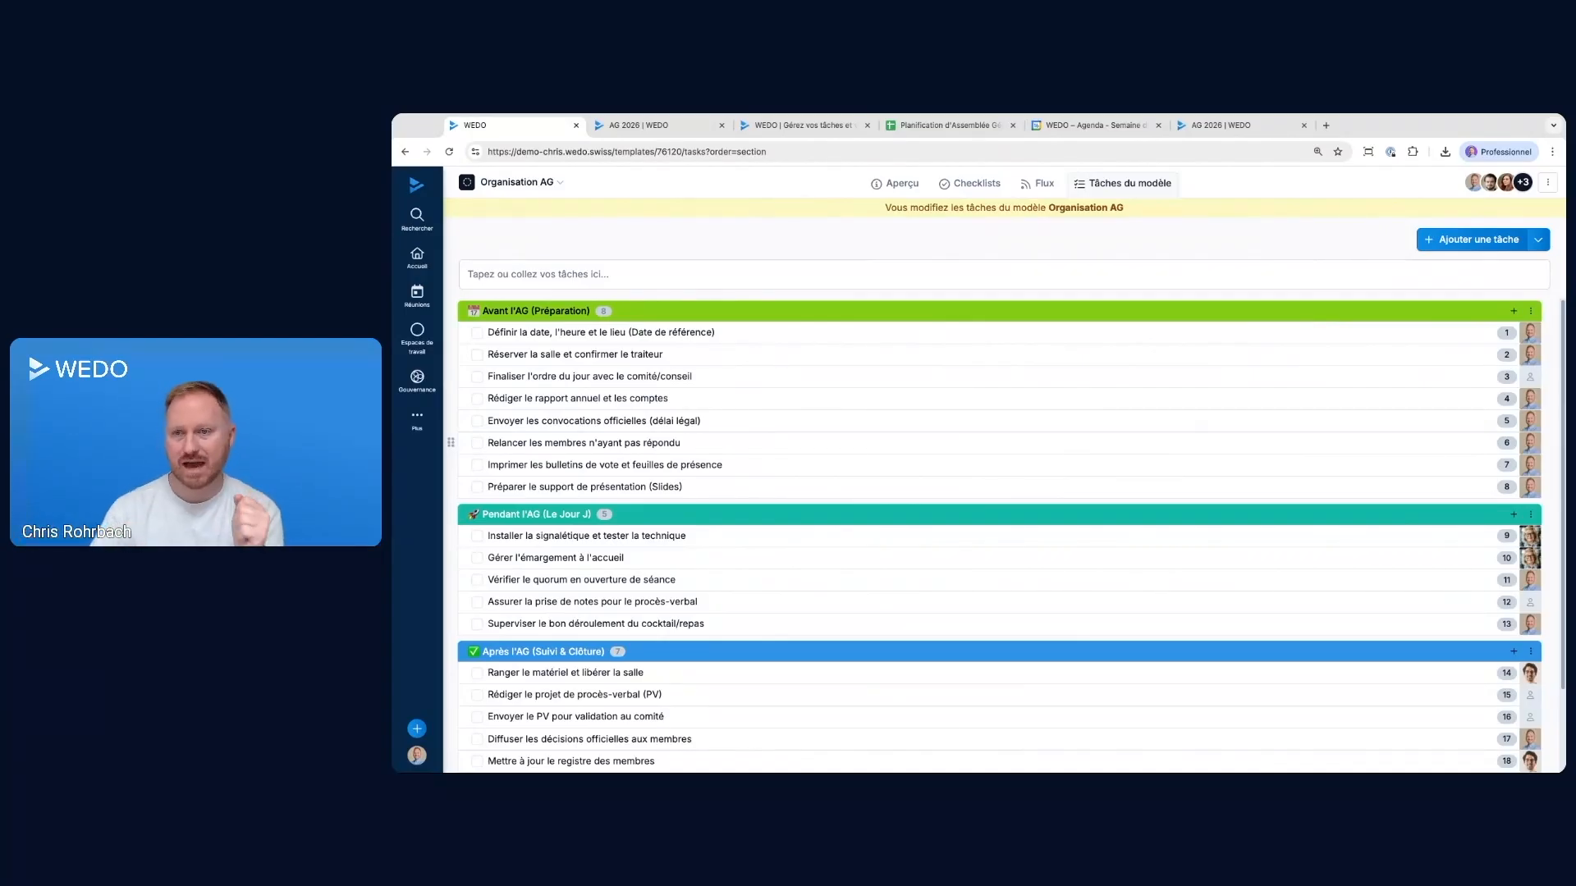
Show the options for attaching a file to Relancer les membres n'ayant pas répondu, including from a link, and close the task details
{"action": "left_click", "coordinate": [788, 443]}
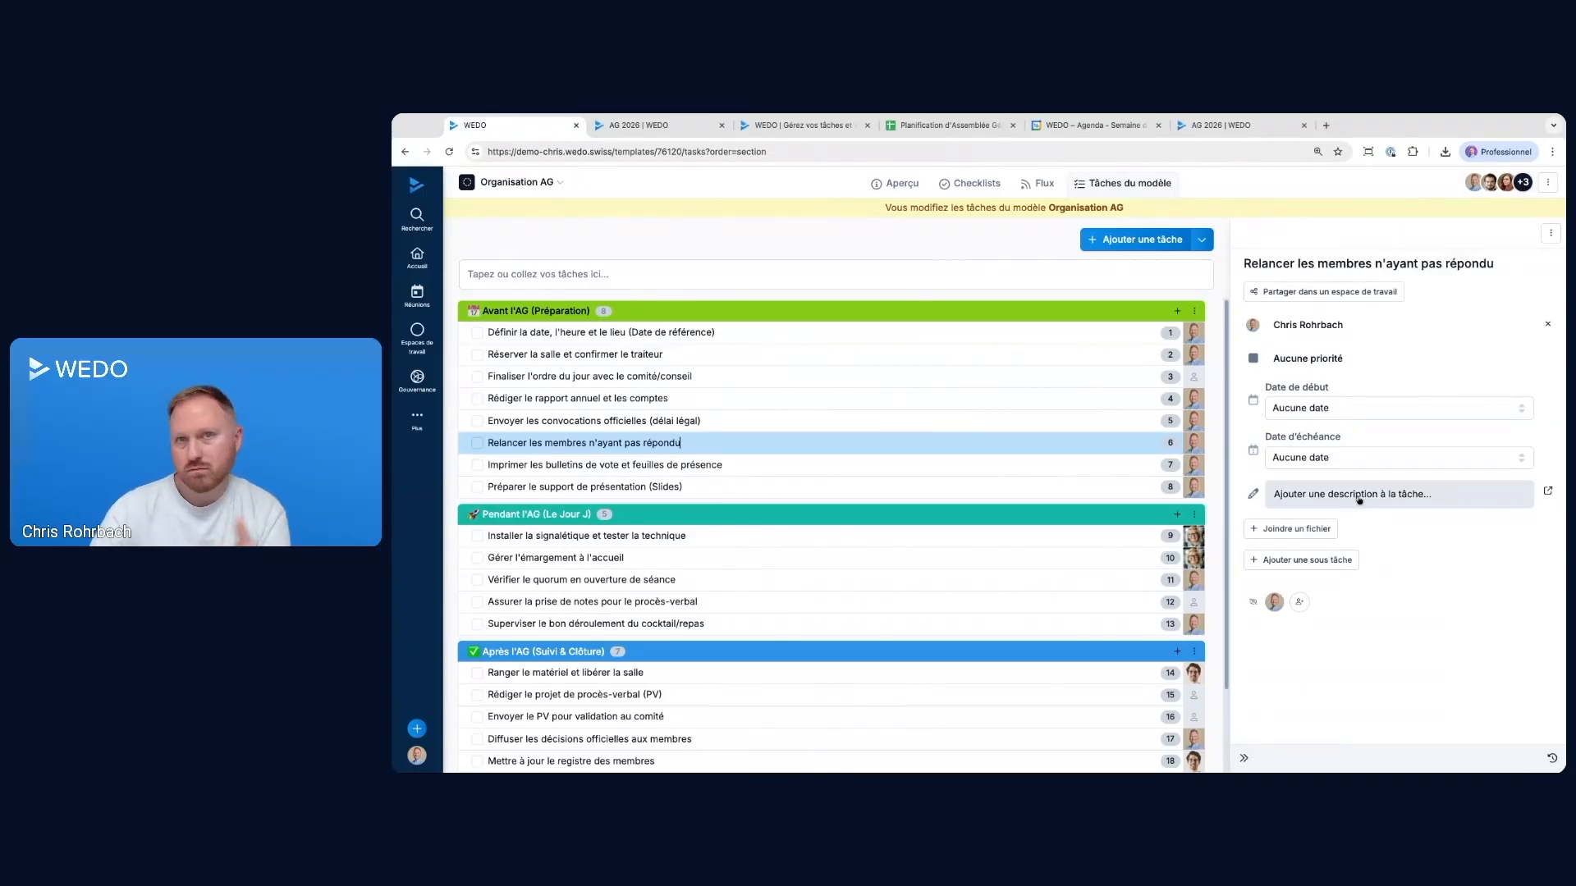
{"action": "left_click", "coordinate": [1290, 532]}
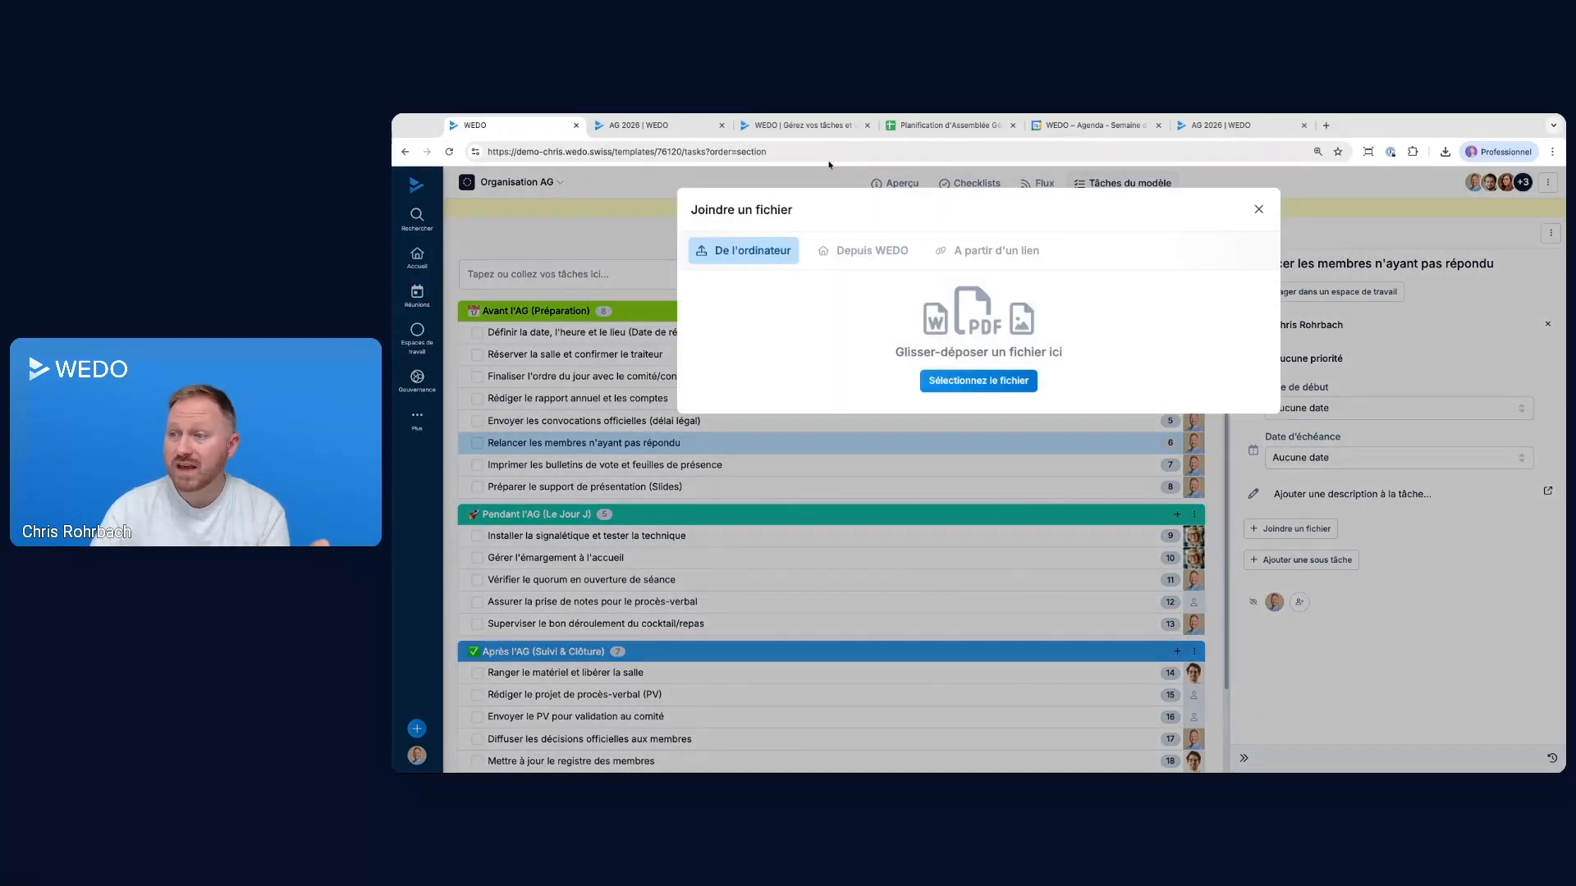
{"action": "left_click", "coordinate": [989, 251]}
{"action": "left_click", "coordinate": [1258, 210]}
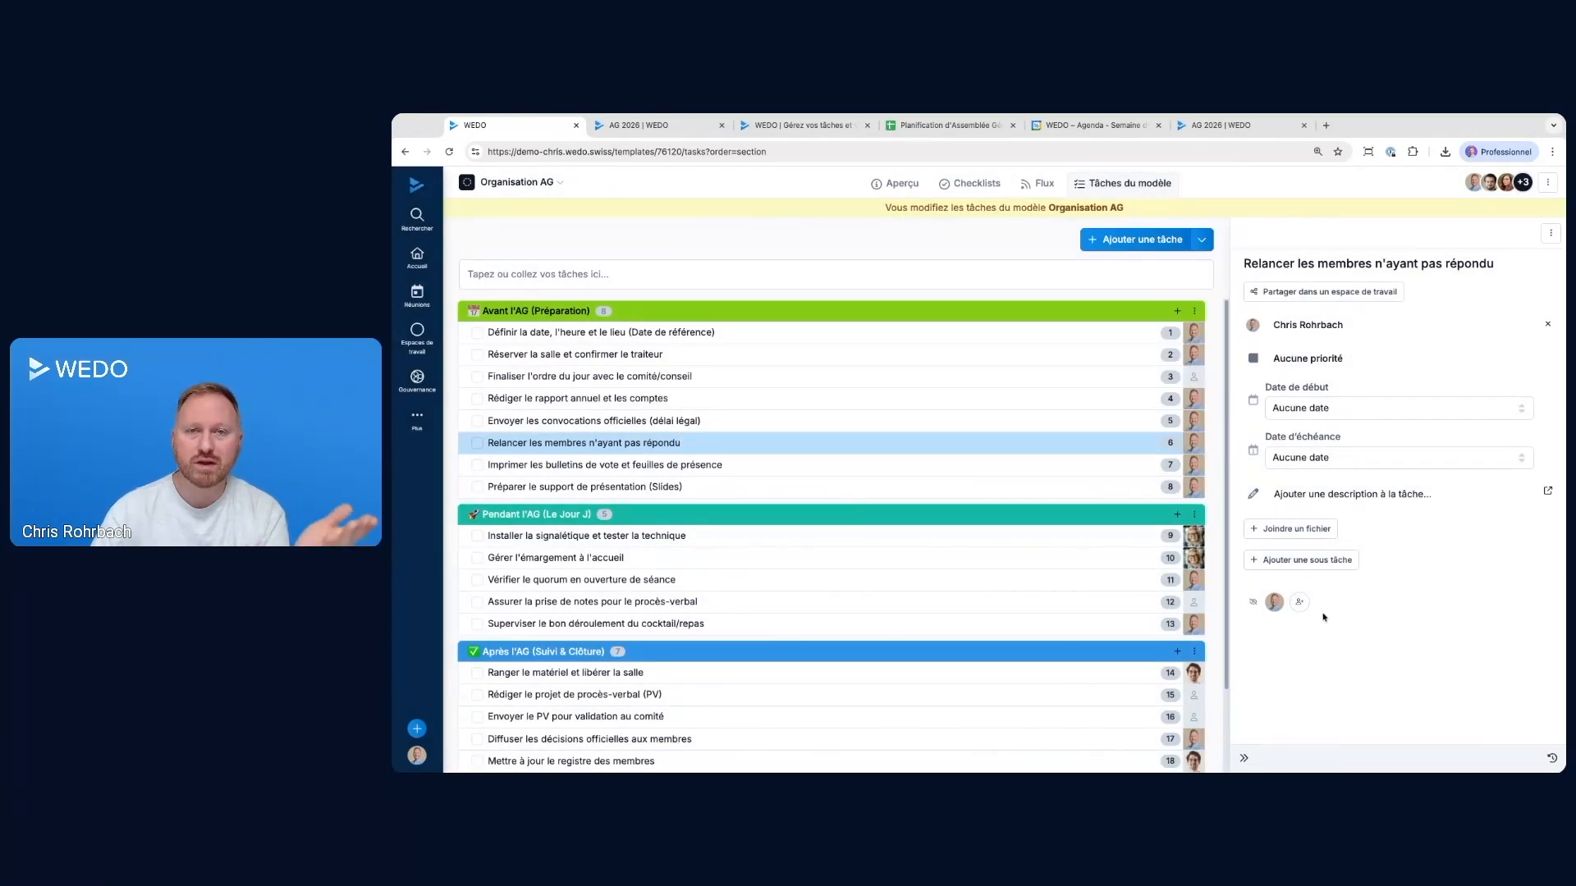
{"action": "left_click", "coordinate": [1244, 757]}
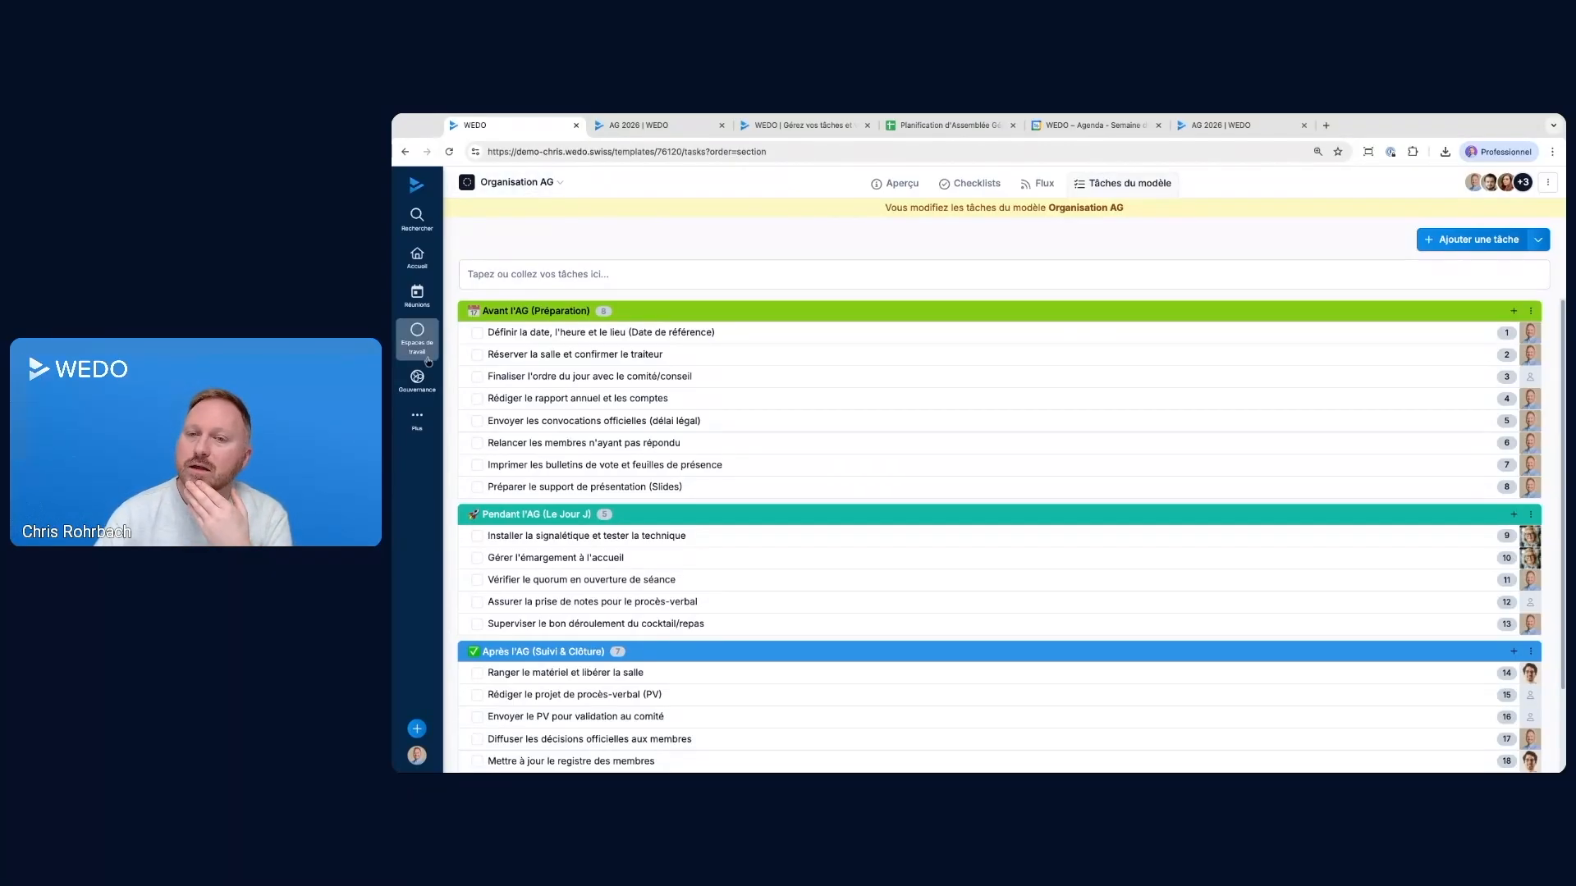
View the personal task list and go back to the overview of checklist templates
{"action": "left_click", "coordinate": [417, 261]}
{"action": "left_click", "coordinate": [492, 236]}
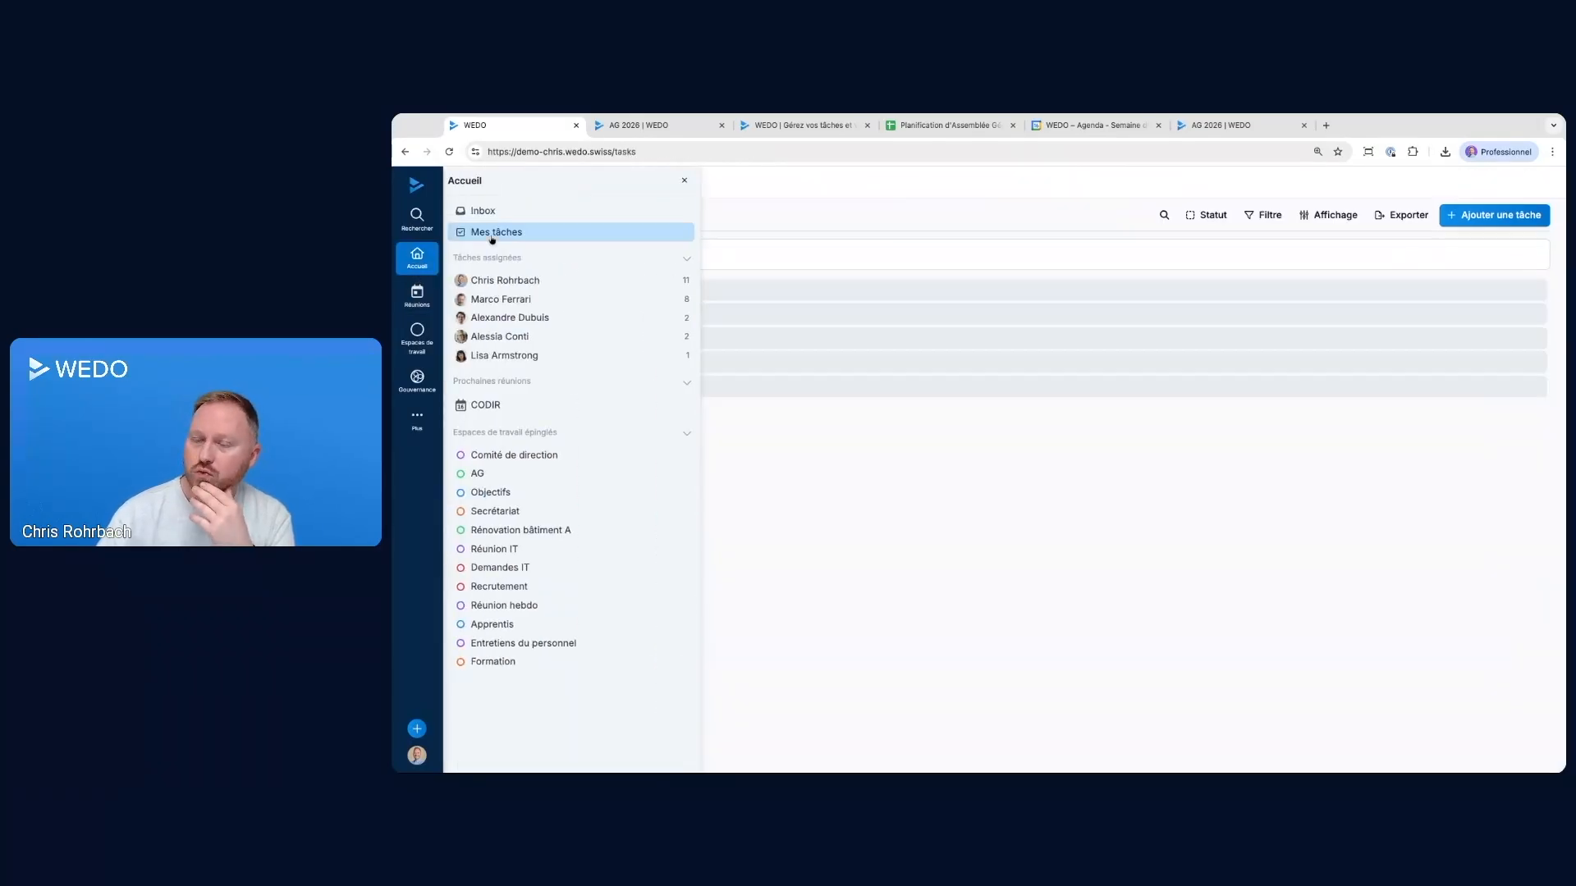
{"action": "left_click", "coordinate": [420, 422]}
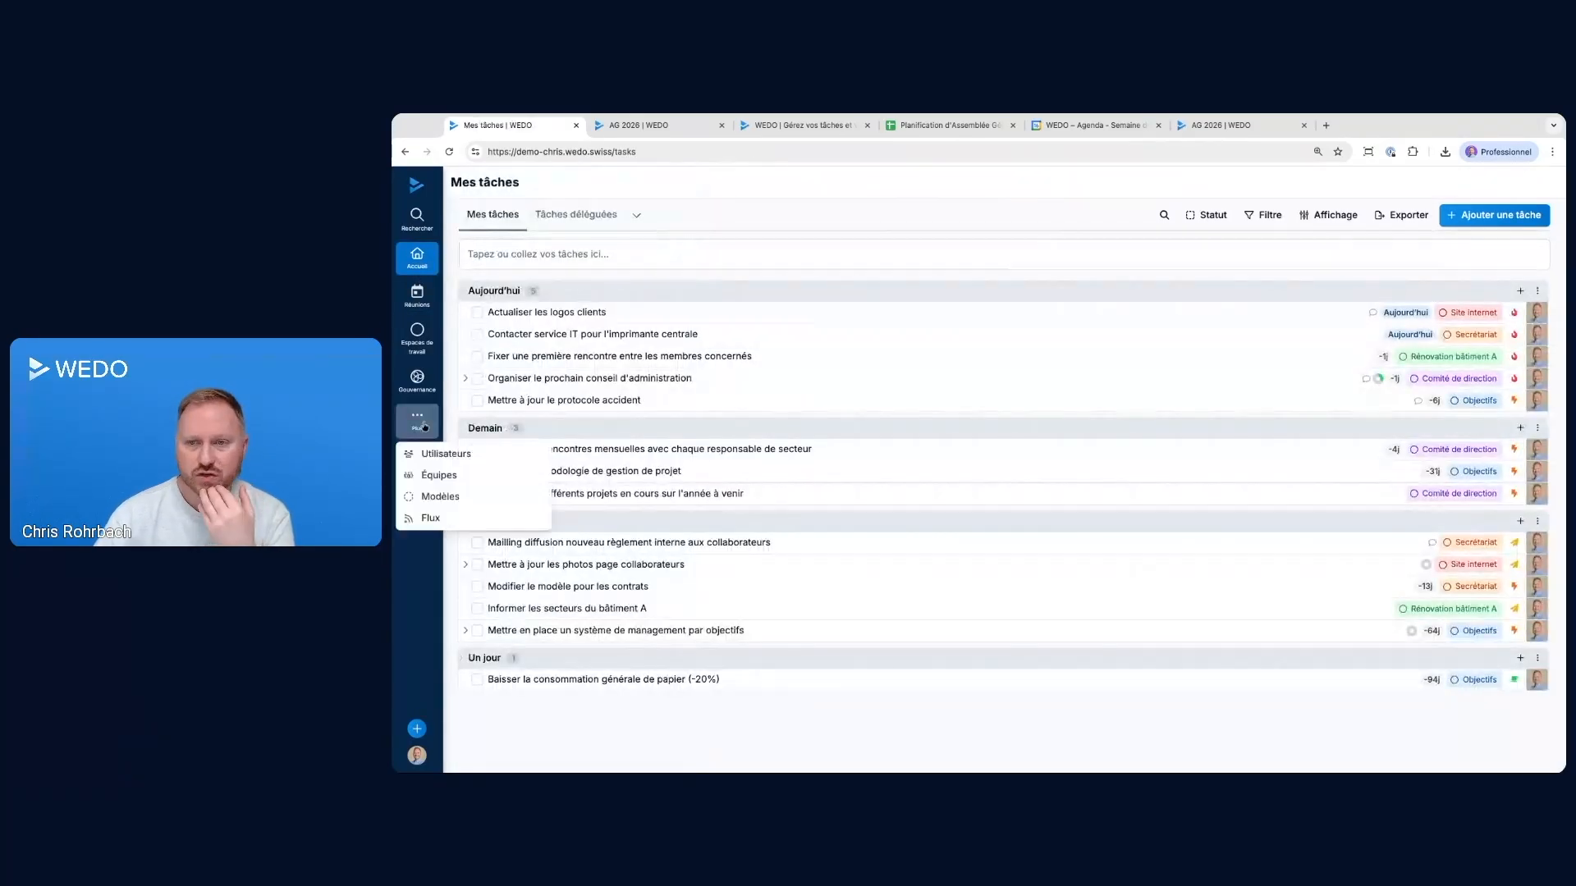
{"action": "left_click", "coordinate": [434, 498]}
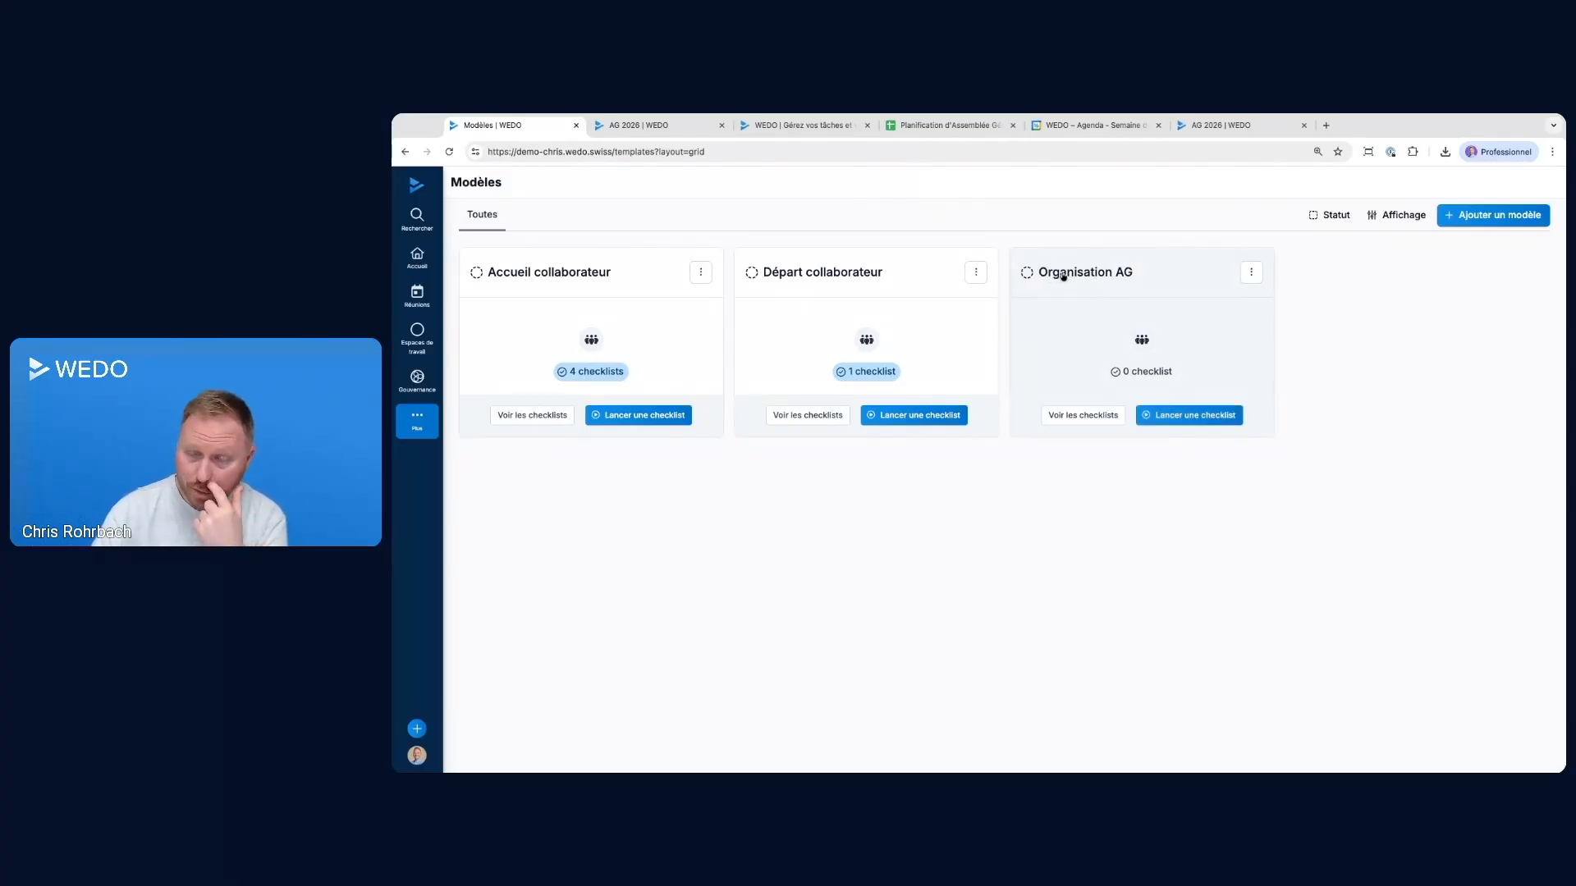
Start a checklist named AG 2026 from the Organisation AG template and enter 25 septembre 2026 as the AG date in its description
{"action": "left_click", "coordinate": [1196, 417]}
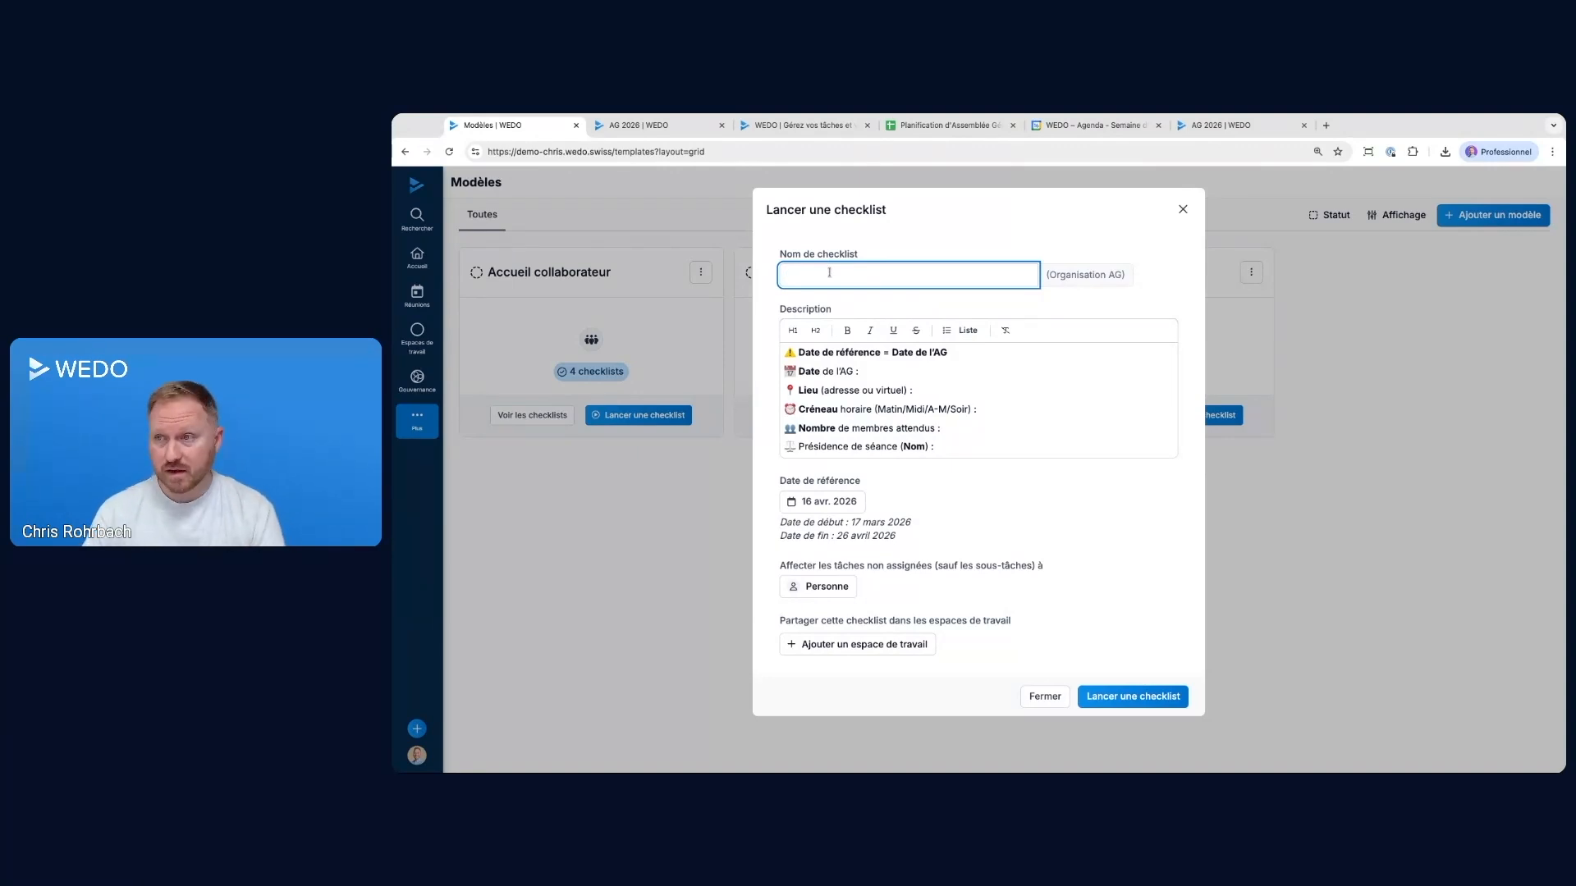
{"action": "type", "text": "AG 2026"}
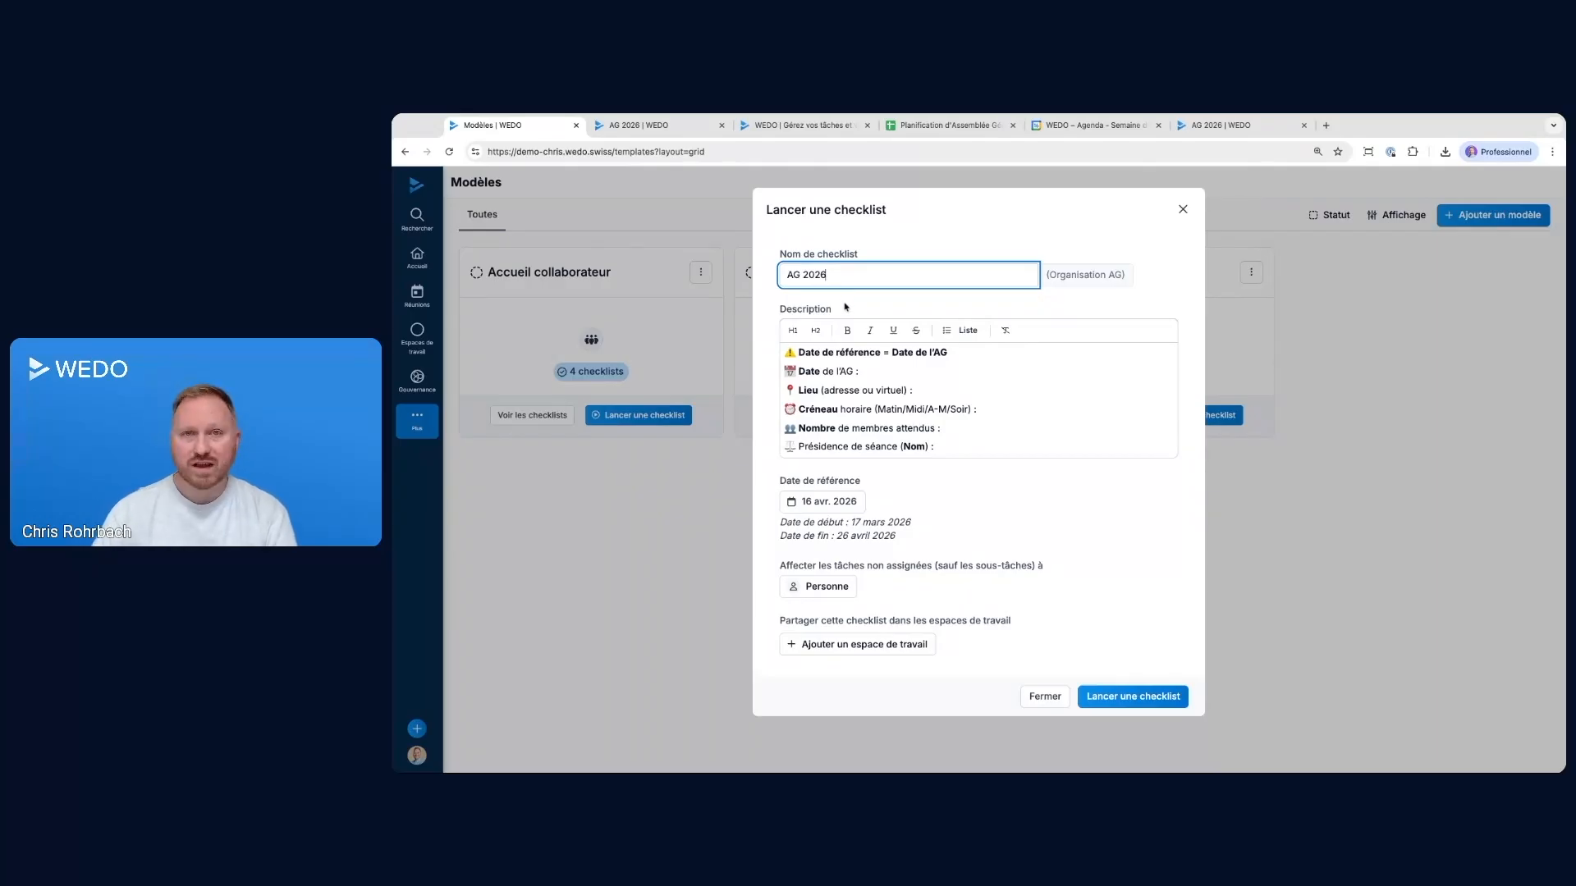
{"action": "left_click", "coordinate": [882, 376]}
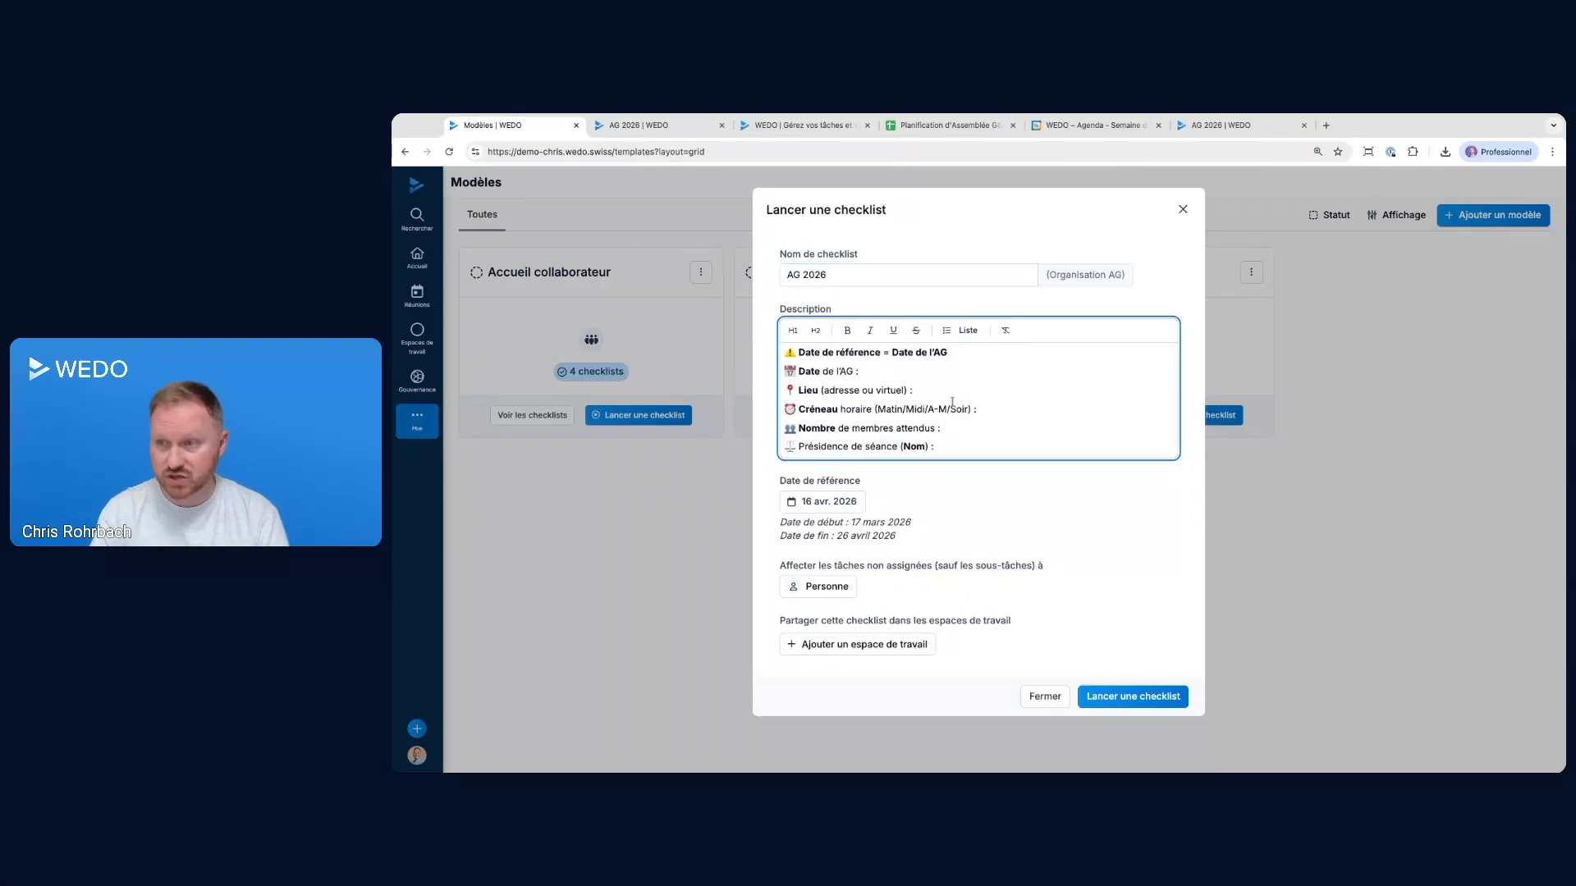
{"action": "type", "text": "25 septembre 202"}
{"action": "type", "text": "6"}
{"action": "type", "text": " Rue du travail"}
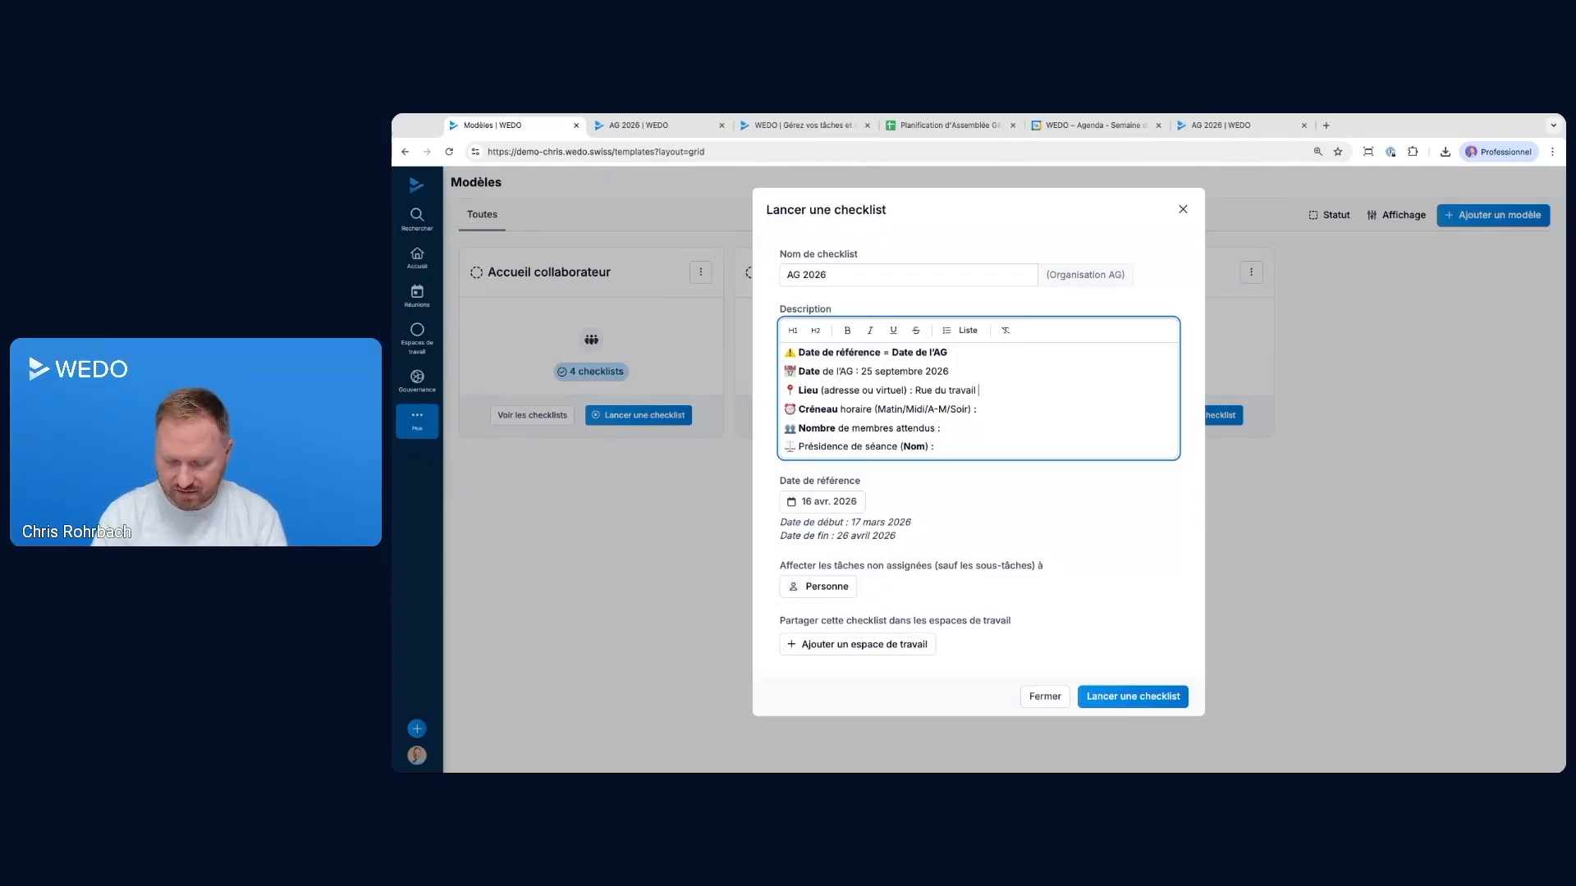
{"action": "type", "text": " 1, 1000 Travail"}
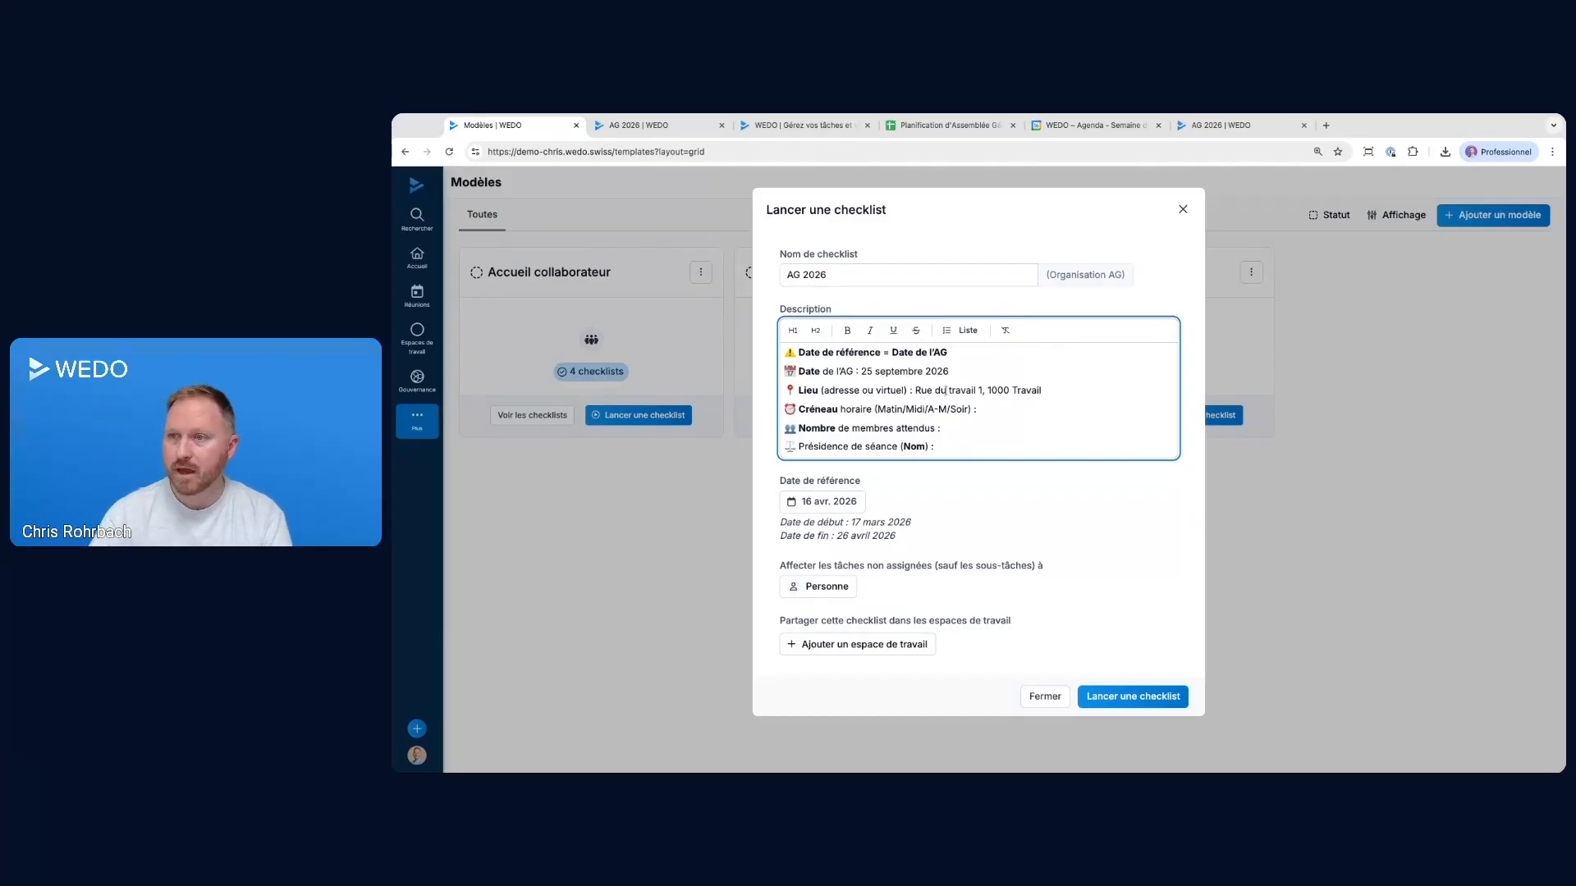
{"action": "type", "text": "près-midi"}
Complete the checklist description with the venue address, the time slot Après-midi, 110 expected members and the chair's full name
{"action": "left_click", "coordinate": [994, 429]}
{"action": "type", "text": "110"}
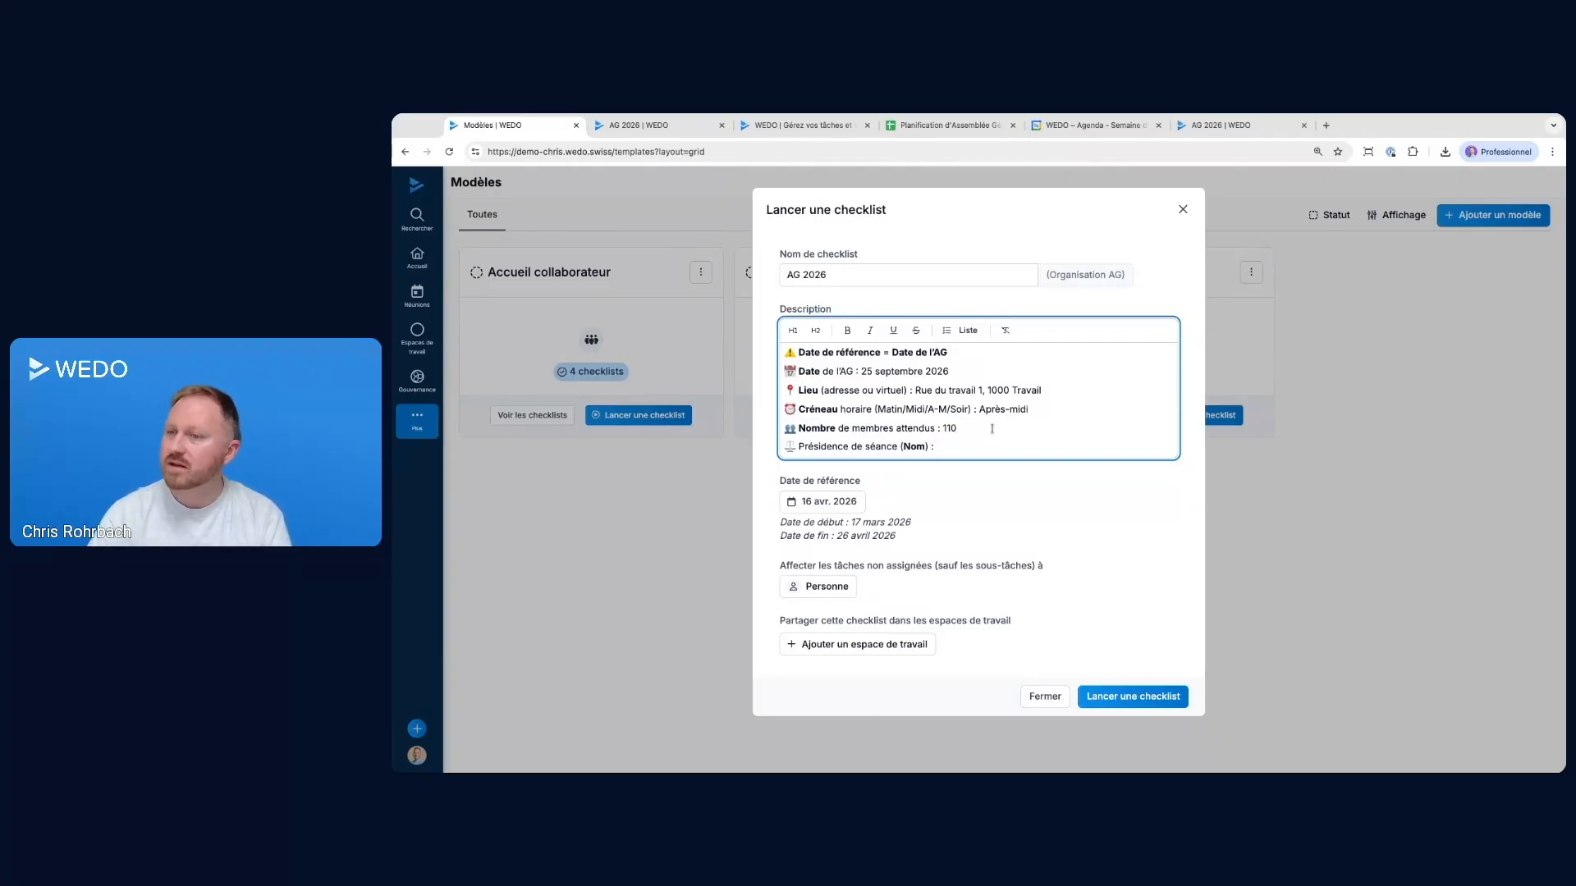
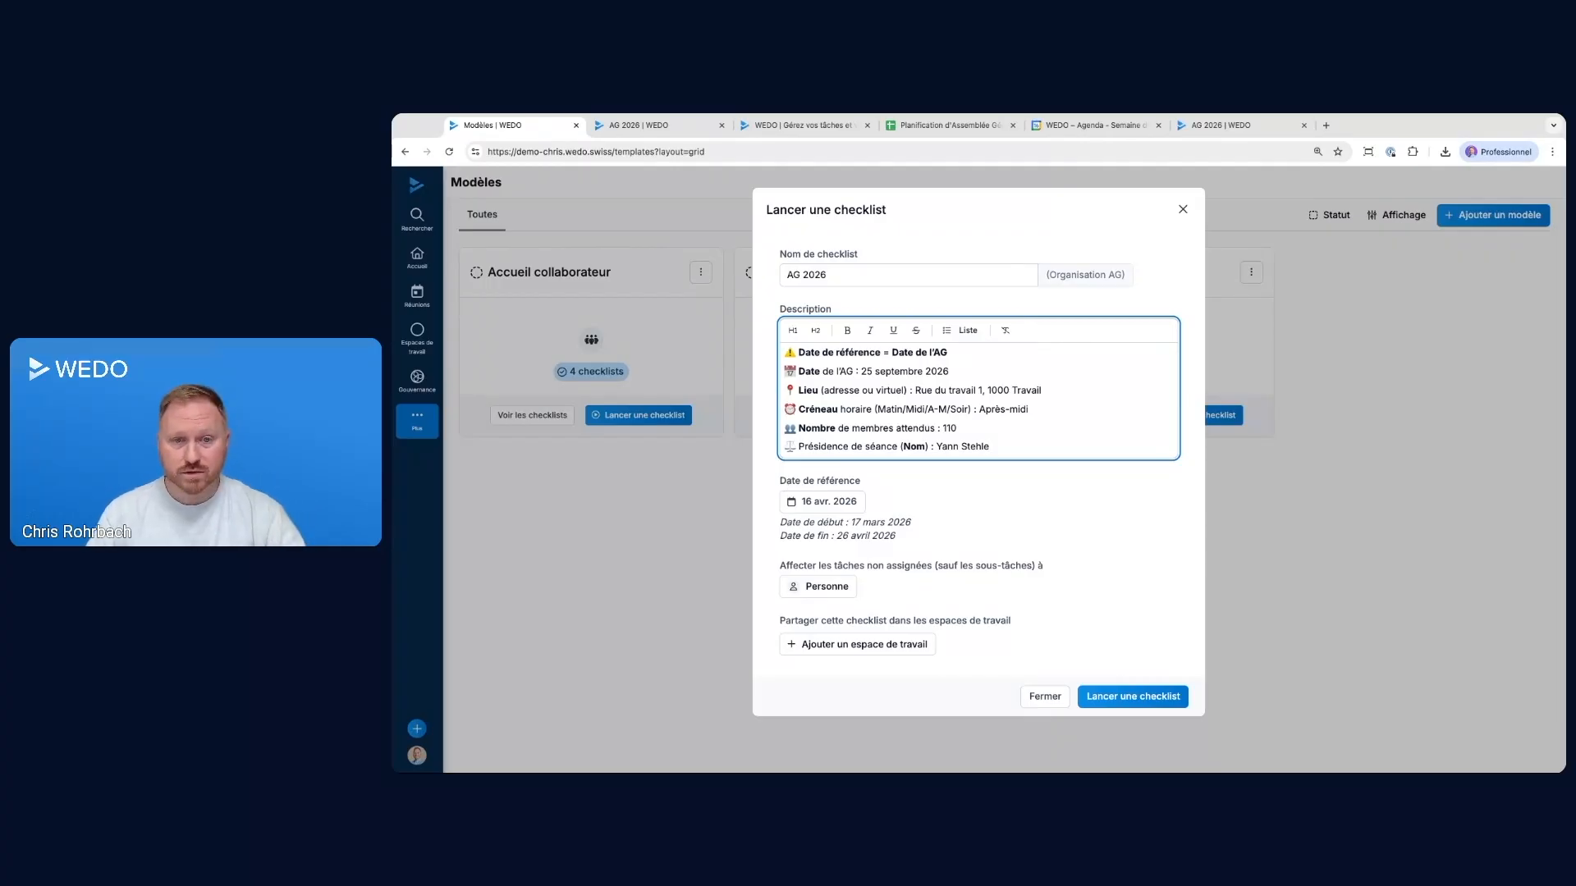
Set the checklist's reference date to 25 September 2026
{"action": "left_click", "coordinate": [823, 502]}
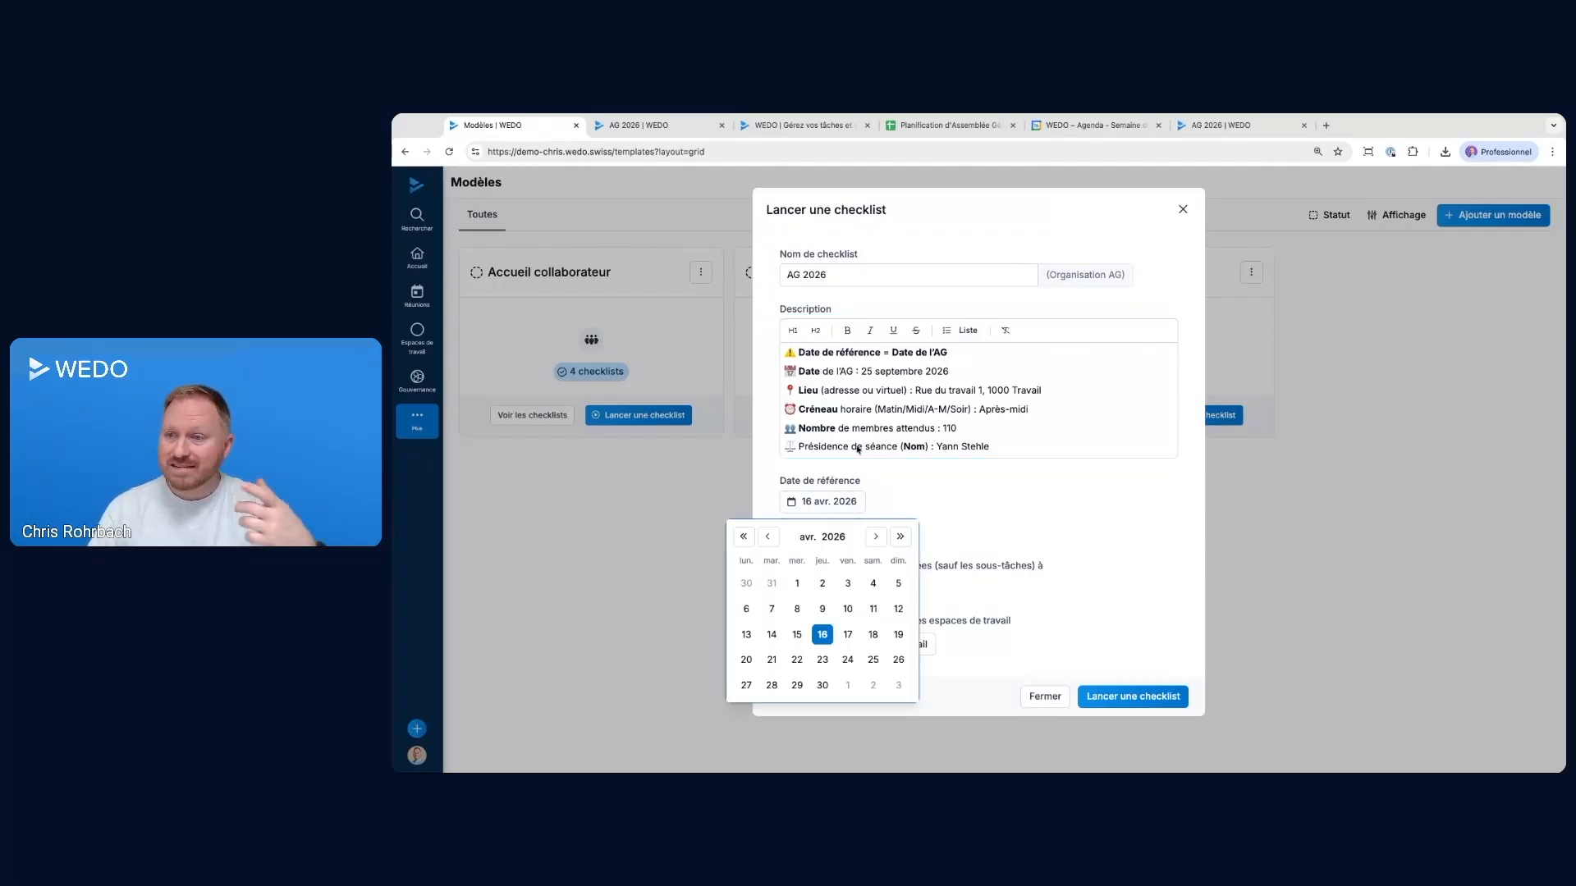
{"action": "left_click", "coordinate": [877, 536]}
{"action": "left_click", "coordinate": [877, 536]}
{"action": "left_click", "coordinate": [876, 536]}
{"action": "left_click", "coordinate": [877, 536]}
{"action": "left_click", "coordinate": [876, 536]}
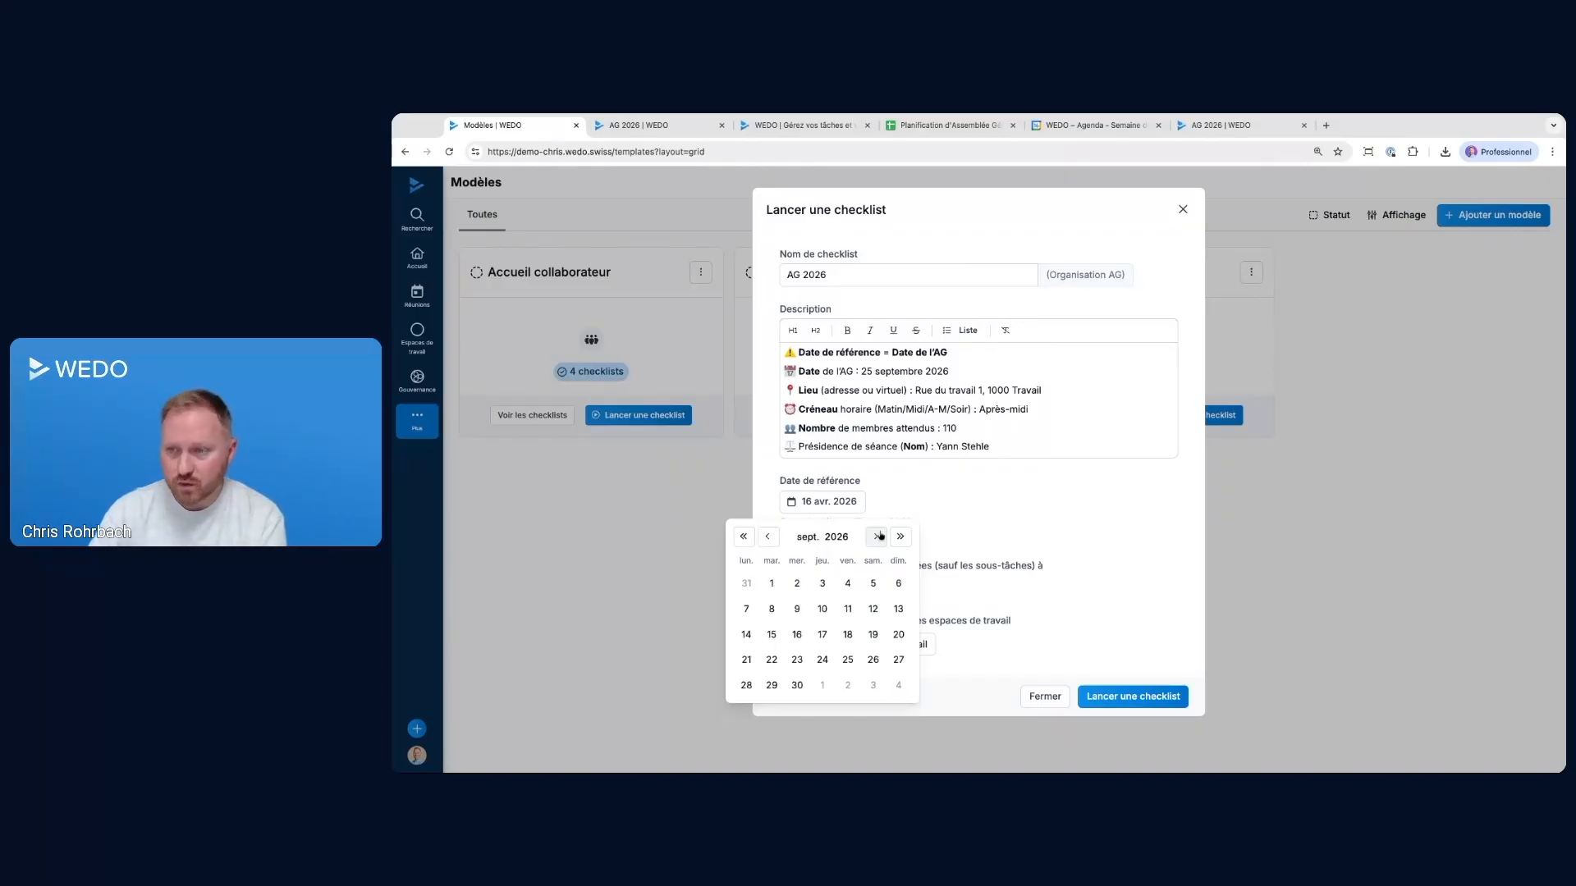
{"action": "left_click", "coordinate": [842, 663]}
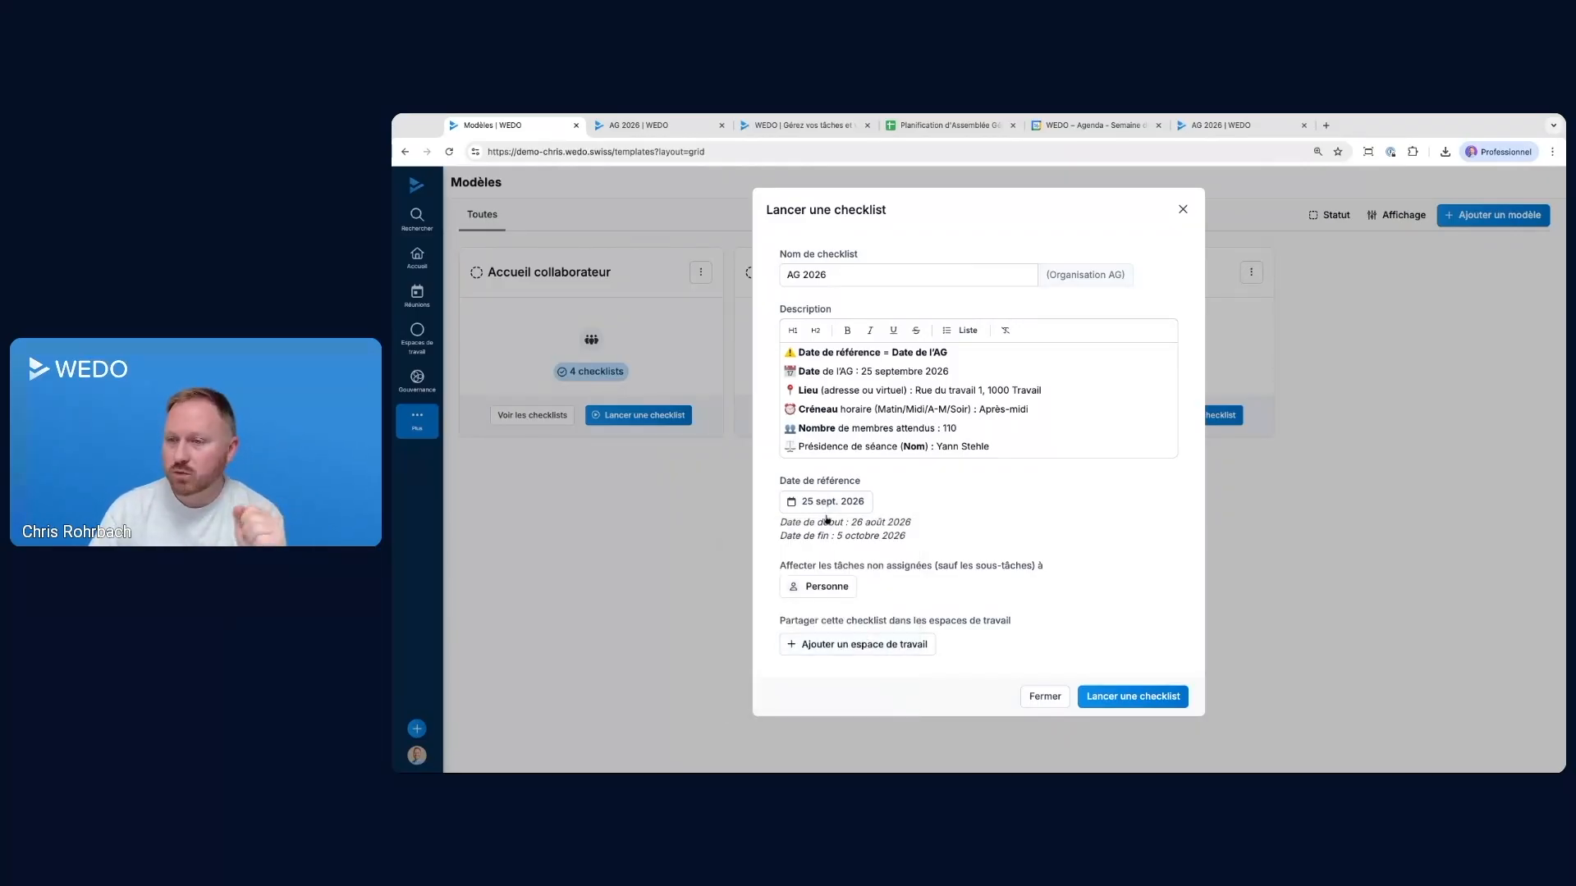
Examine the start and end dates calculated from the checklist's reference date
{"action": "left_click_drag", "start_coordinate": [784, 522], "coordinate": [907, 538]}
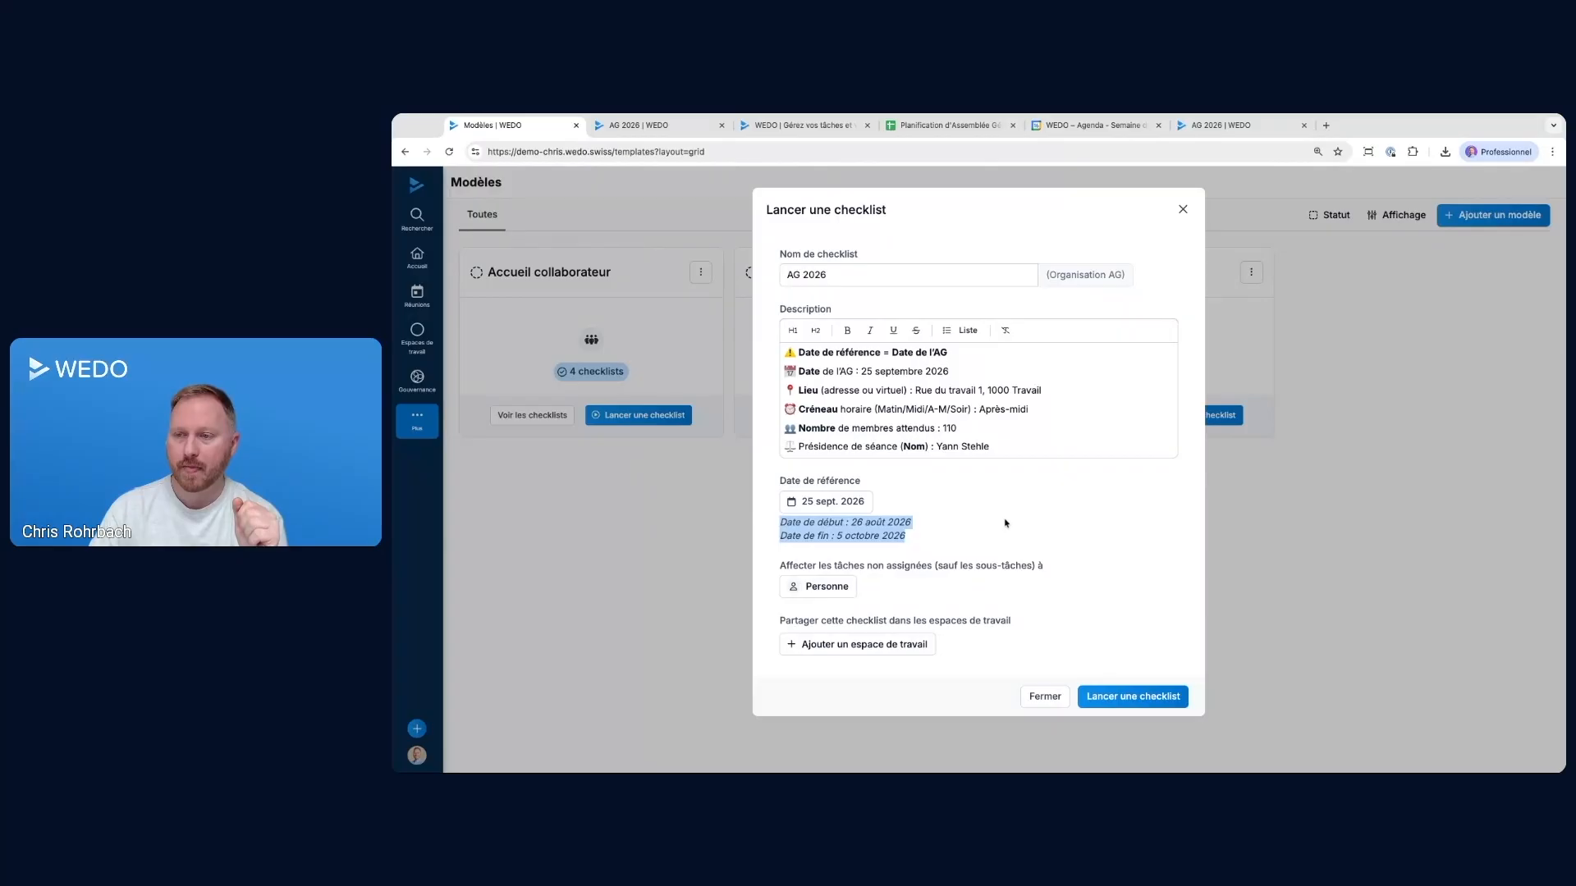
{"action": "left_click", "coordinate": [961, 519]}
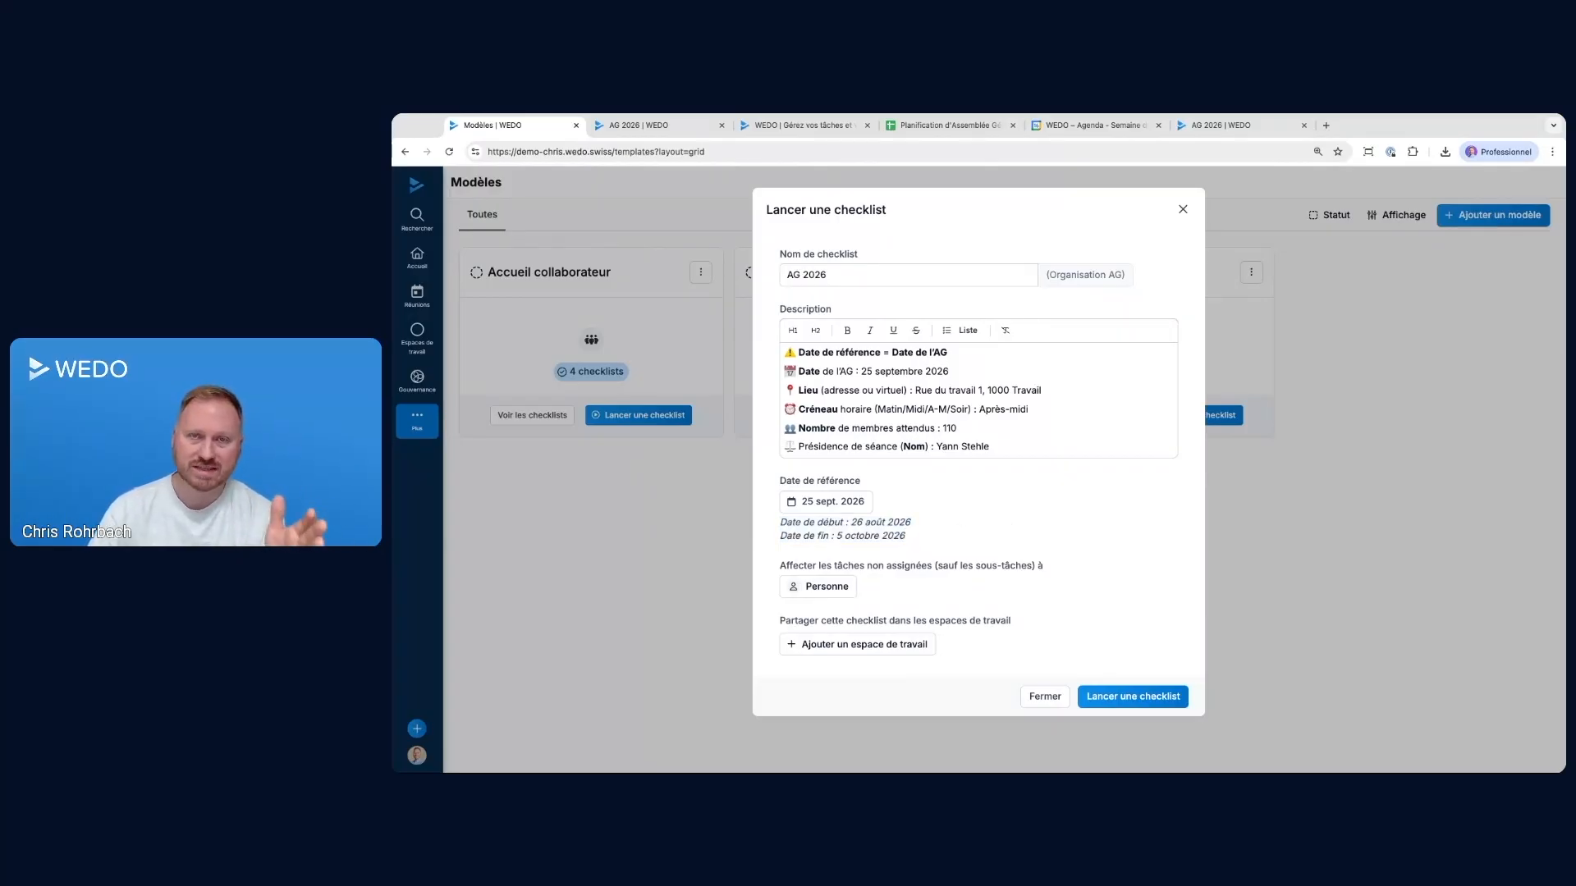
{"action": "triple_click", "coordinate": [853, 521]}
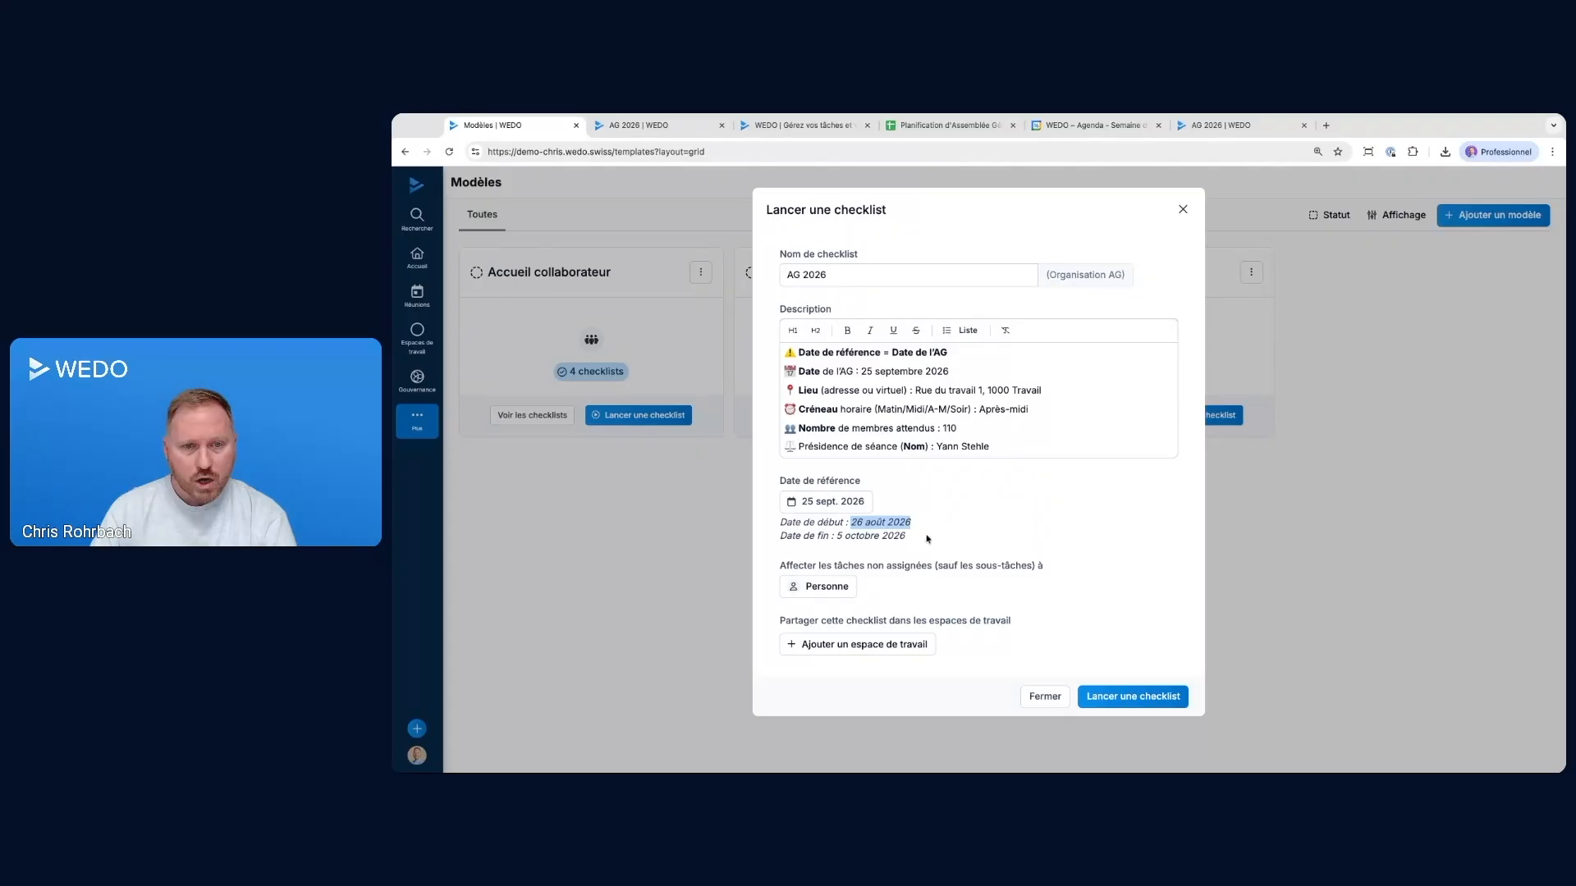
Assign the unassigned tasks to the first recently used person and launch the AG 2026 checklist
{"action": "left_click_drag", "start_coordinate": [780, 566], "coordinate": [780, 568]}
{"action": "left_click", "coordinate": [1062, 568]}
{"action": "left_click", "coordinate": [819, 586]}
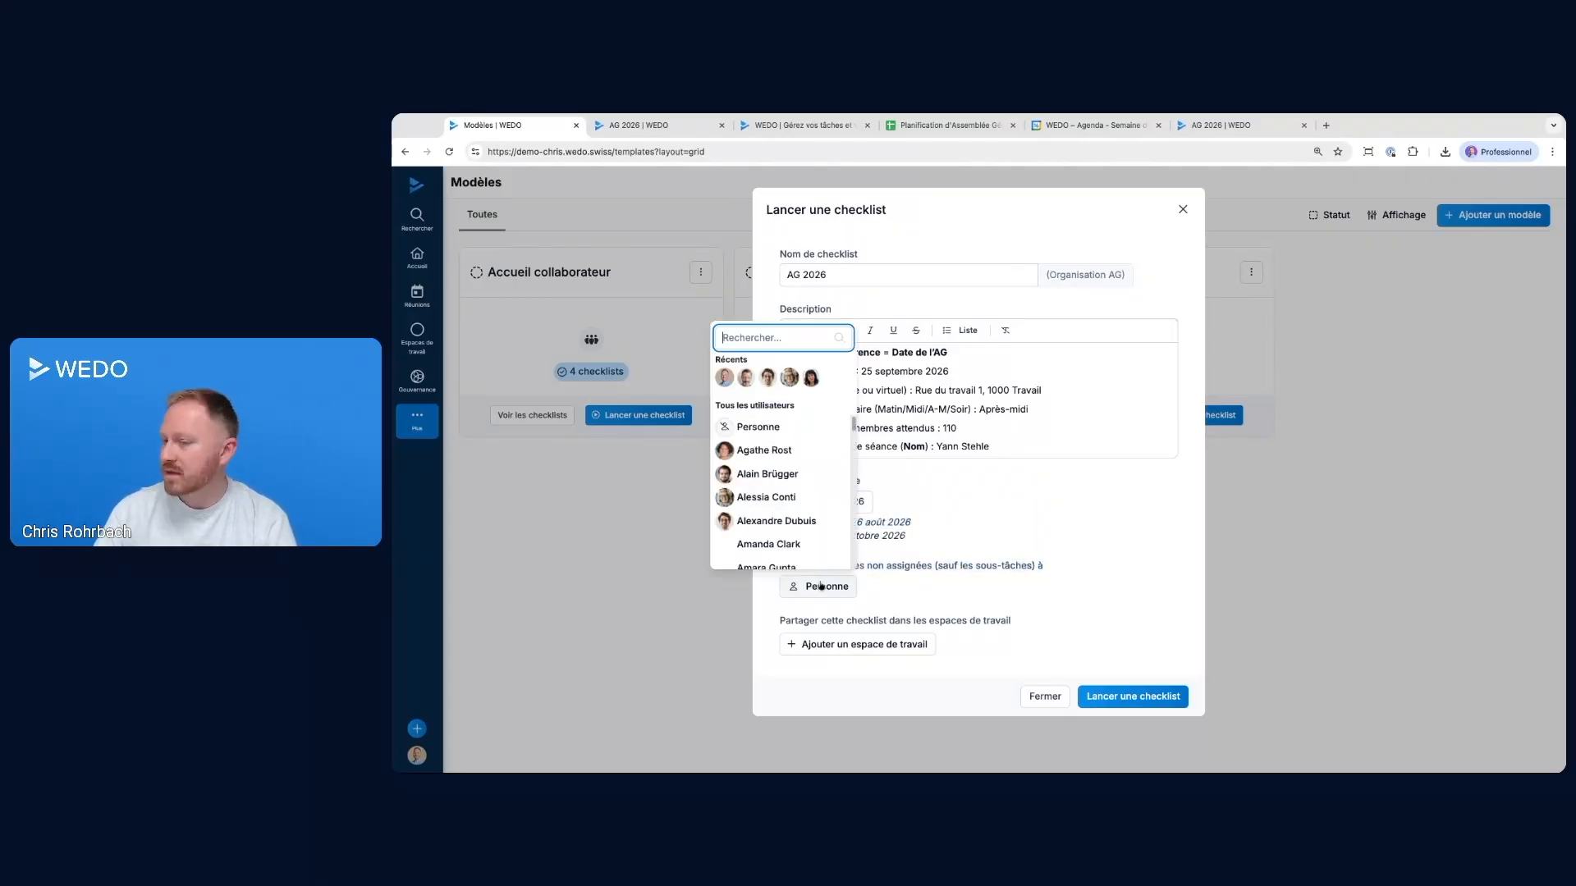
{"action": "left_click", "coordinate": [724, 377]}
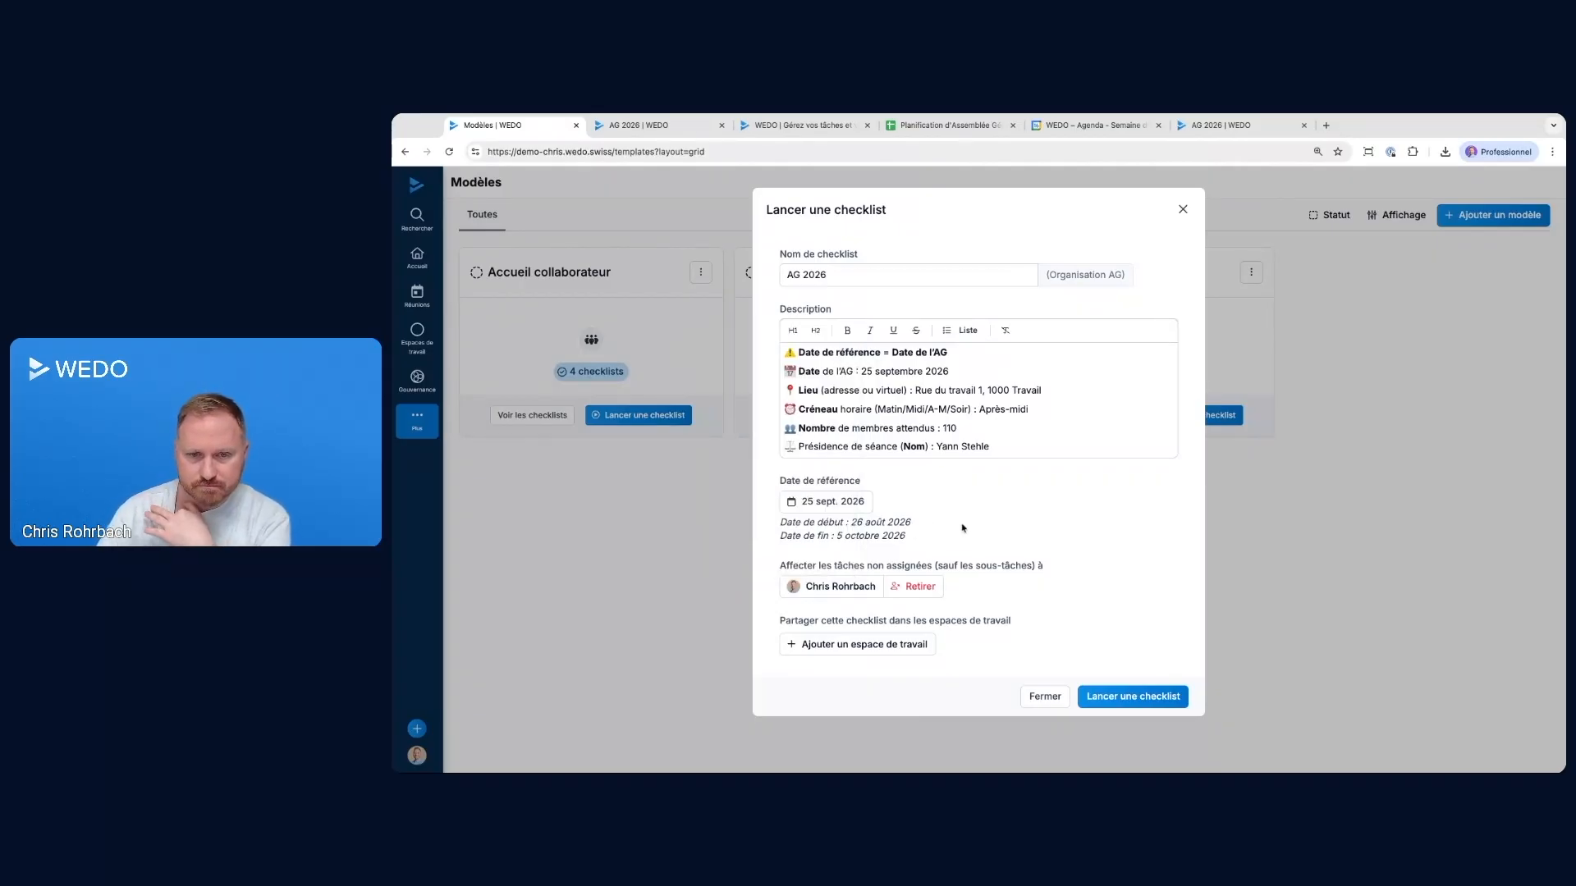
{"action": "left_click", "coordinate": [1138, 699]}
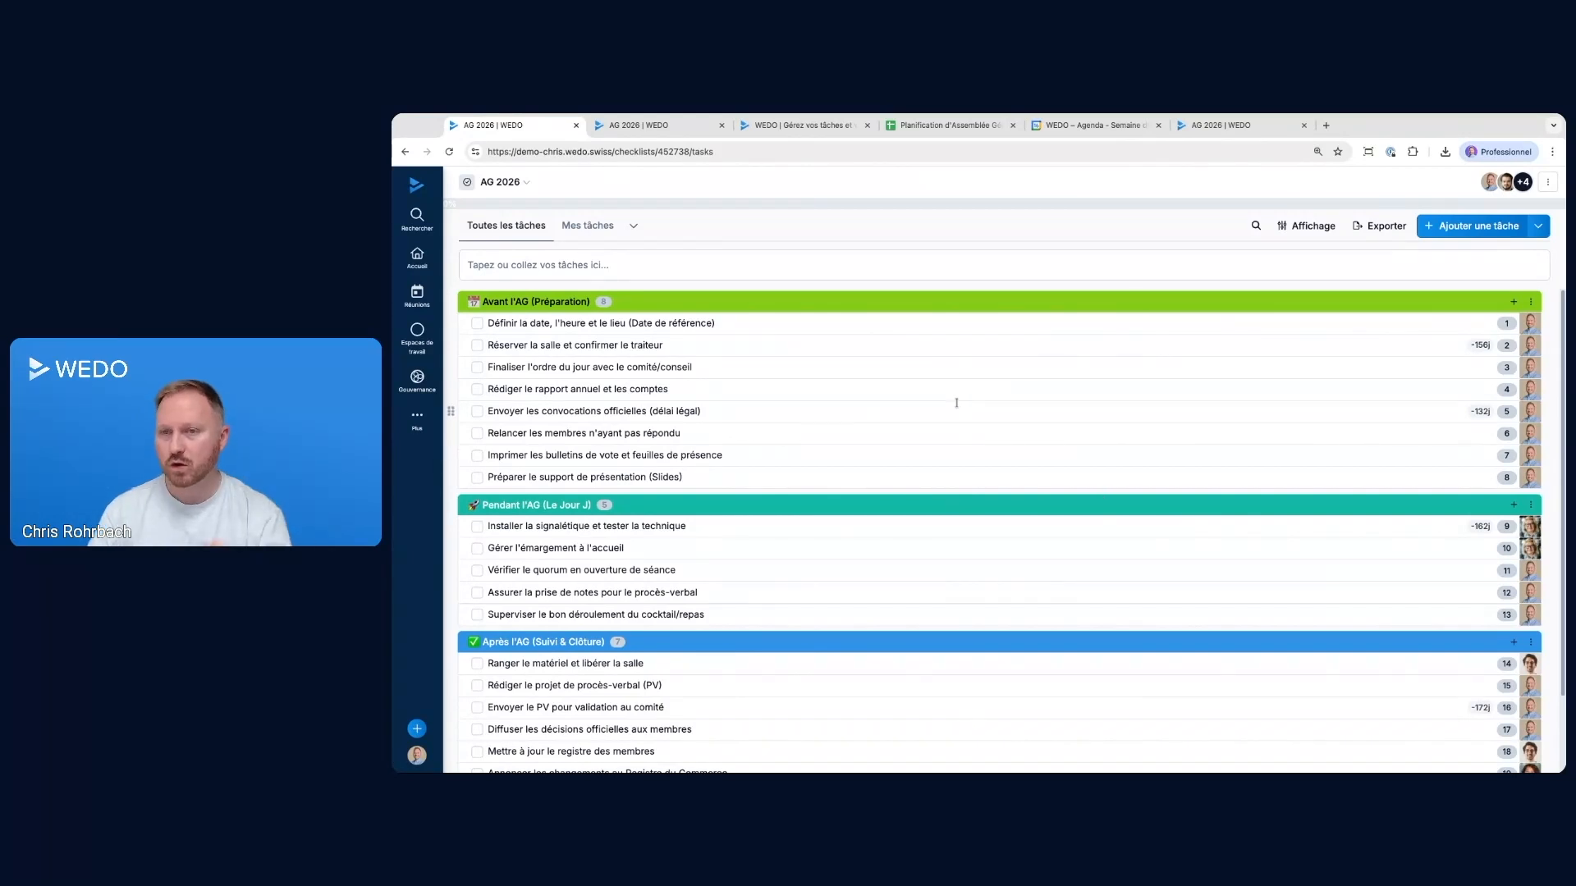
Check the relative due dates in the AG 2026 checklist and view its tasks in the personal task list
{"action": "mouse_move", "coordinate": [1482, 345]}
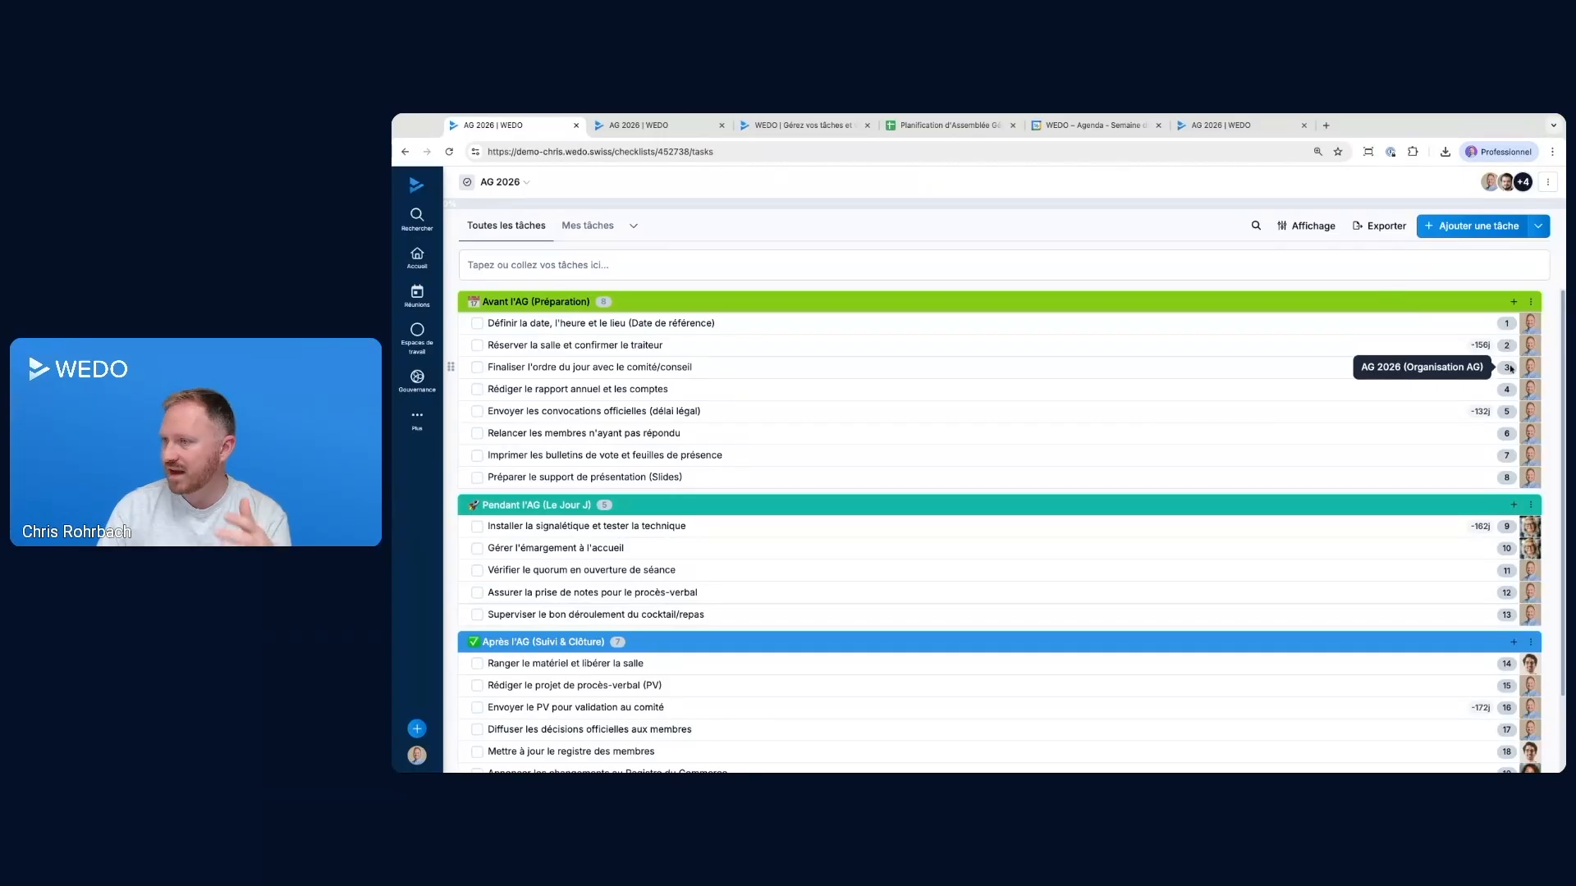
{"action": "left_click", "coordinate": [418, 260]}
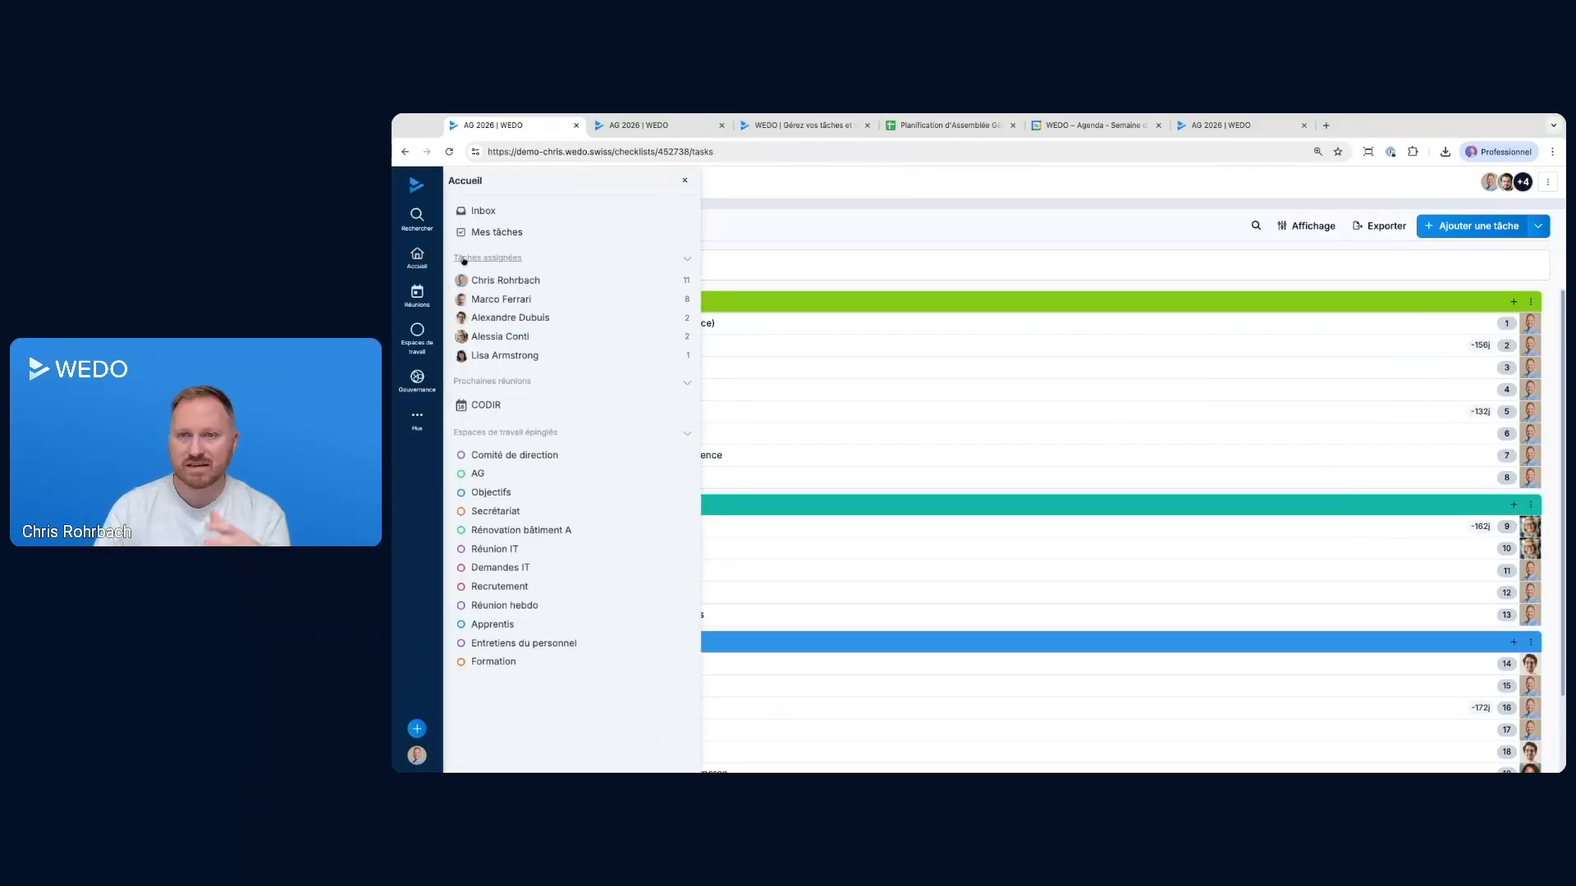
{"action": "left_click", "coordinate": [488, 238]}
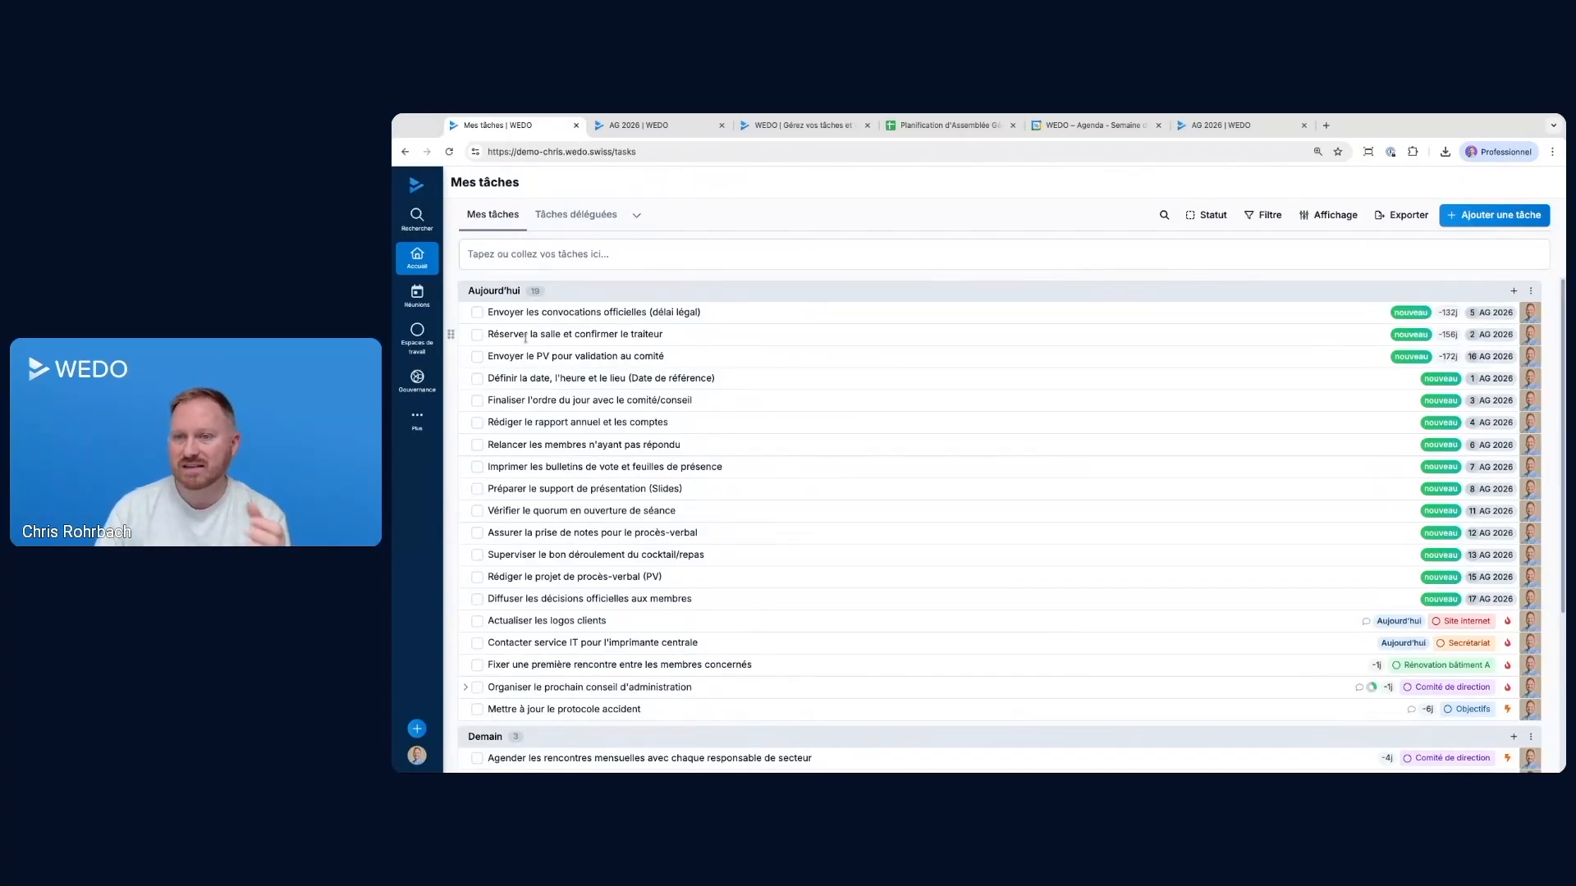
Complete "Réserver la salle et confirmer le traiteur" from the personal list, plus tasks 1, 3 and 4 in the AG 2026 checklist
{"action": "left_click", "coordinate": [476, 336]}
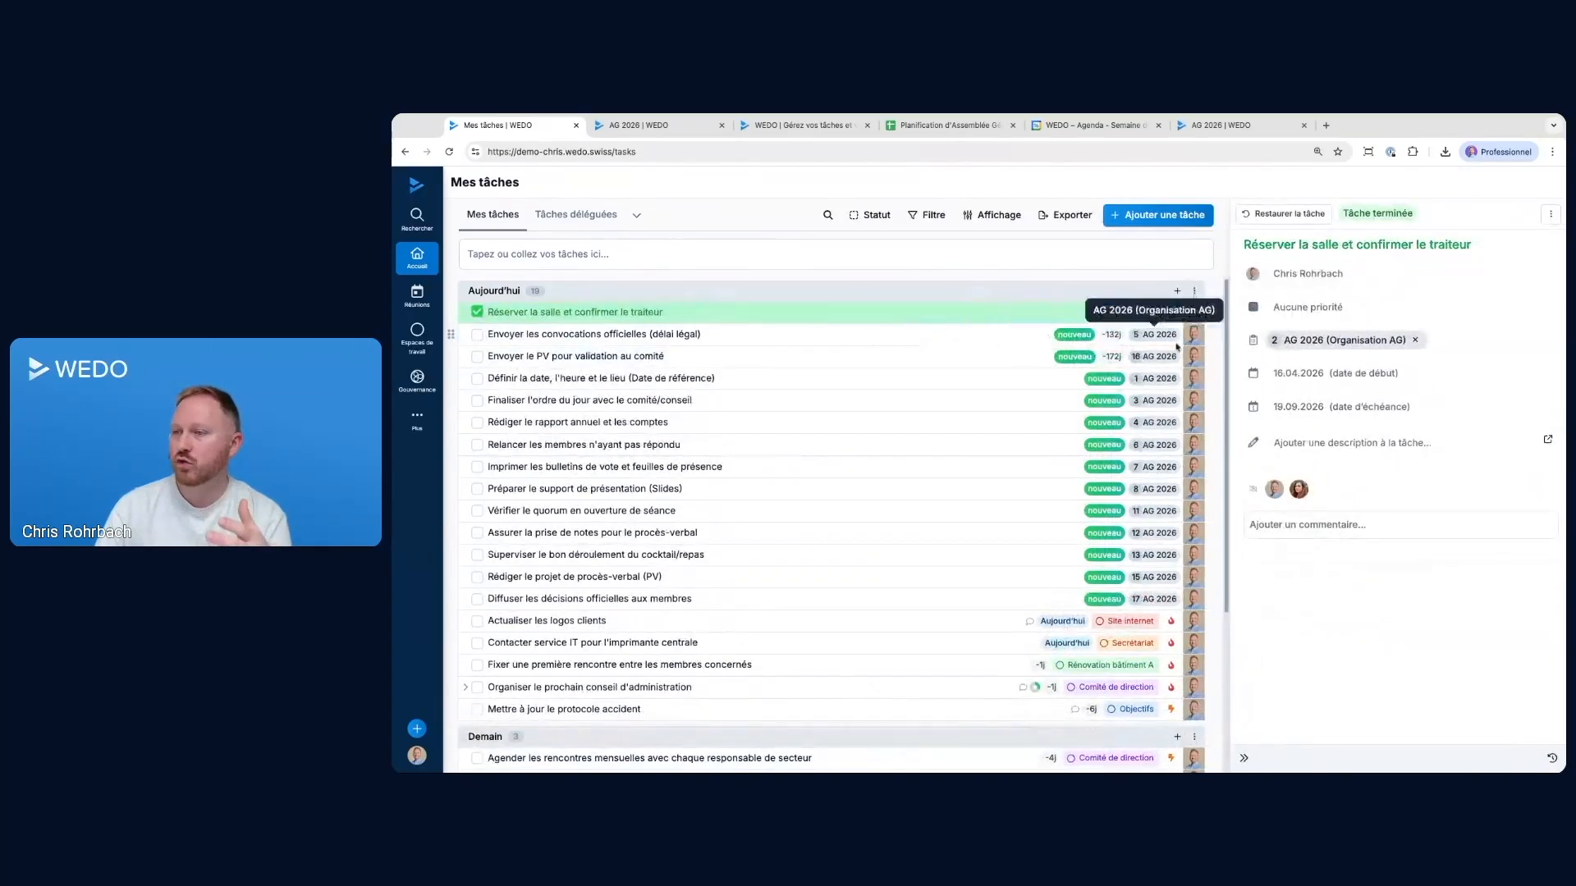
{"action": "left_click", "coordinate": [1314, 341]}
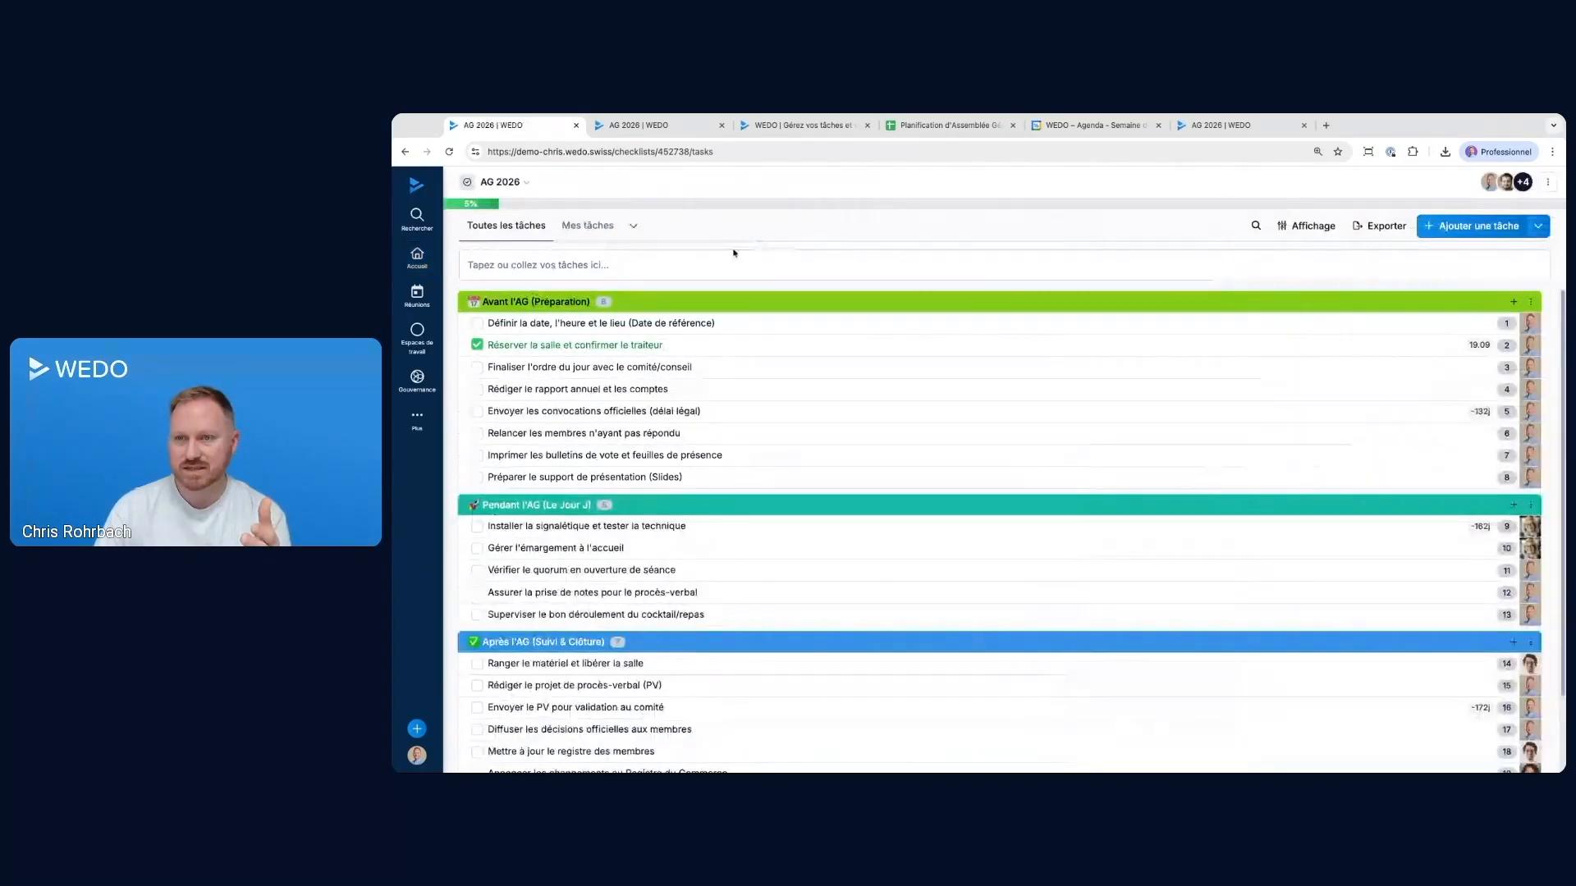
{"action": "left_click", "coordinate": [479, 324]}
{"action": "left_click", "coordinate": [478, 368]}
{"action": "left_click", "coordinate": [479, 389]}
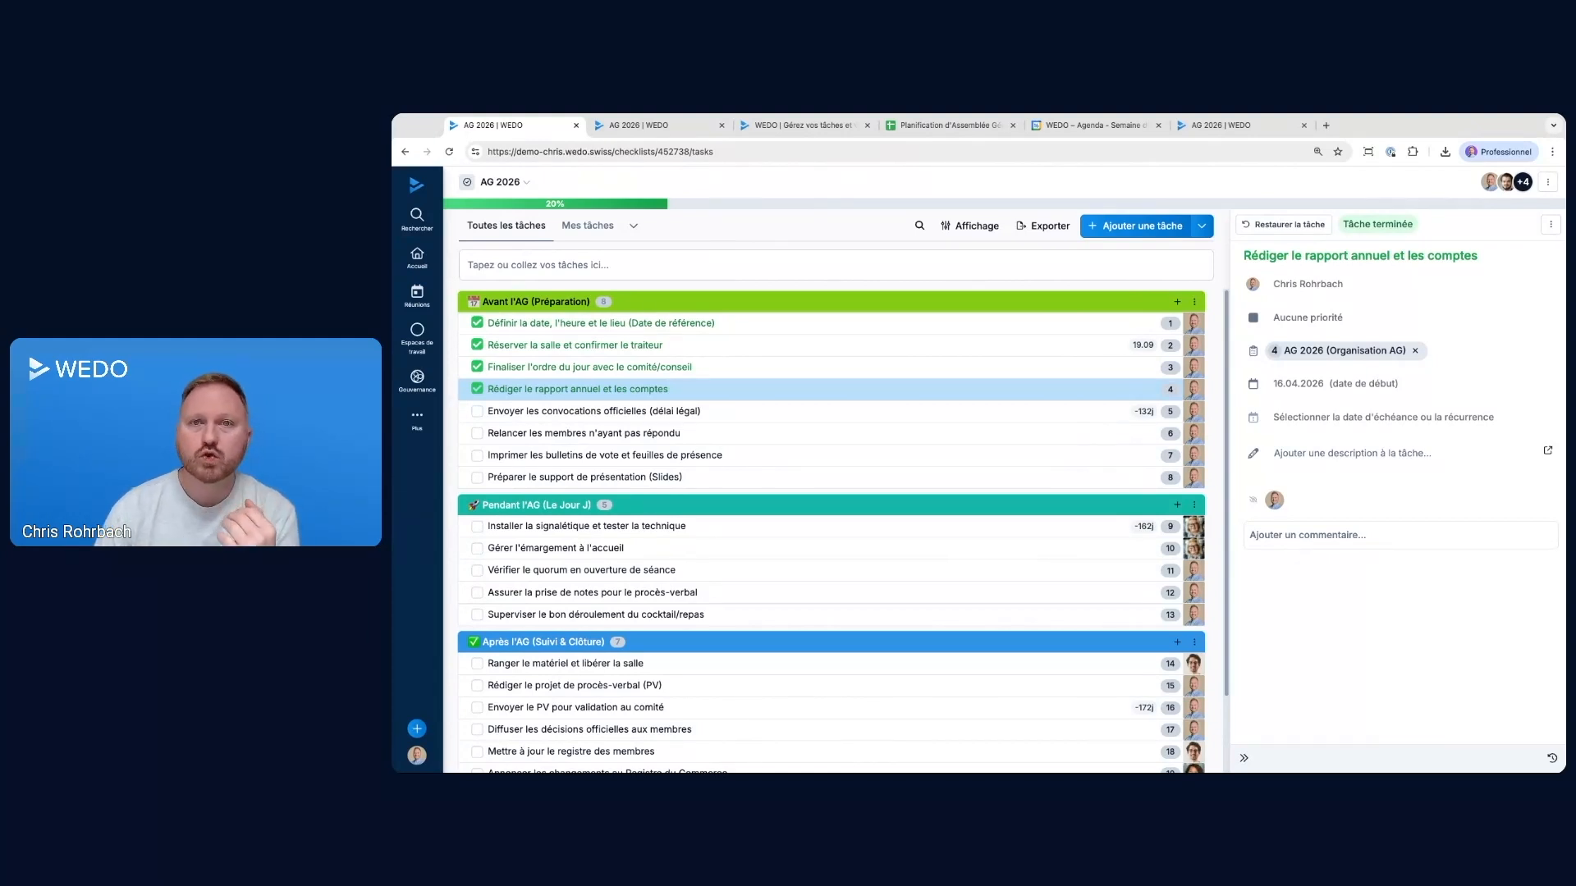
{"action": "mouse_move", "coordinate": [1147, 530]}
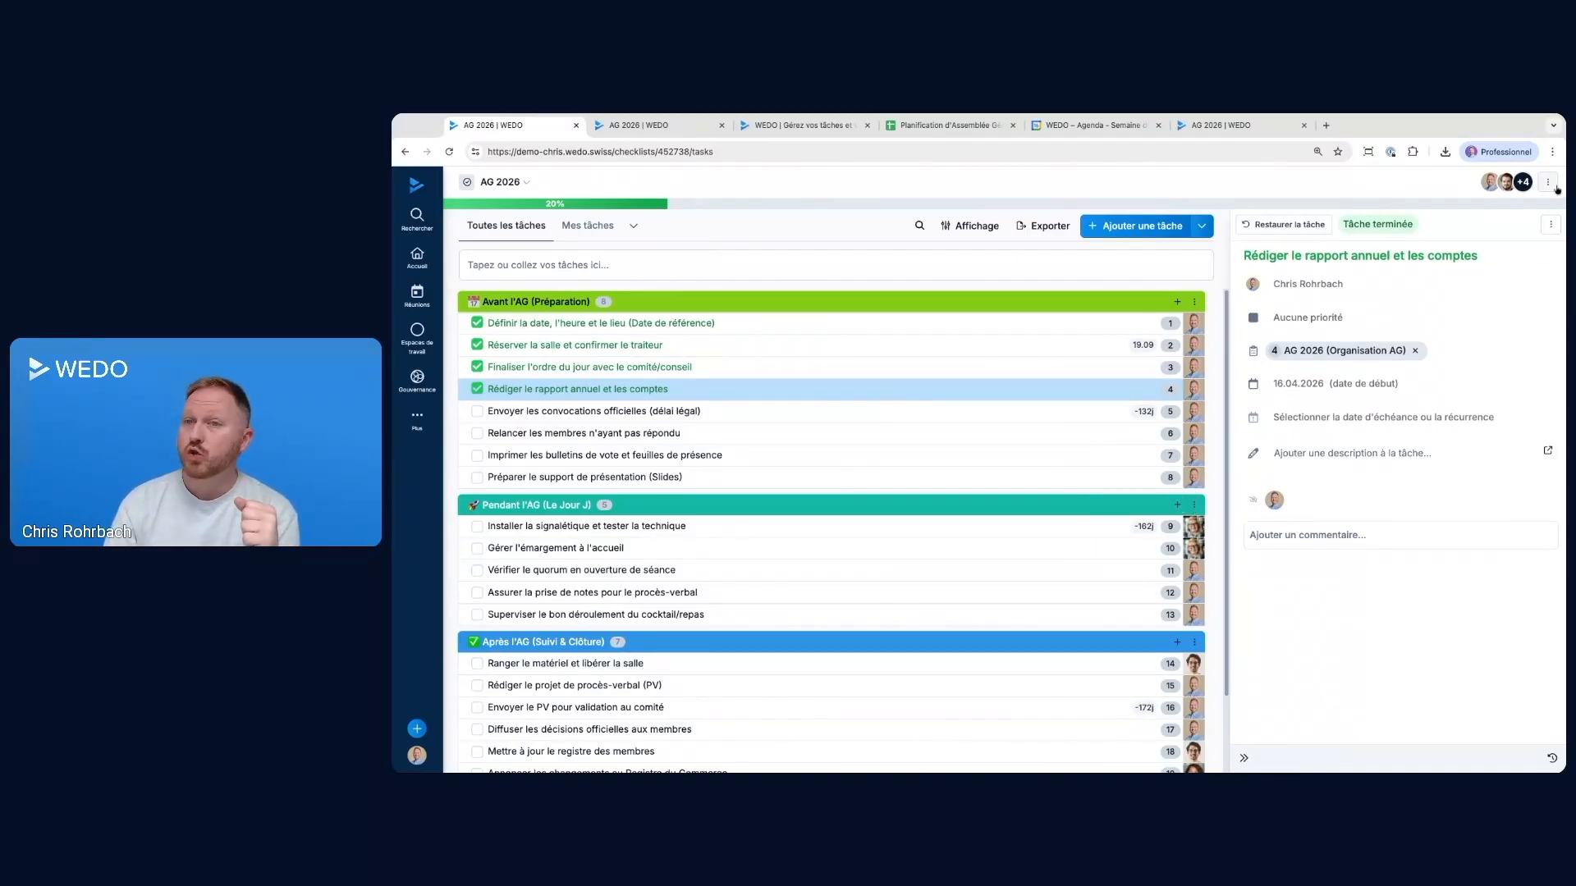
Turn on checklist automation in the Organisation AG template's settings
{"action": "left_click", "coordinate": [417, 419]}
{"action": "left_click", "coordinate": [441, 497]}
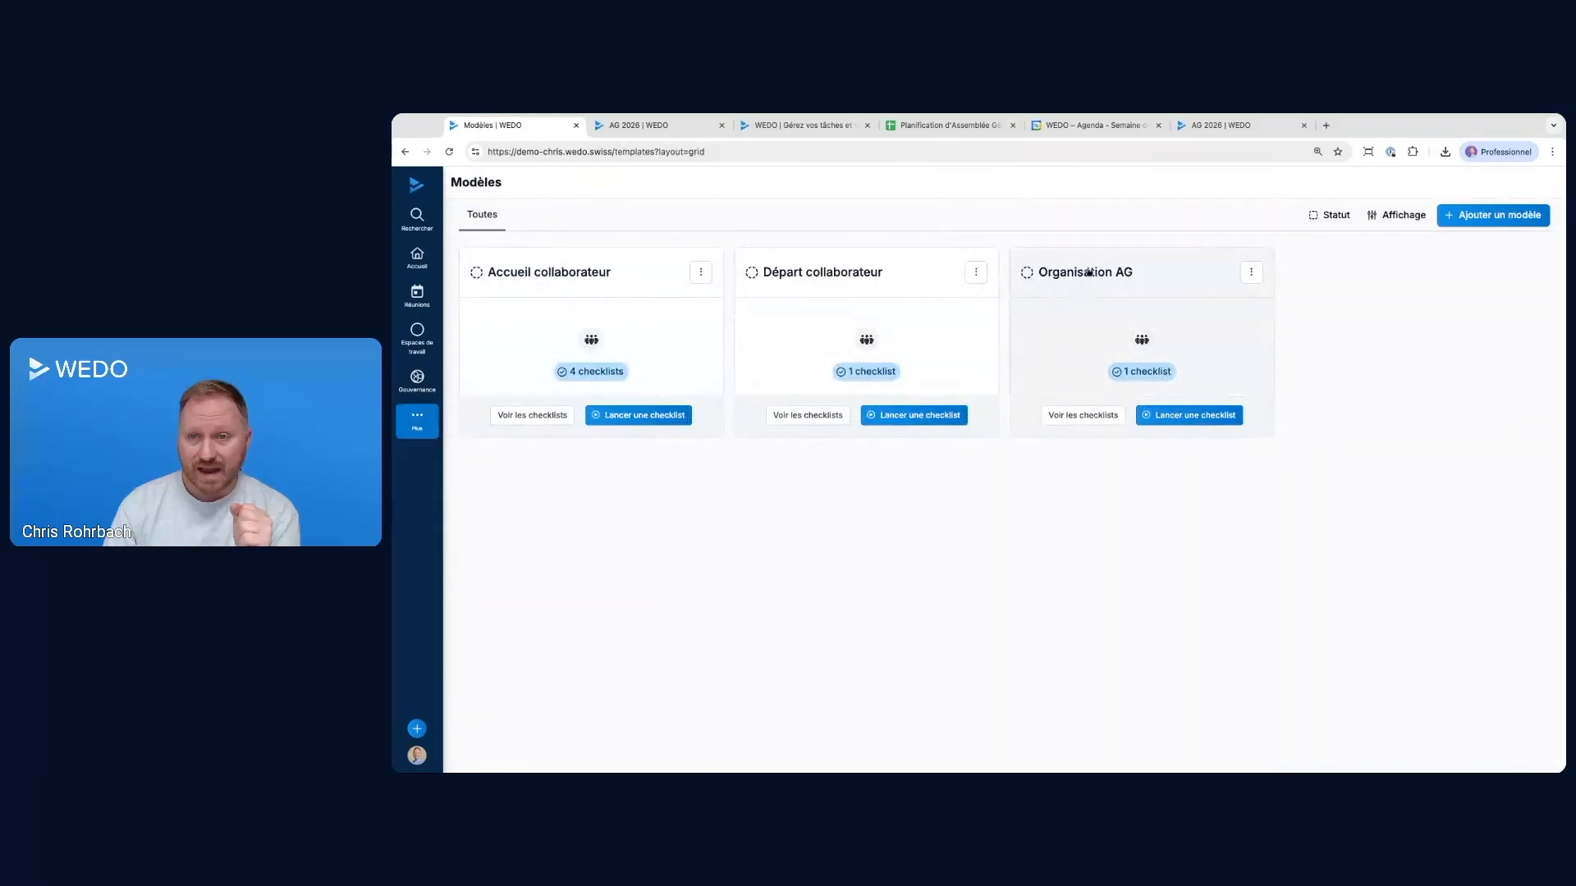
{"action": "left_click", "coordinate": [1252, 275]}
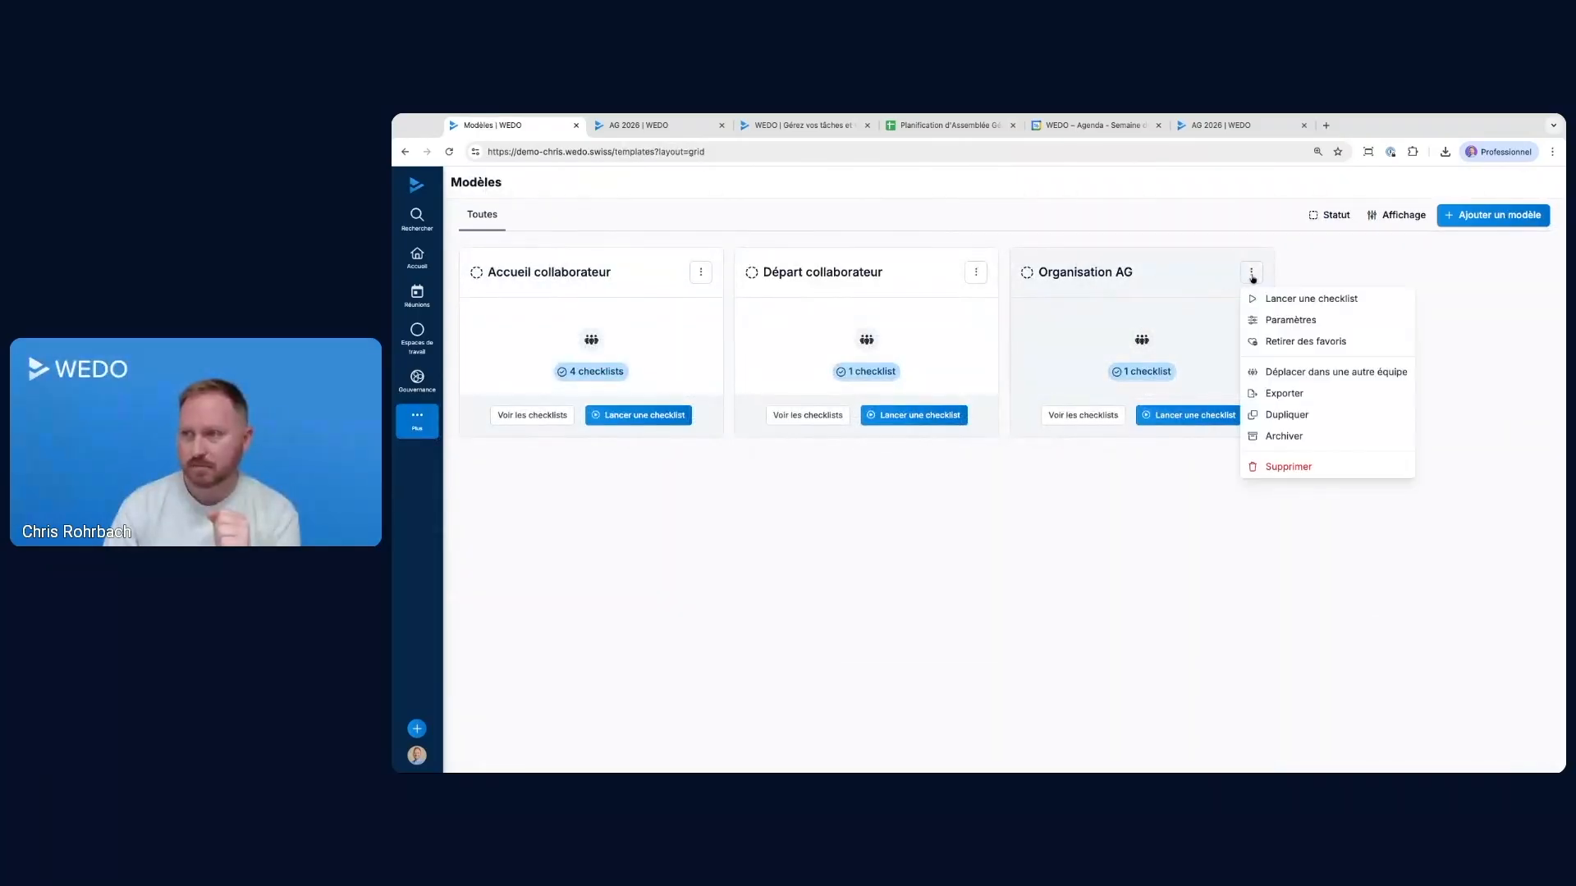
{"action": "left_click", "coordinate": [1273, 322]}
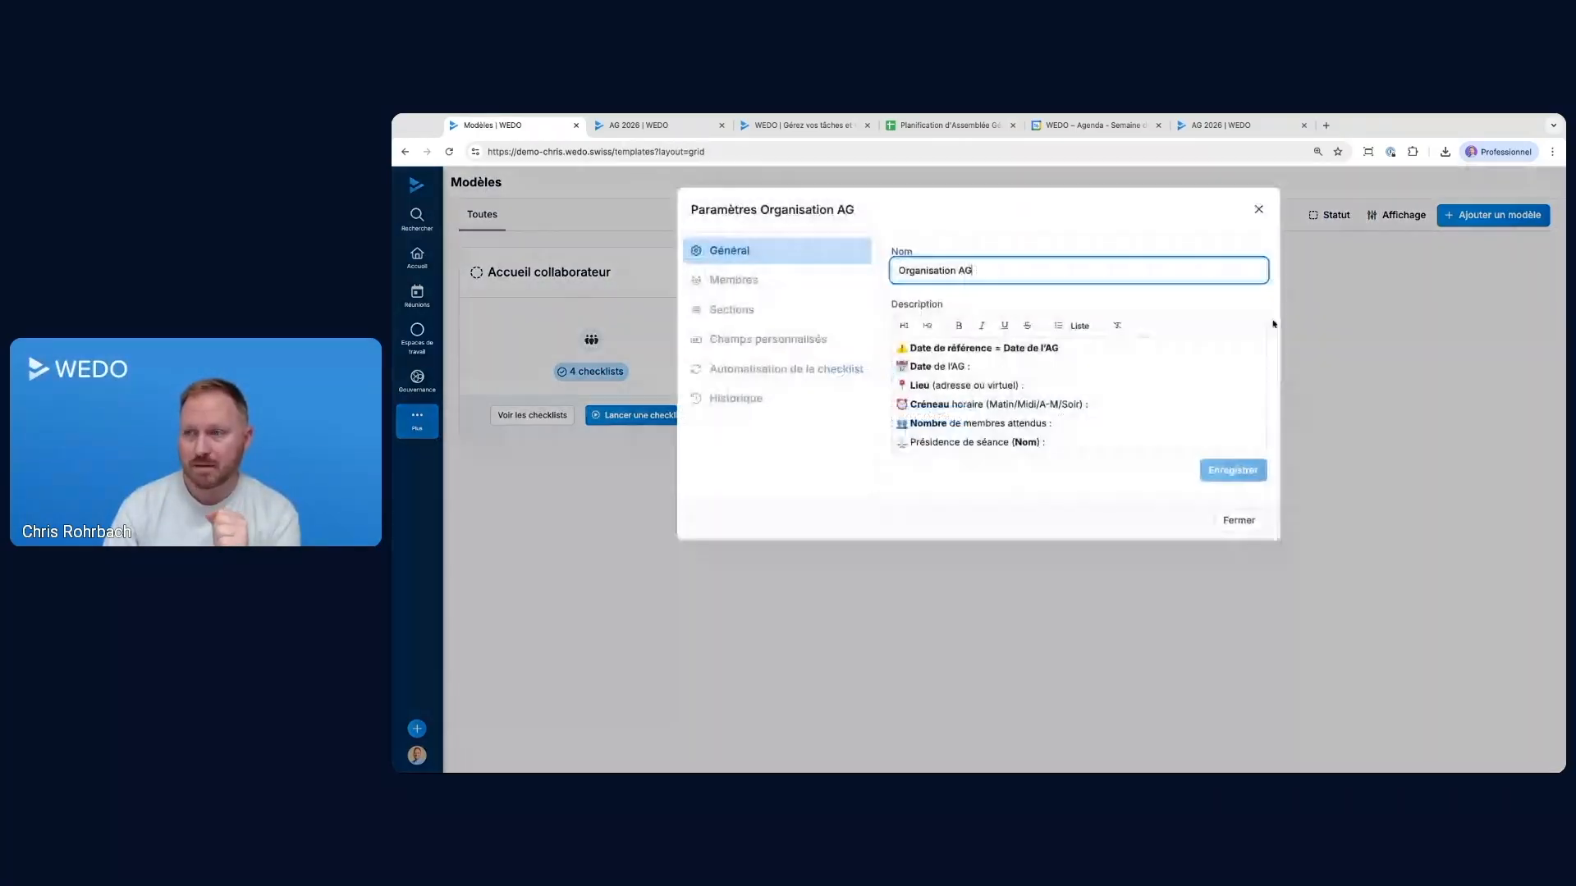
{"action": "left_click", "coordinate": [729, 371]}
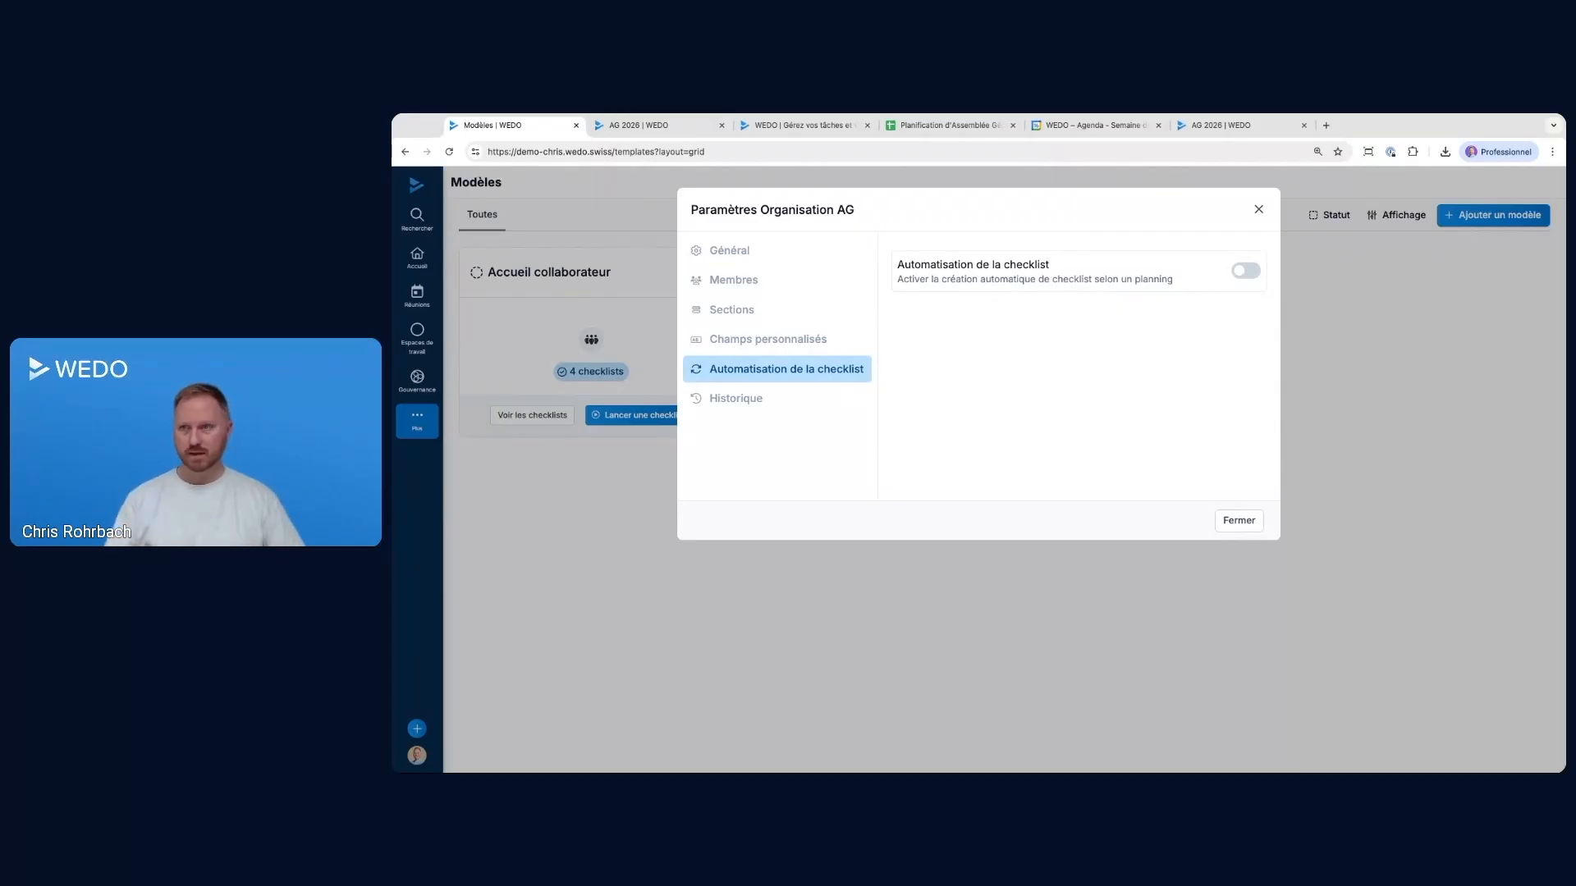
{"action": "left_click", "coordinate": [1245, 273]}
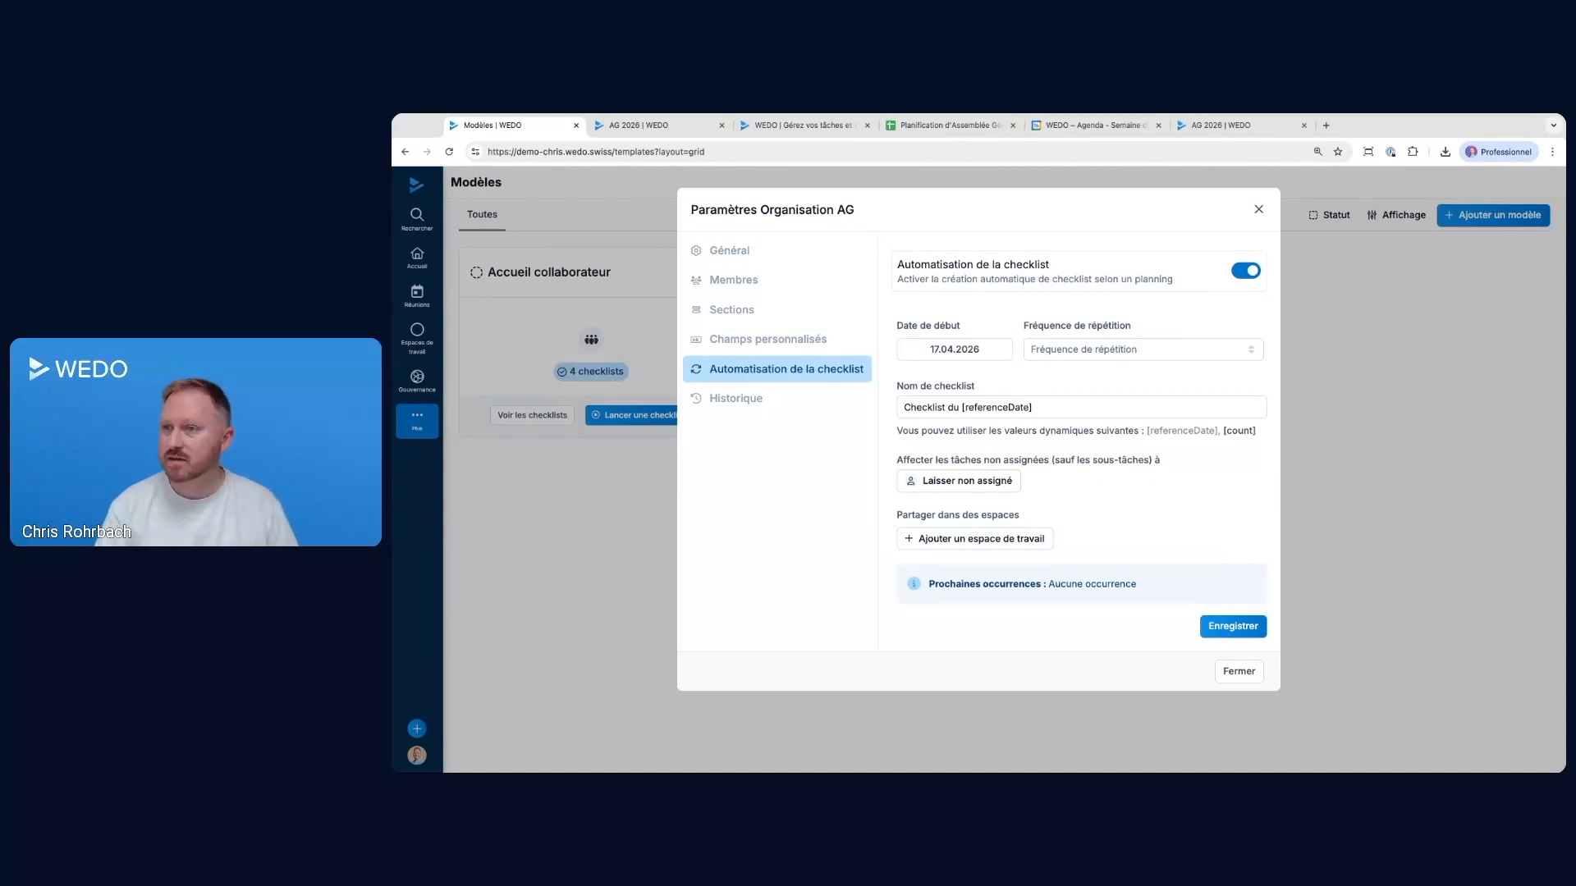
Set the automation to a custom recurrence repeating every 1 year with no end
{"action": "left_click", "coordinate": [1092, 351]}
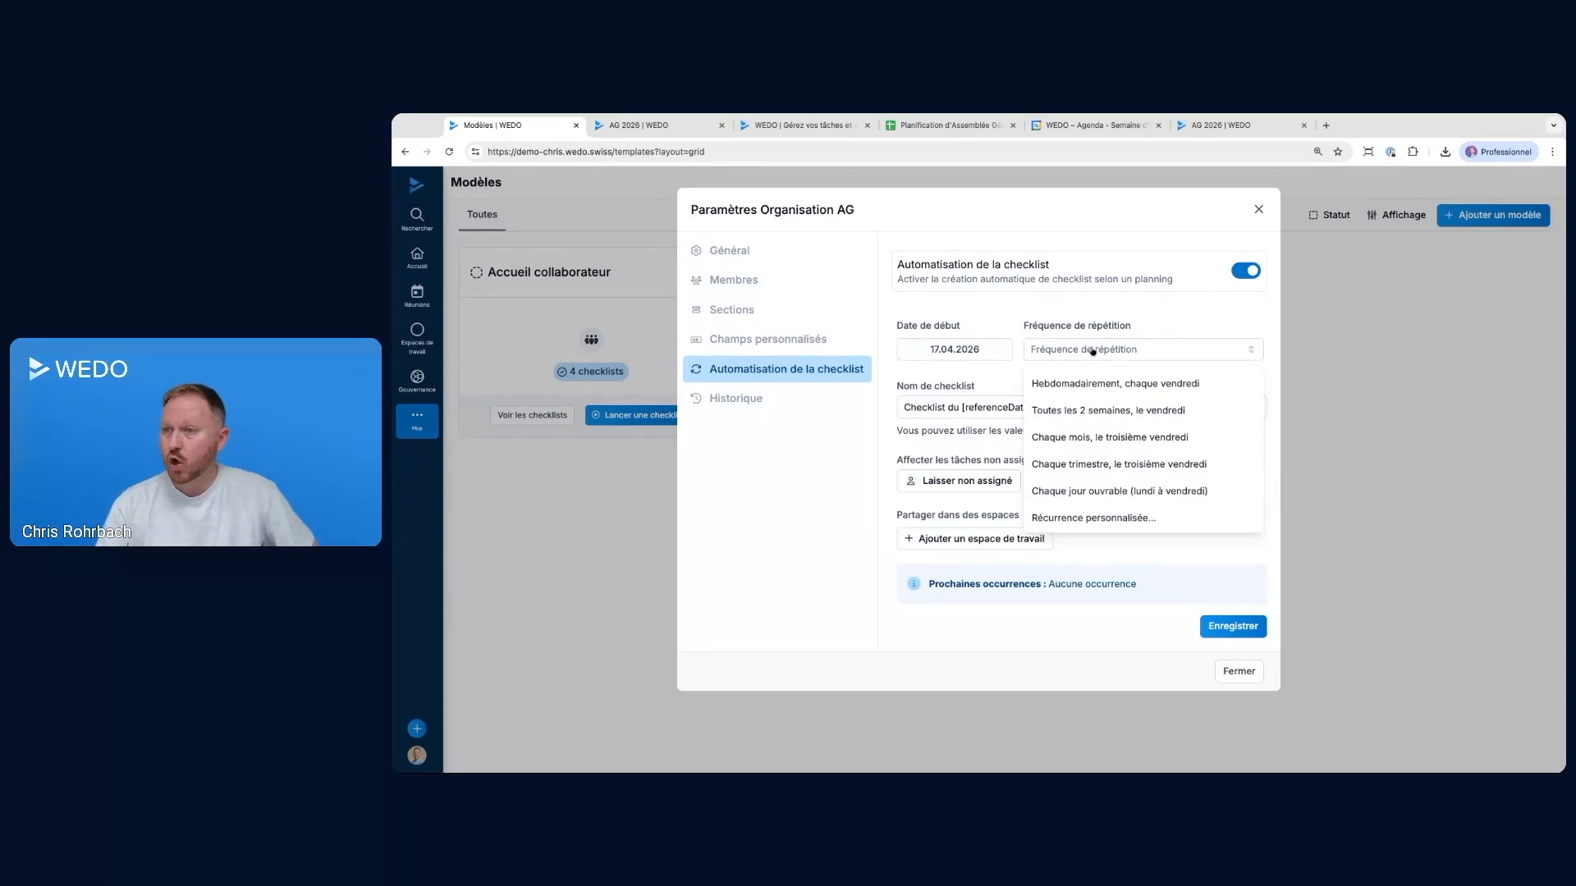
{"action": "left_click", "coordinate": [1085, 518]}
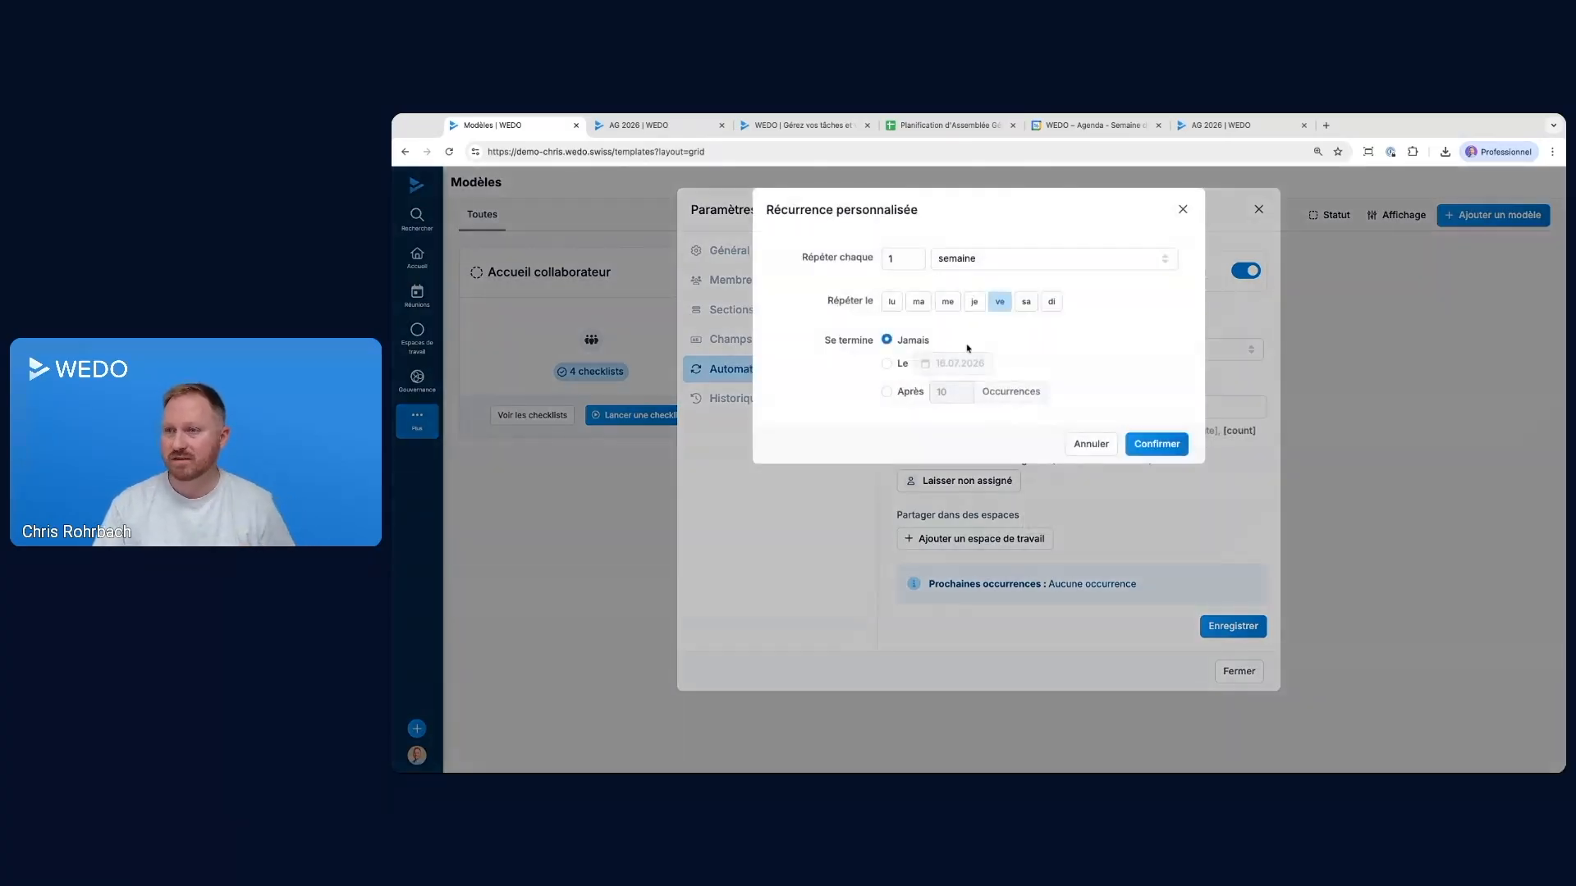
{"action": "left_click", "coordinate": [953, 261]}
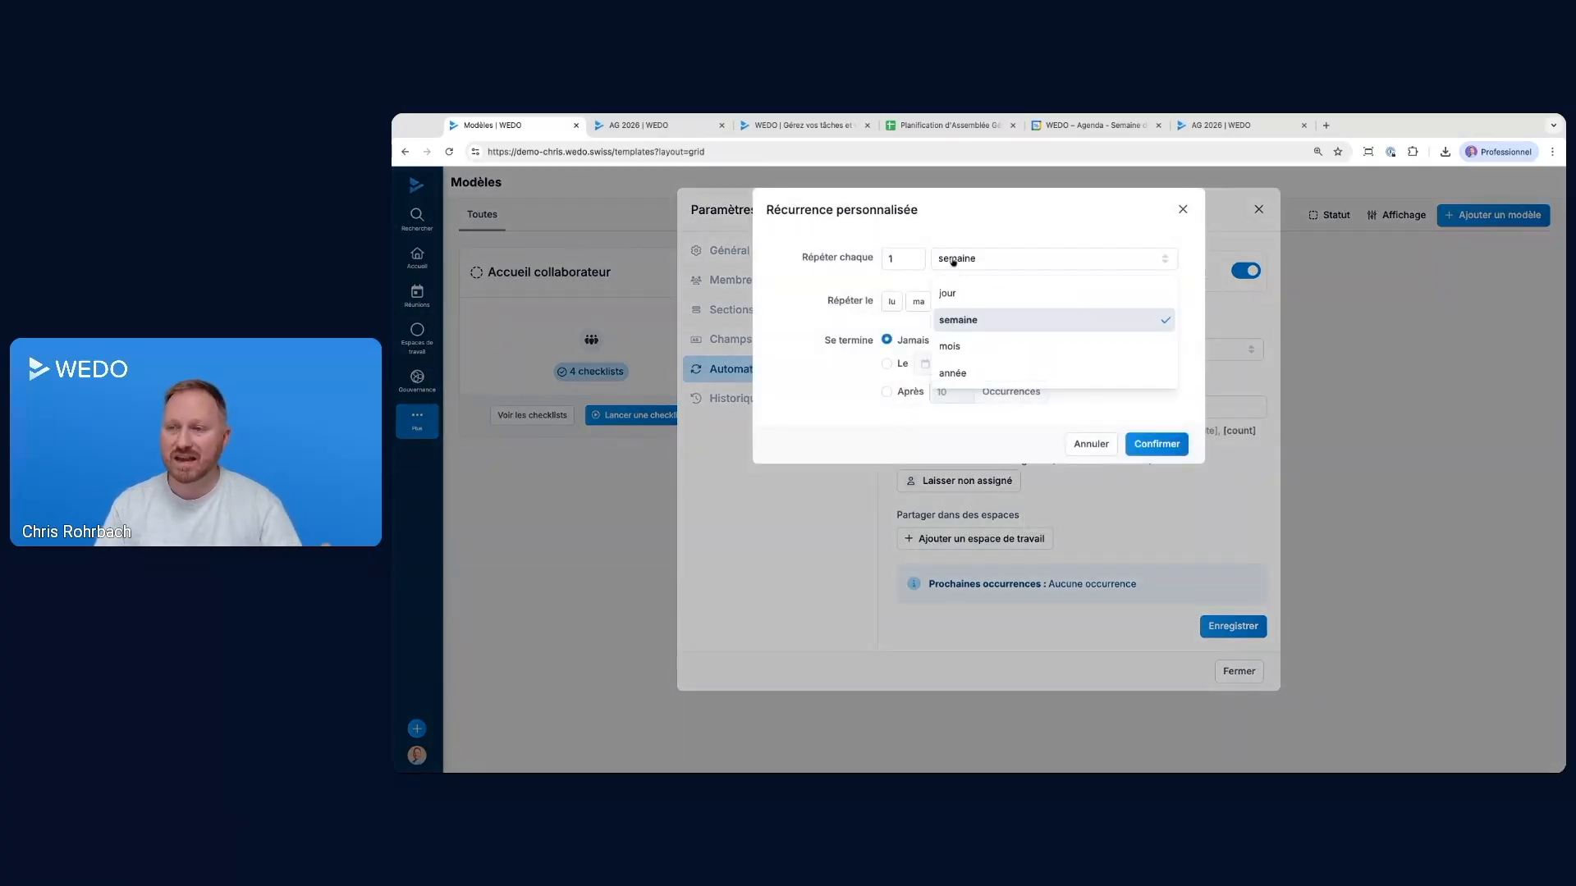
{"action": "left_click", "coordinate": [953, 374]}
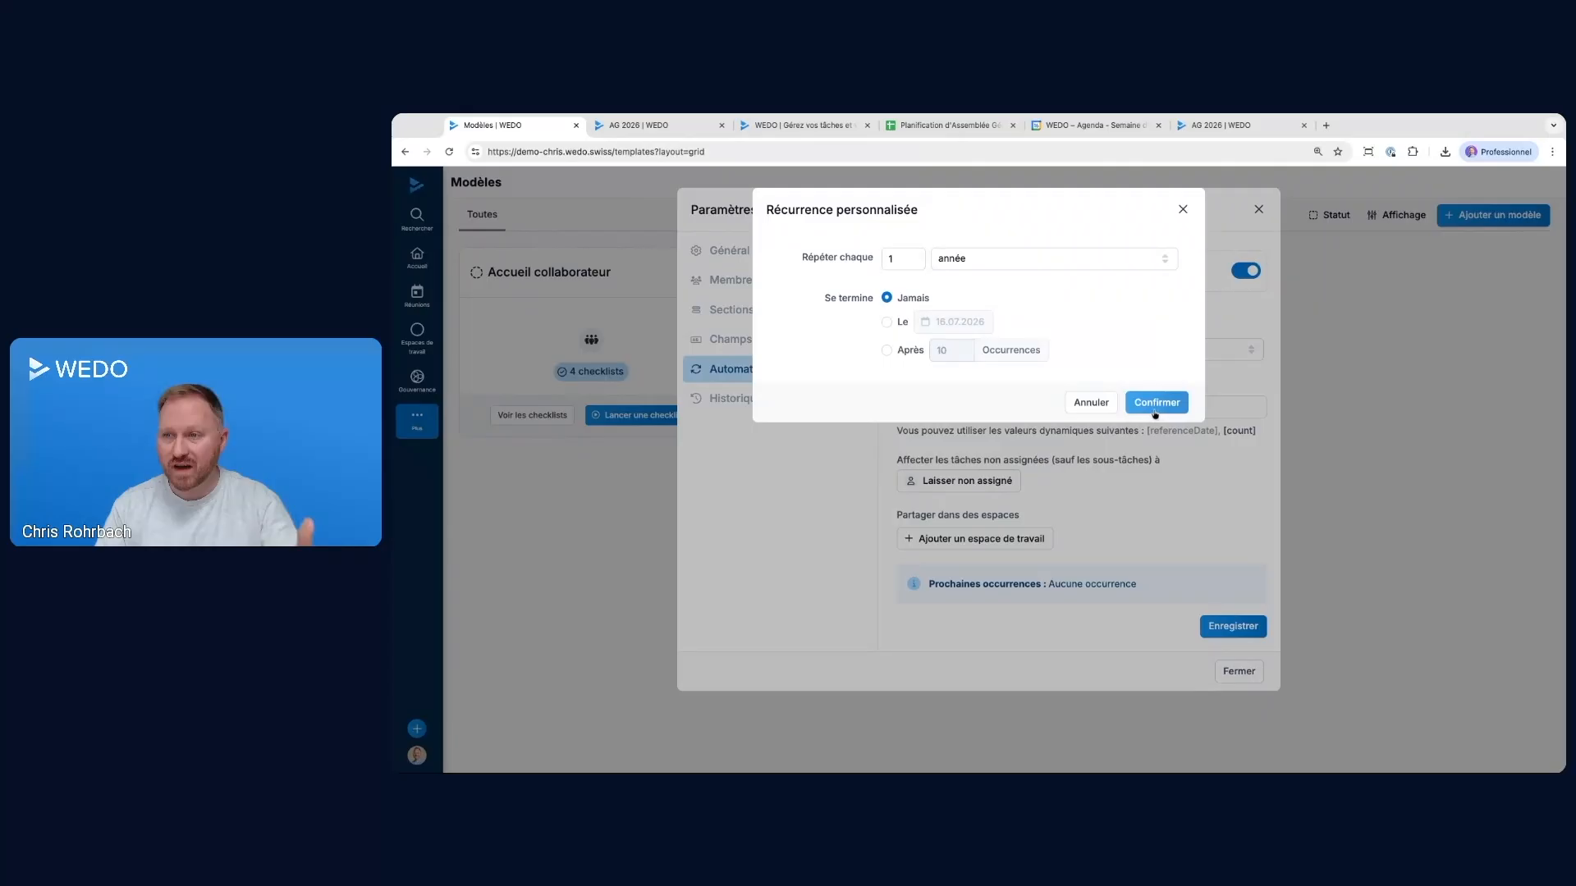
{"action": "left_click", "coordinate": [1155, 413]}
Set the automation's start date to 25.09.2026 and review the upcoming occurrences
{"action": "left_click", "coordinate": [954, 349]}
{"action": "left_click", "coordinate": [968, 387]}
{"action": "left_click", "coordinate": [968, 387]}
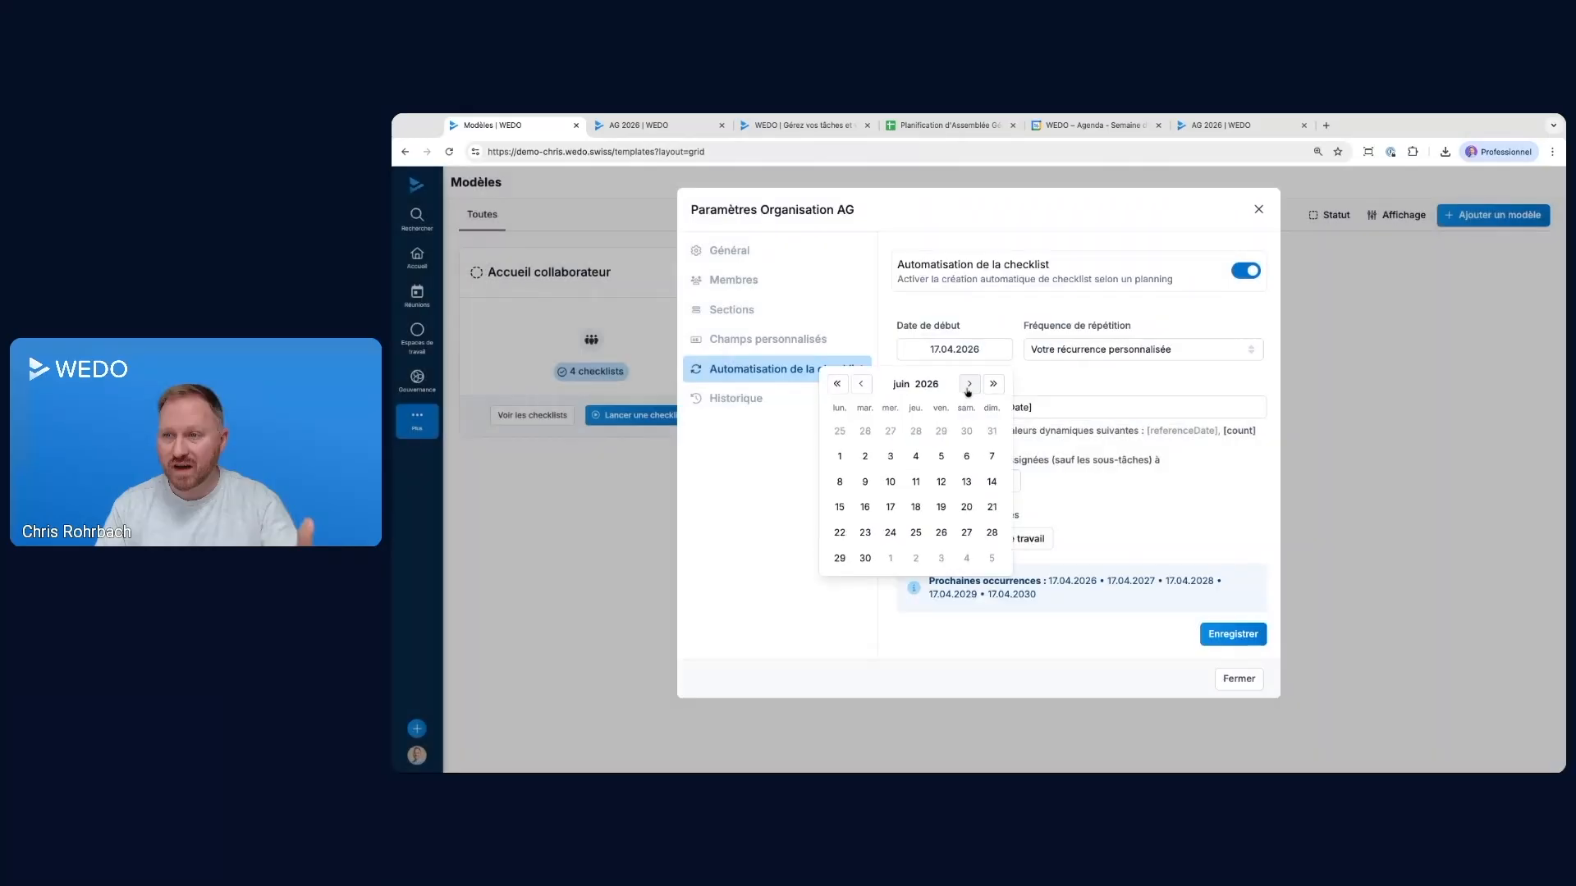
{"action": "left_click", "coordinate": [968, 389]}
{"action": "left_click", "coordinate": [968, 389]}
{"action": "left_click", "coordinate": [967, 388]}
{"action": "left_click", "coordinate": [941, 507]}
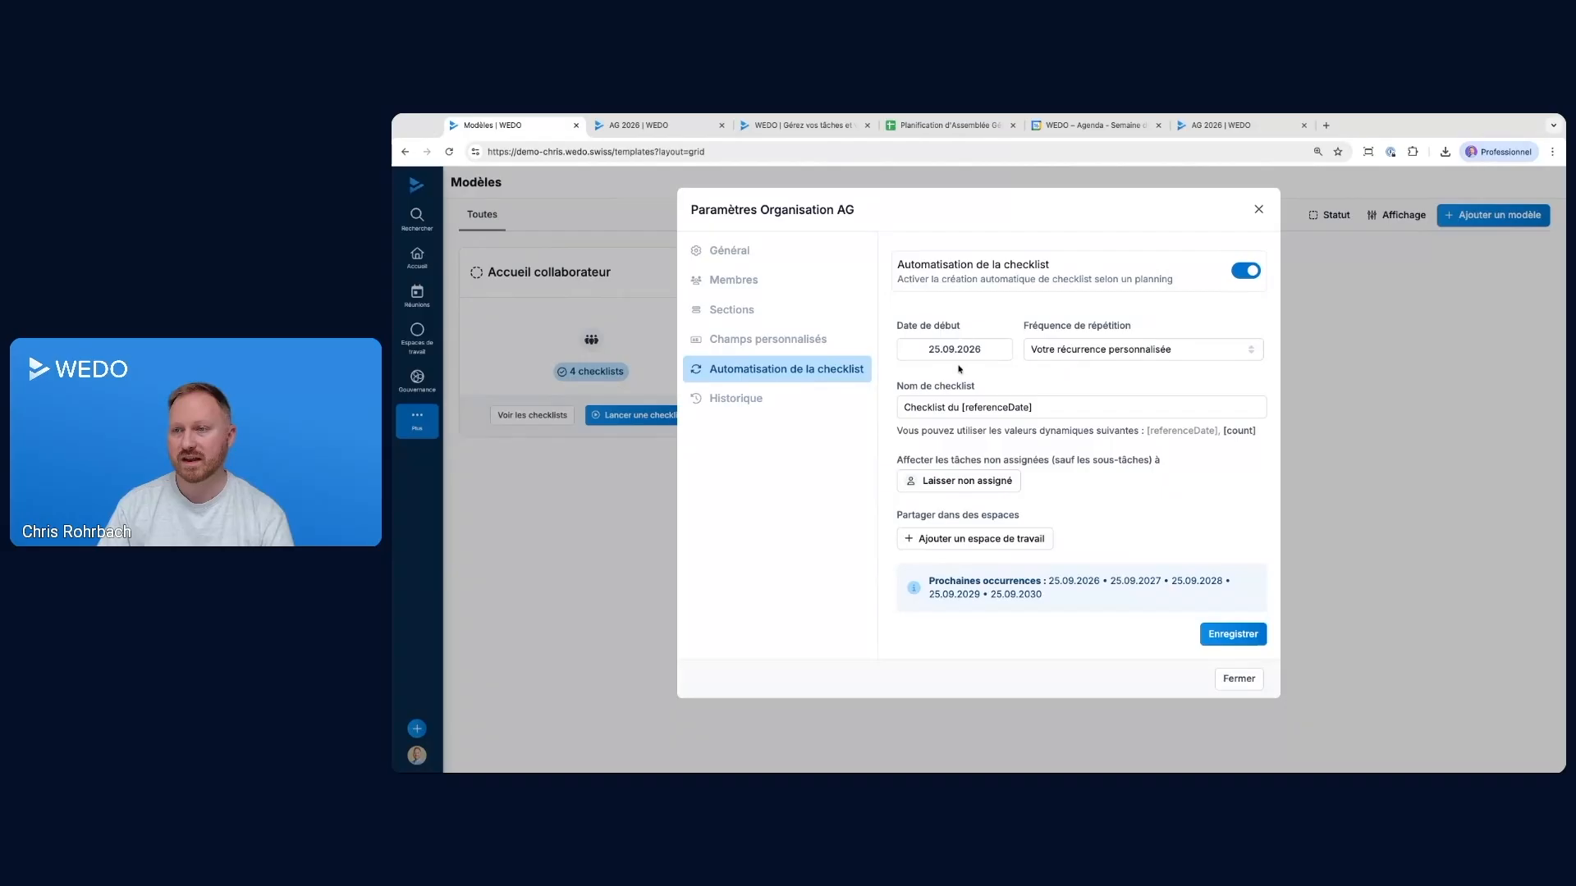
{"action": "mouse_move", "coordinate": [1051, 580]}
{"action": "left_mouse_down"}
{"action": "mouse_move", "coordinate": [1077, 581]}
{"action": "mouse_move", "coordinate": [1042, 595]}
{"action": "left_mouse_up"}
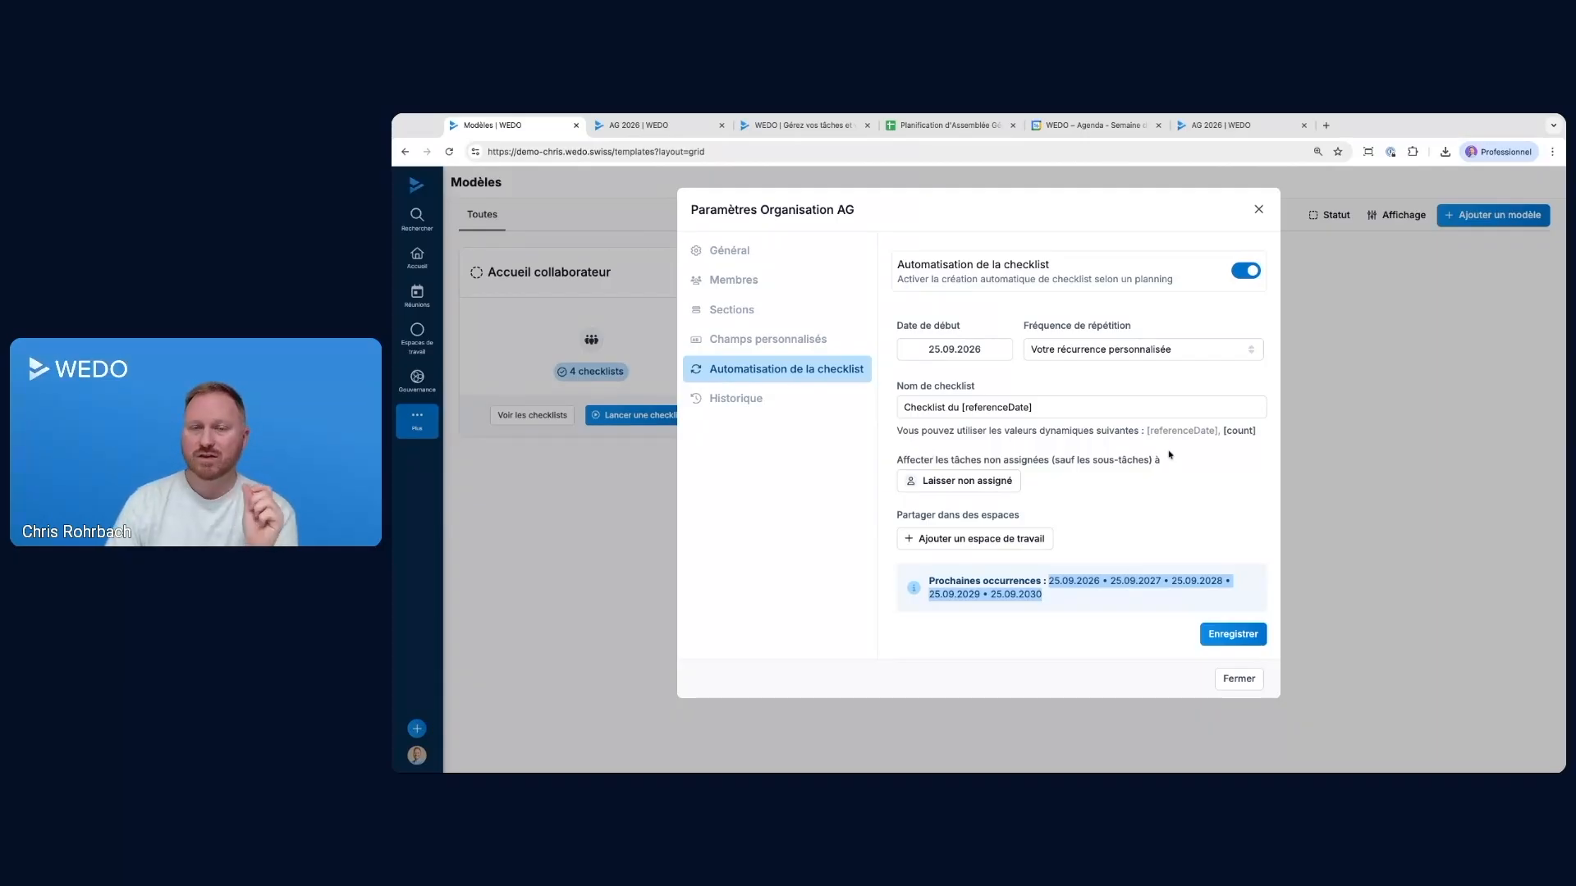
Enter "AG du [referenceDate] [count5]" as the automated checklist name and close the template settings without saving
{"action": "double_click", "coordinate": [967, 407]}
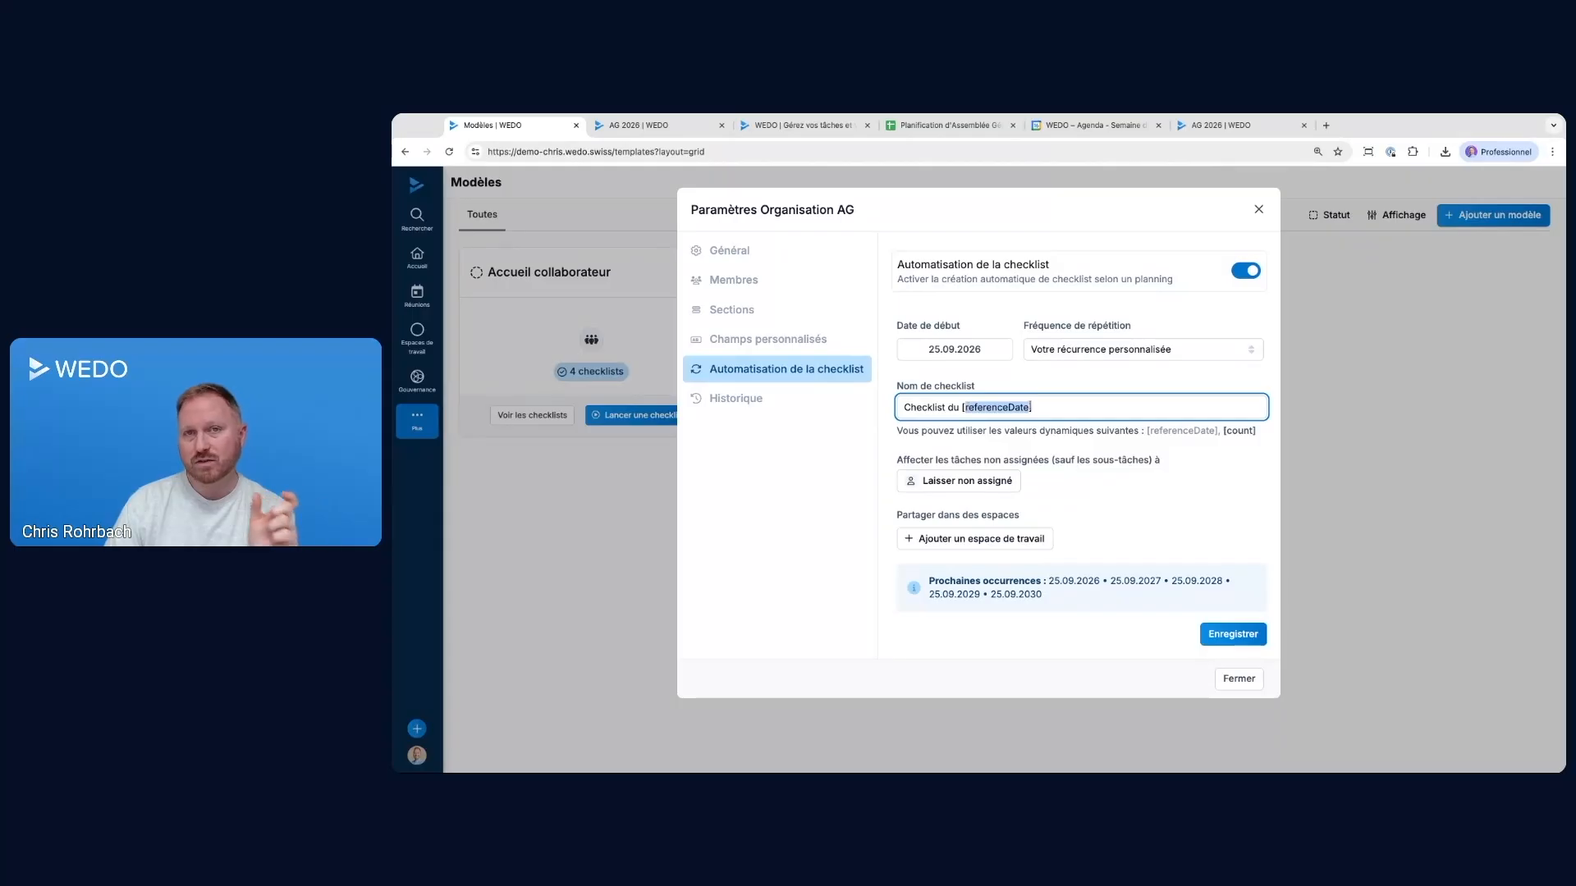
{"action": "left_click_drag", "start_coordinate": [903, 407], "coordinate": [960, 407]}
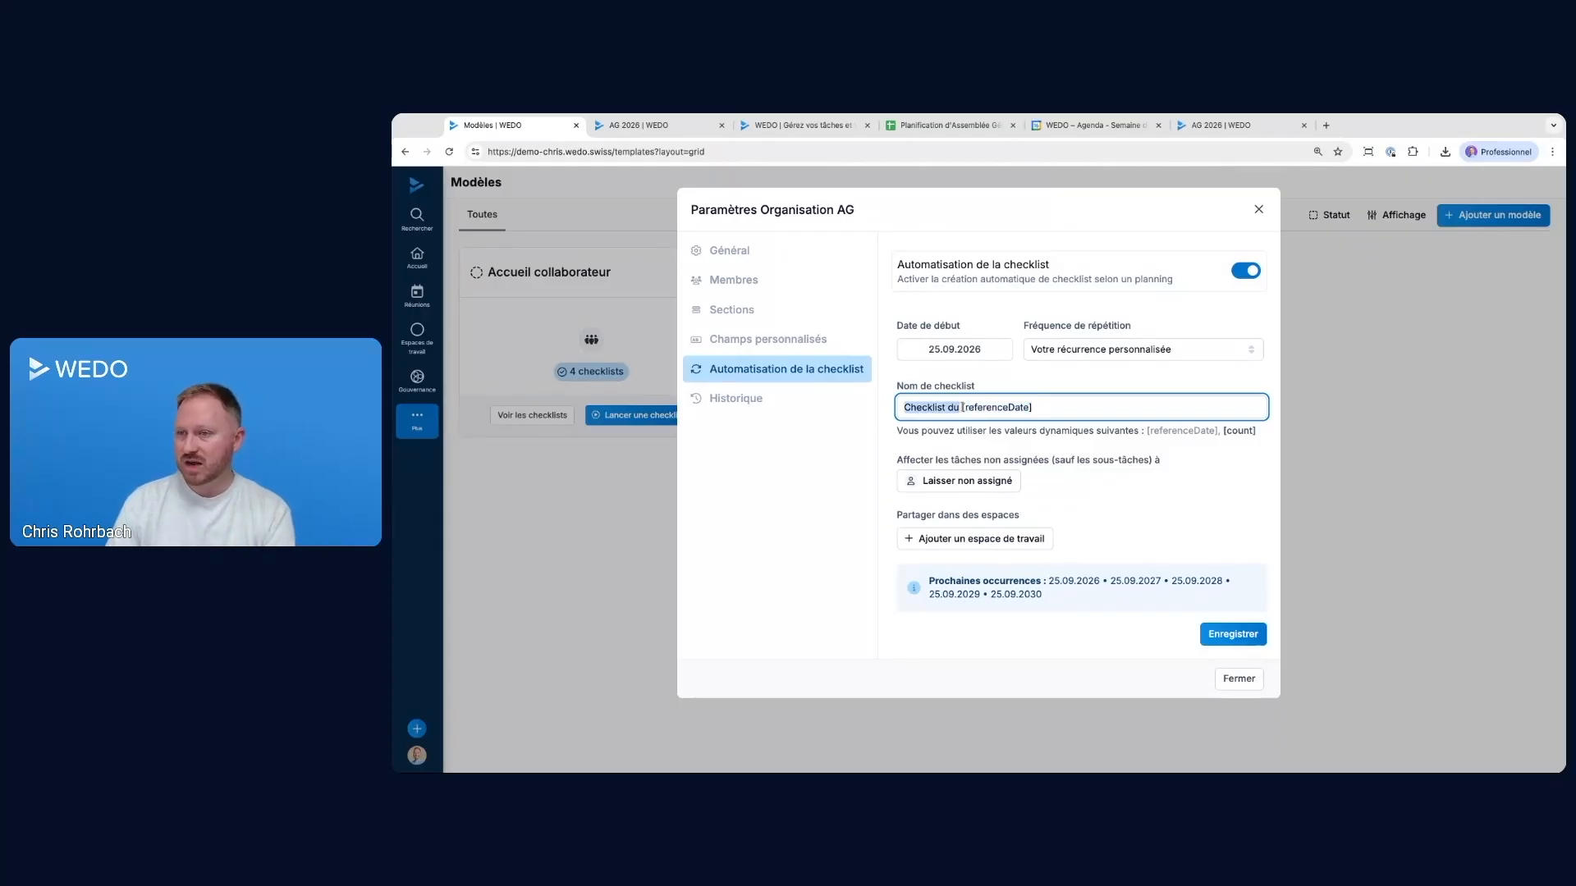
{"action": "type", "text": "AG du"}
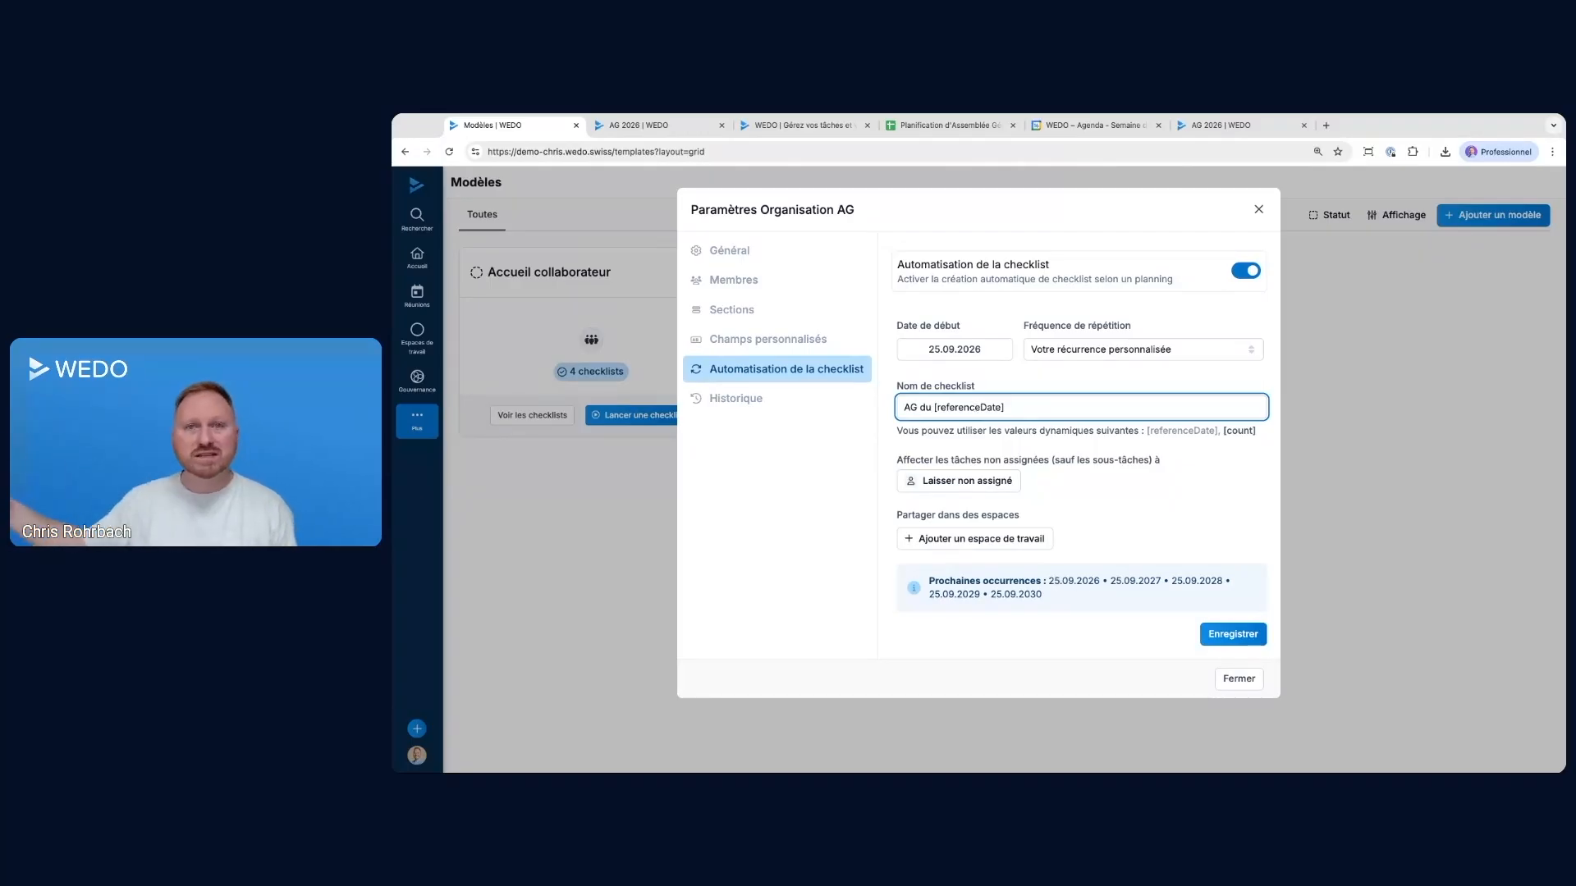
{"action": "double_click", "coordinate": [939, 407]}
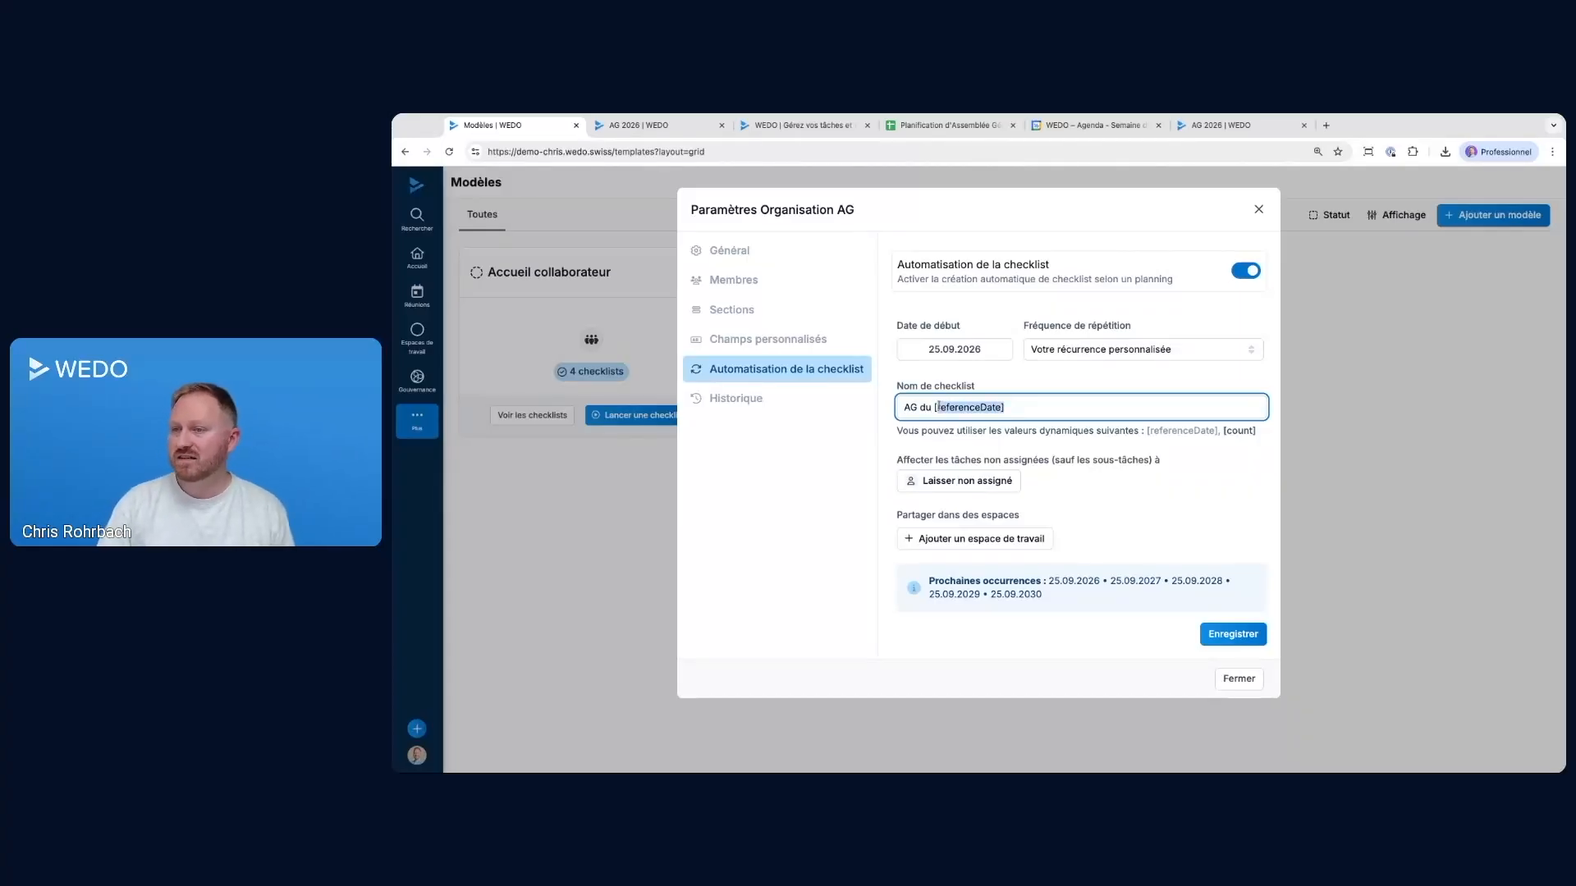
{"action": "left_click", "coordinate": [1239, 432]}
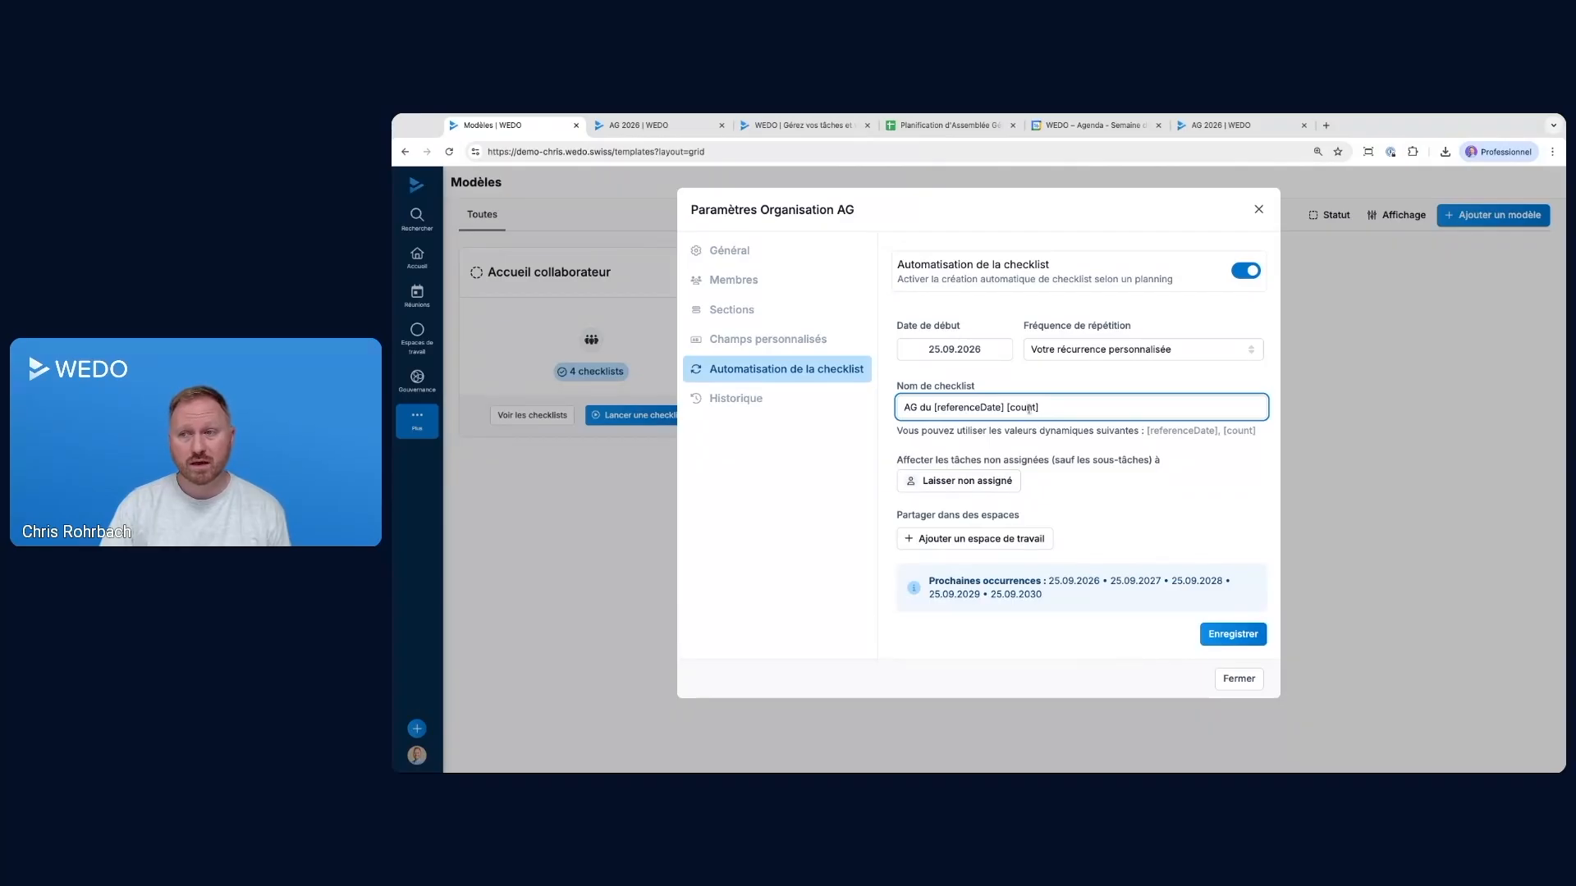
{"action": "type", "text": "5"}
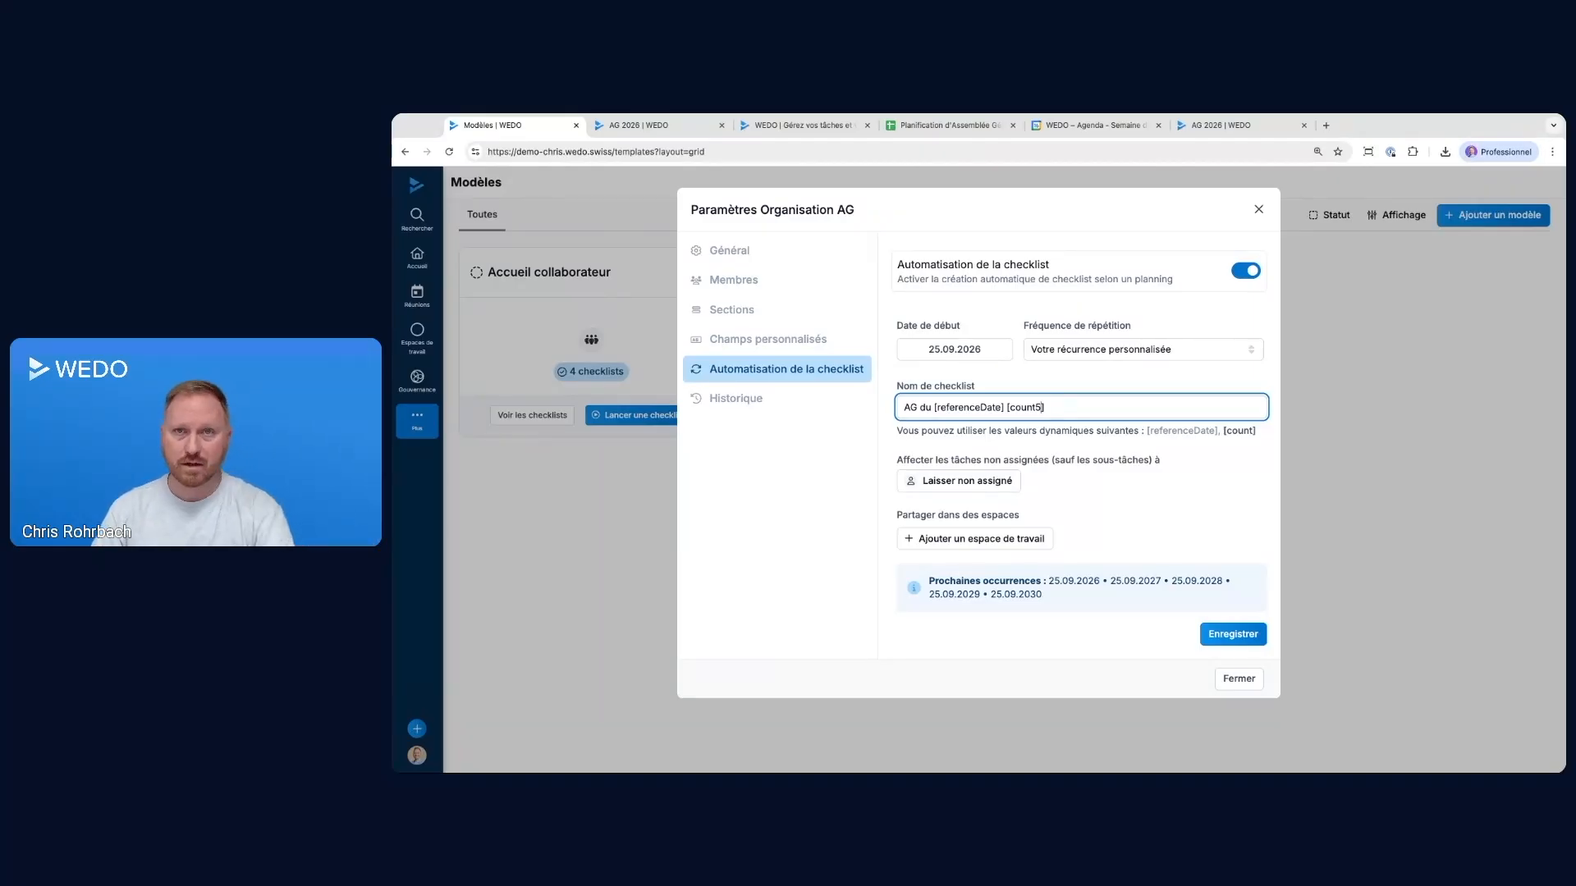
{"action": "left_click_drag", "start_coordinate": [1044, 408], "coordinate": [941, 408]}
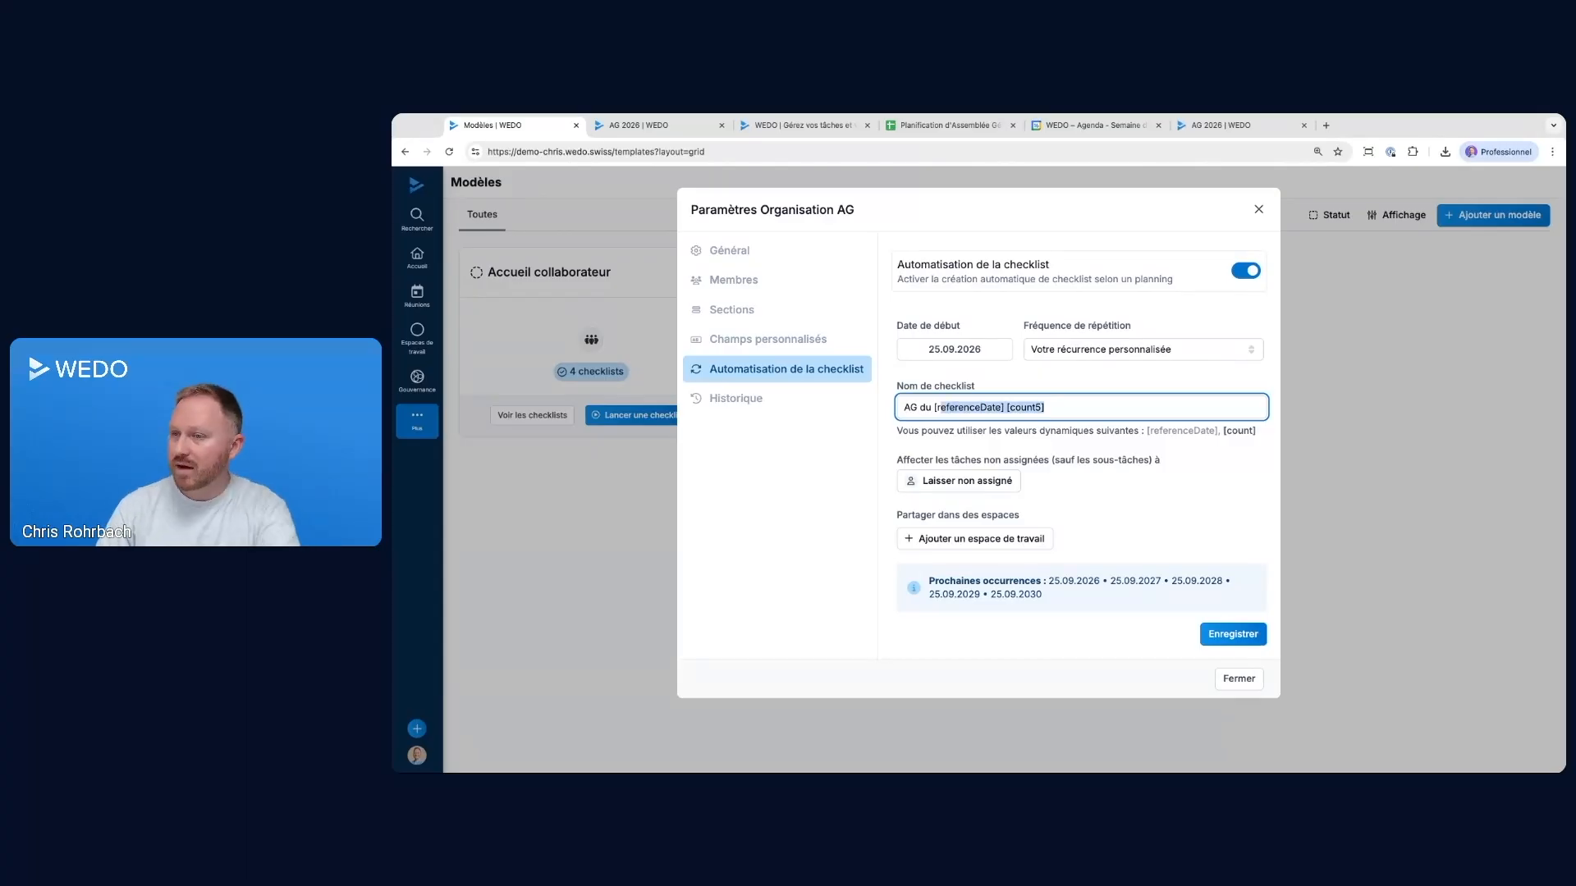
{"action": "left_click", "coordinate": [1073, 403]}
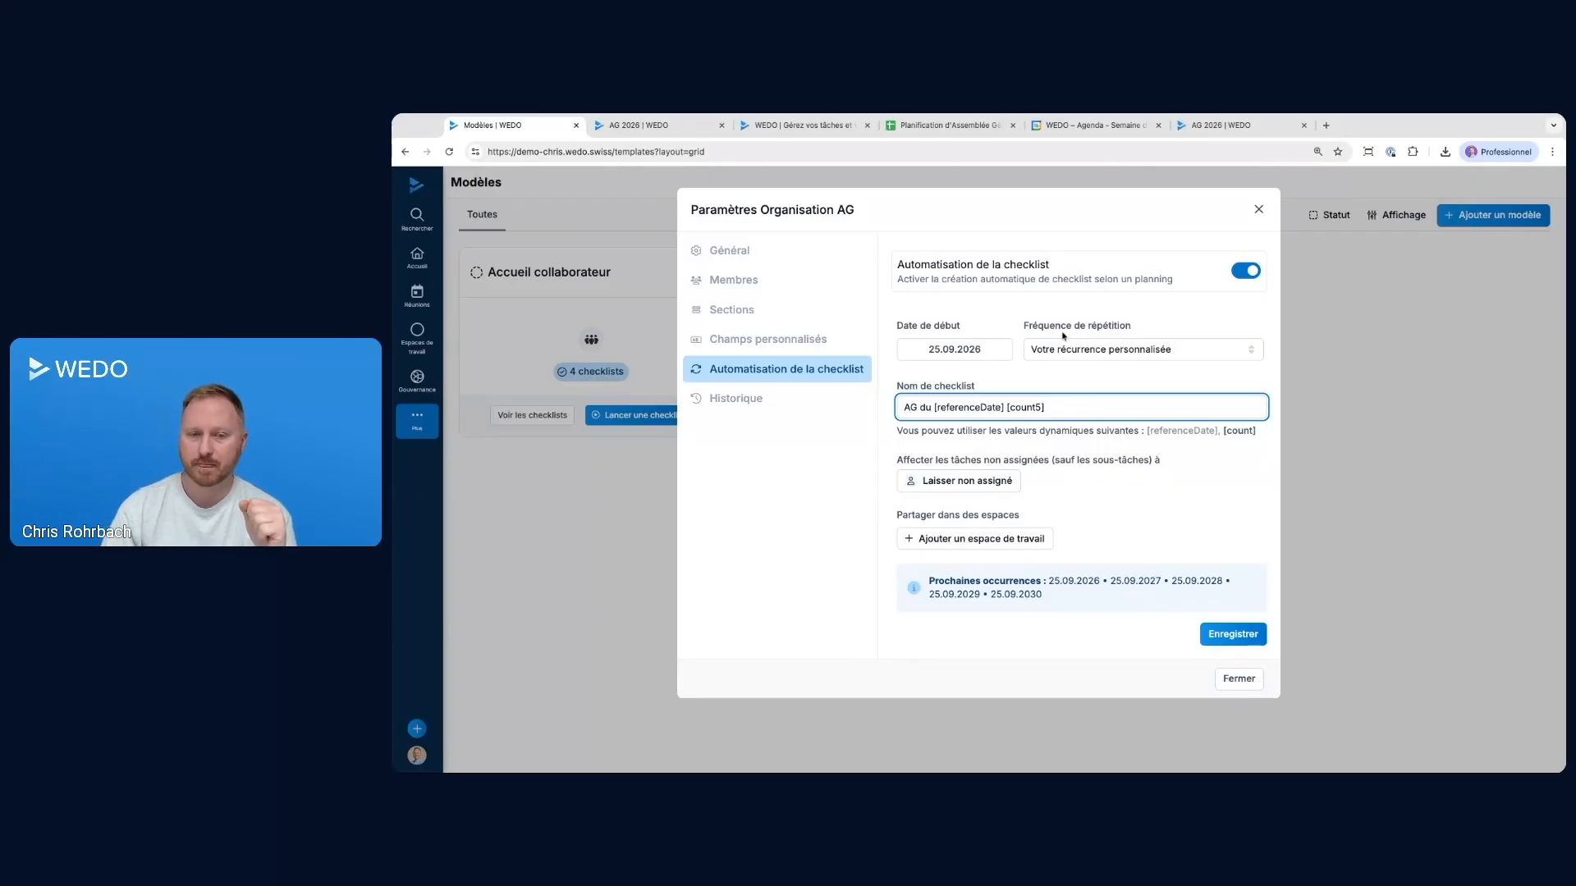
{"action": "left_click", "coordinate": [1258, 209]}
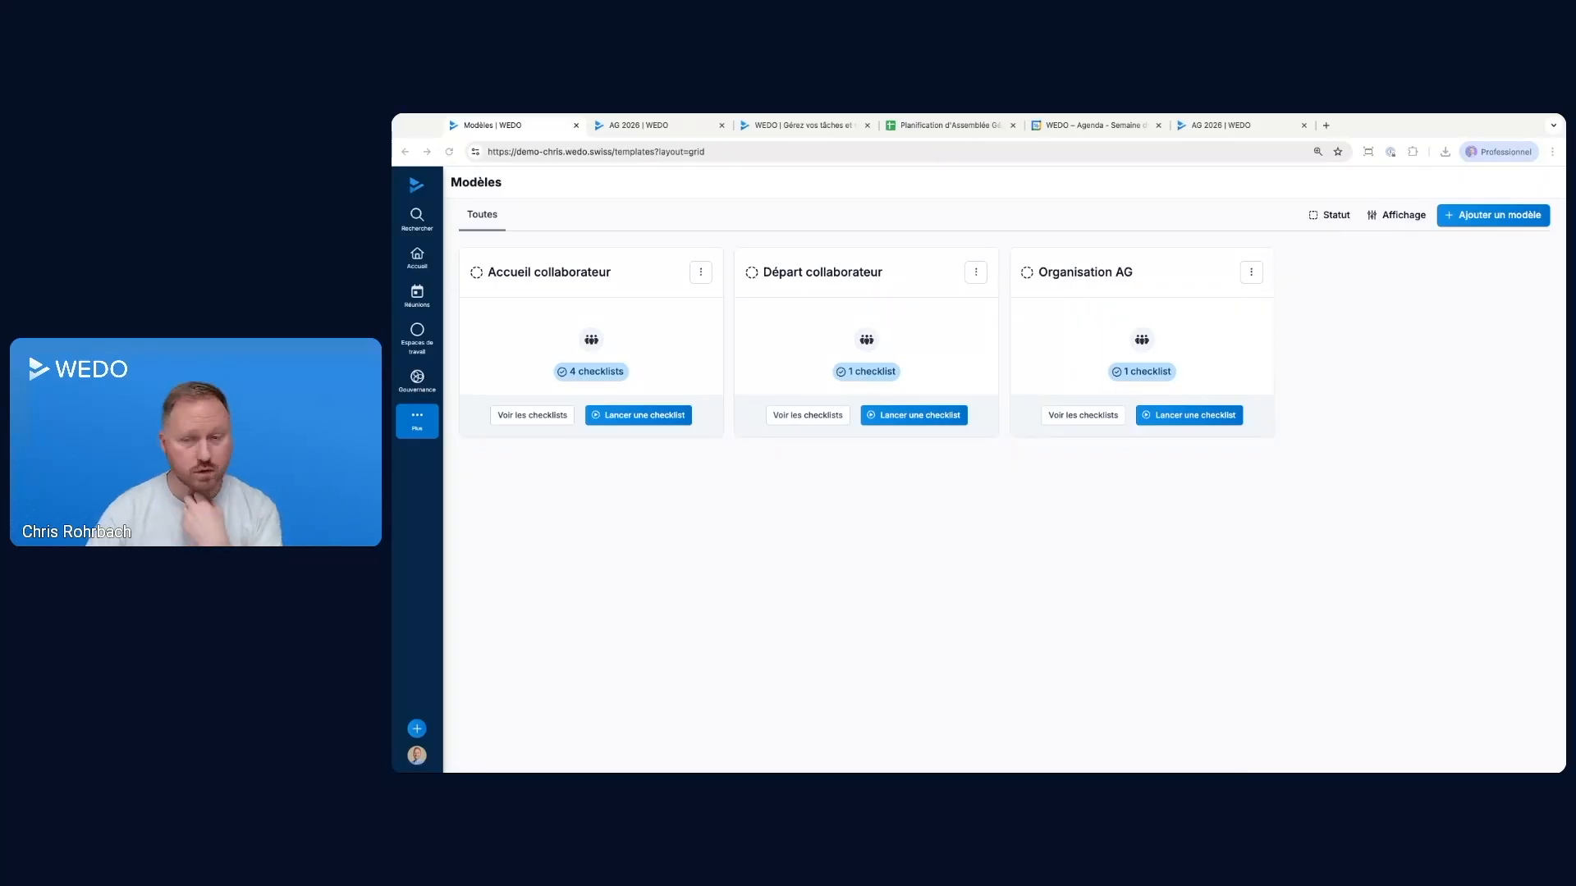
View the available help and support options from the profile menu and close them
{"action": "left_click", "coordinate": [469, 680]}
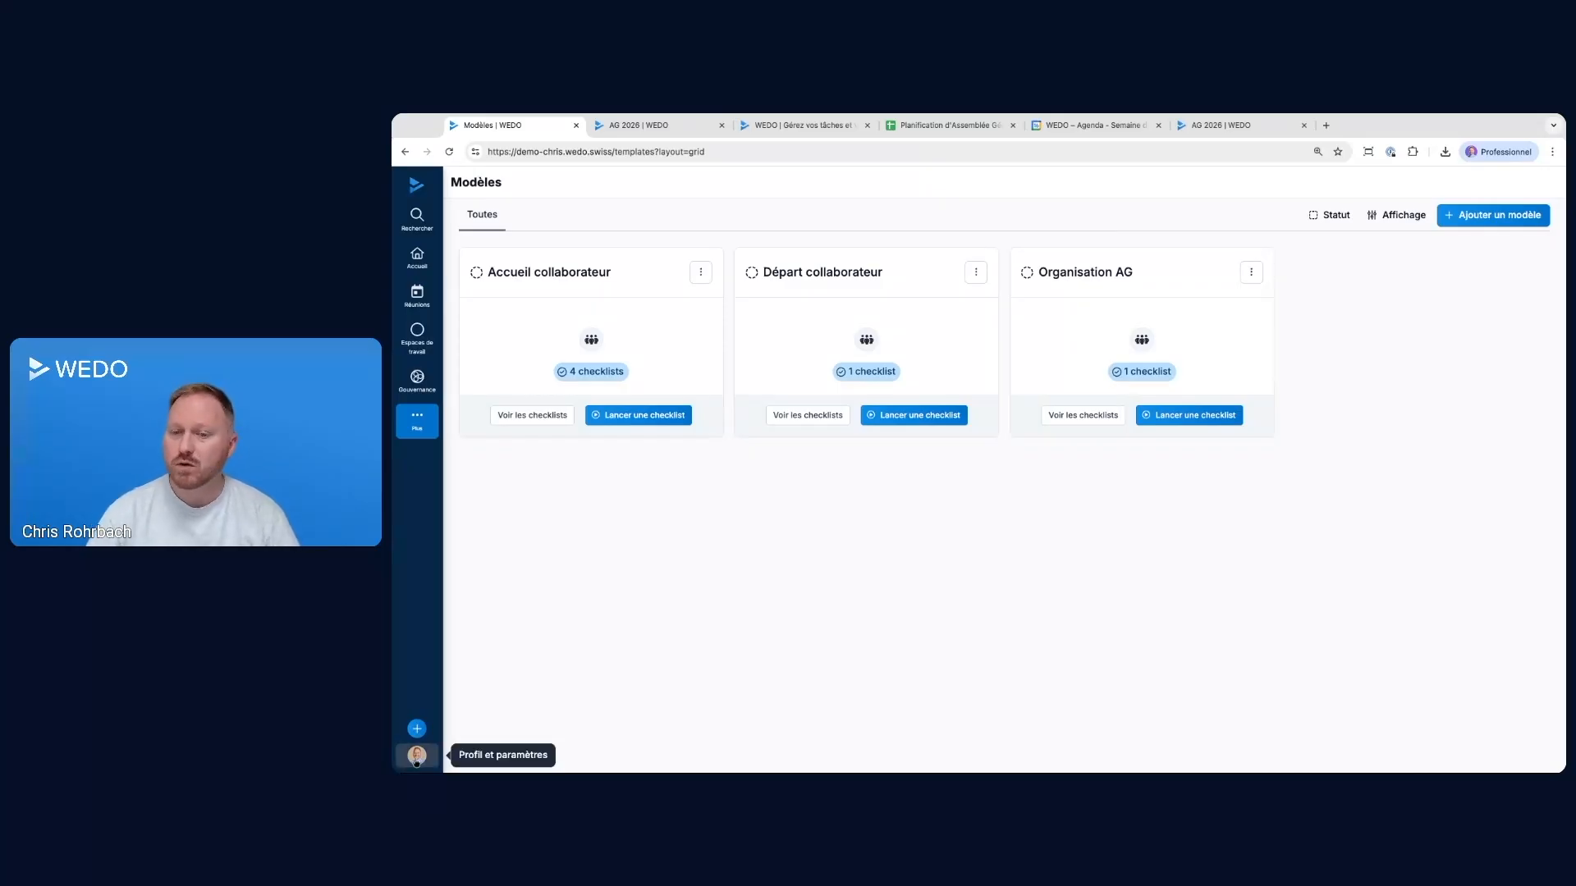
{"action": "left_click", "coordinate": [417, 755]}
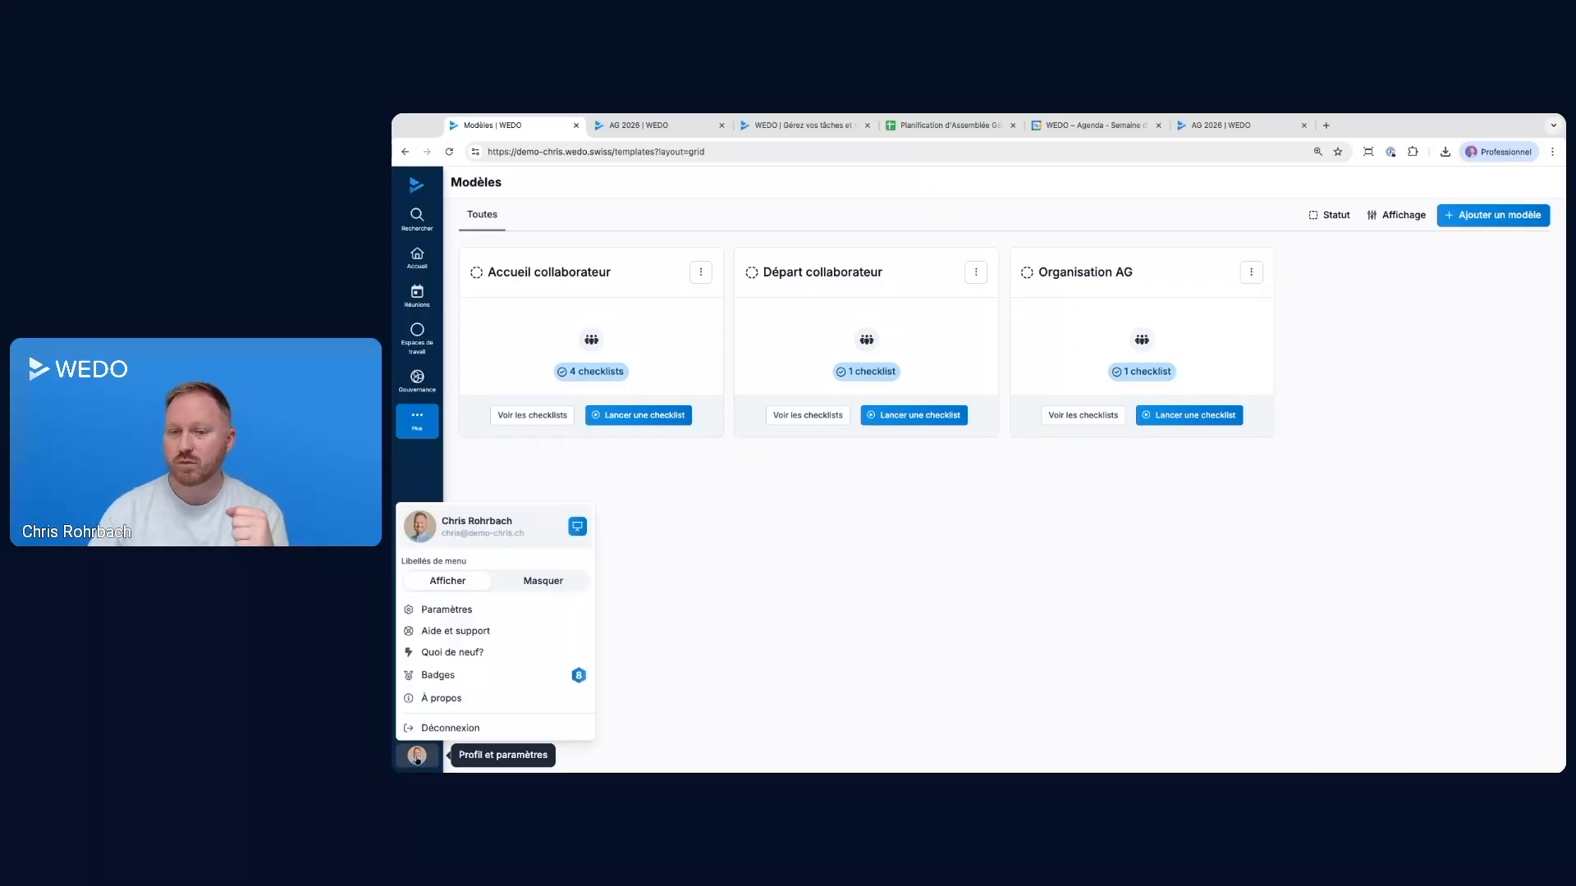
{"action": "left_click", "coordinate": [439, 634]}
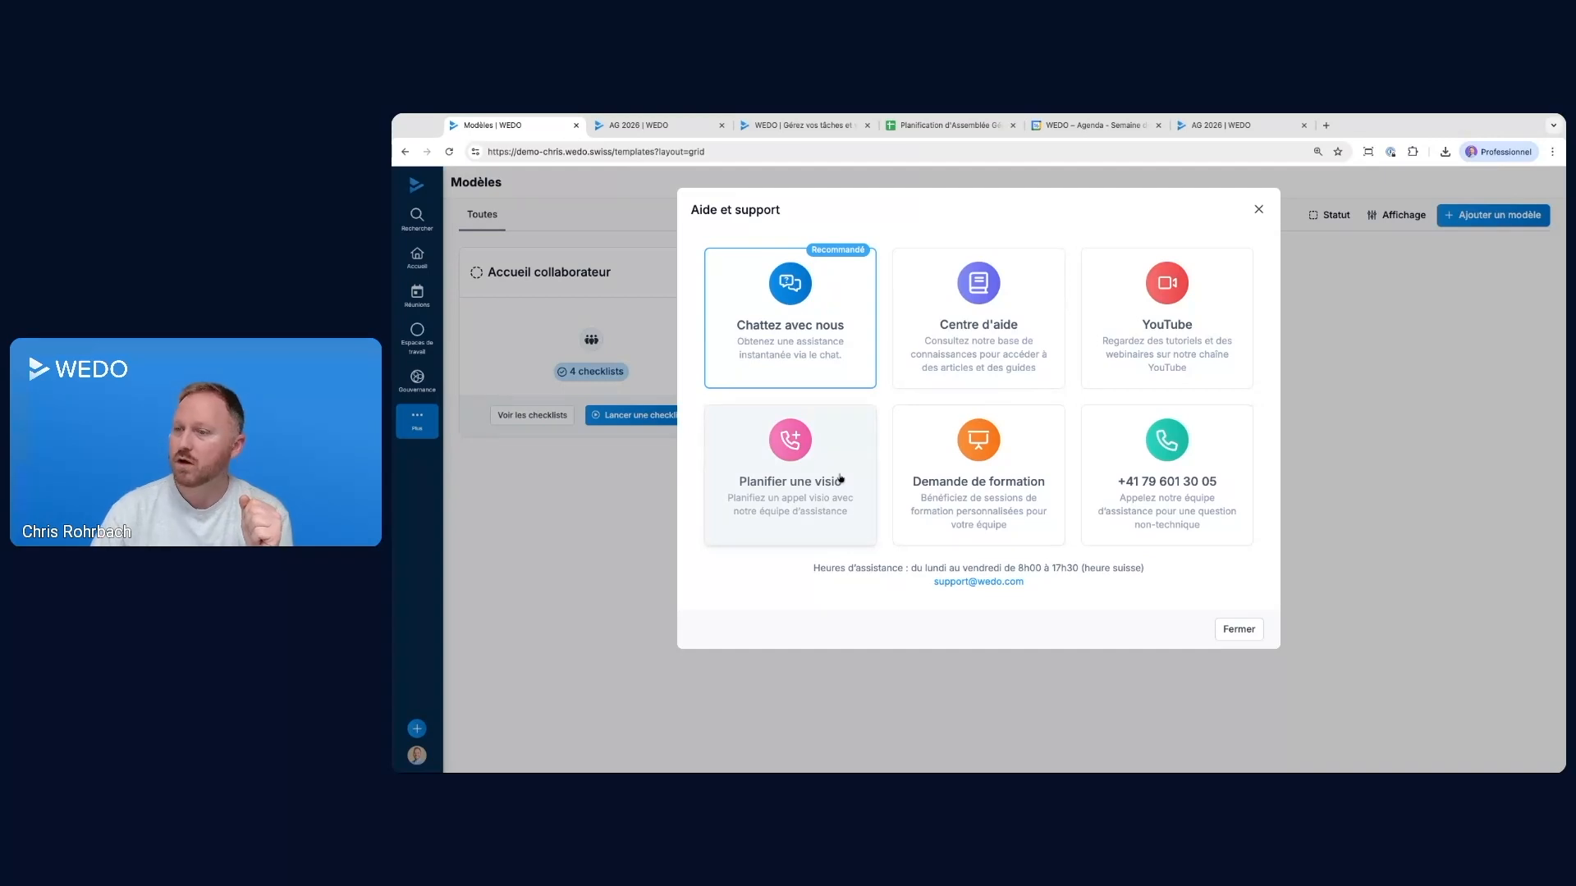
{"action": "left_click", "coordinate": [1238, 630]}
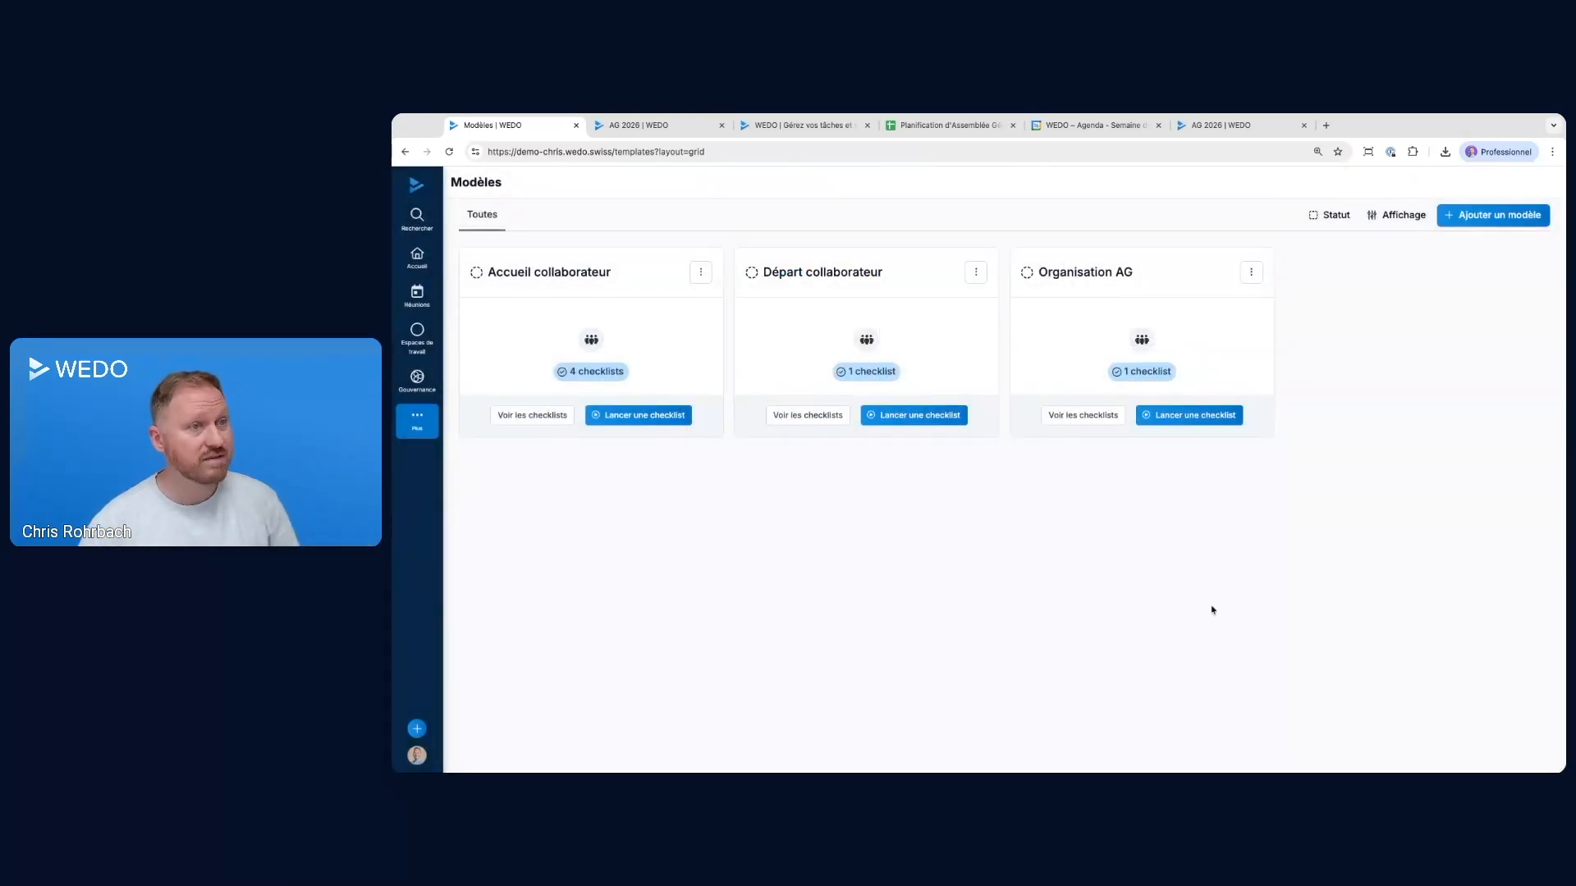
Visit wedo.com in a new browser tab, view the free trial sign-up page in French, and close the tab
{"action": "left_click", "coordinate": [1326, 125]}
{"action": "type", "text": "wedo.com"}
{"action": "key", "text": "Return"}
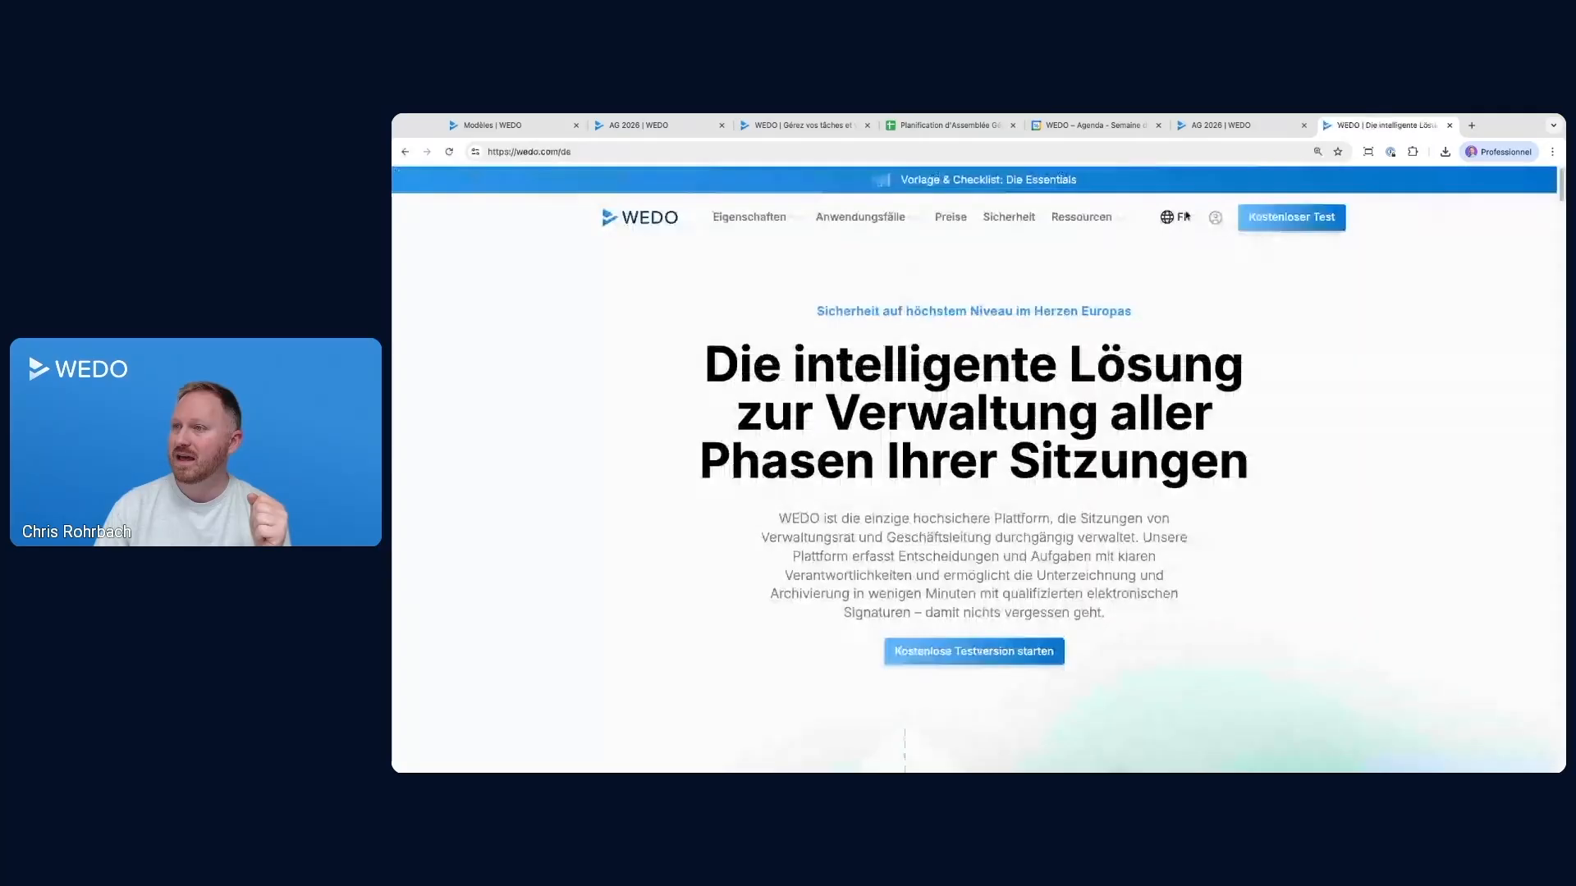
{"action": "left_click", "coordinate": [1184, 216]}
{"action": "left_click", "coordinate": [1299, 220]}
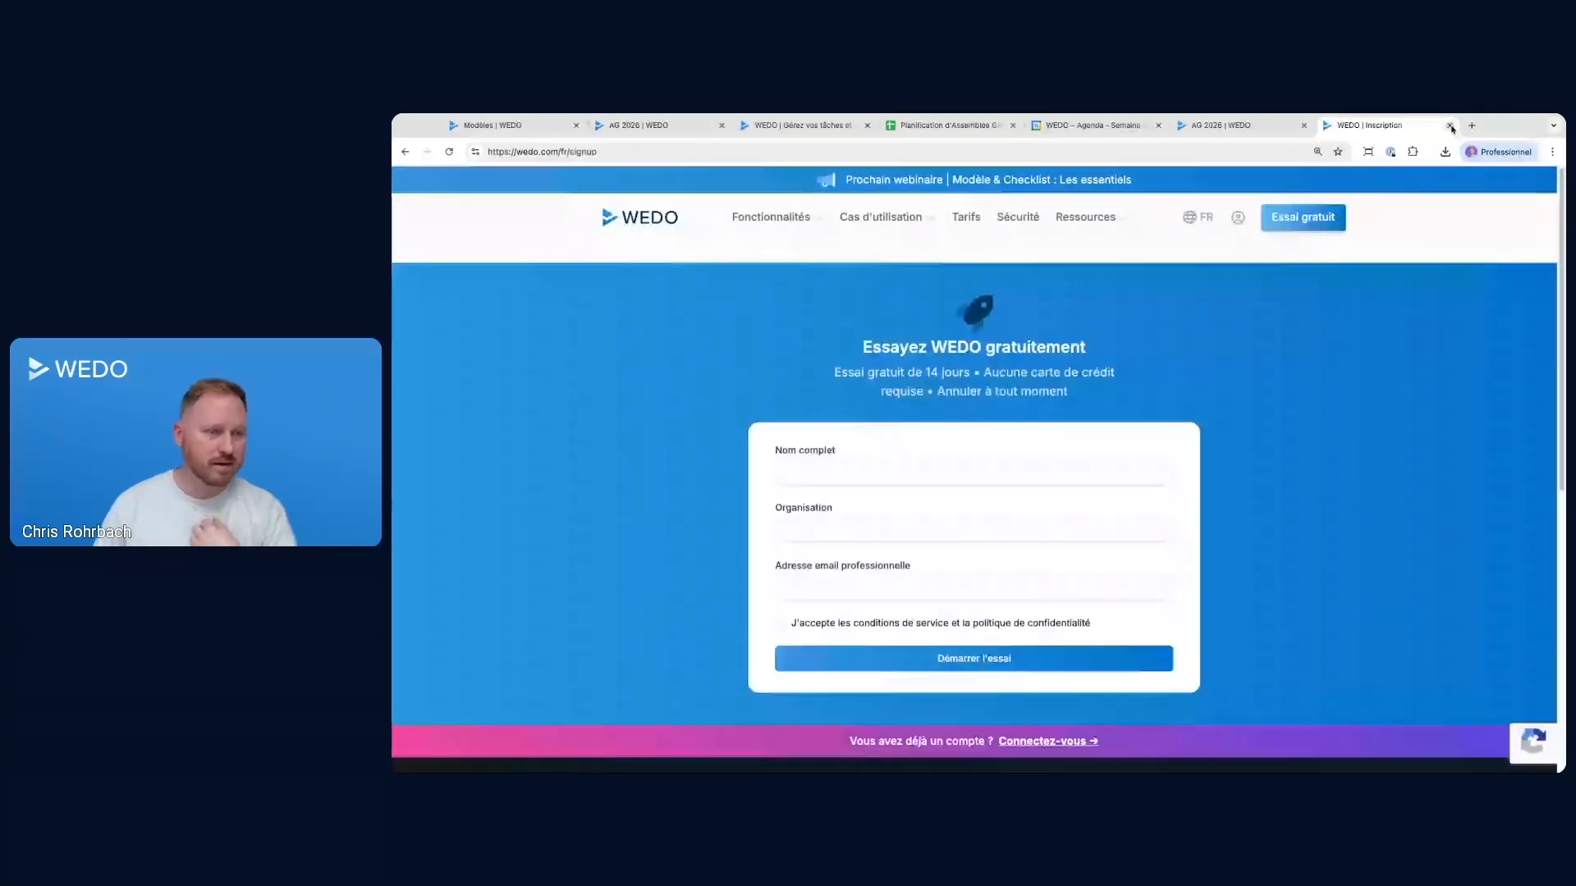
{"action": "left_click", "coordinate": [1449, 127]}
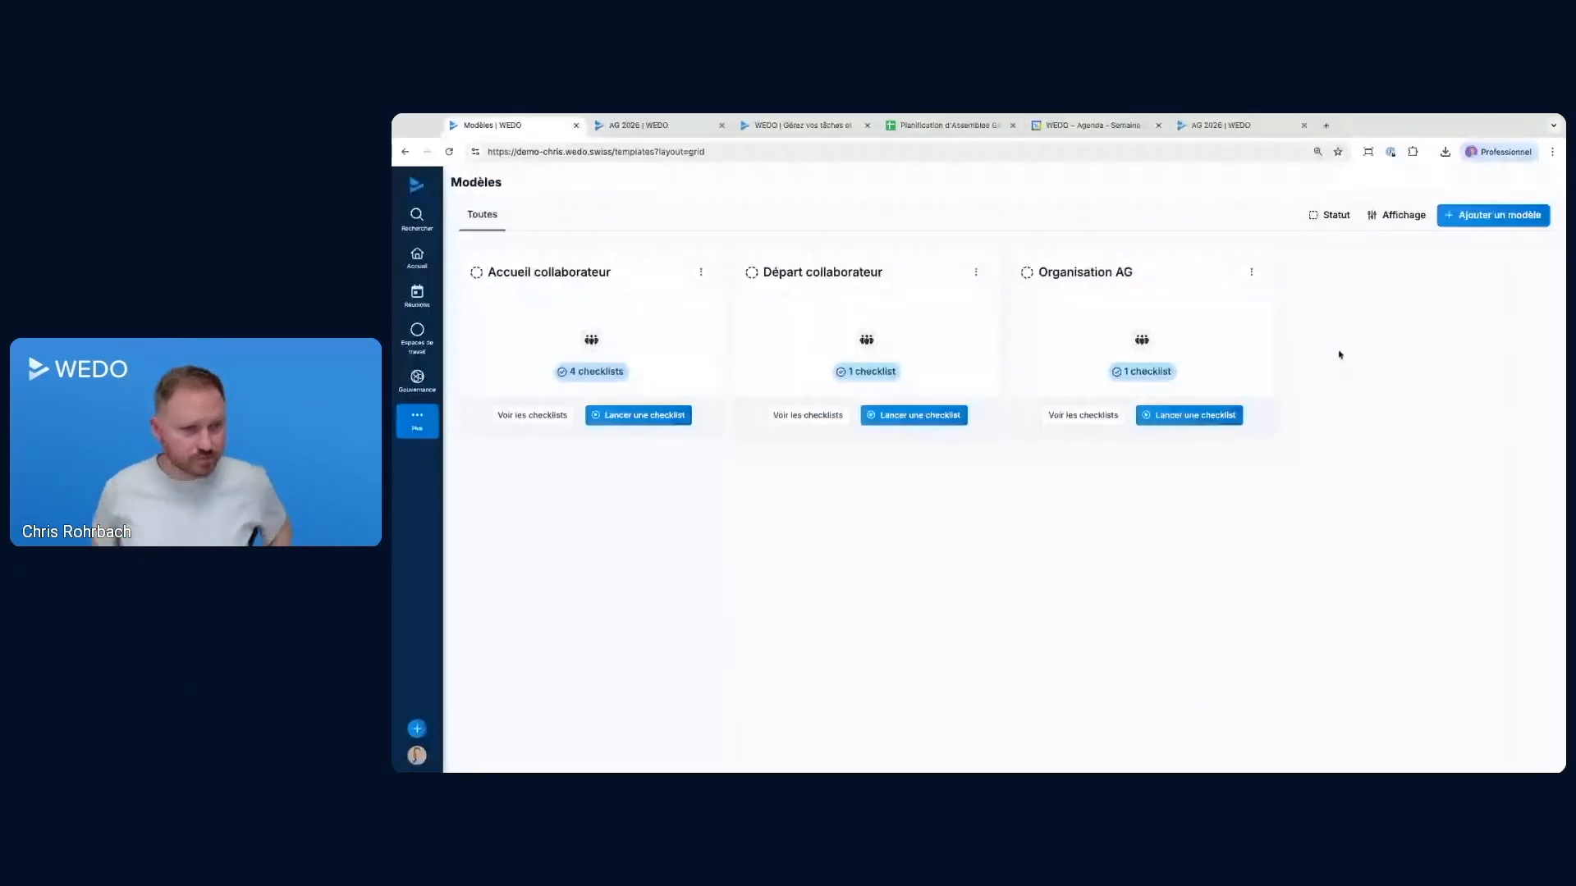